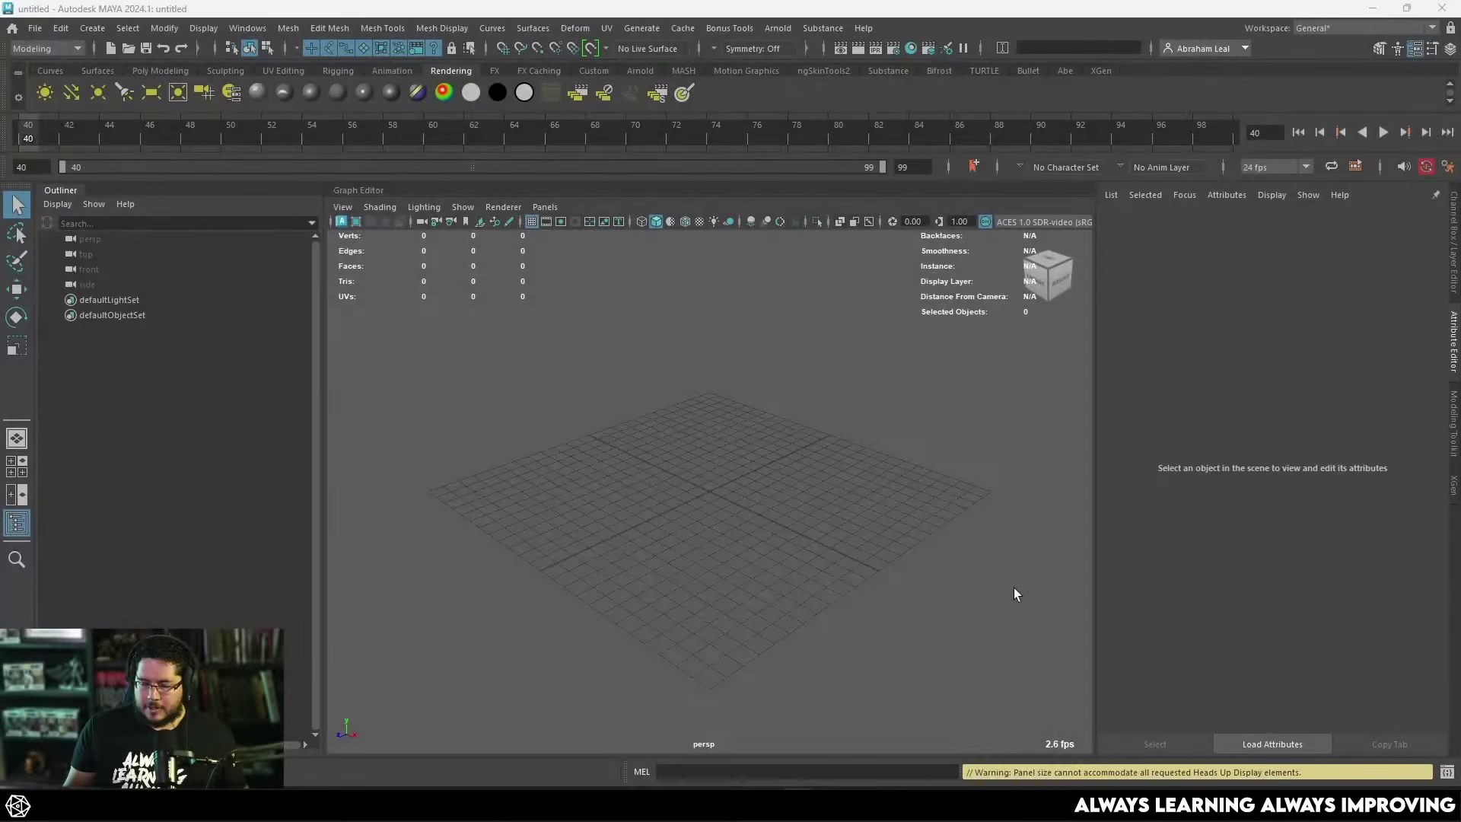
scroll(852, 491, down, 6)
alt+middle_drag(885, 403, 887, 518)
scroll(836, 457, down, 4)
alt+middle_drag(787, 398, 798, 487)
alt+right_drag(798, 487, 727, 437)
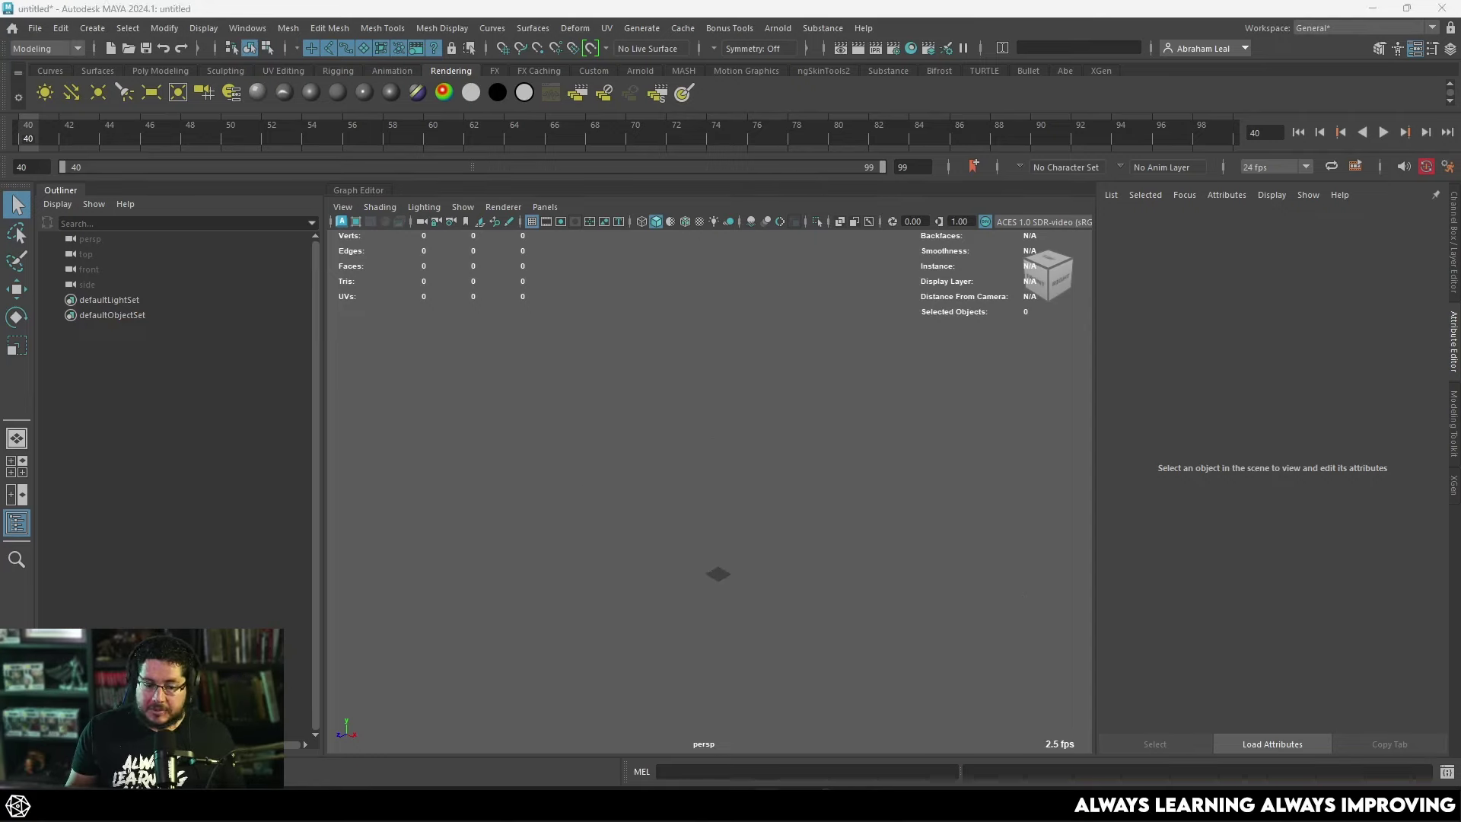
Switch to Substance 3D Painter and start a new project using the Banner.fbx mesh from the BonusChapter folder.
key(alt+Tab)
click(9, 23)
click(19, 27)
click(19, 28)
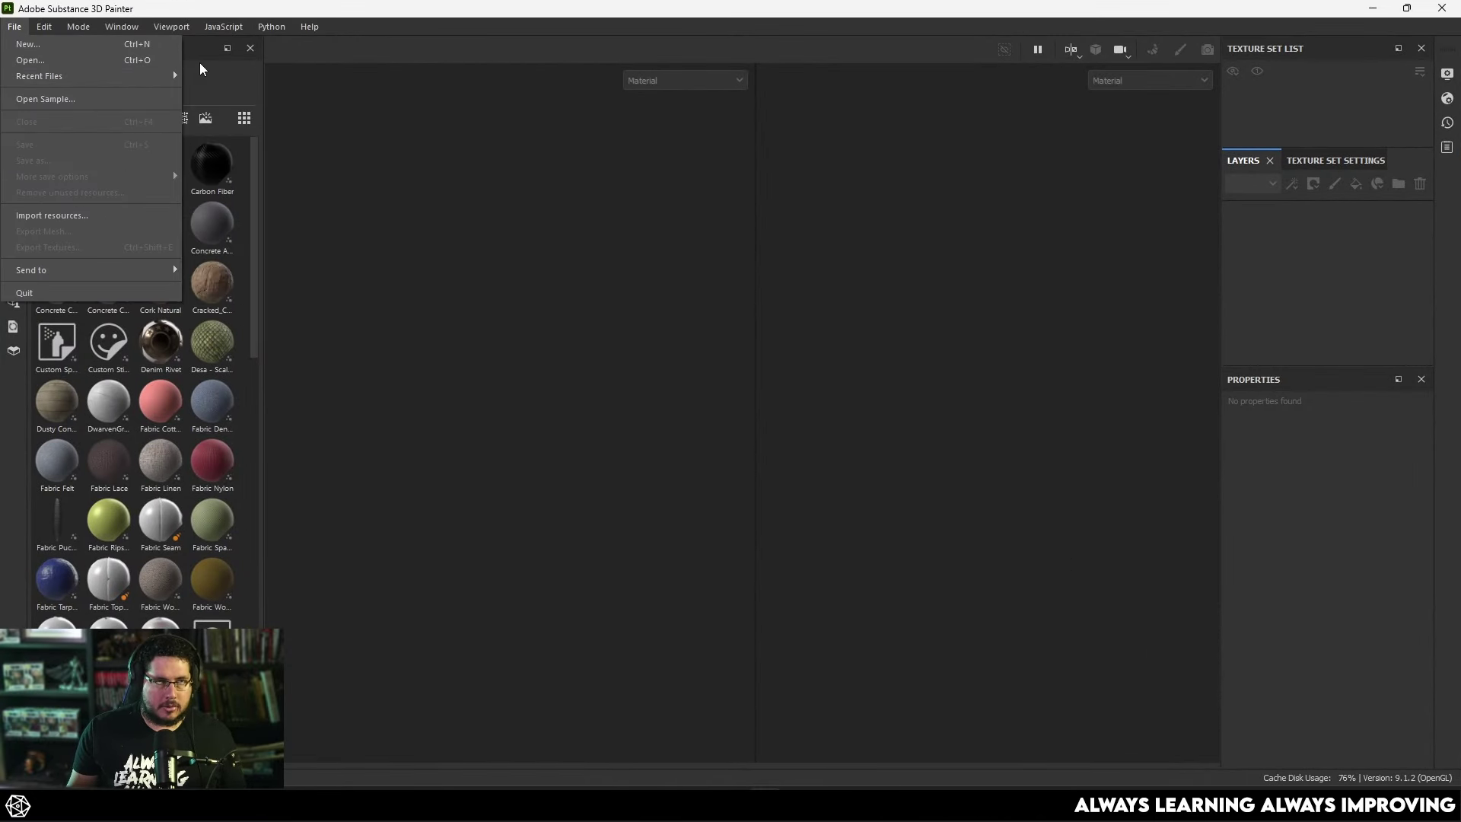
click(14, 26)
click(14, 25)
click(28, 43)
click(882, 229)
click(782, 327)
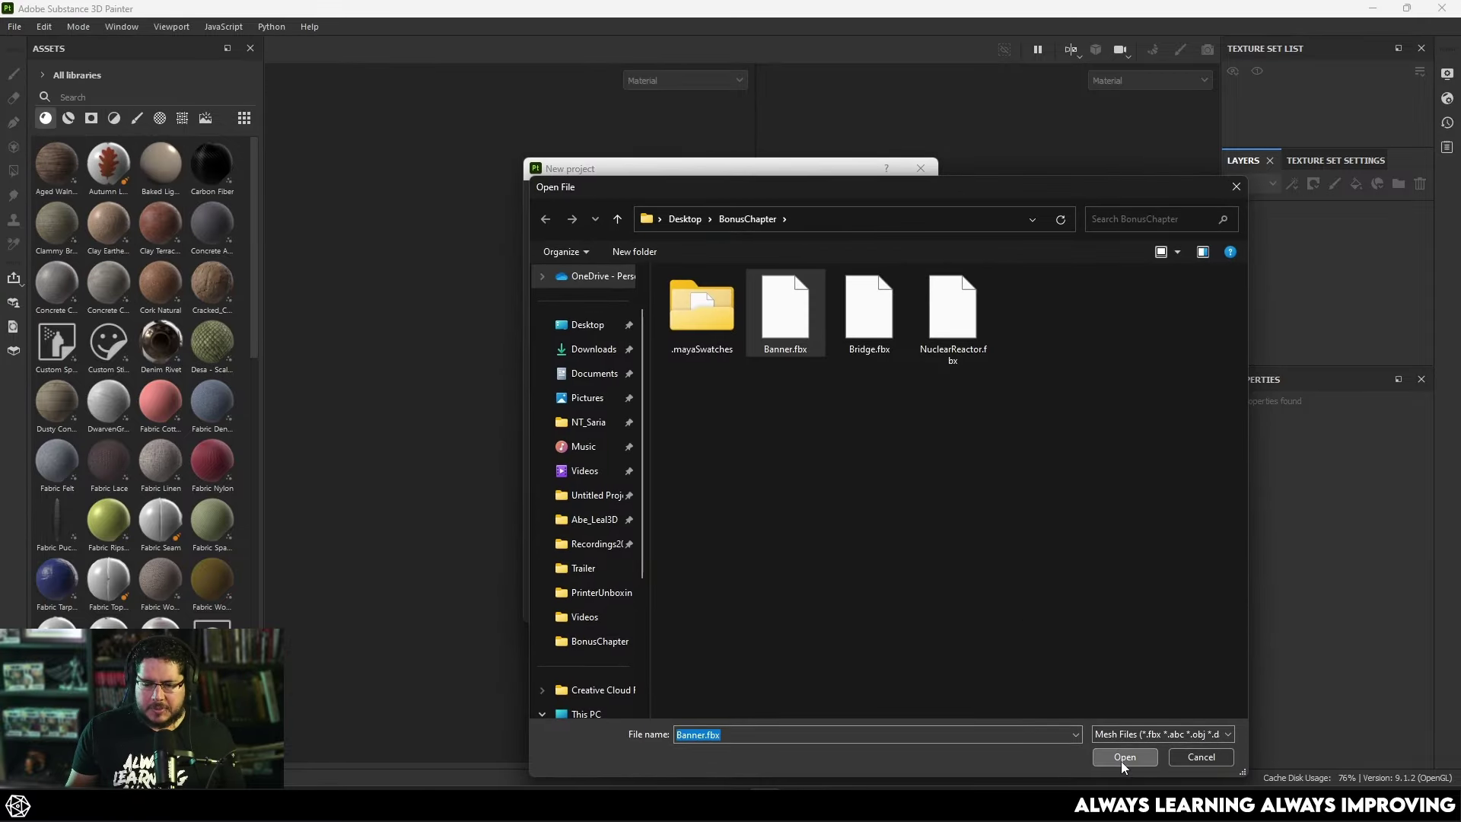
click(1122, 757)
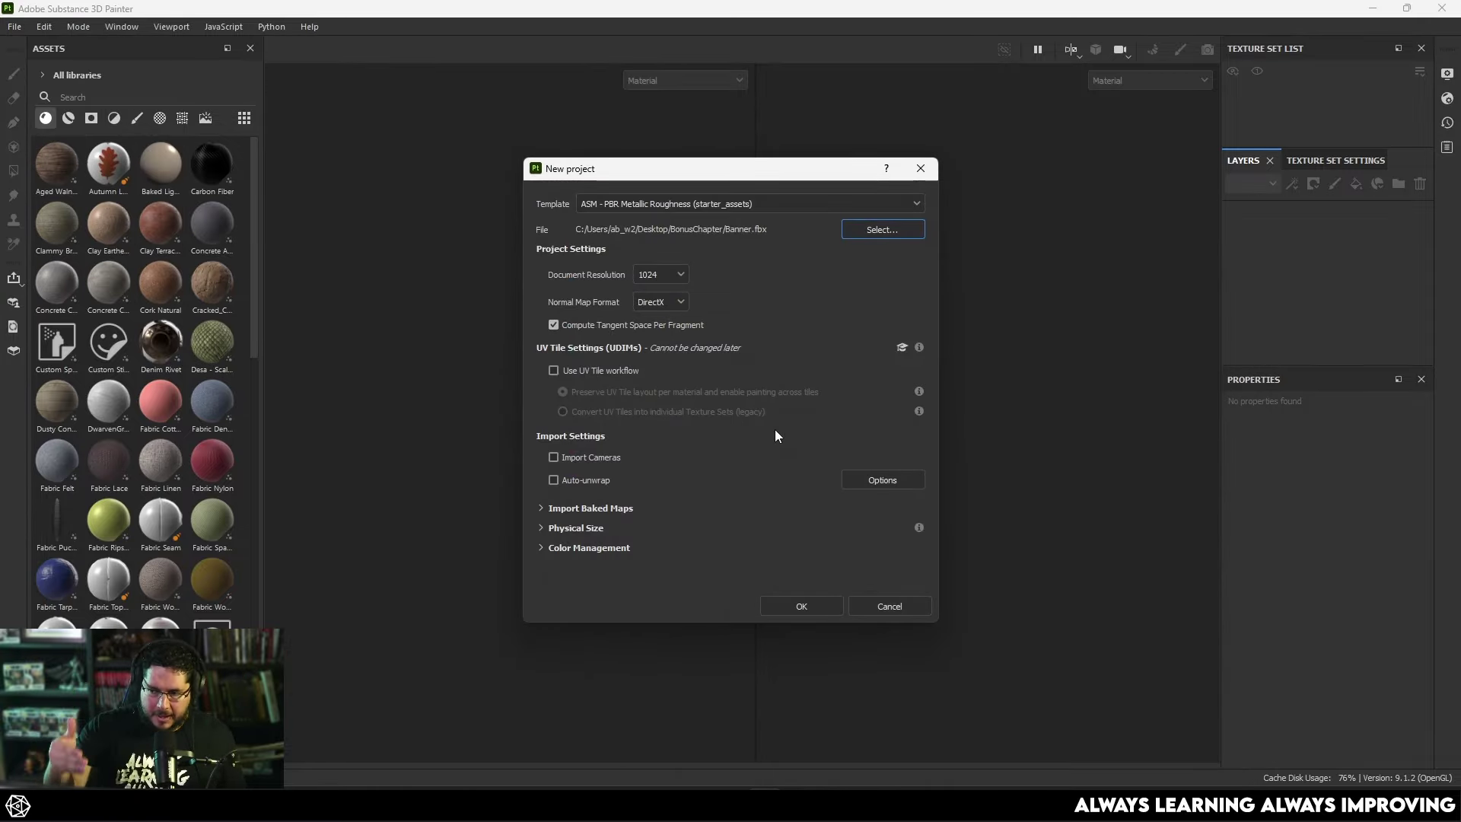
Set the new project's document resolution to 2048 and create the project.
click(675, 275)
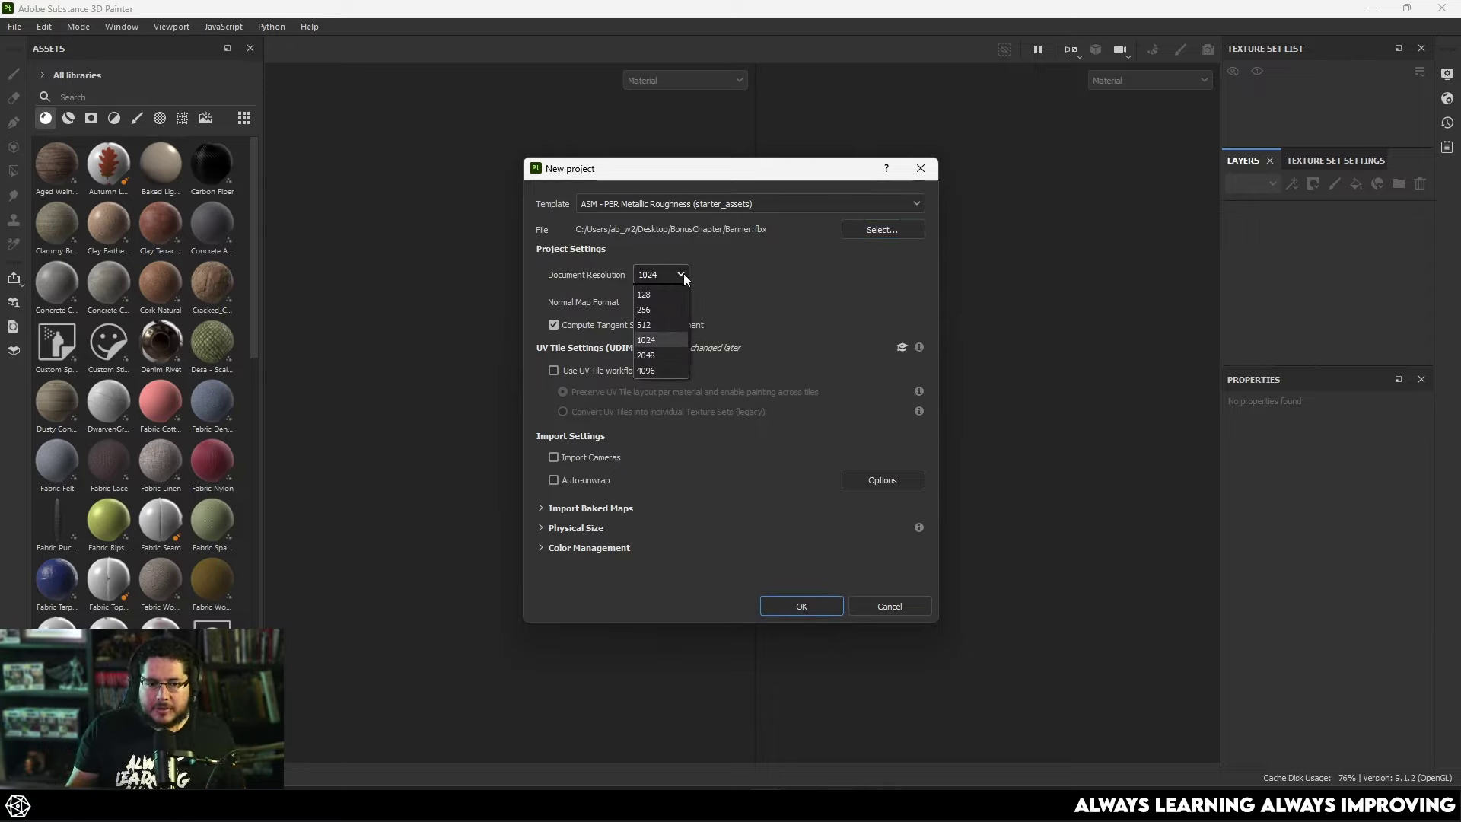
click(659, 361)
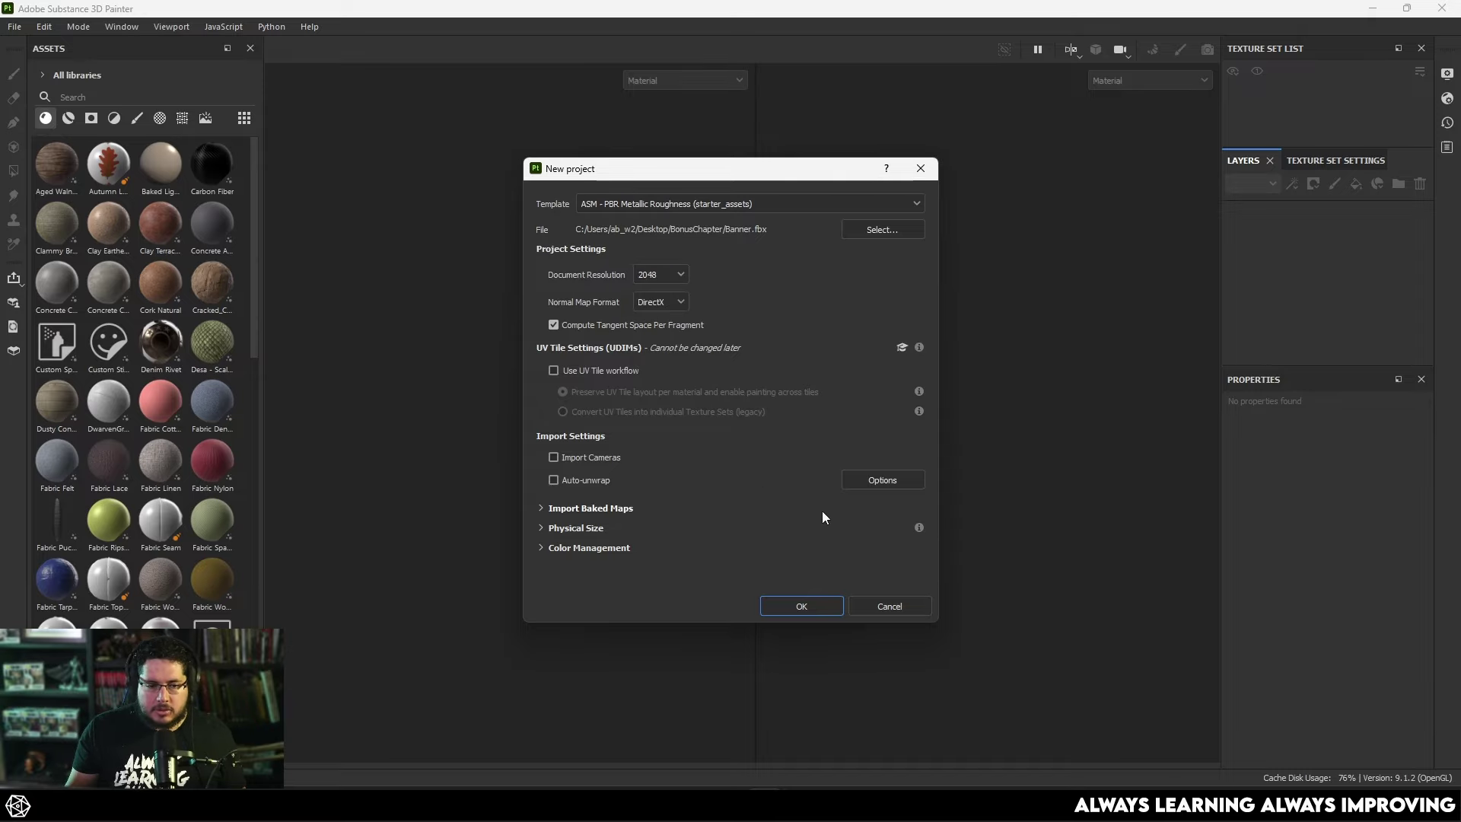
click(792, 606)
Examine the banner's cloth folds, the loops around the rod and the UV layout.
scroll(606, 338, down, 3)
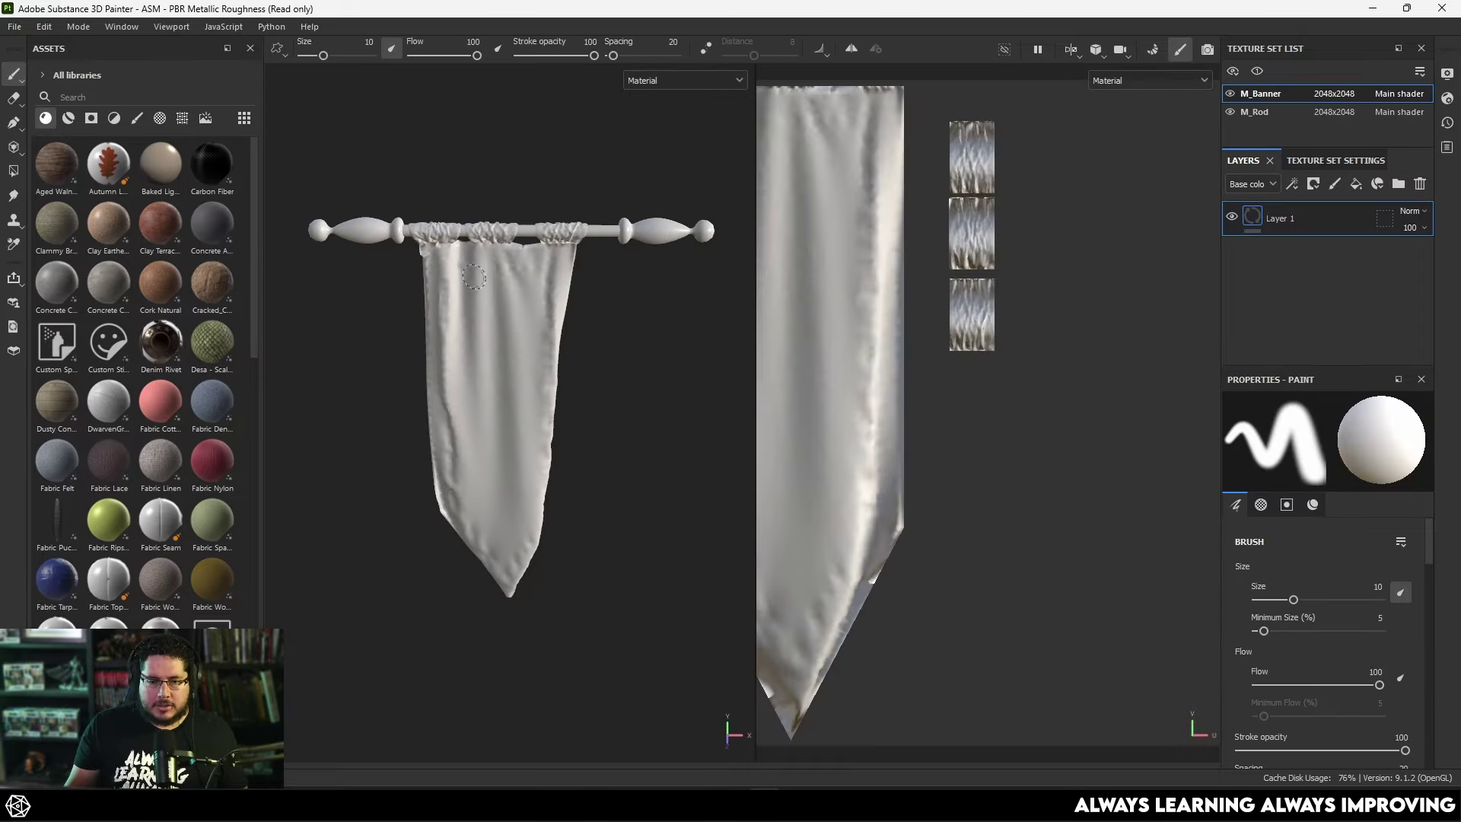
alt+middle_drag(932, 304, 998, 307)
scroll(1020, 297, down, 2)
alt+drag(602, 312, 505, 327)
scroll(587, 381, up, 5)
alt+drag(570, 372, 824, 280)
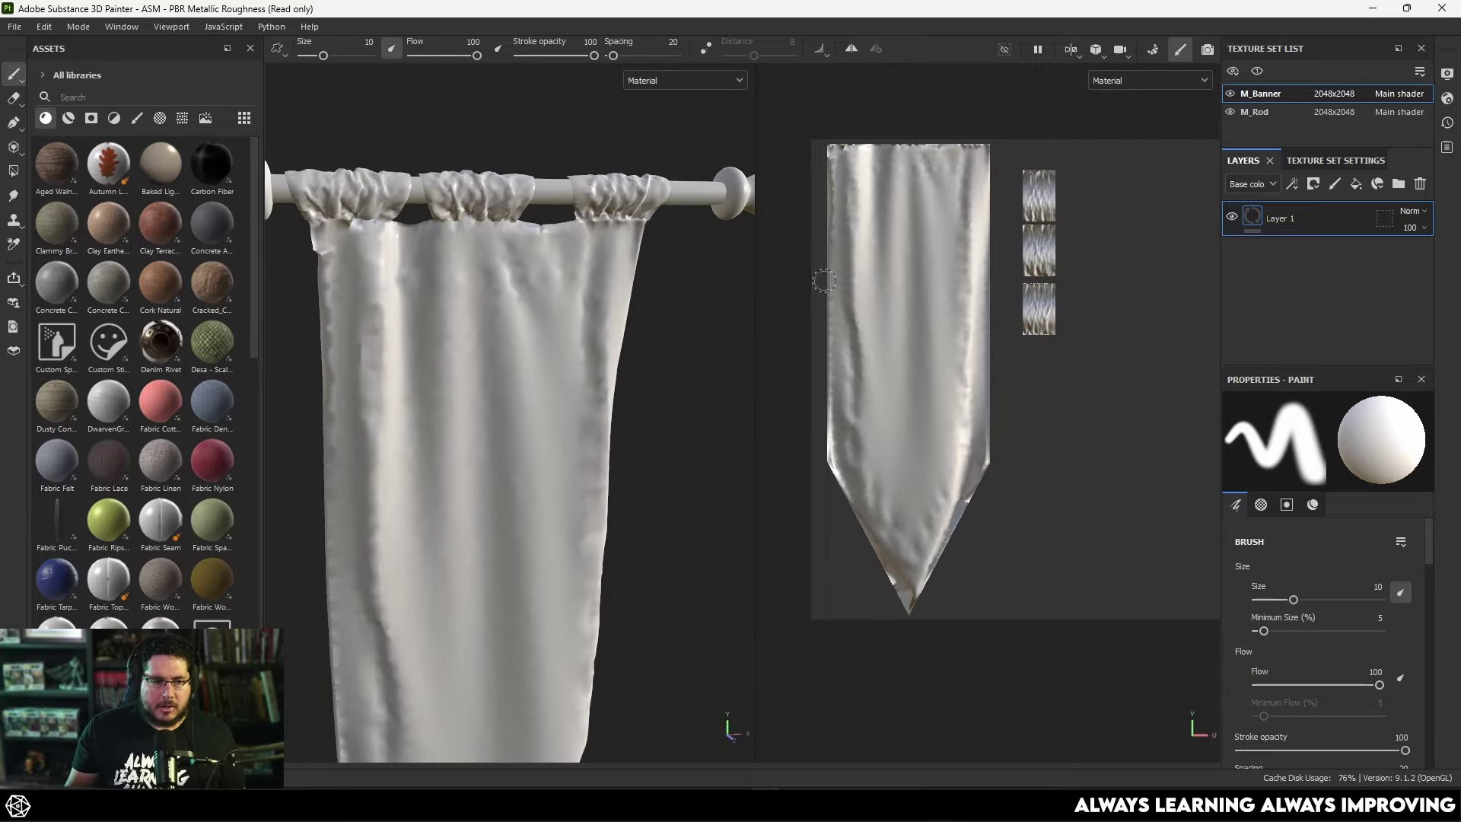
alt+right_drag(489, 249, 607, 444)
alt+drag(606, 443, 632, 407)
alt+right_drag(631, 407, 551, 450)
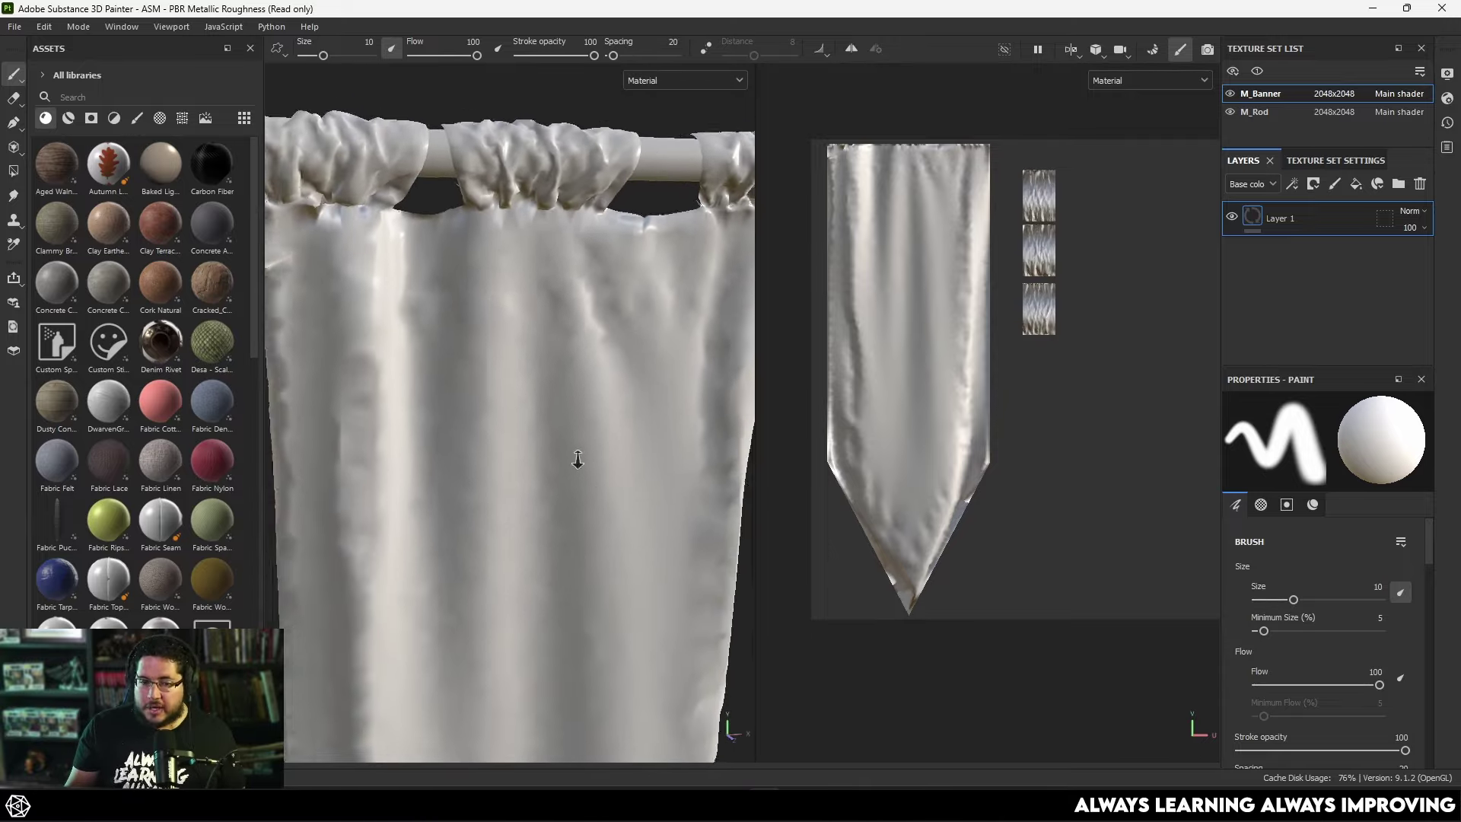
alt+drag(551, 449, 478, 468)
alt+right_drag(478, 469, 408, 401)
alt+middle_drag(545, 649, 557, 378)
alt+right_drag(558, 378, 518, 473)
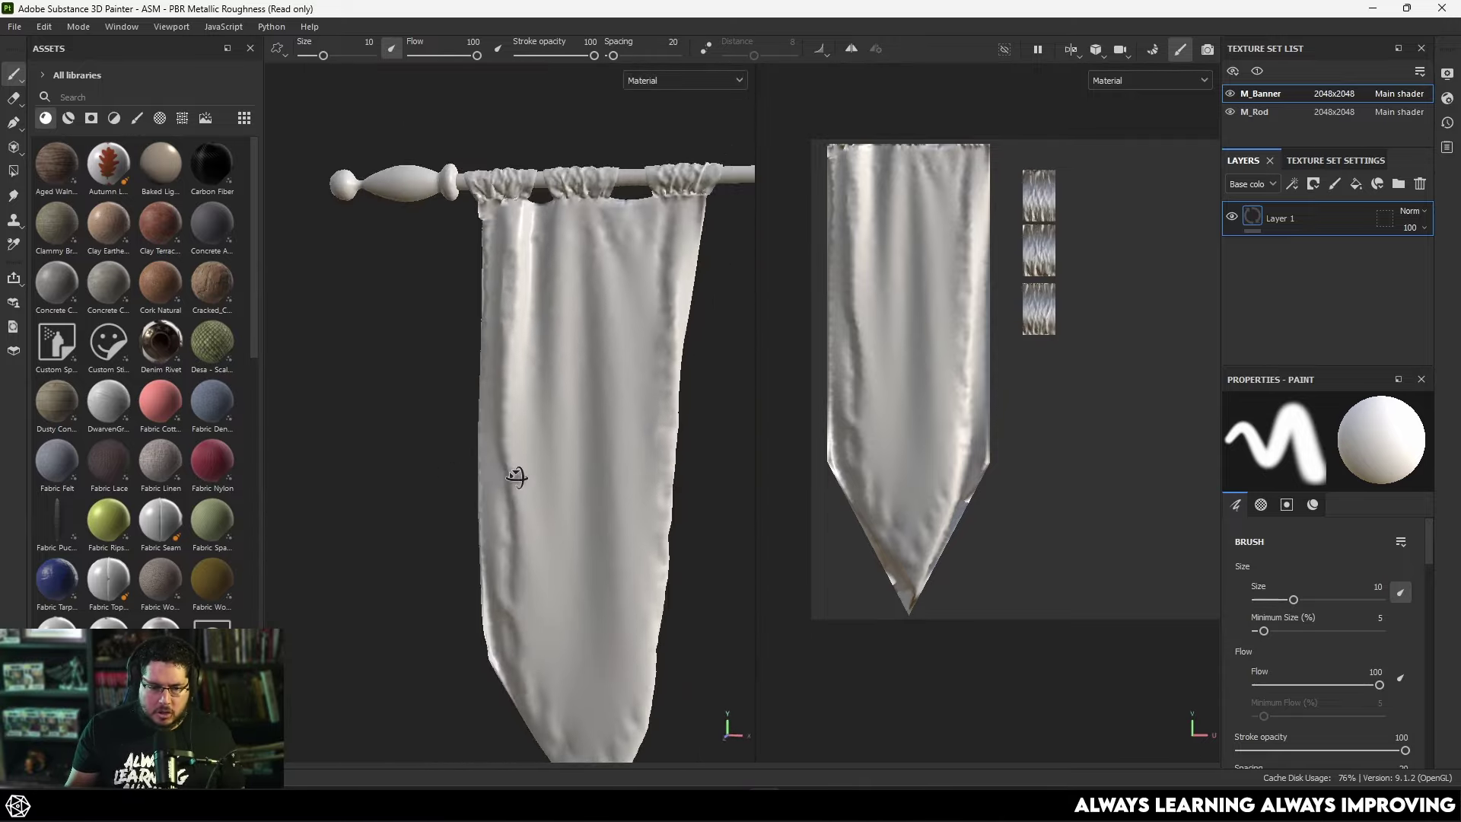
alt+drag(519, 472, 527, 472)
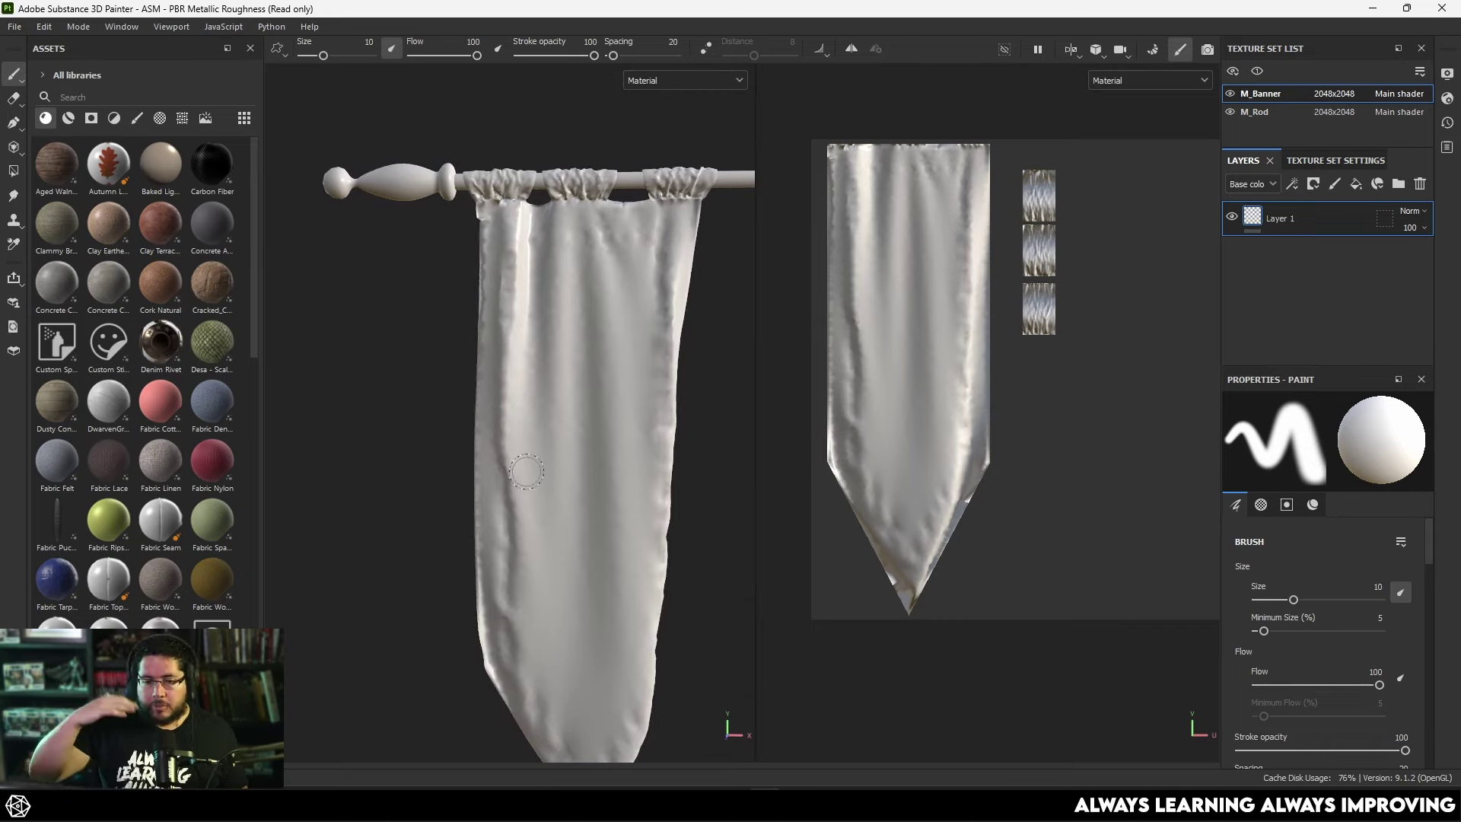
alt+drag(541, 485, 512, 399)
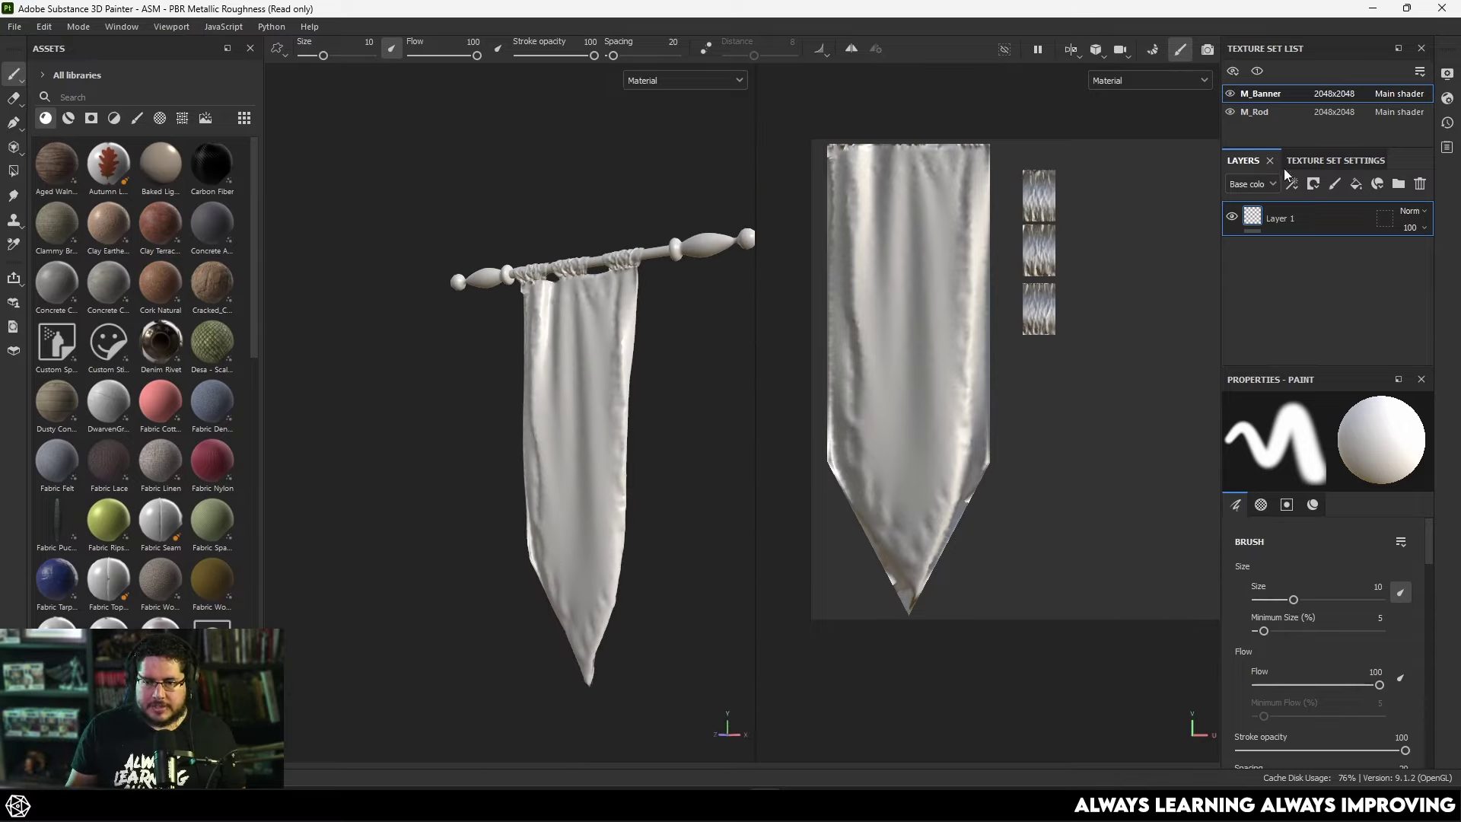
Find the Dwarf Gold smart material by searching for "gold" and add it to the M_Rod texture set's layers.
click(1255, 112)
click(117, 98)
text(gold)
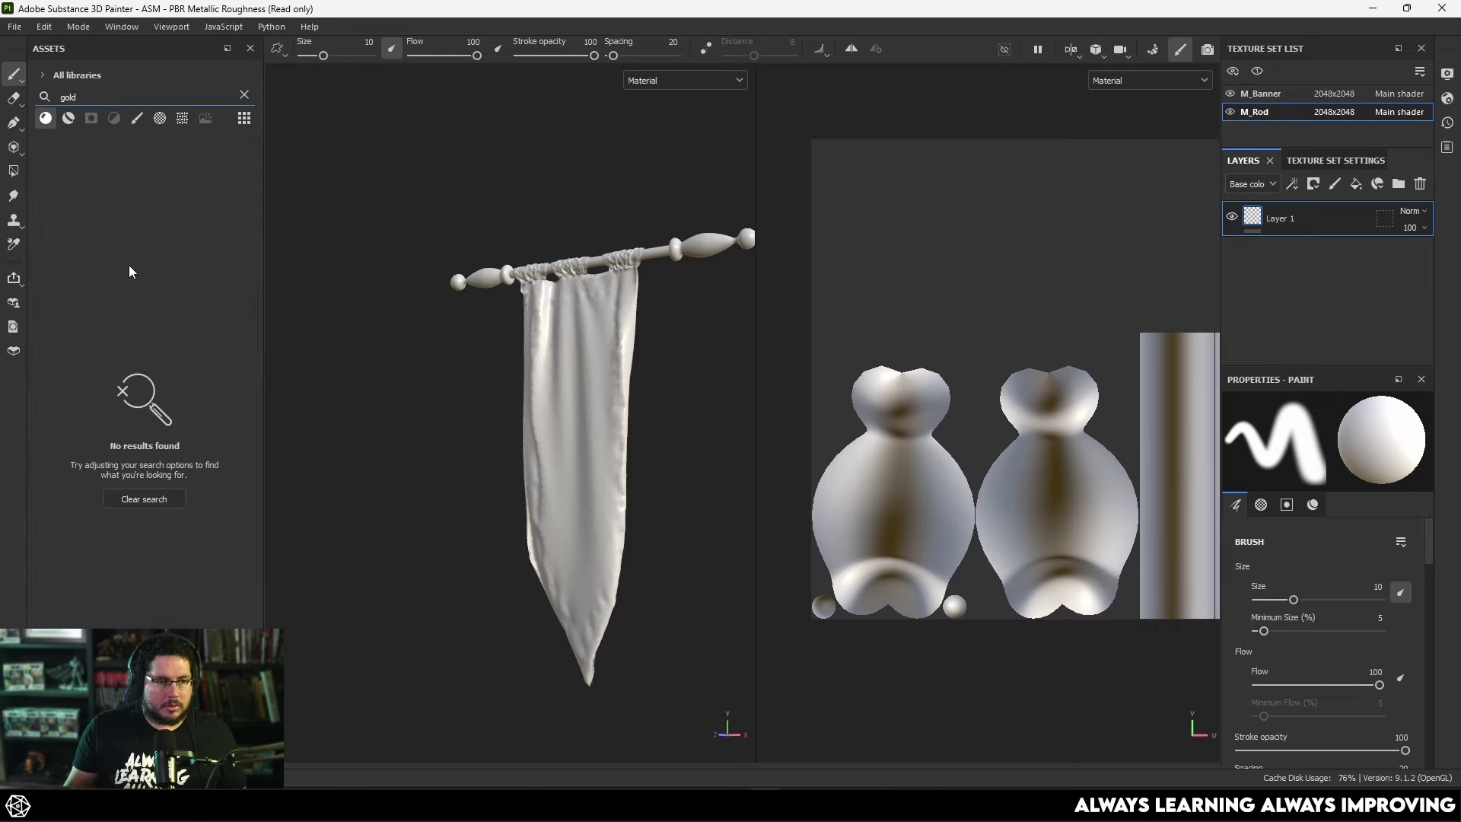
click(69, 119)
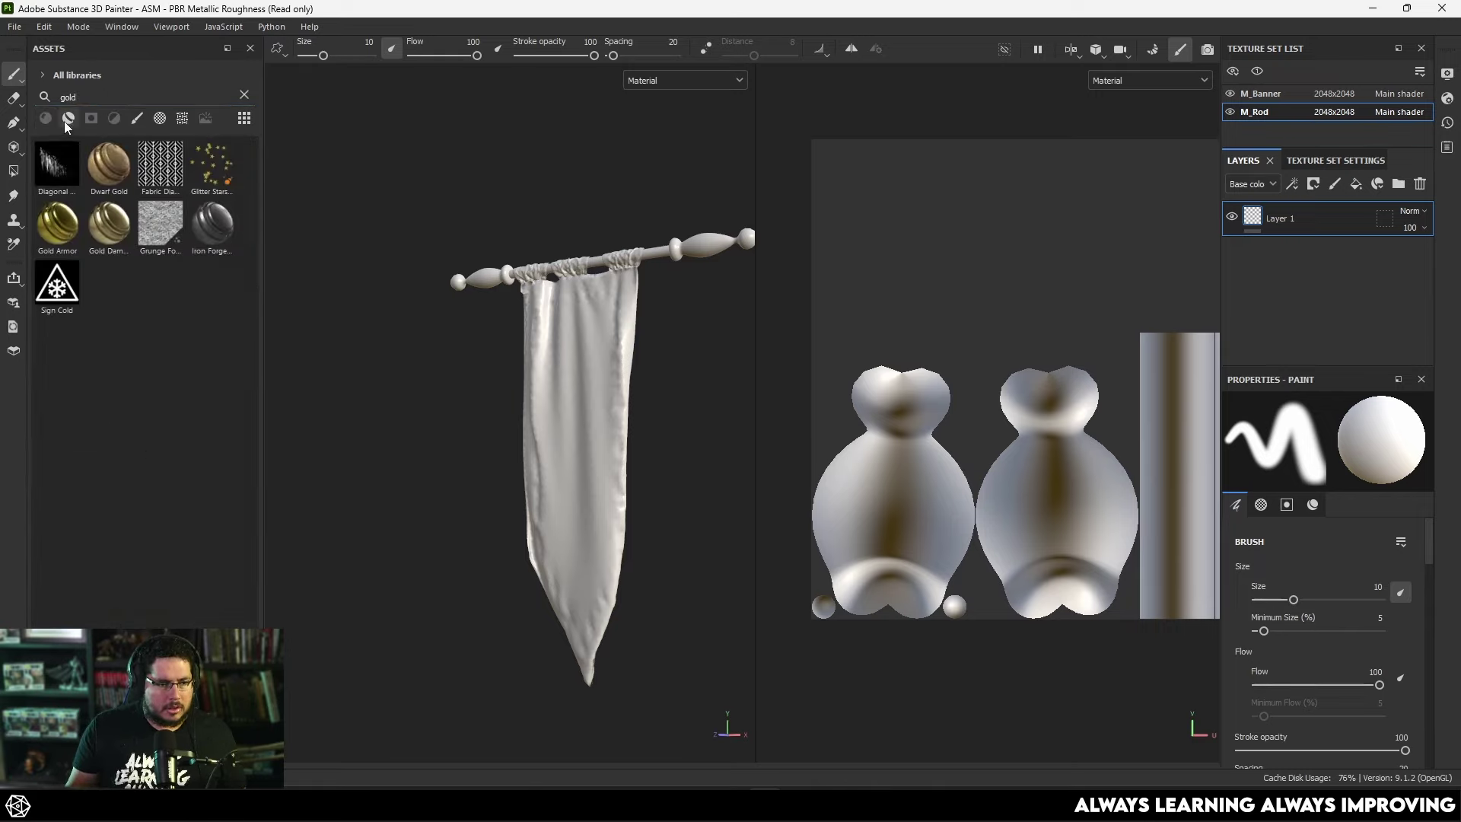
drag(117, 183, 1303, 219)
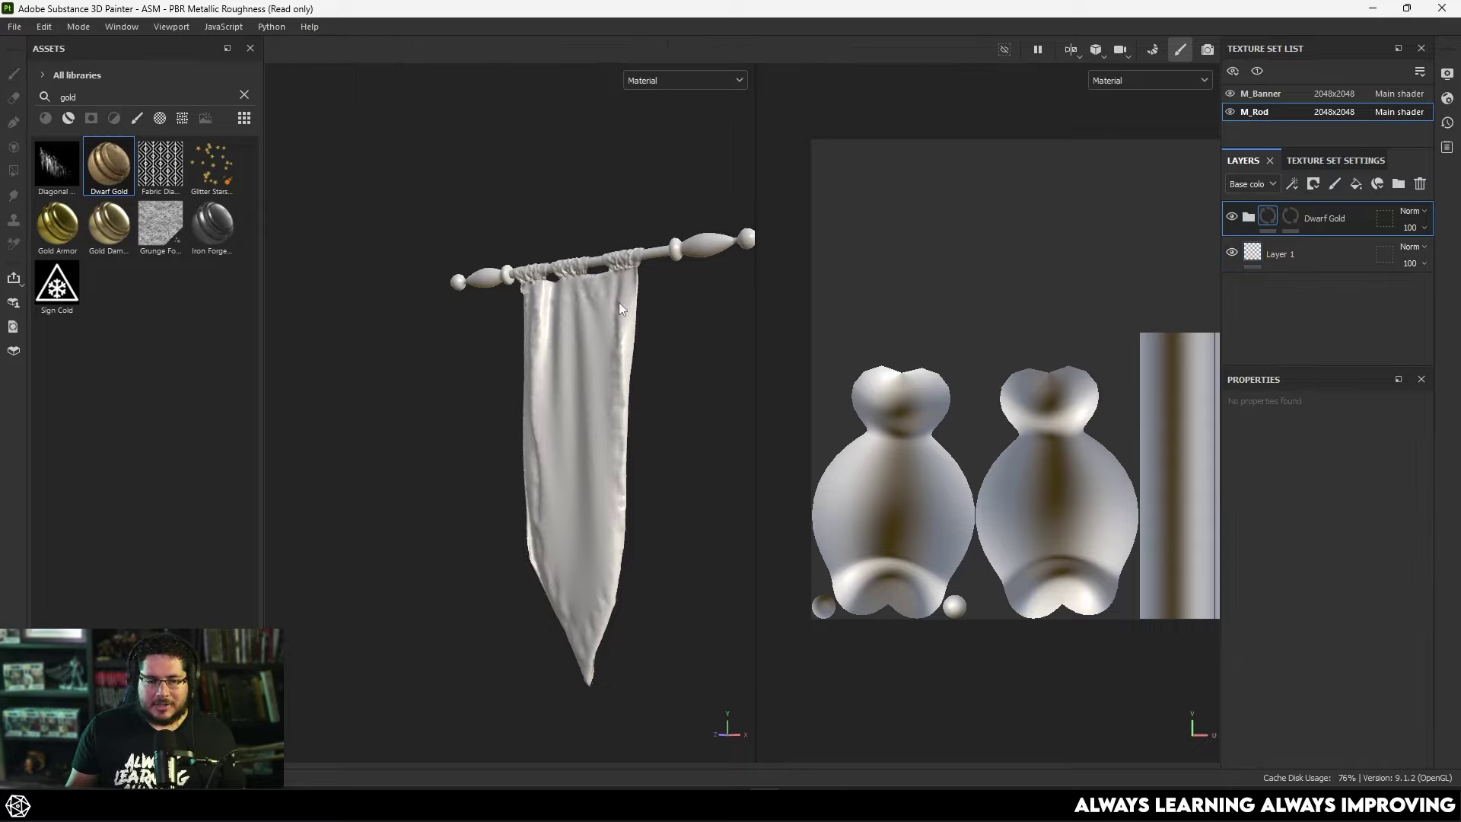
Mask the Dwarf Gold layer in black and reveal it on the rod and its end ornaments using Polygon Fill in mesh mode.
alt+drag(503, 318, 715, 347)
scroll(715, 347, up, 3)
alt+middle_drag(572, 206, 655, 439)
shift+right_drag(654, 439, 603, 434)
key(4)
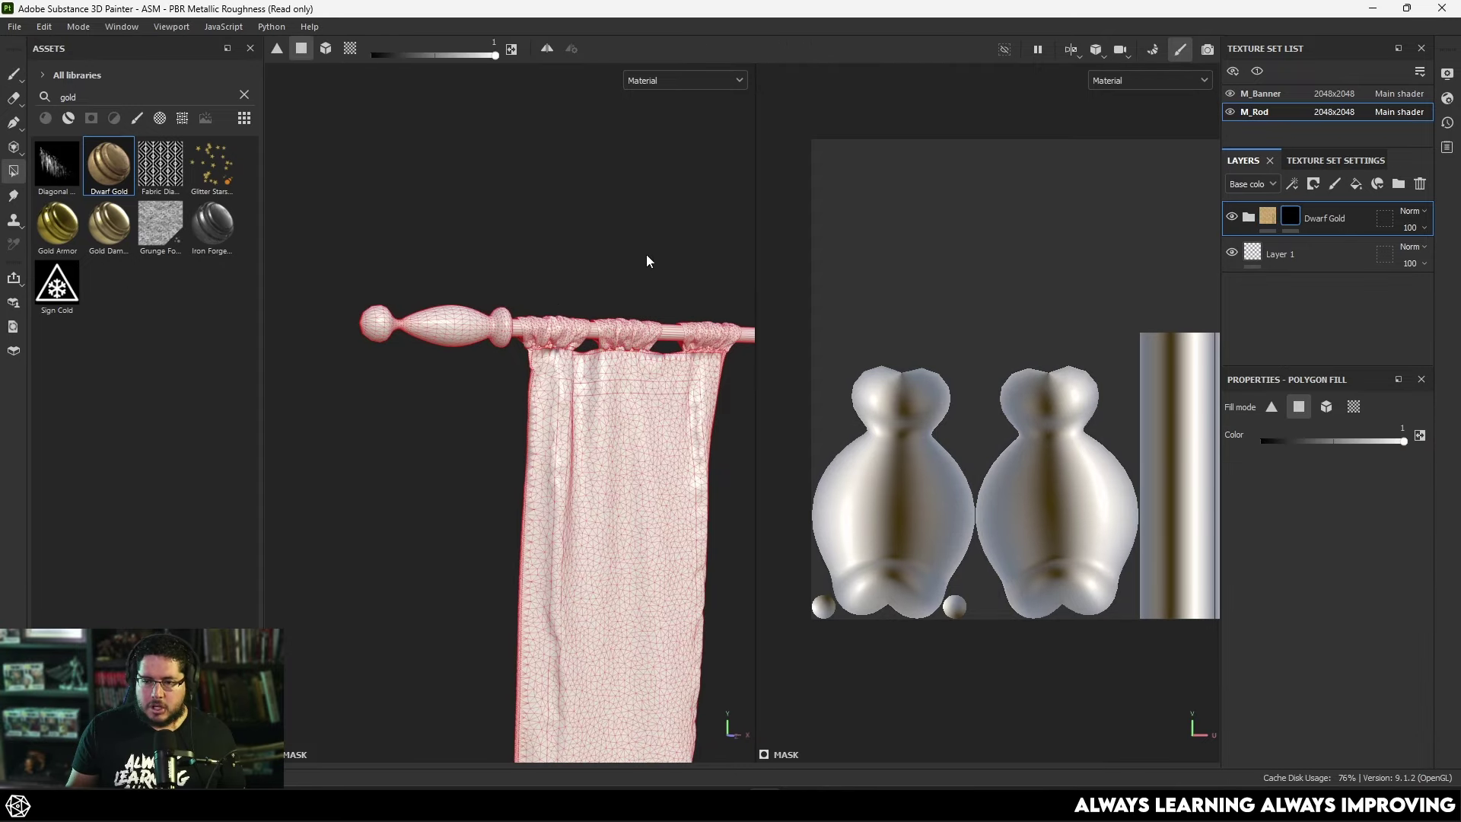
click(1325, 406)
click(450, 335)
alt+middle_drag(553, 378, 351, 380)
click(583, 329)
click(660, 336)
key(1)
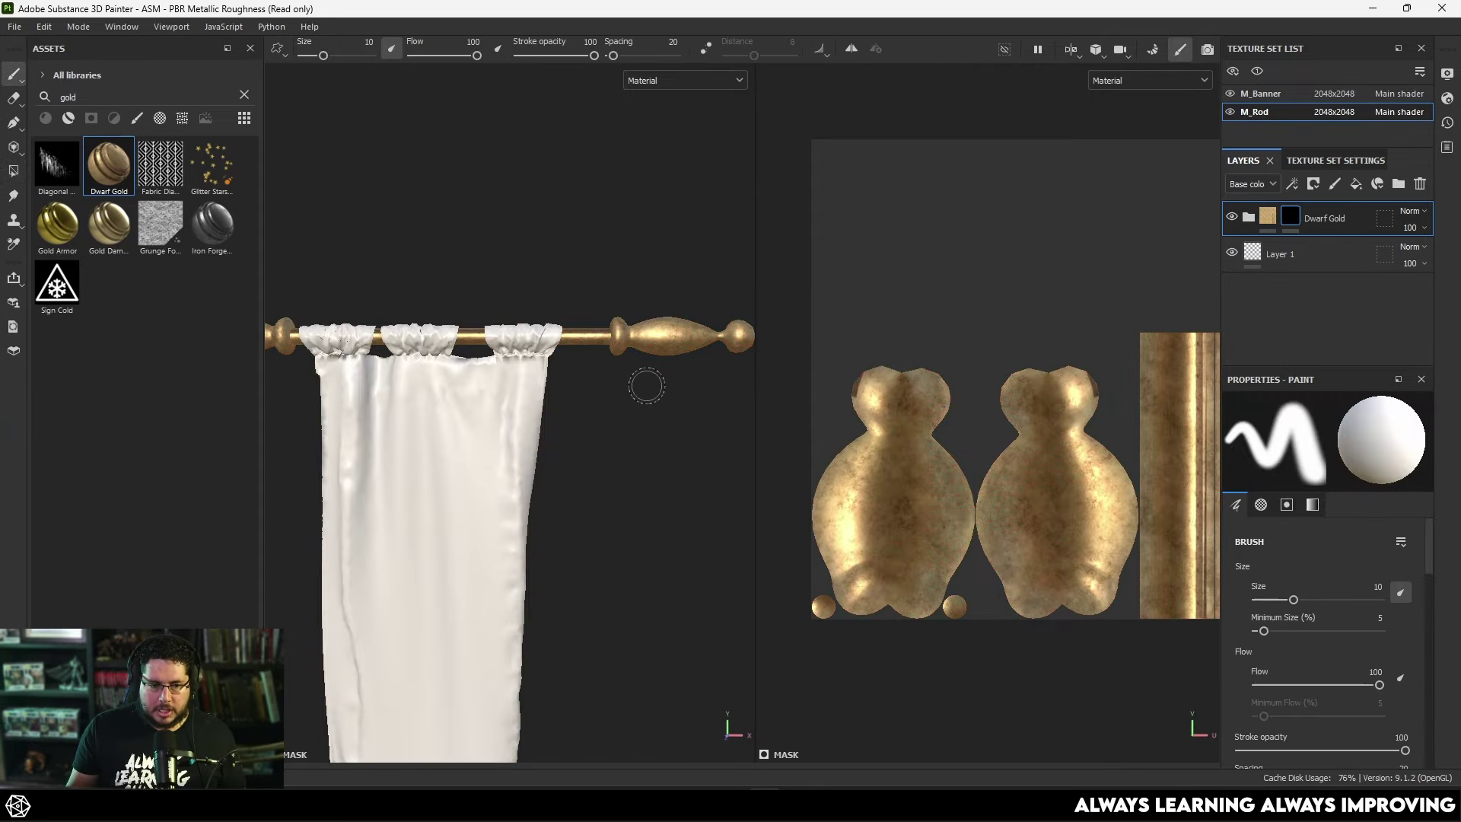
Bake the mesh maps for the banner and rod texture sets at an output size of 2048 and return to painting mode.
alt+right_drag(629, 378, 489, 370)
click(1154, 50)
click(363, 105)
click(300, 206)
click(897, 727)
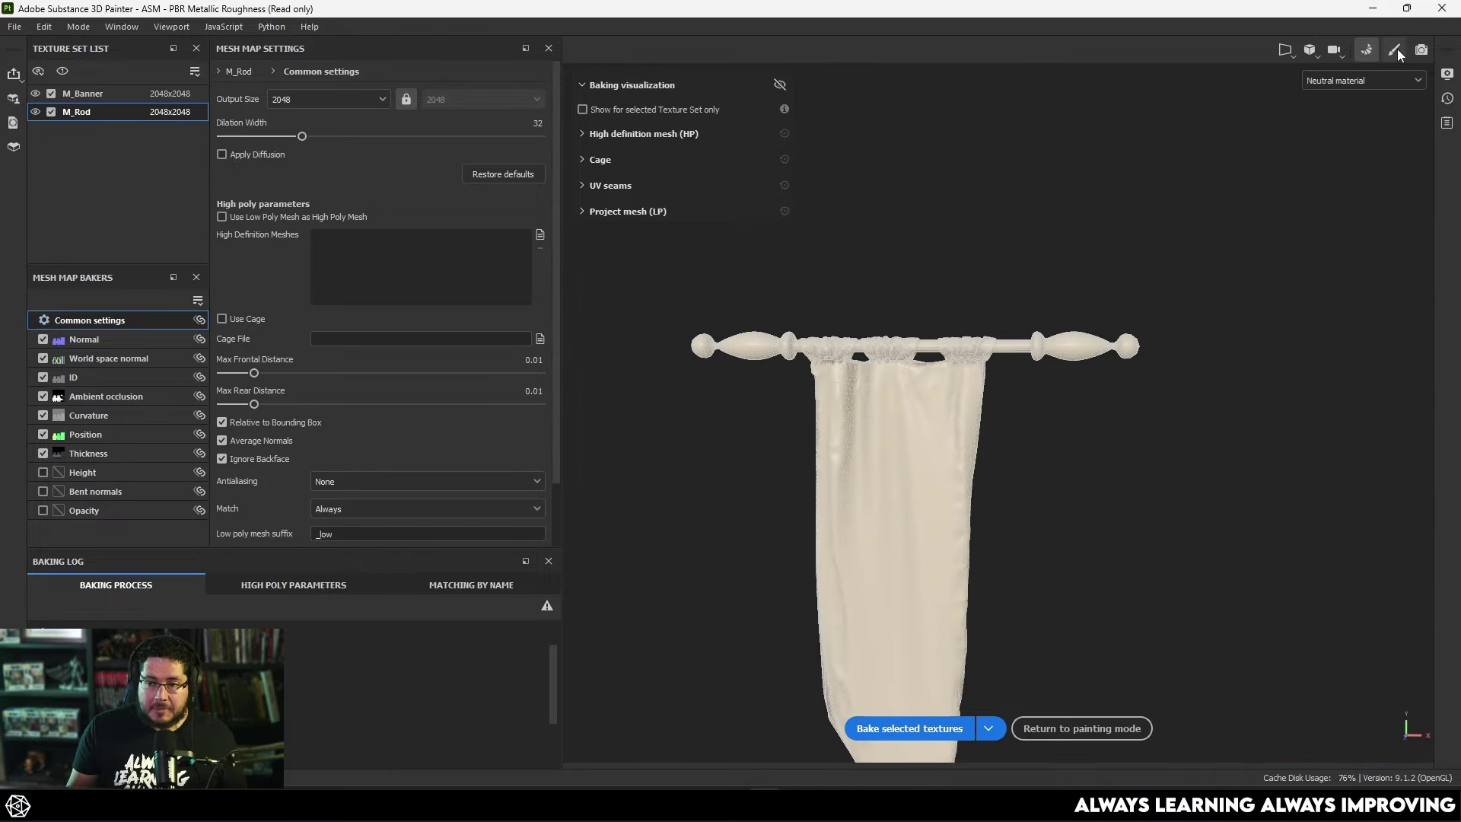
click(1395, 49)
Inspect the baked gold material up close on the rod's ornament and in the UV view.
scroll(649, 528, down, 2)
mouse_move(533, 456)
alt+middle_down()
mouse_move(678, 515)
mouse_move(480, 466)
mouse_move(719, 591)
alt+middle_up()
scroll(678, 515, up, 7)
scroll(719, 591, up, 3)
scroll(700, 590, down, 10)
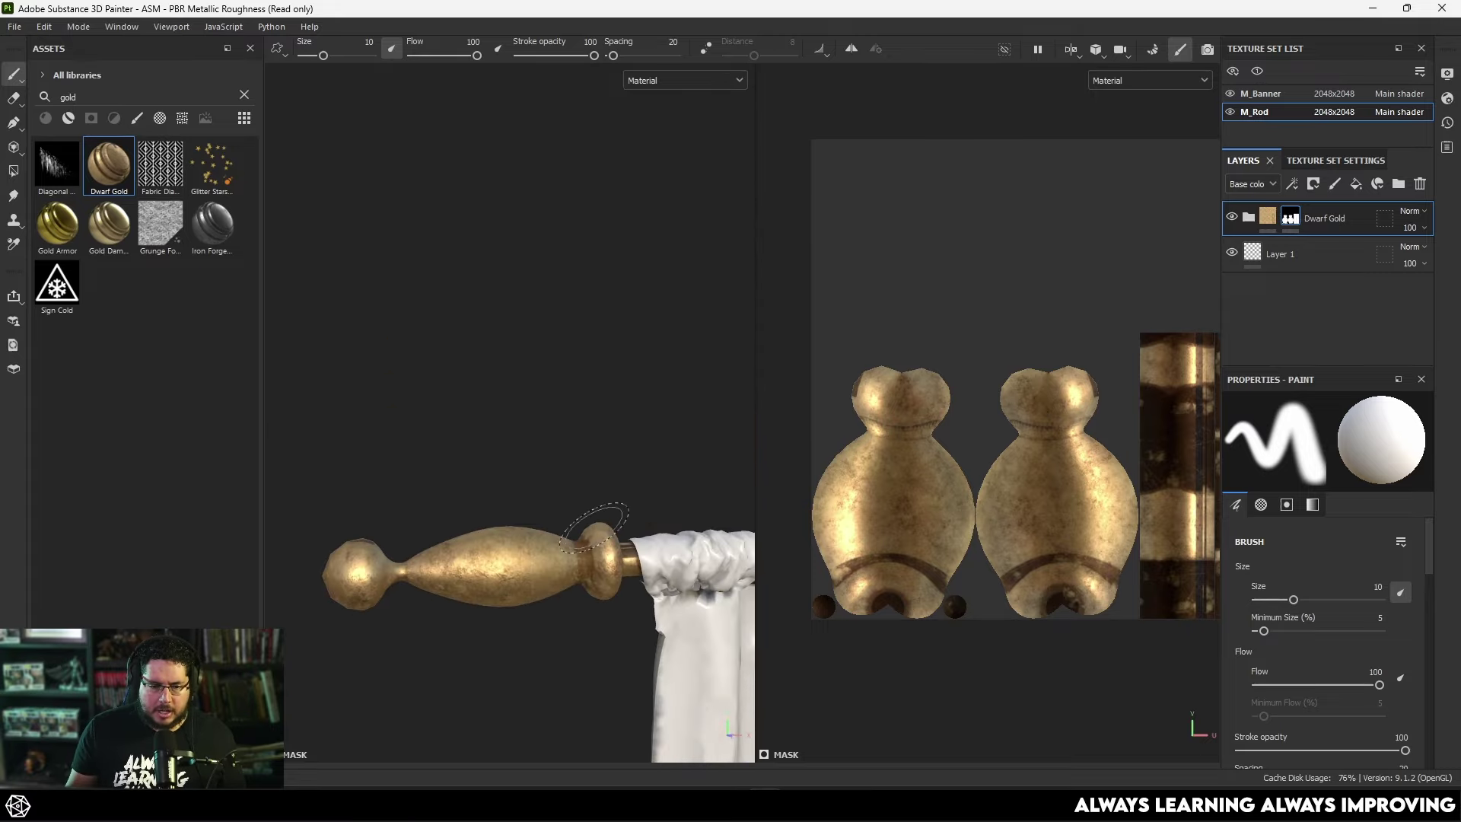
scroll(532, 502, down, 5)
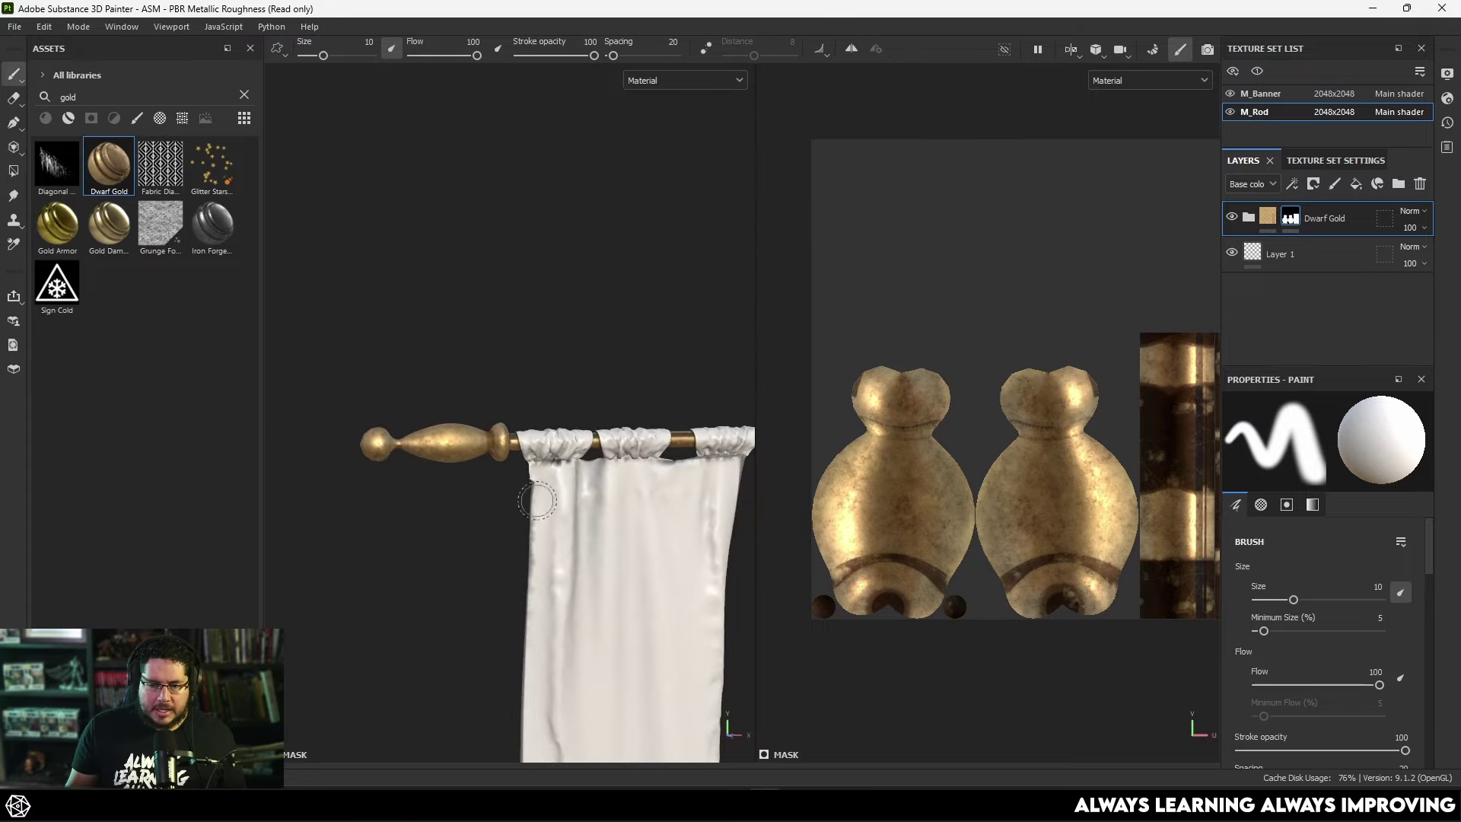
middle_drag(1134, 457, 1042, 432)
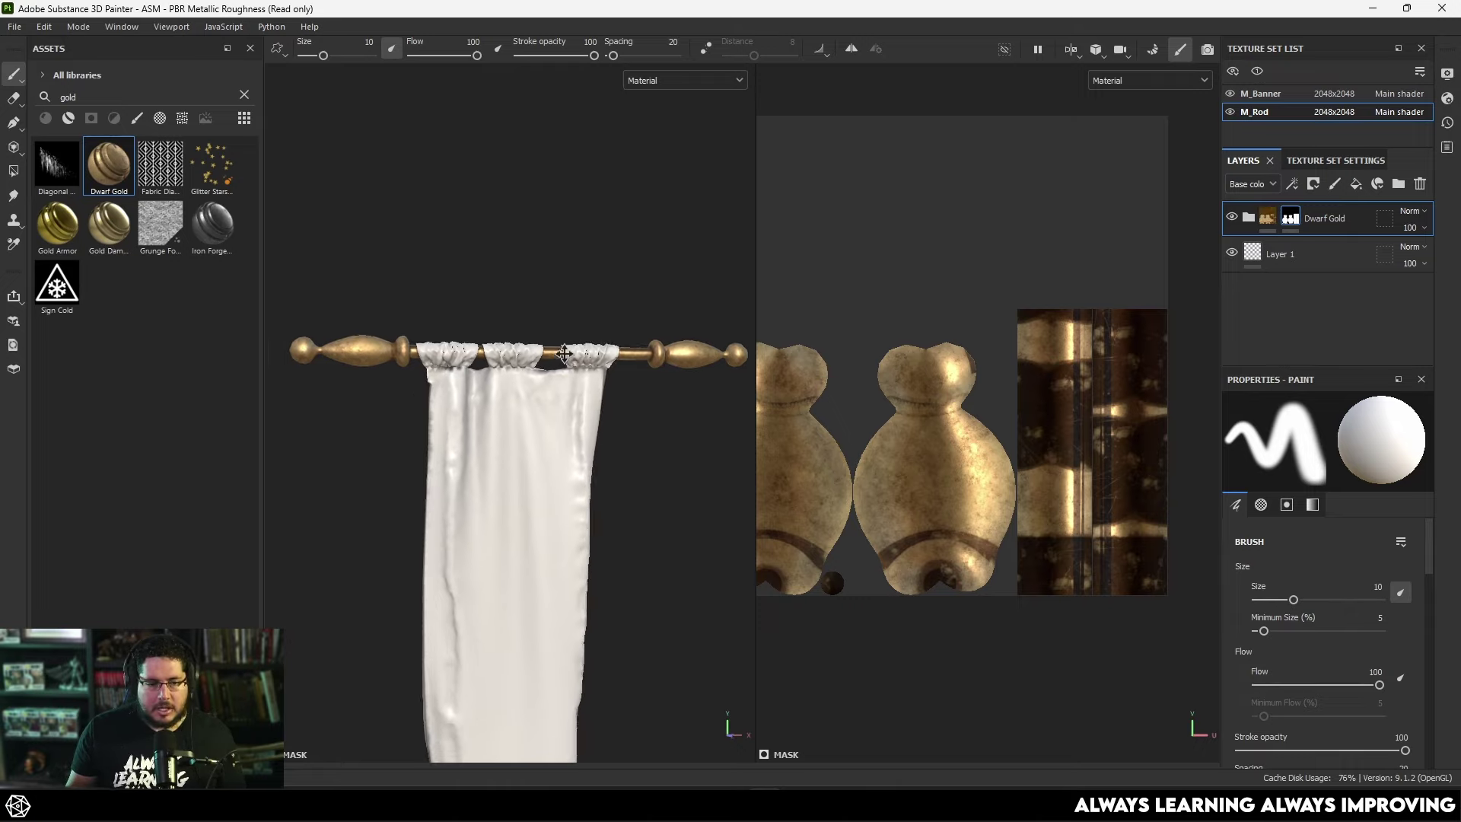
Search the assets for "cloth" and add the Fabric Wool Herringbone material to the M_Banner texture set's layers.
click(1261, 93)
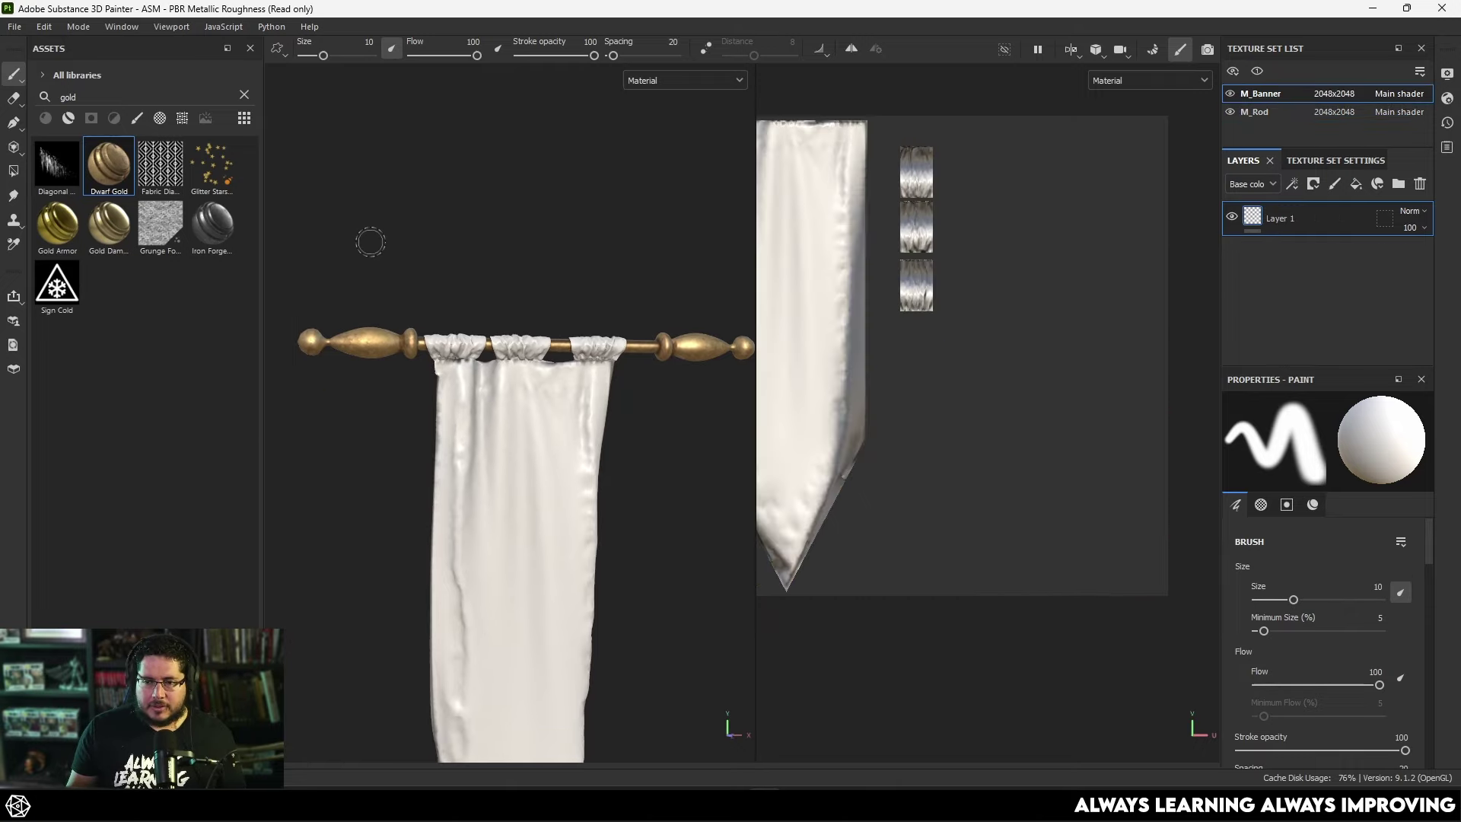
click(243, 93)
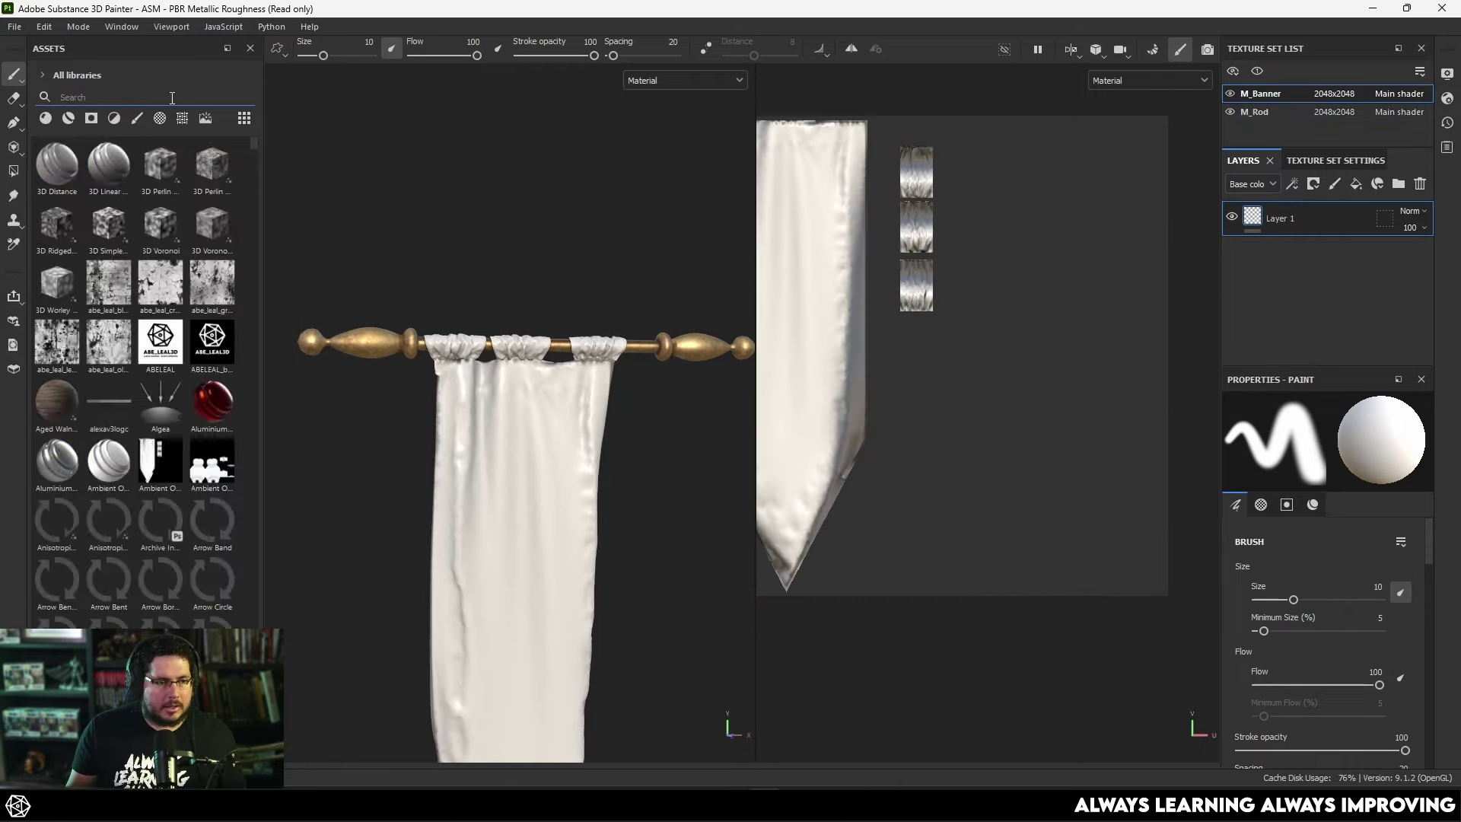
text(cloth)
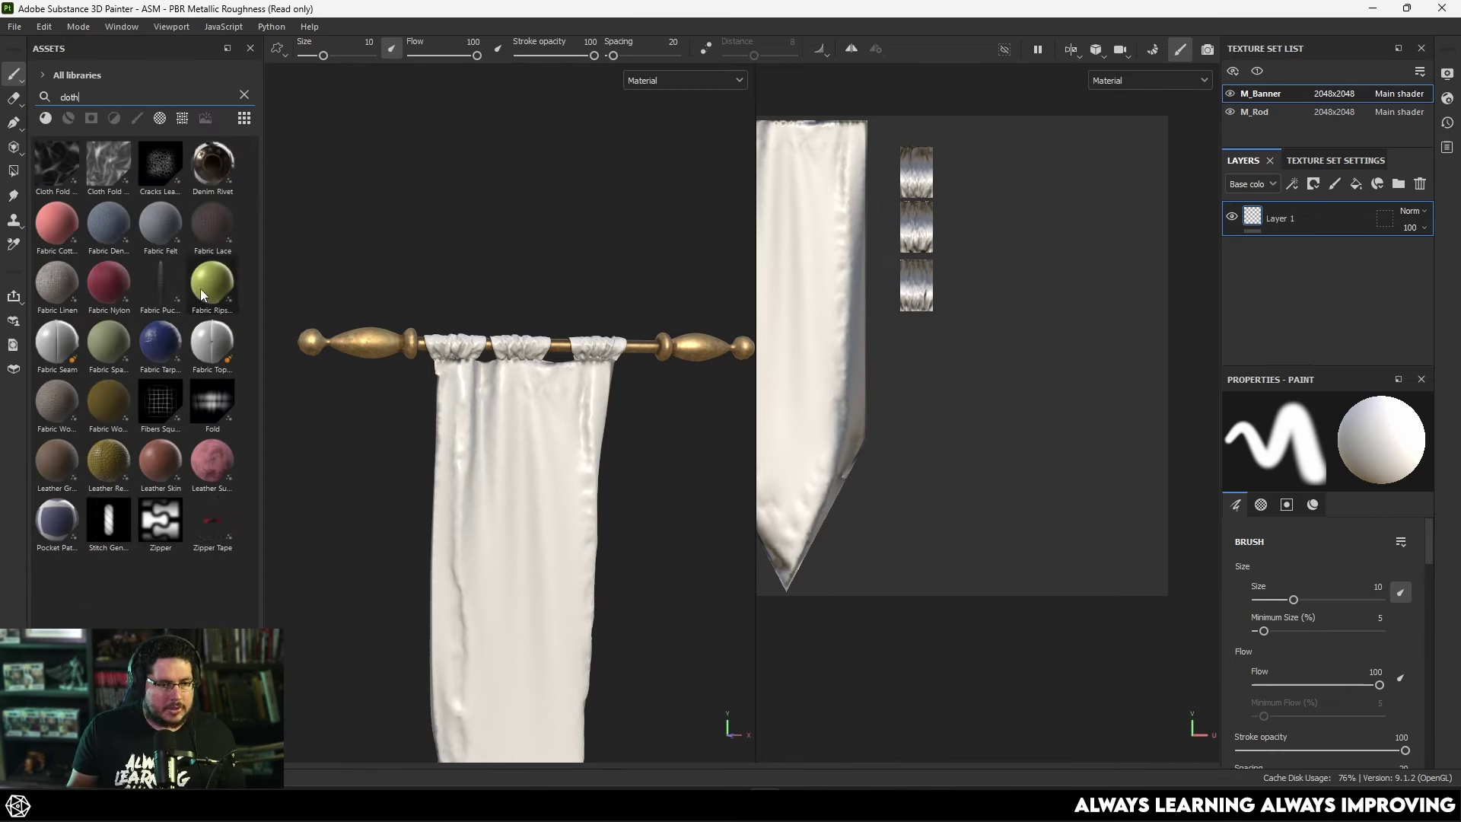
mouse_move(105, 348)
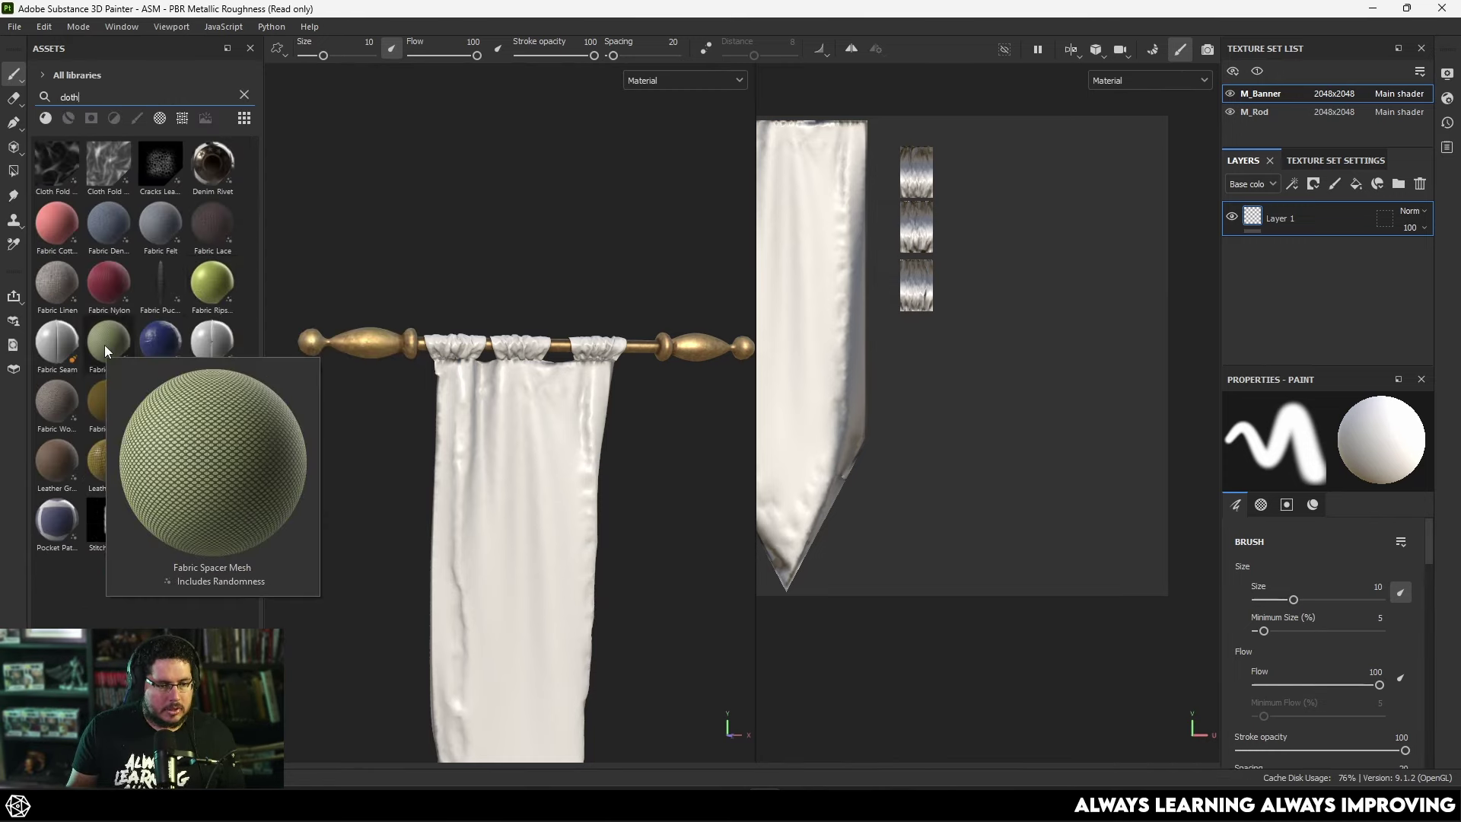
click(61, 406)
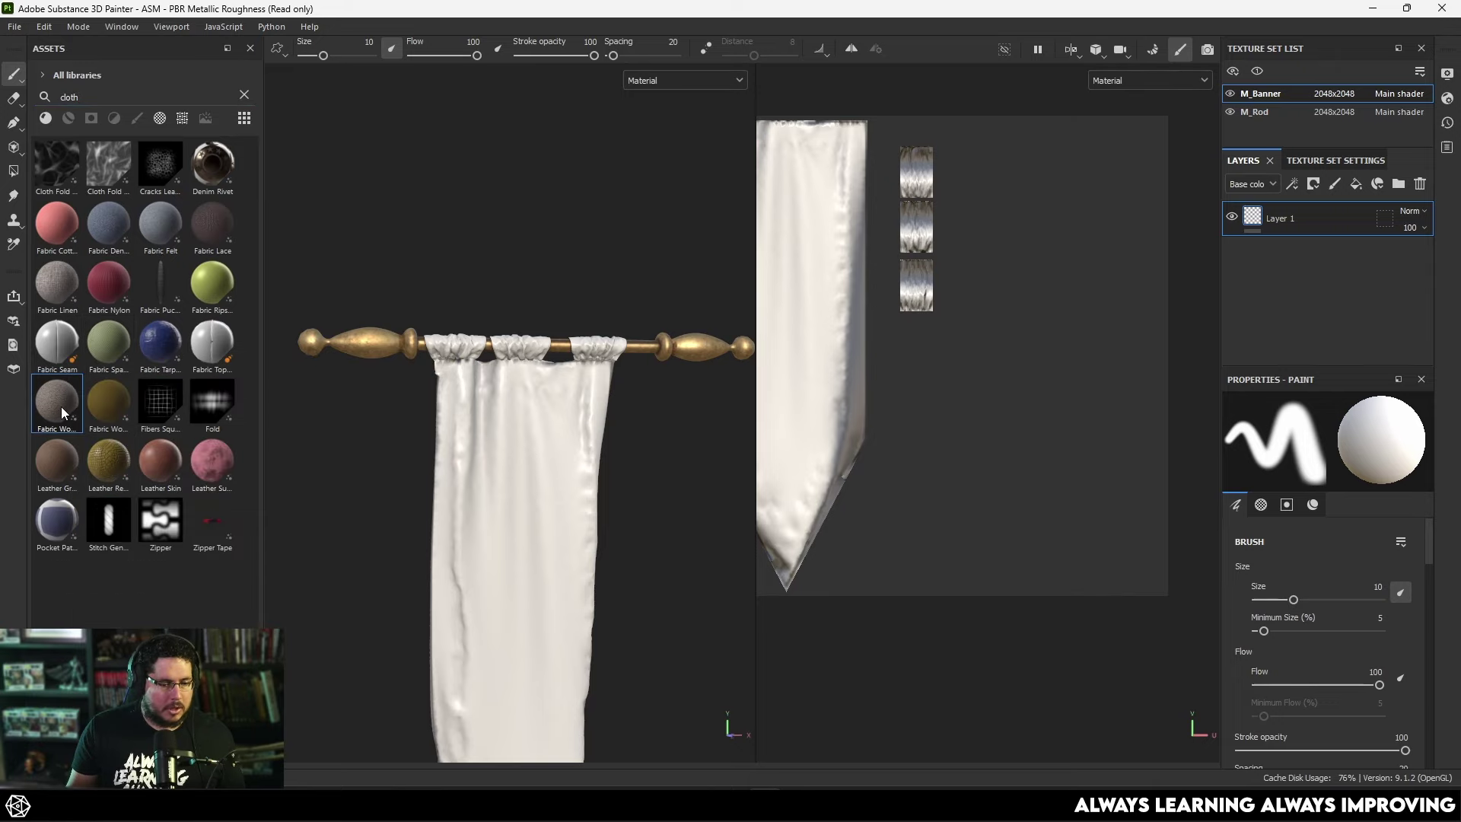
drag(61, 406, 1333, 217)
Increase the Fabric Wool Herringbone layer's tiling to 5.97 for a finer weave on the banner.
scroll(679, 426, up, 5)
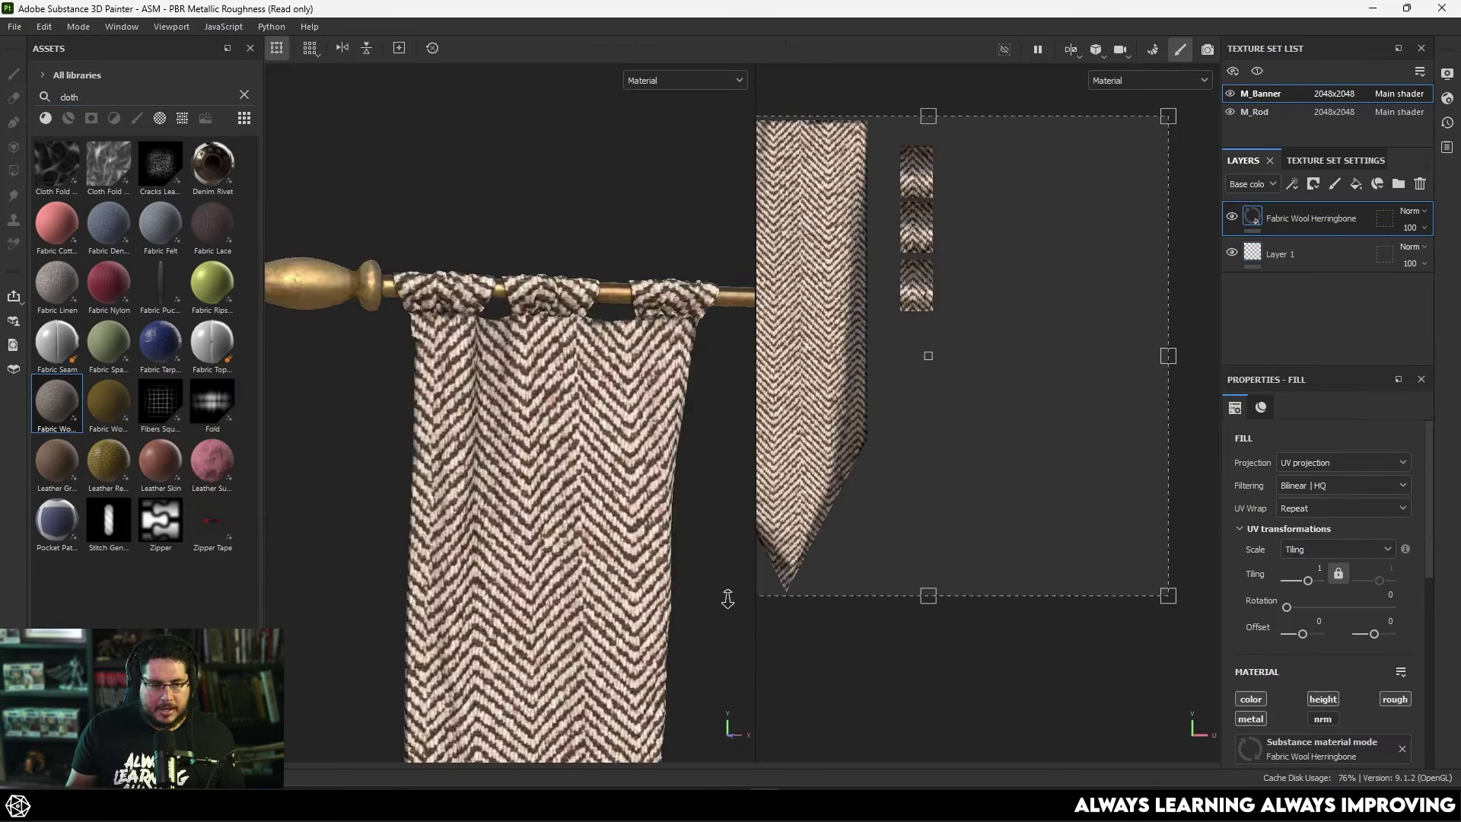
drag(1301, 583, 1313, 587)
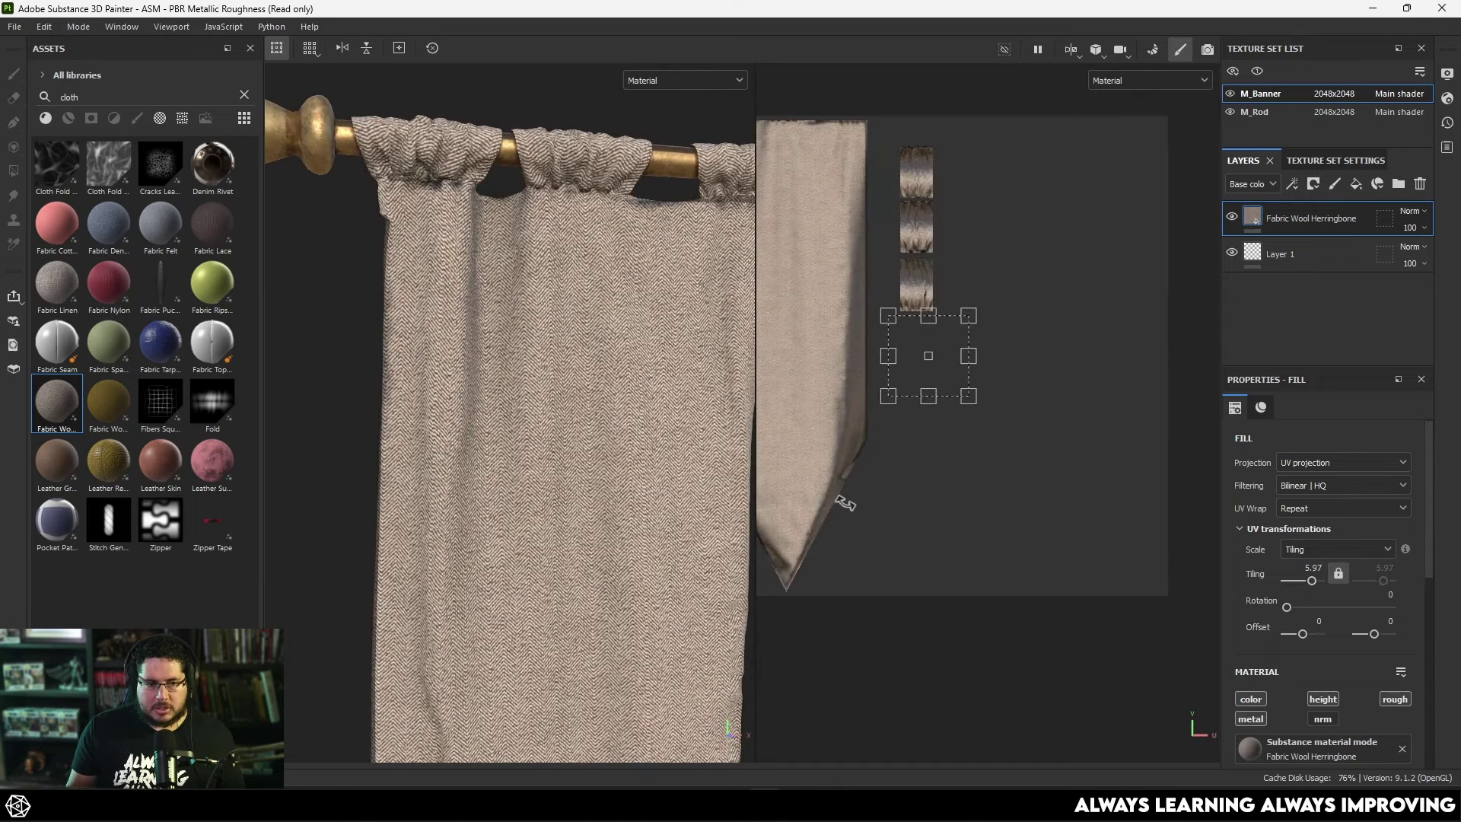
scroll(618, 448, down, 3)
alt+middle_drag(609, 473, 604, 363)
Set the herringbone fabric's Warp Color to dark red 9D2020 and check the weave up close on the banner.
scroll(1260, 693, down, 3)
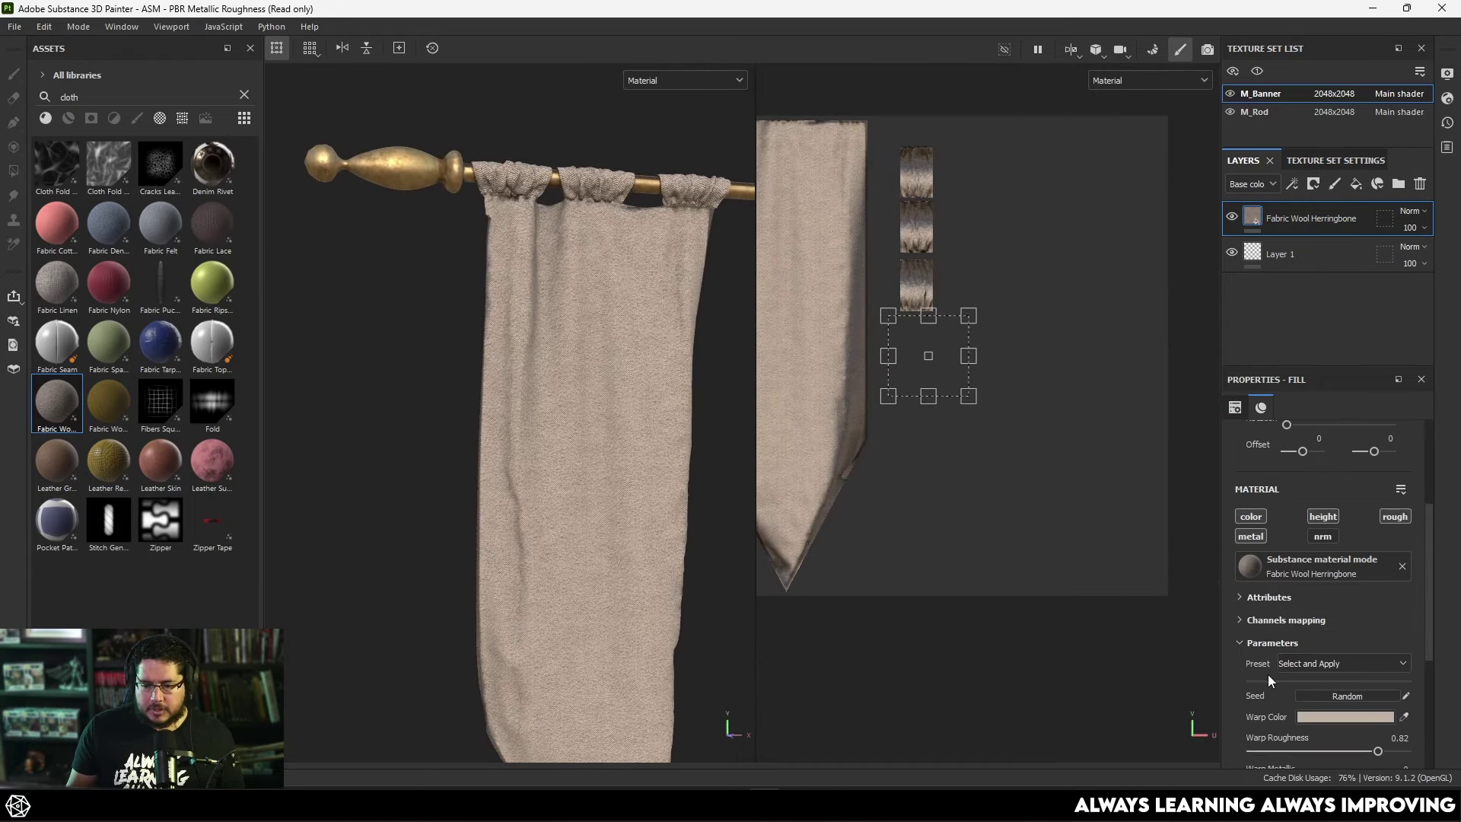
click(1357, 721)
drag(1334, 693, 1334, 701)
drag(1253, 659, 1288, 600)
click(861, 540)
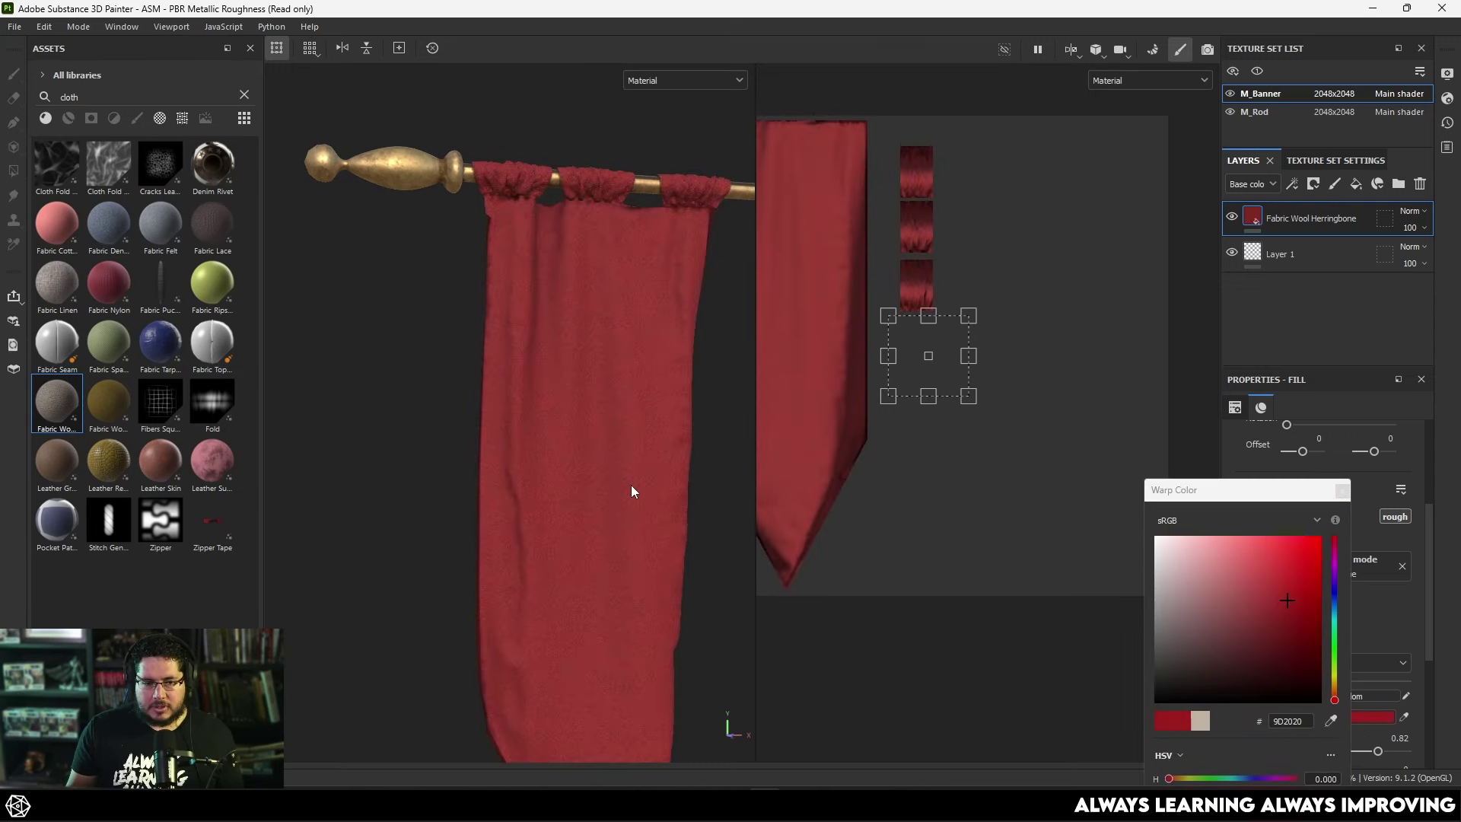
scroll(564, 520, up, 10)
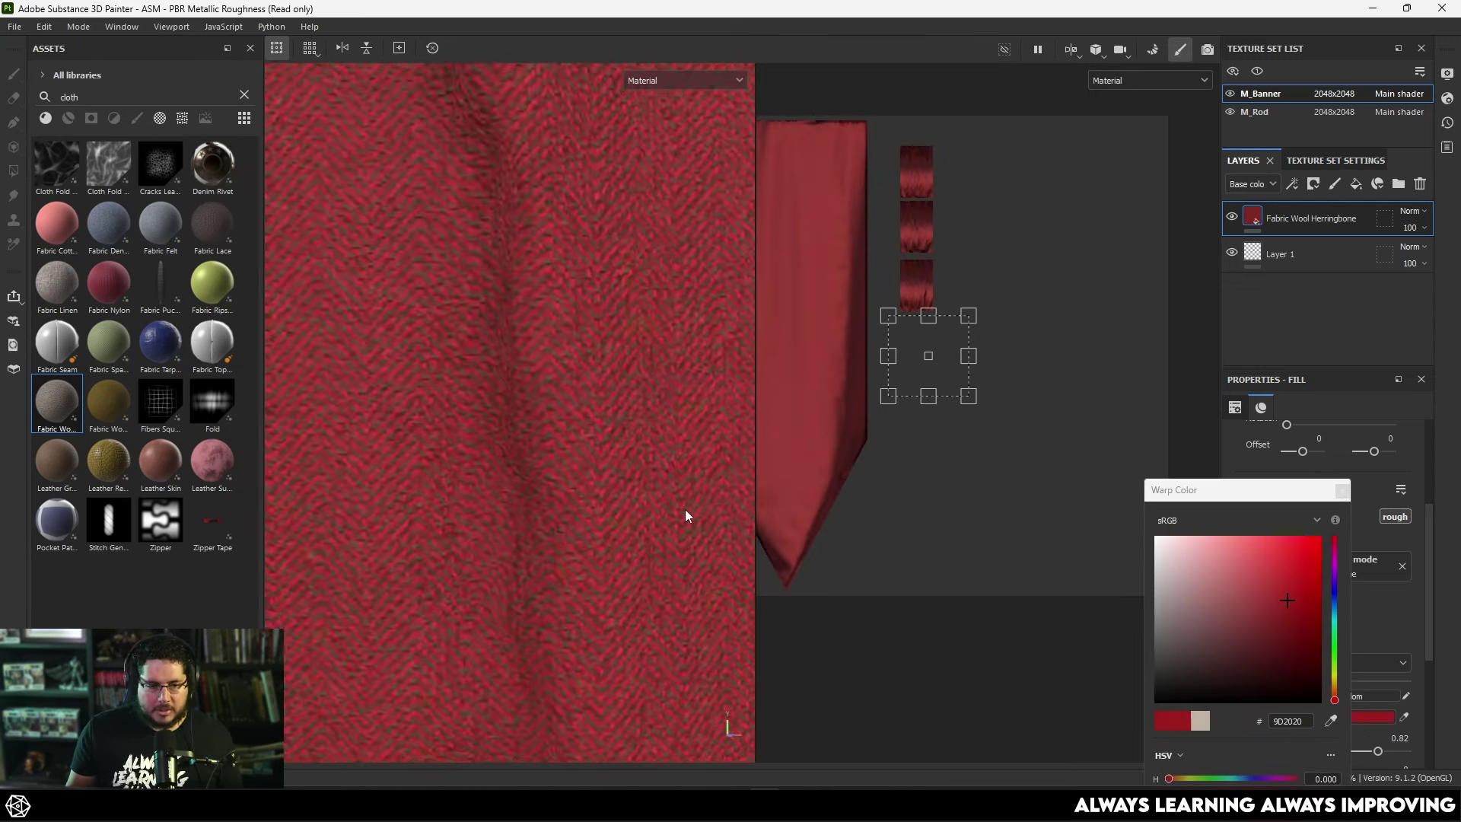
click(1342, 491)
scroll(522, 473, down, 5)
scroll(580, 456, up, 5)
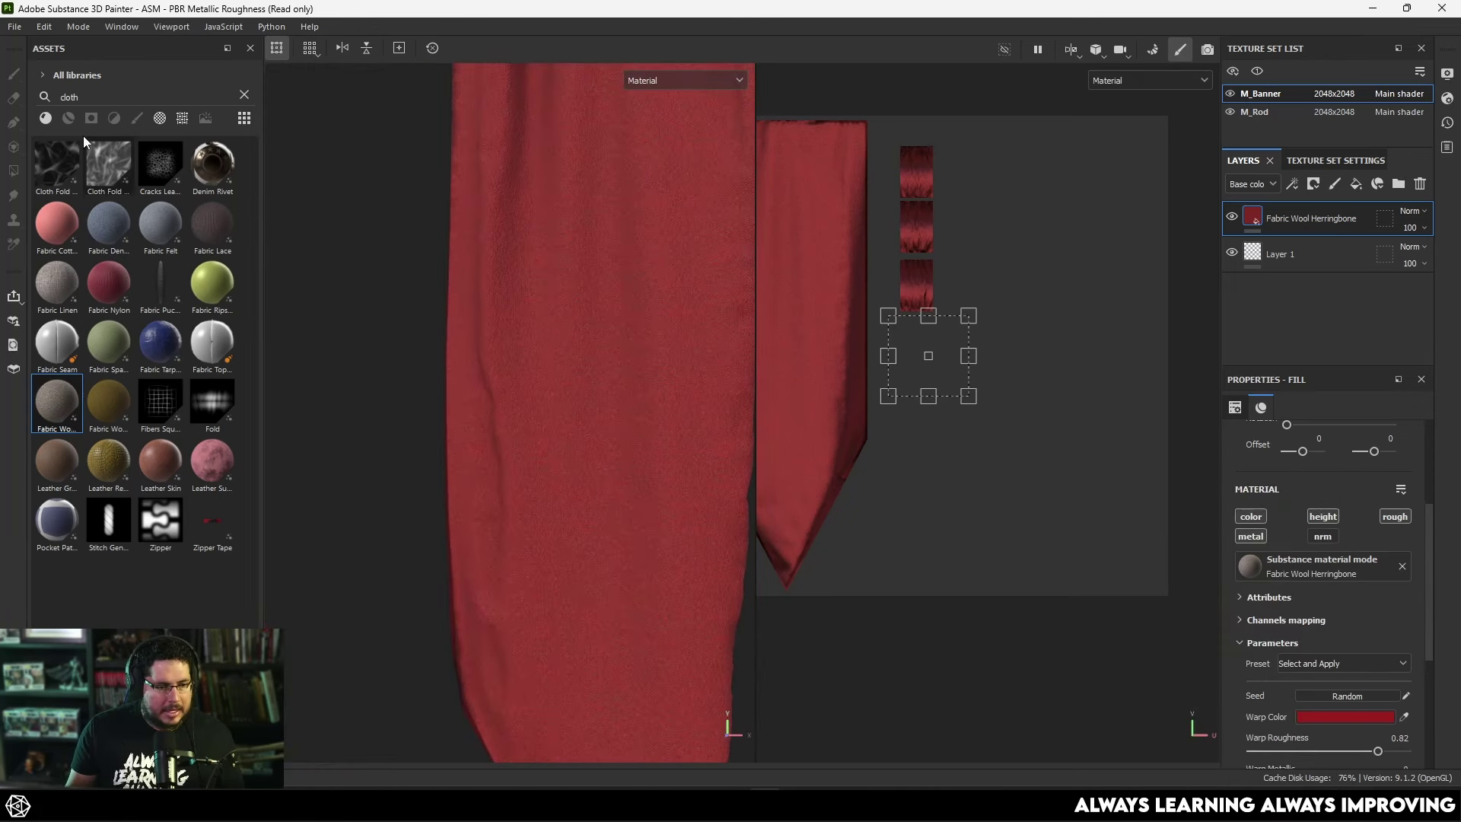
Search for "gold", add the Gold Damaged smart material above the banner's fabric layer and give it a black mask.
text(gold)
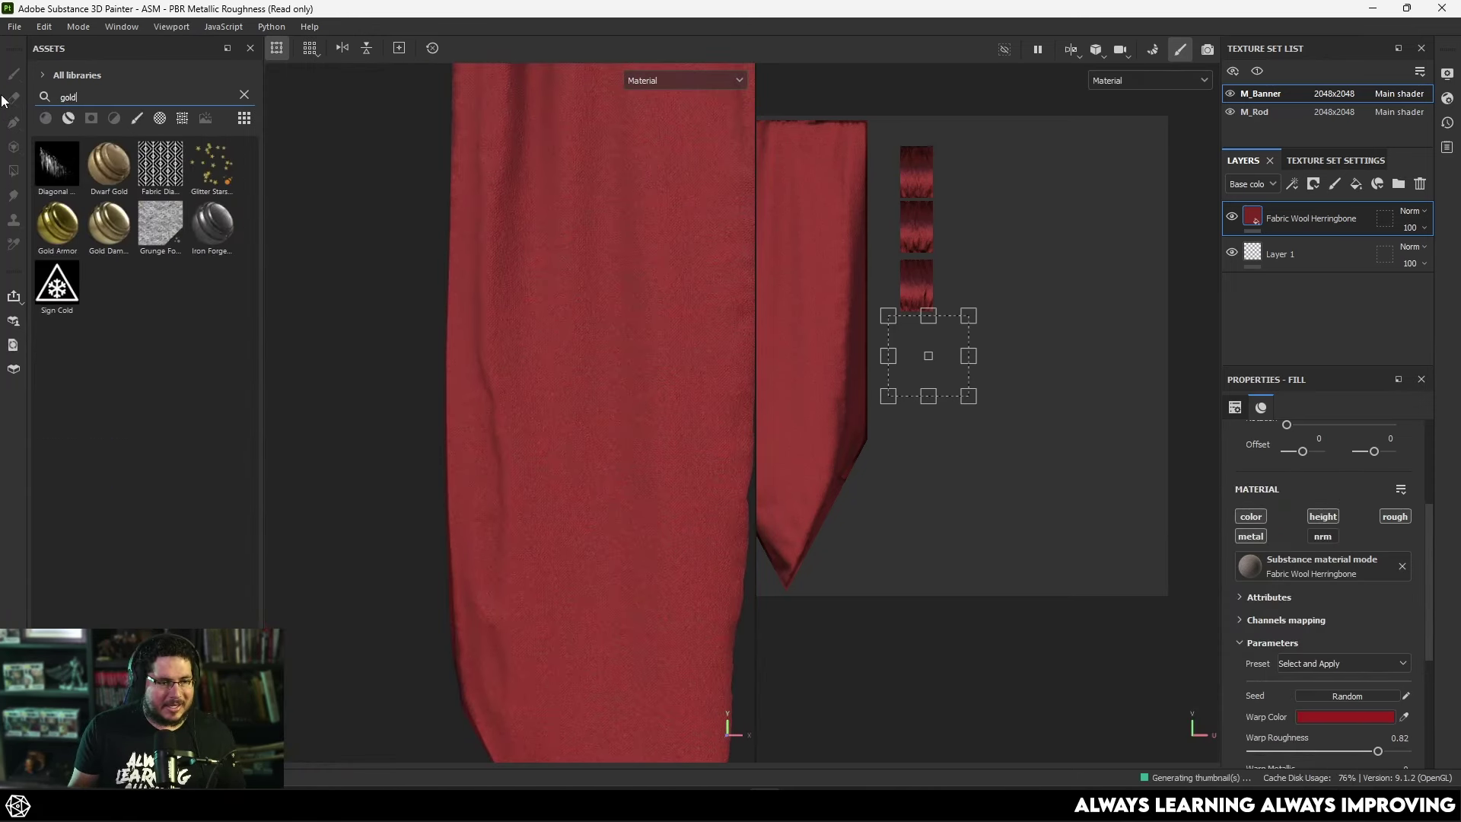
drag(109, 223, 1260, 206)
right_click(1280, 216)
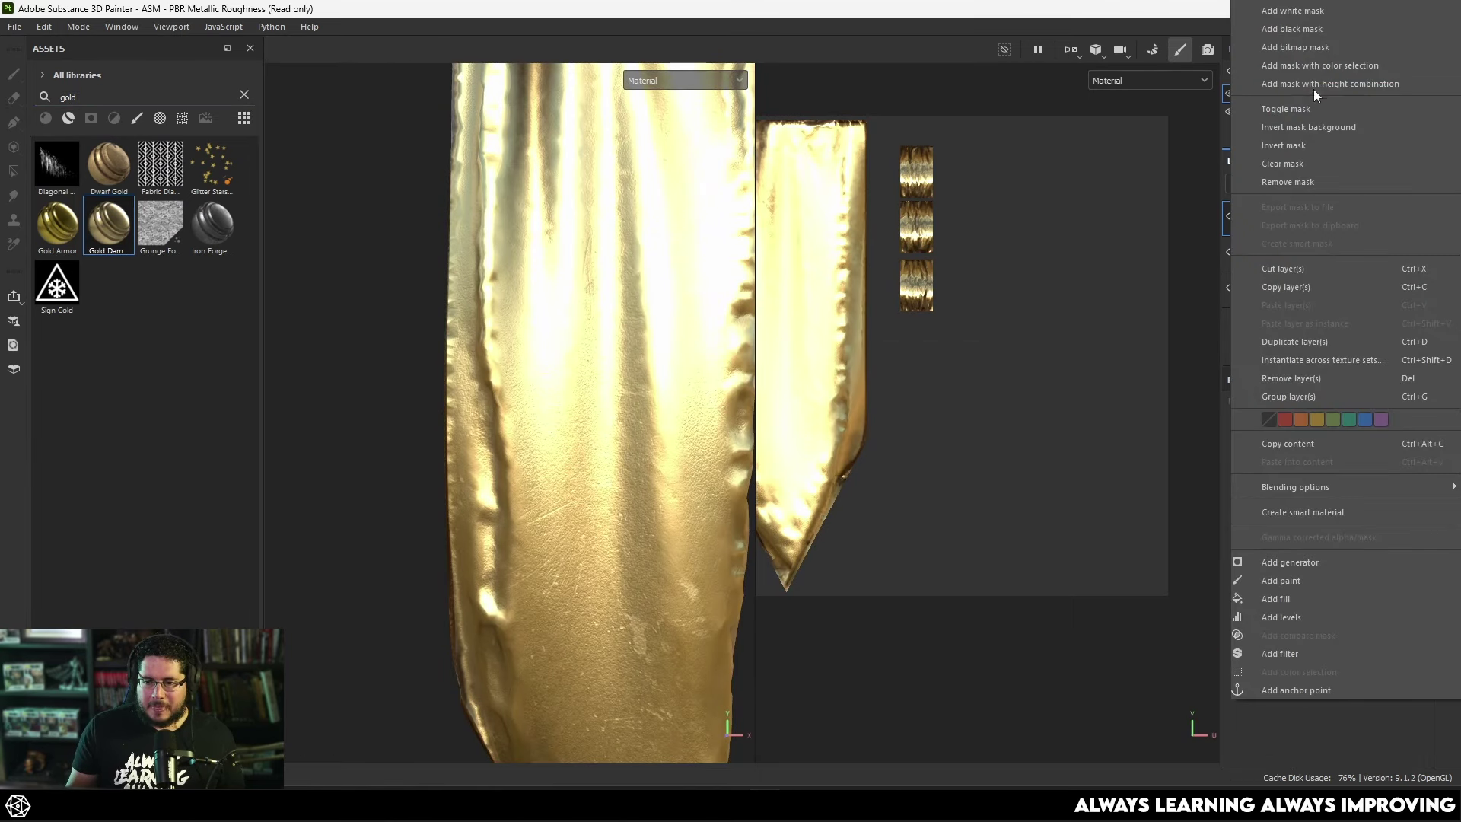
click(1304, 31)
click(1354, 407)
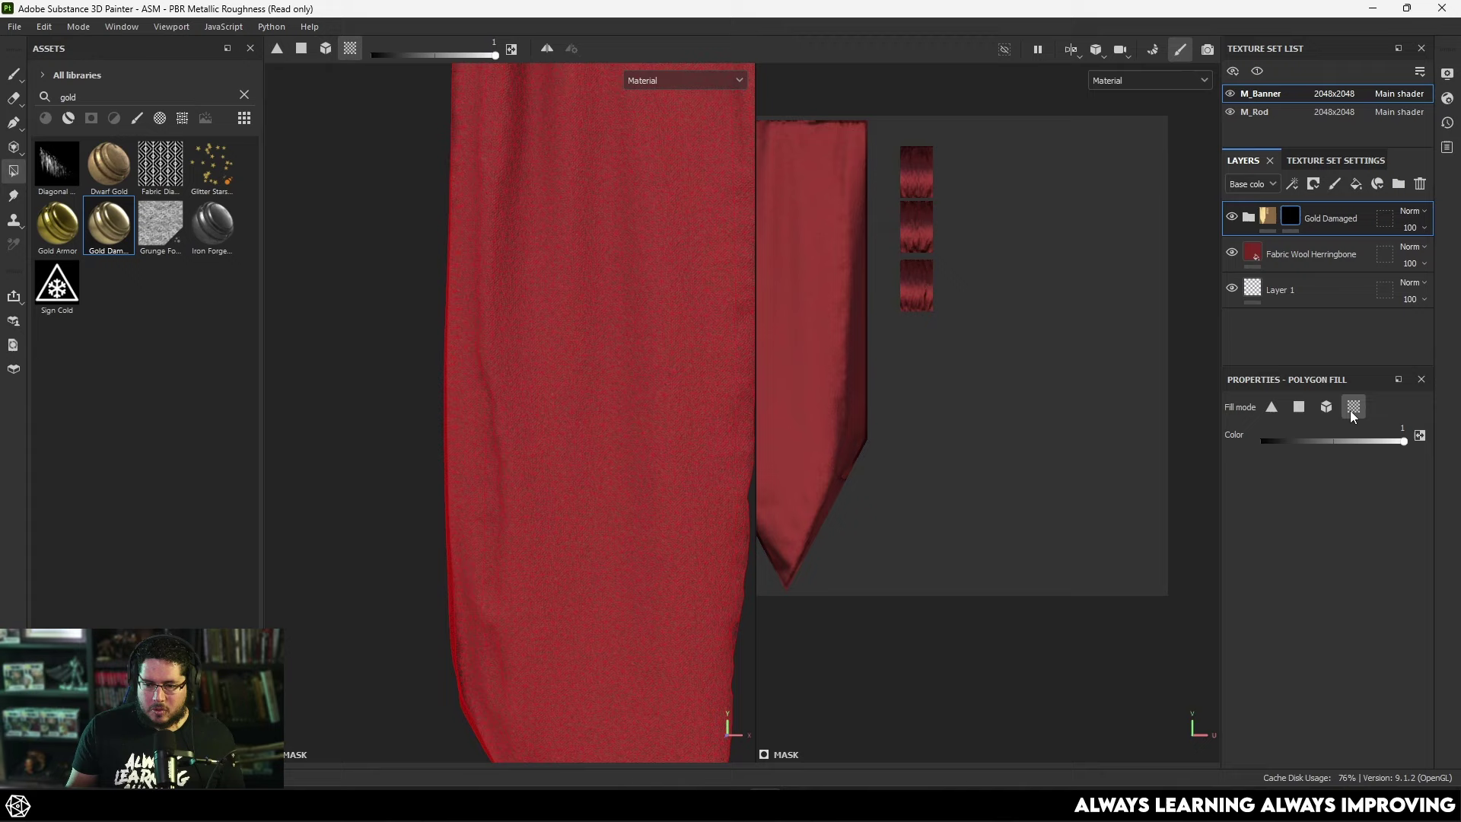
Try filling the banner cloth in the gold mask, undo it, and delete the Gold Damaged layer.
click(482, 386)
alt+middle_drag(599, 398, 545, 374)
alt+drag(545, 374, 594, 427)
key(1)
key(ctrl+z)
click(1327, 221)
key(Delete)
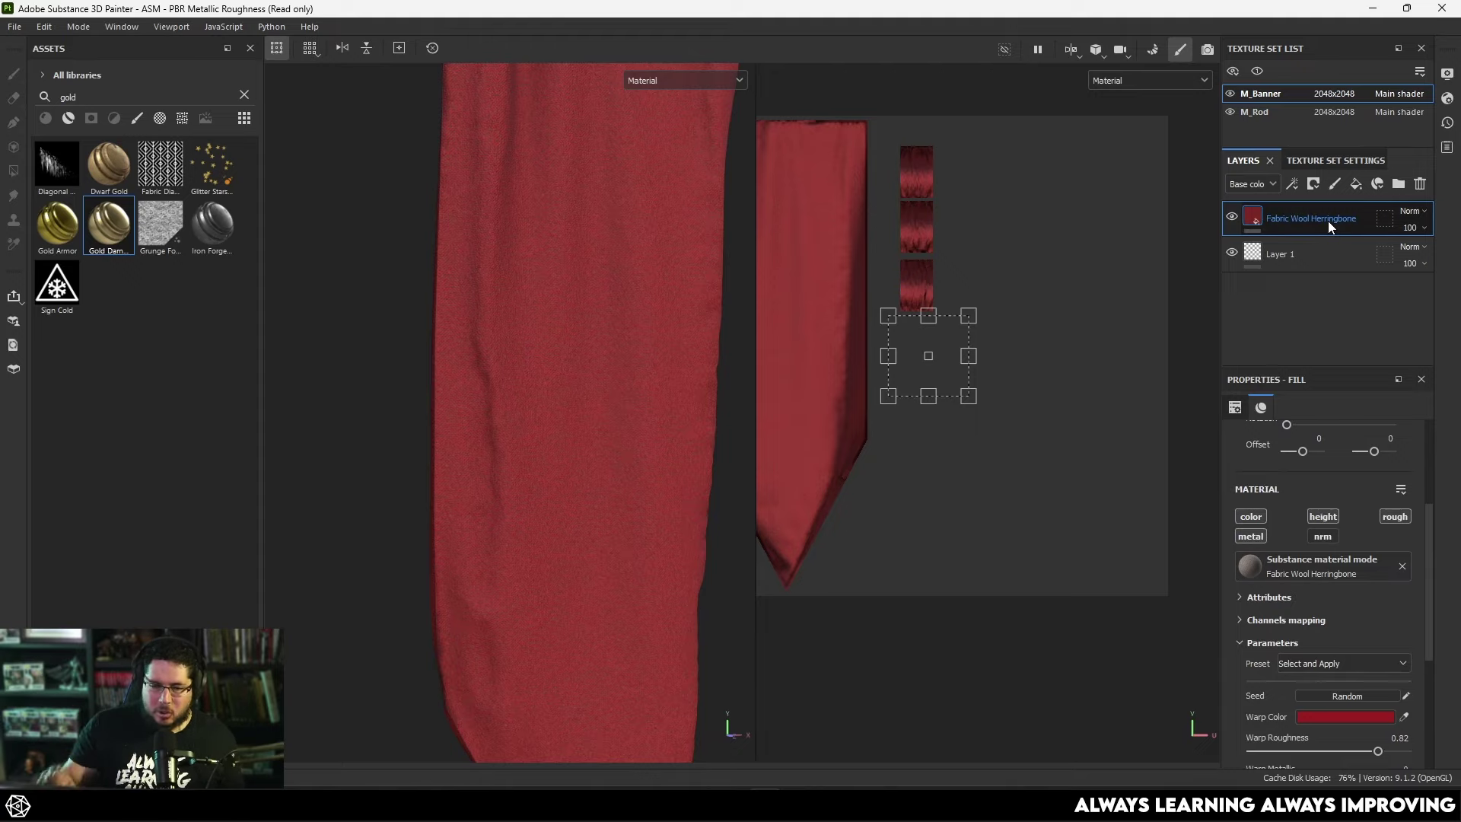
scroll(575, 326, down, 3)
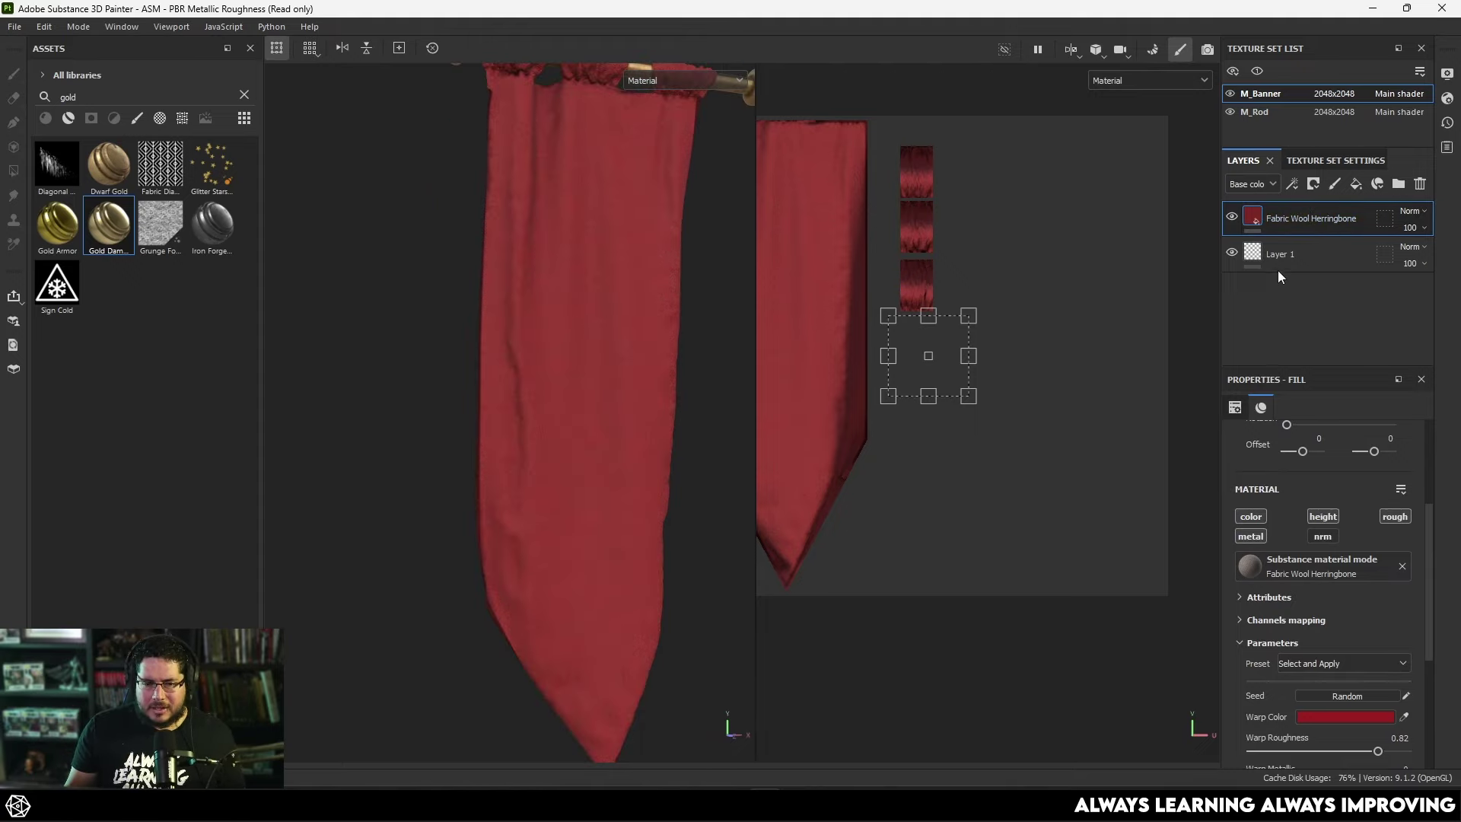
right_click(1290, 213)
click(1295, 29)
key(ctrl+z)
Add the Gold Damaged smart material above the herringbone fabric and give it a black mask ready for polygon filling.
drag(109, 225, 1251, 217)
right_click(1281, 219)
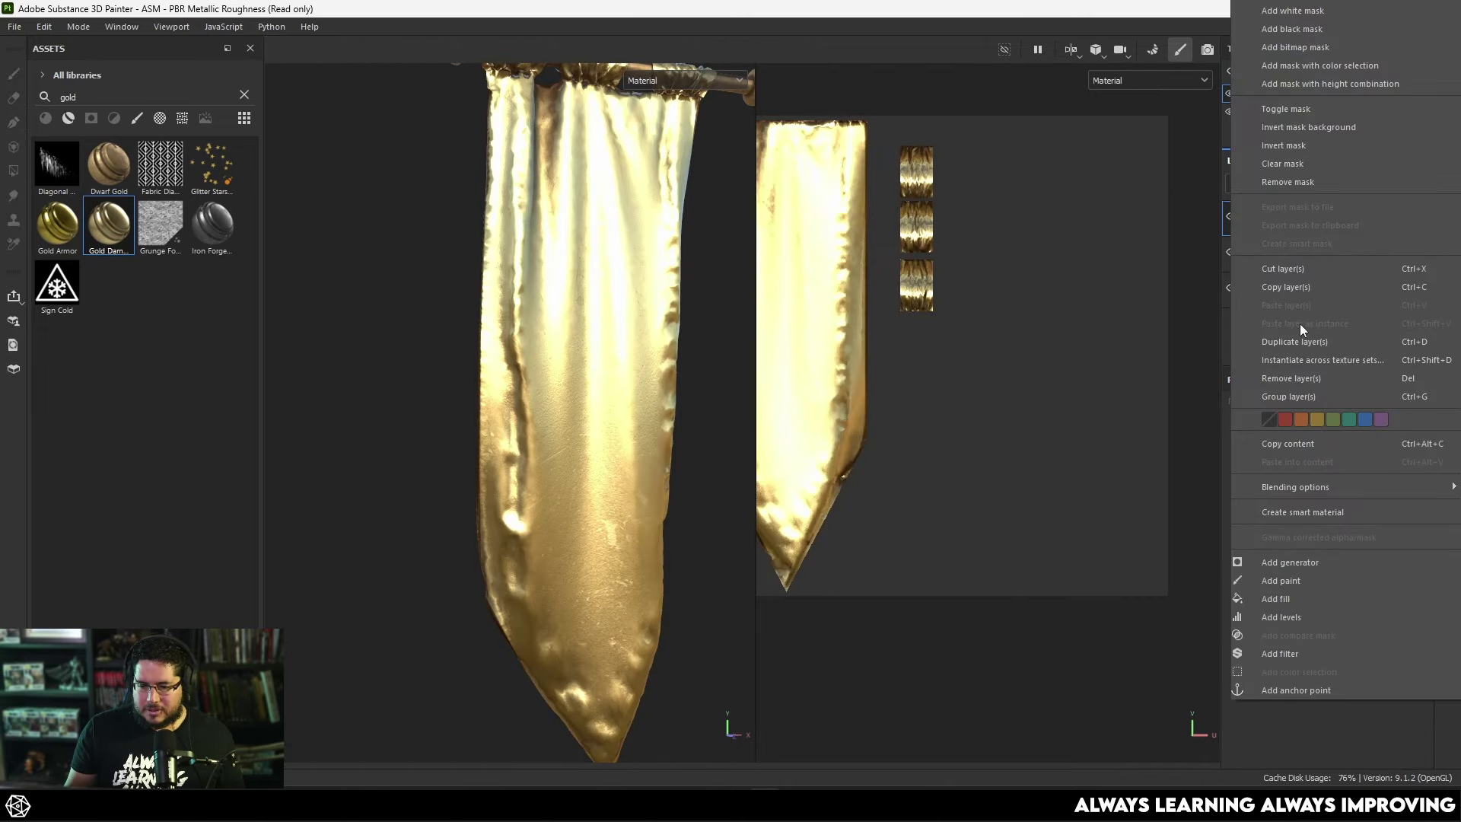
click(1294, 29)
key(4)
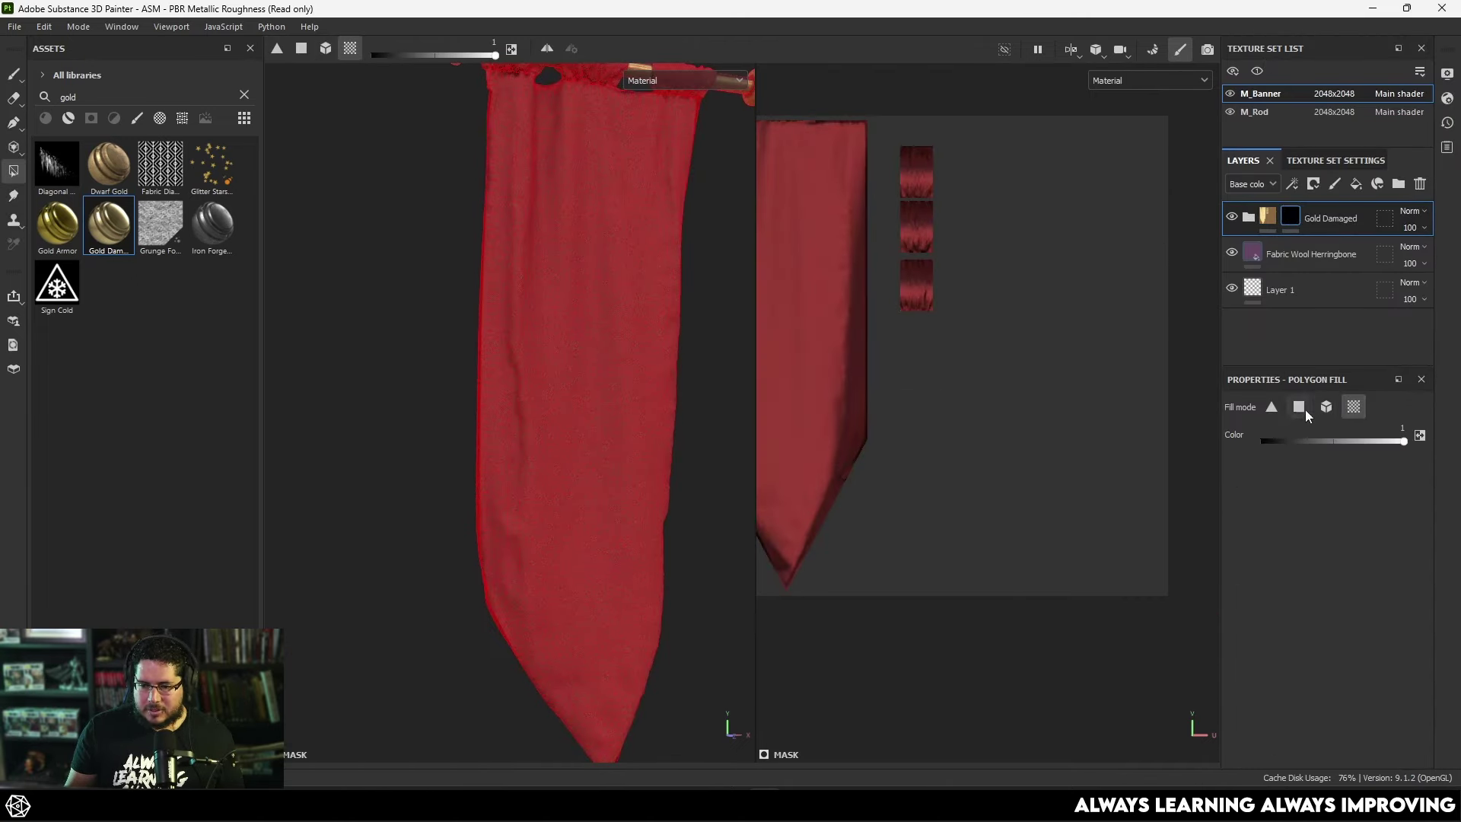
Try filling the banner's UV shell in the gold mask, inspect its wireframe up close, and delete the Gold Damaged layer.
click(671, 354)
scroll(678, 346, up, 3)
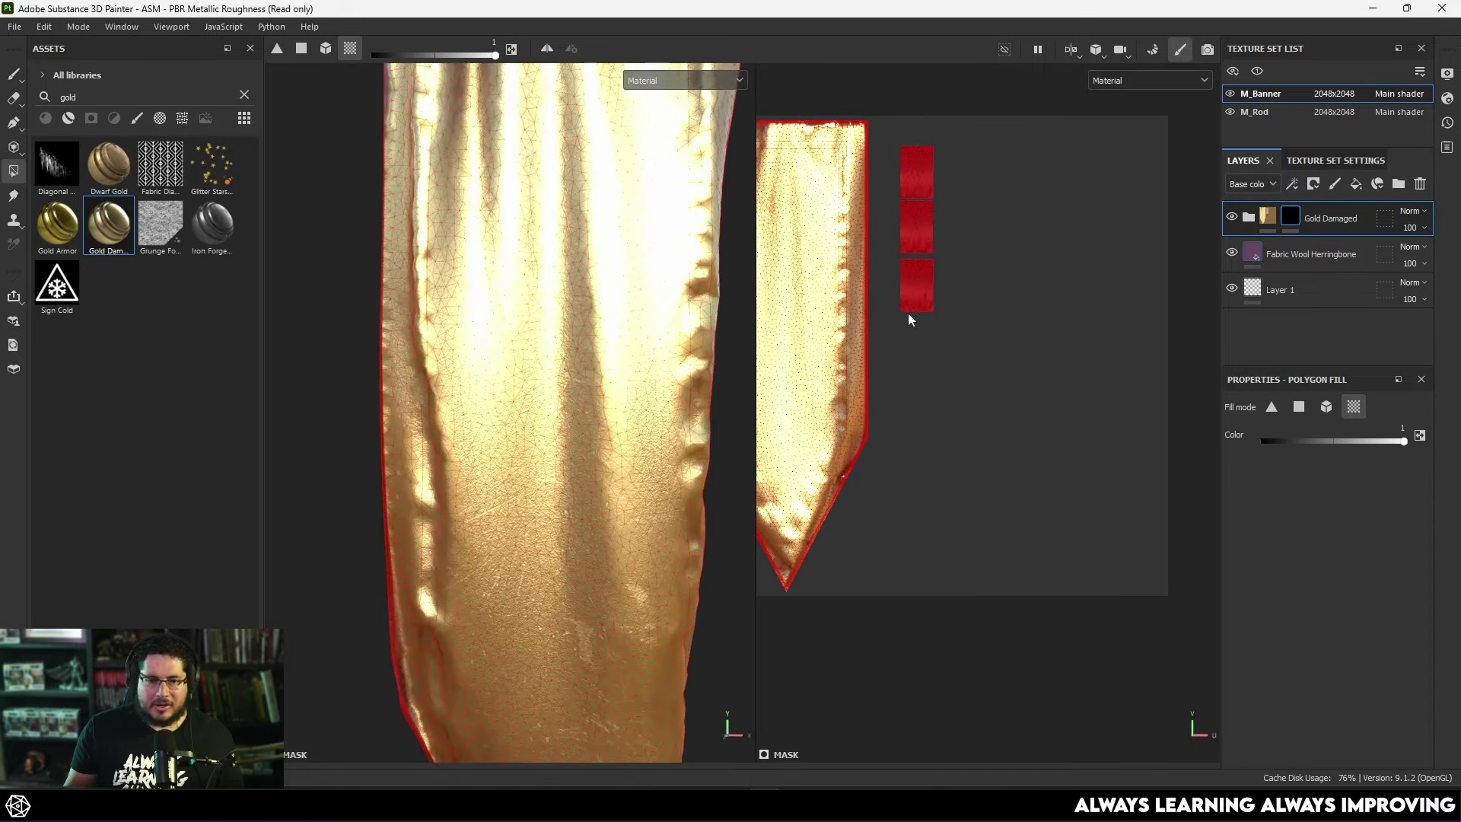
scroll(843, 449, up, 3)
scroll(921, 426, up, 10)
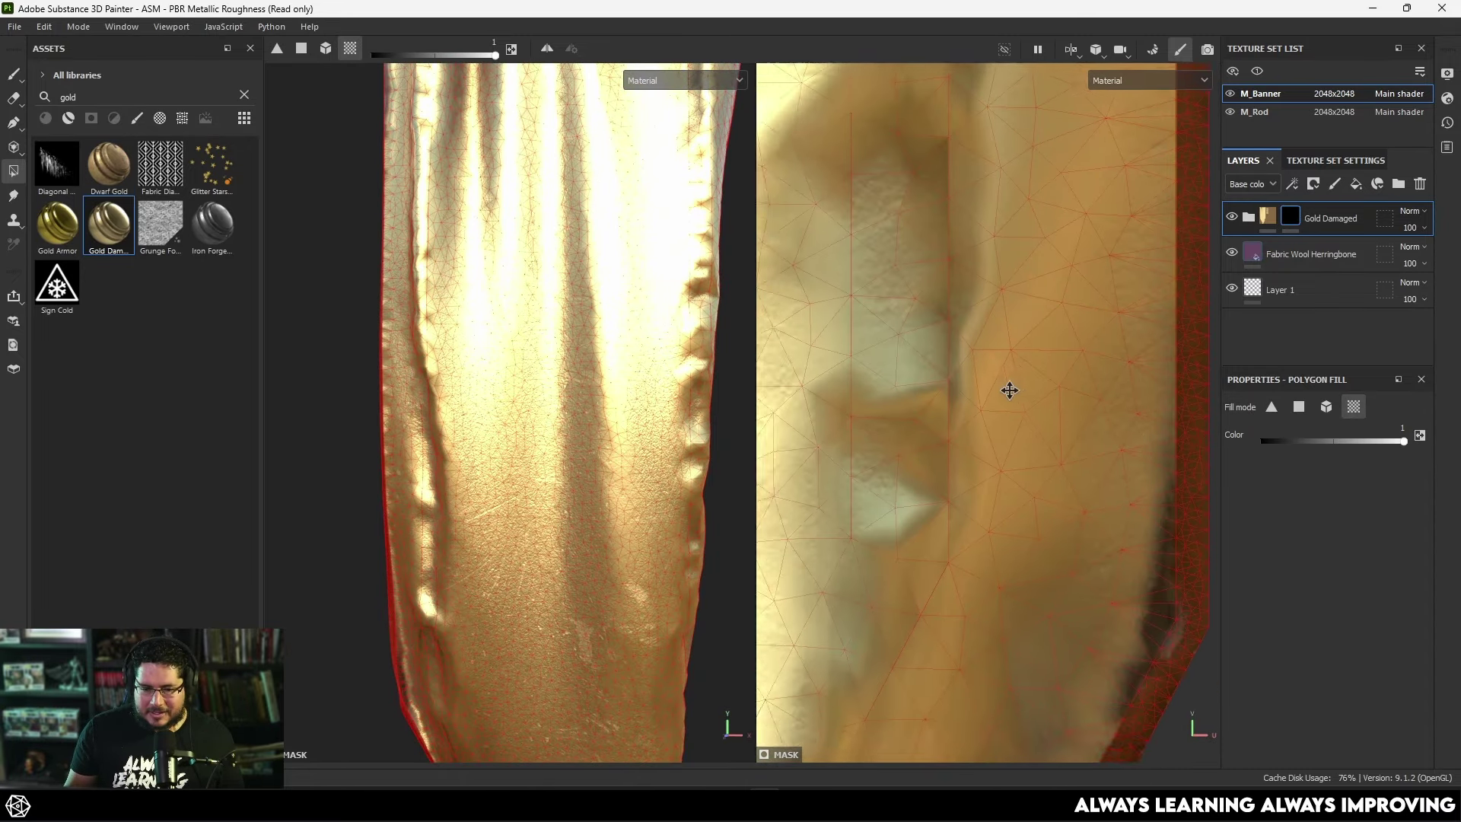
scroll(959, 420, down, 3)
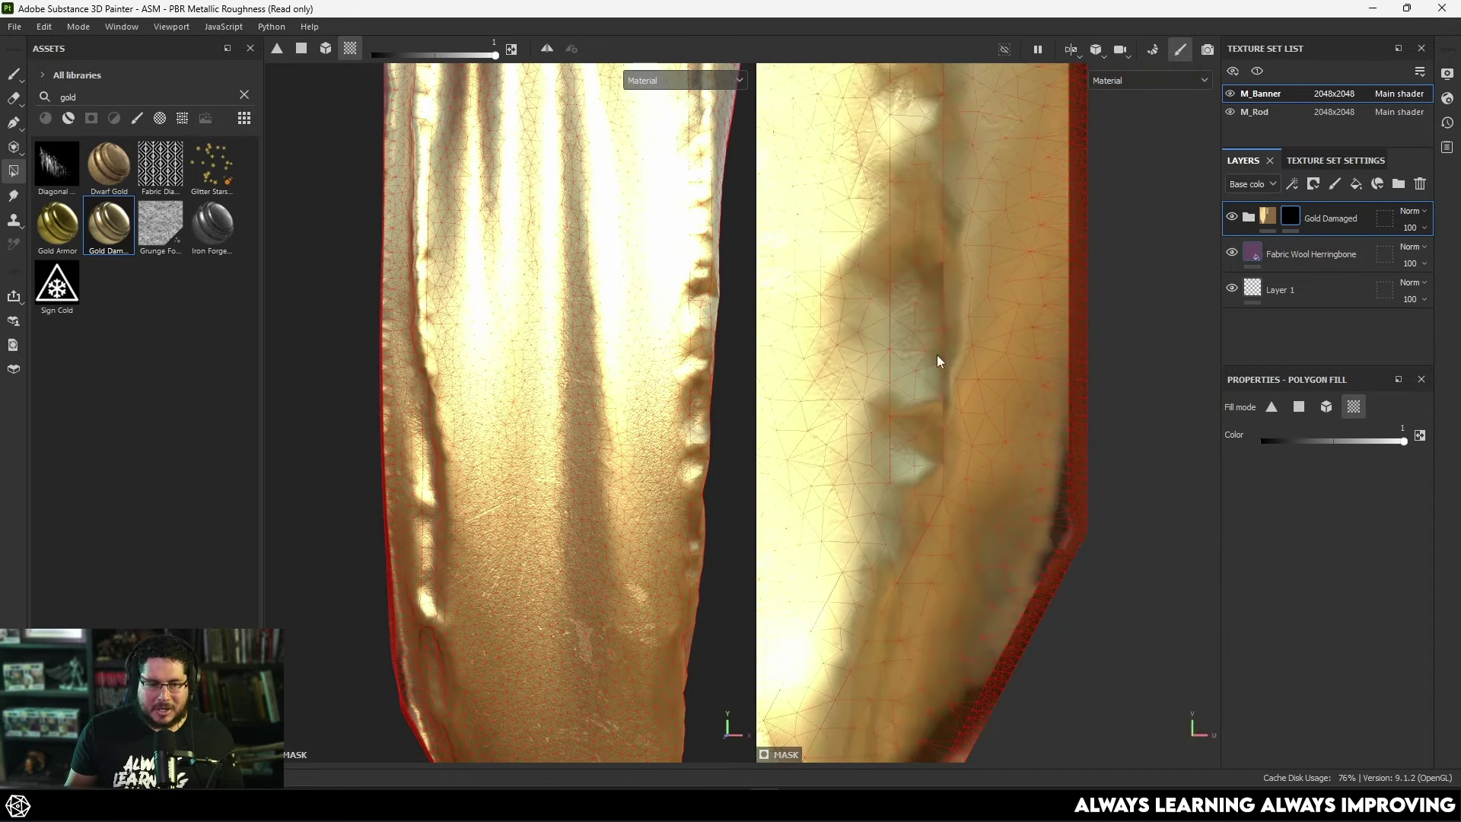
key(Delete)
scroll(533, 418, down, 3)
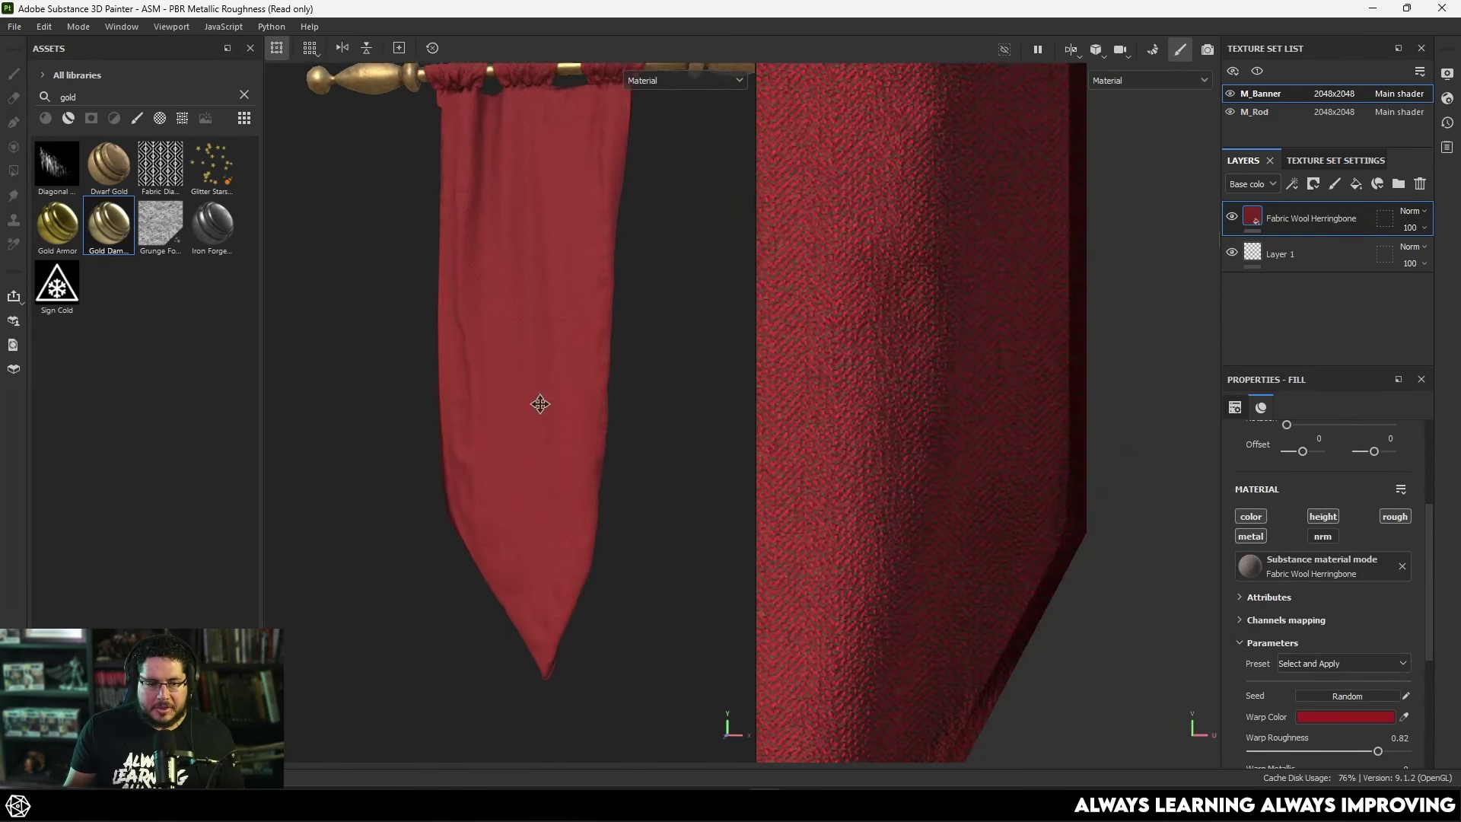
scroll(545, 403, down, 2)
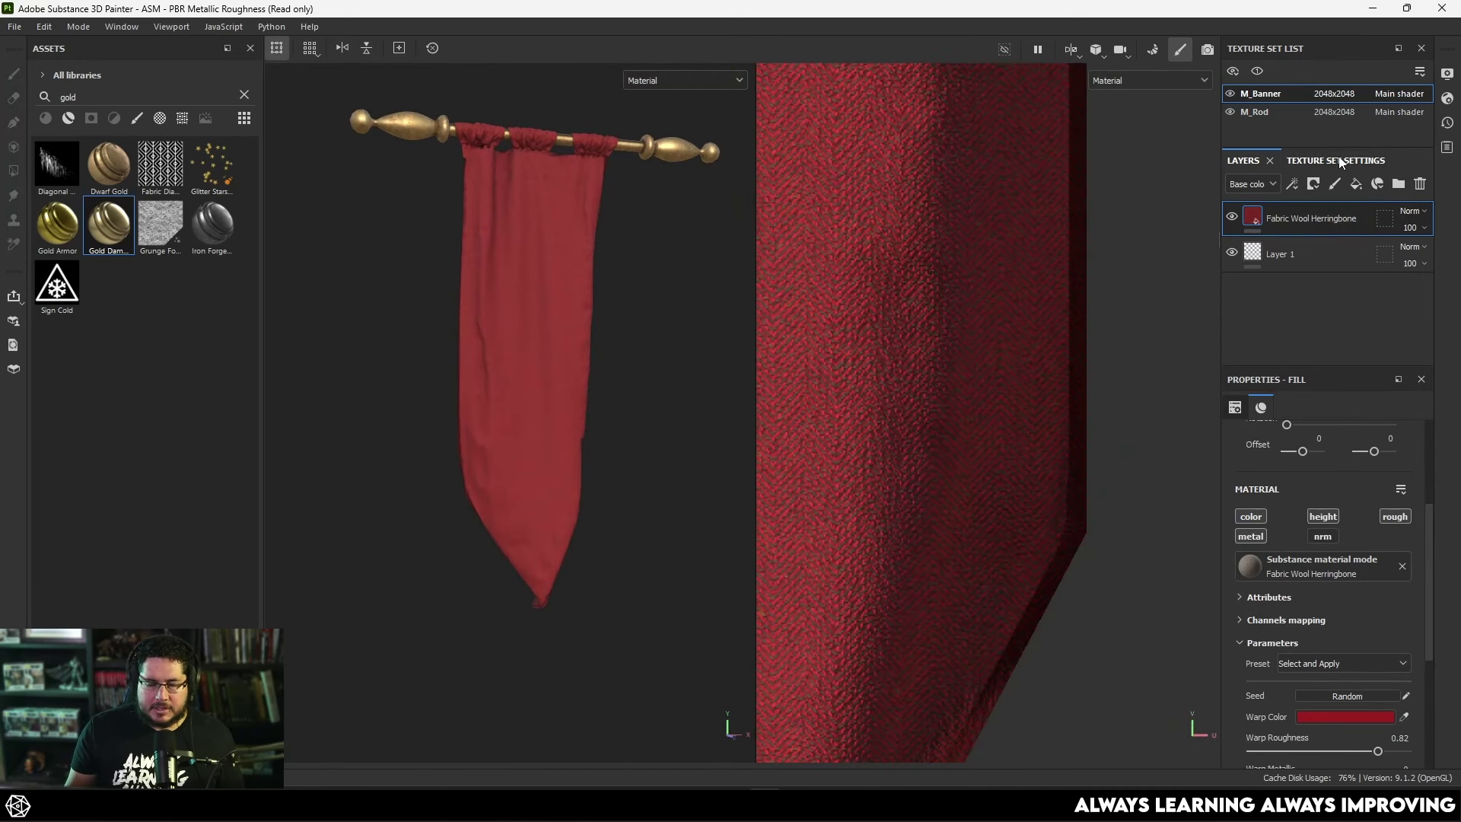
Change the main shader from its default to pbr-metal-rough-with-alpha-test in the shader settings.
click(1447, 100)
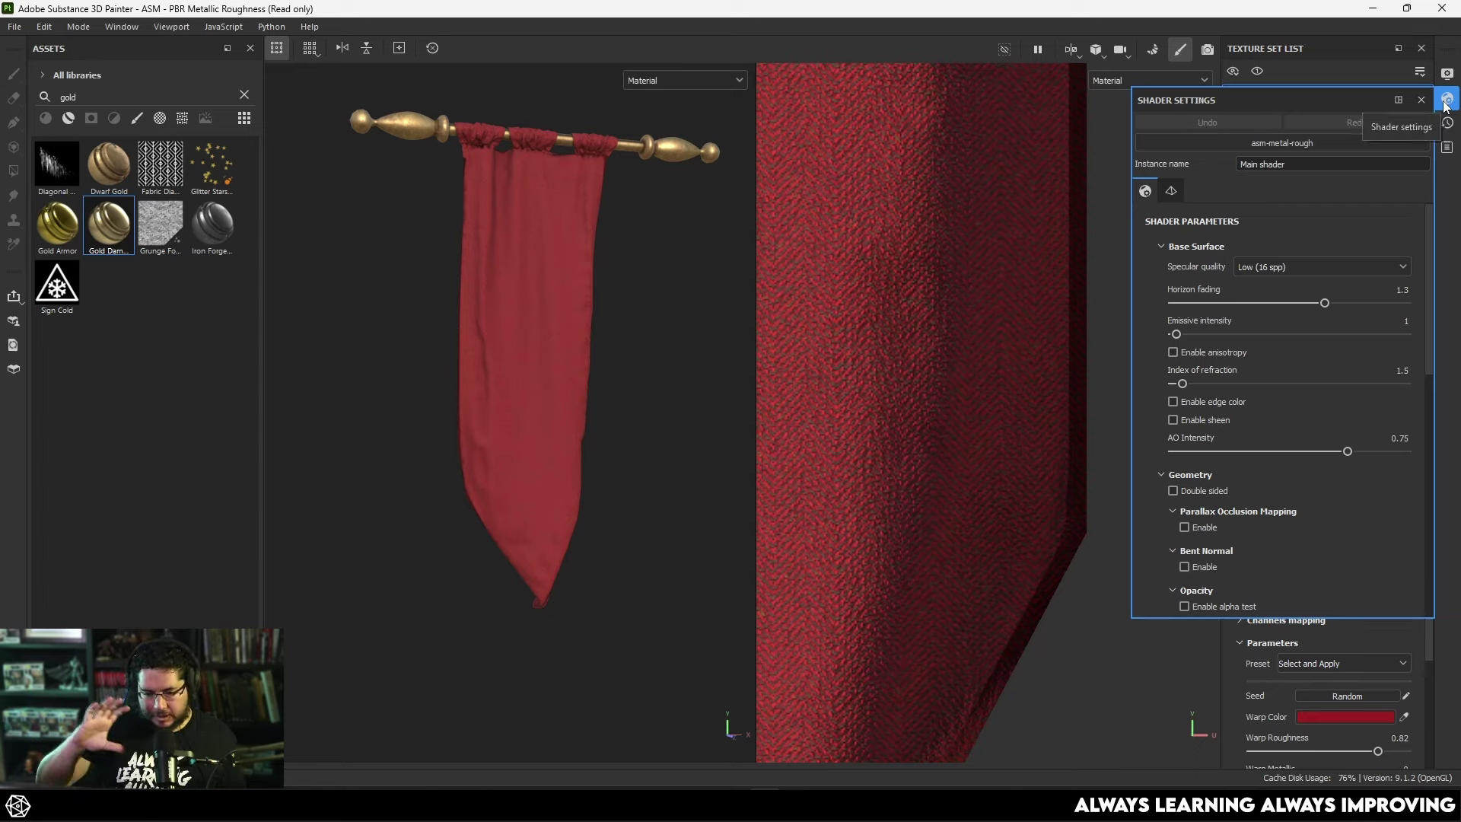
click(1289, 143)
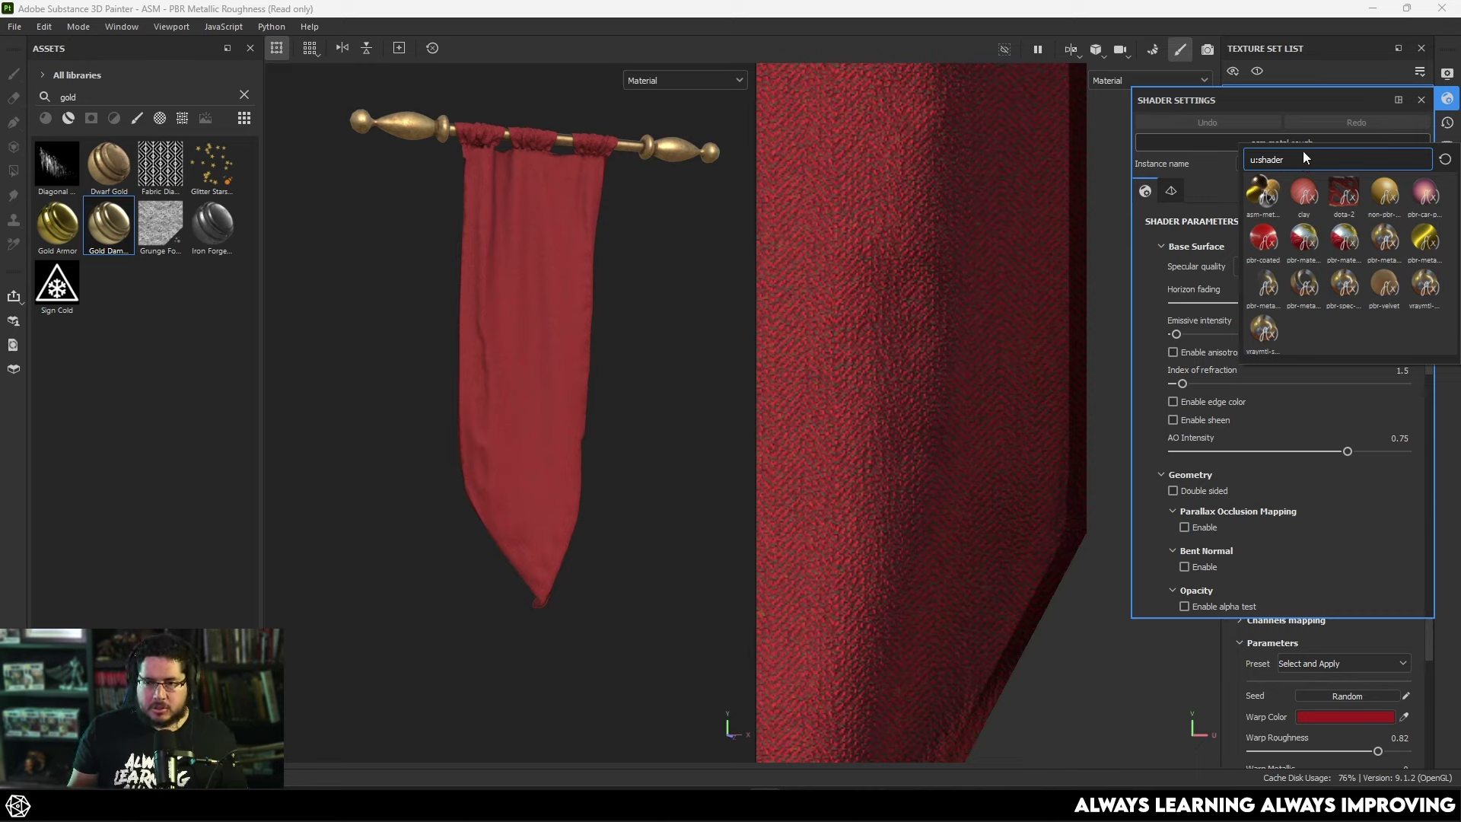
mouse_move(1266, 292)
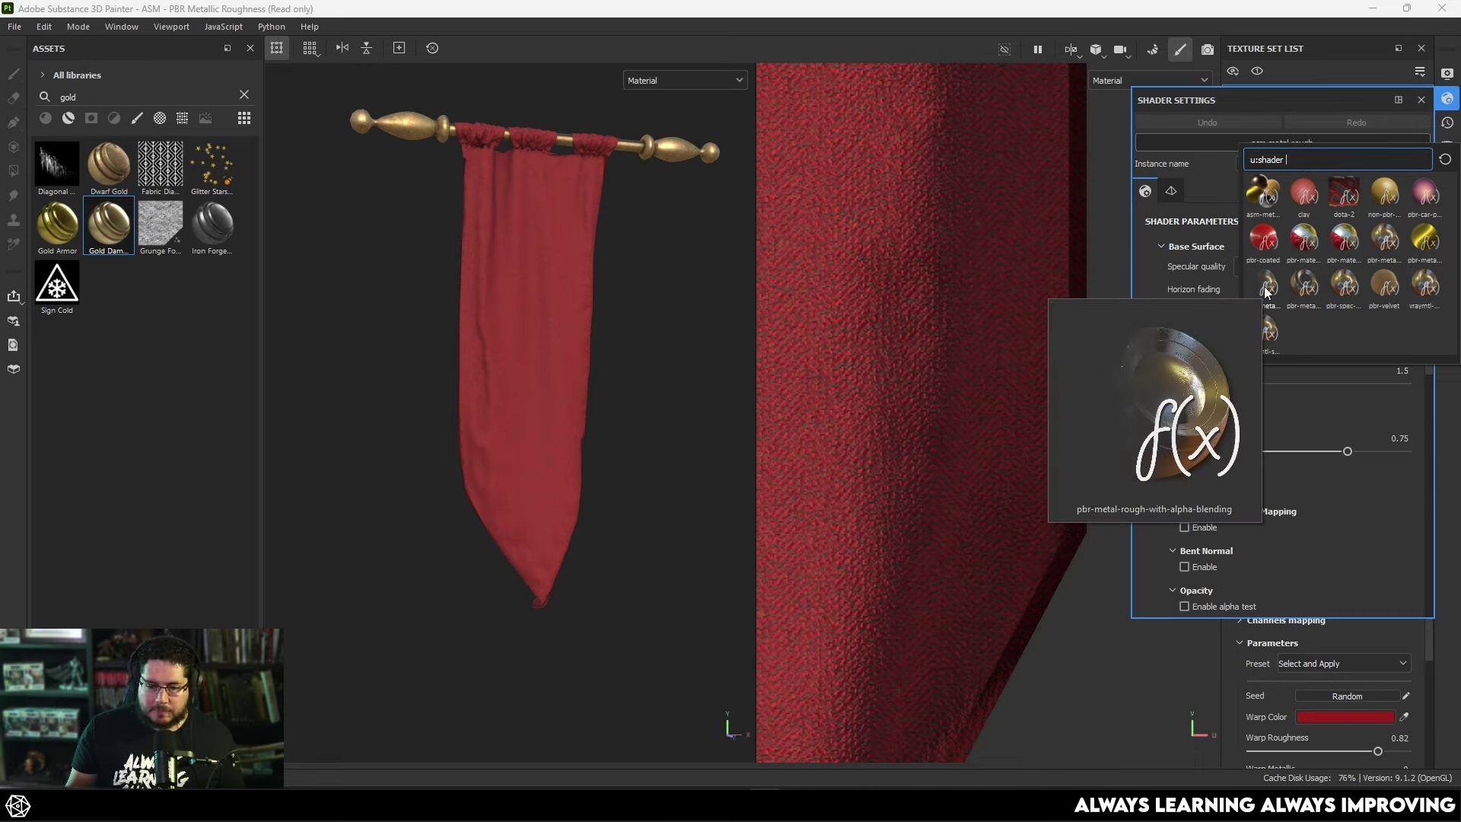
click(1306, 283)
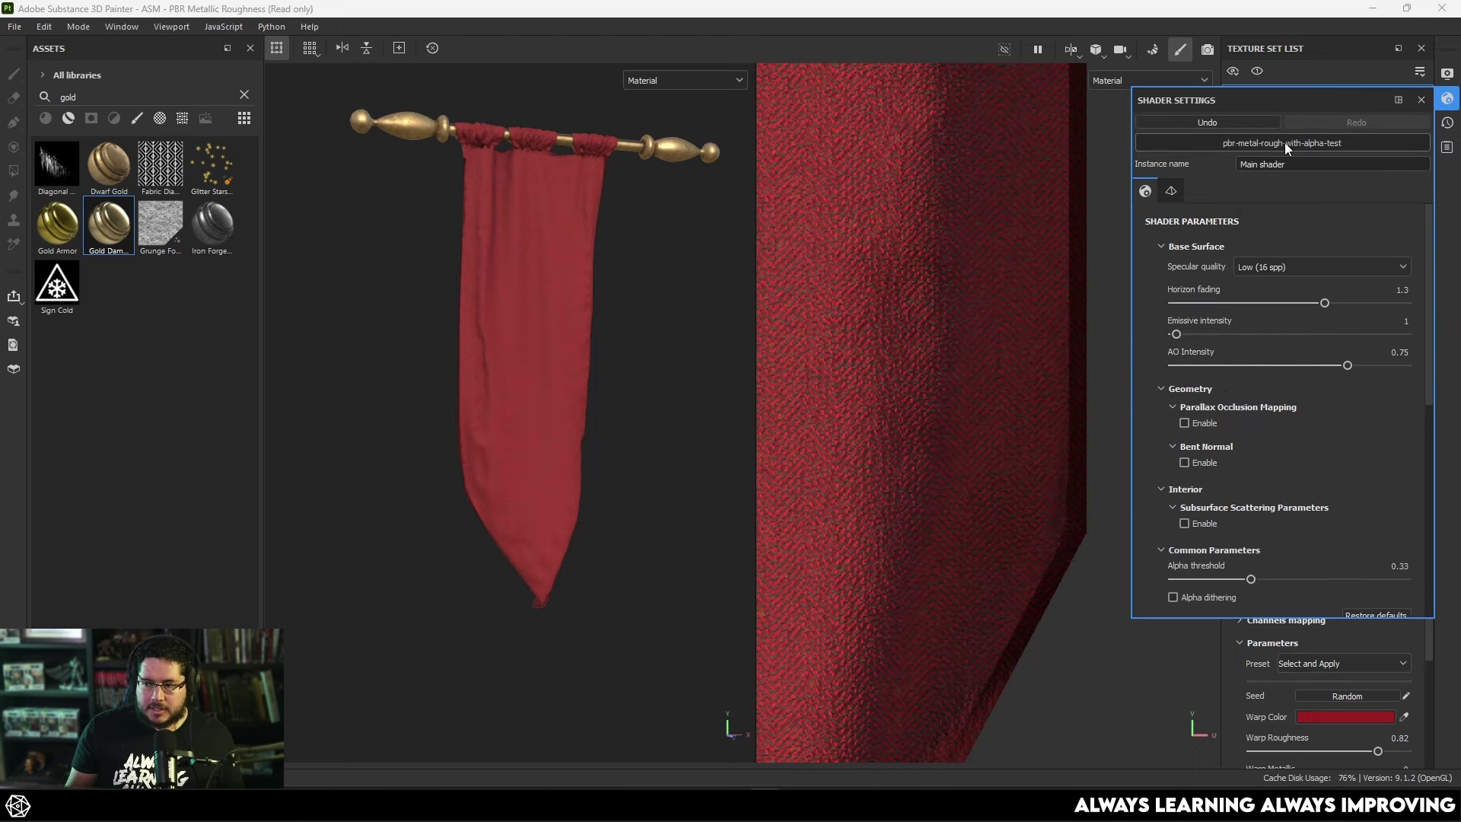
click(1420, 99)
Add an Opacity channel to the M_Banner texture set.
click(1346, 161)
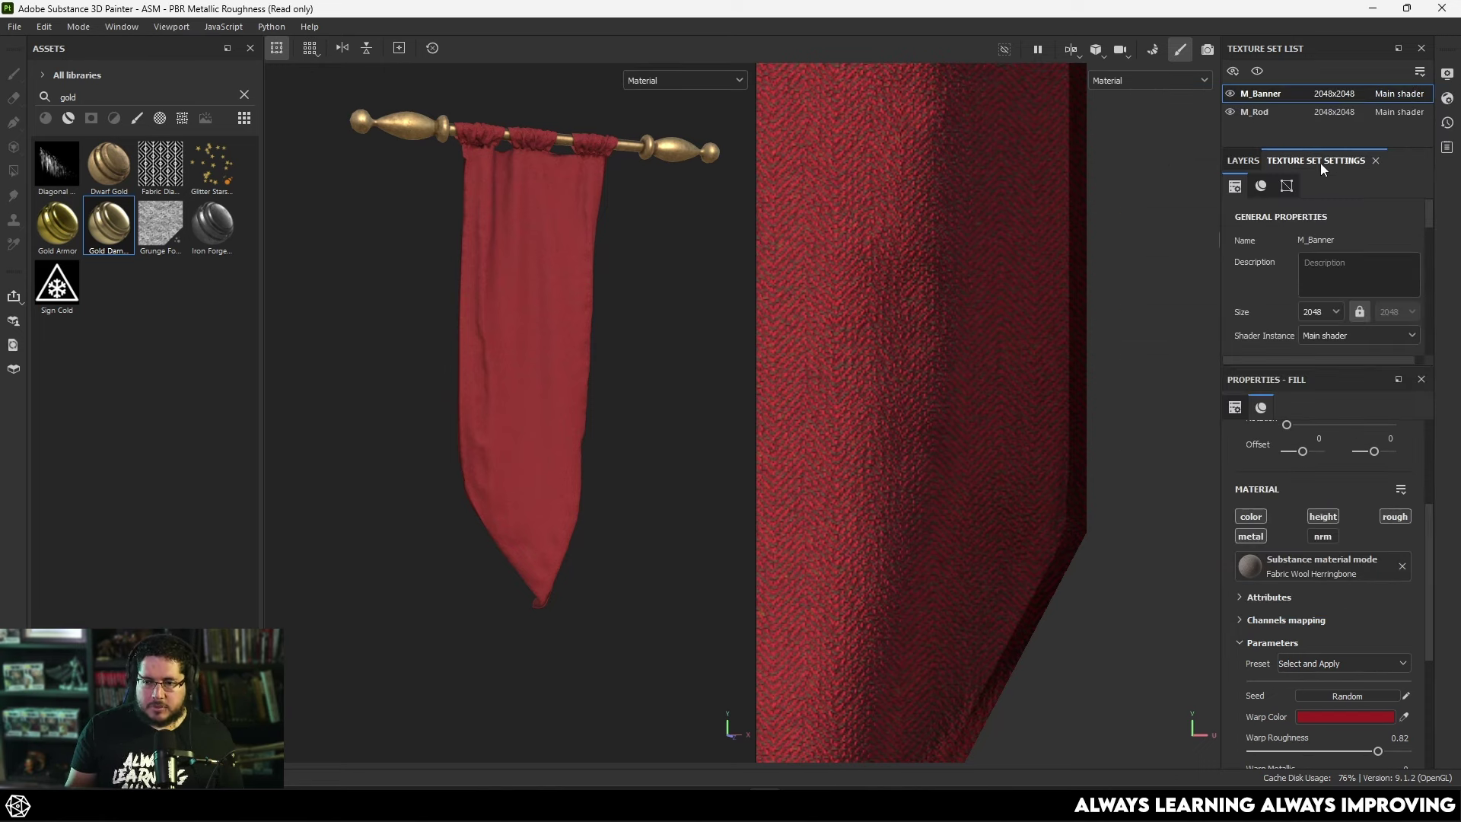
scroll(1285, 262, down, 5)
click(1410, 211)
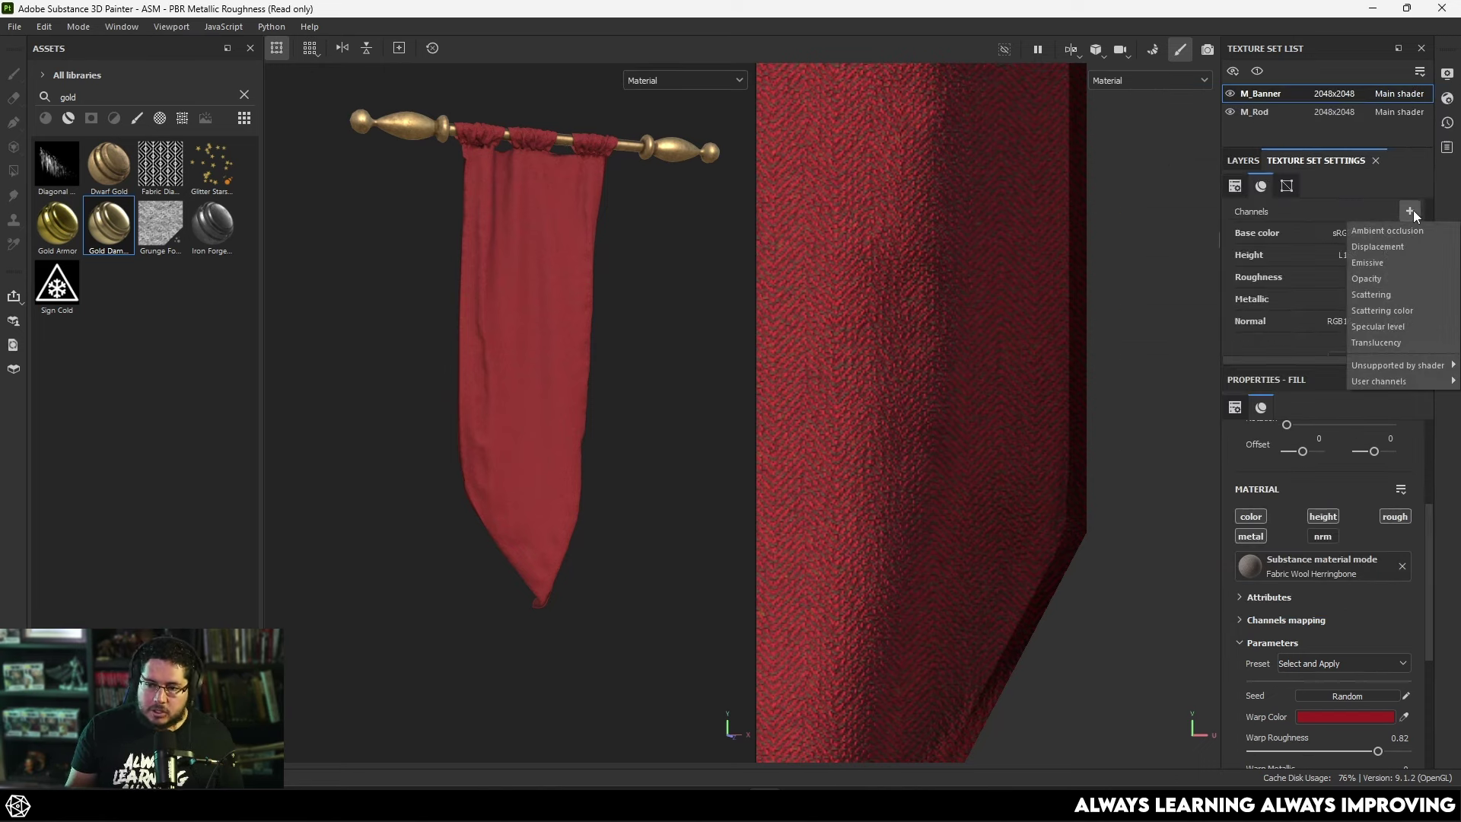
click(1390, 279)
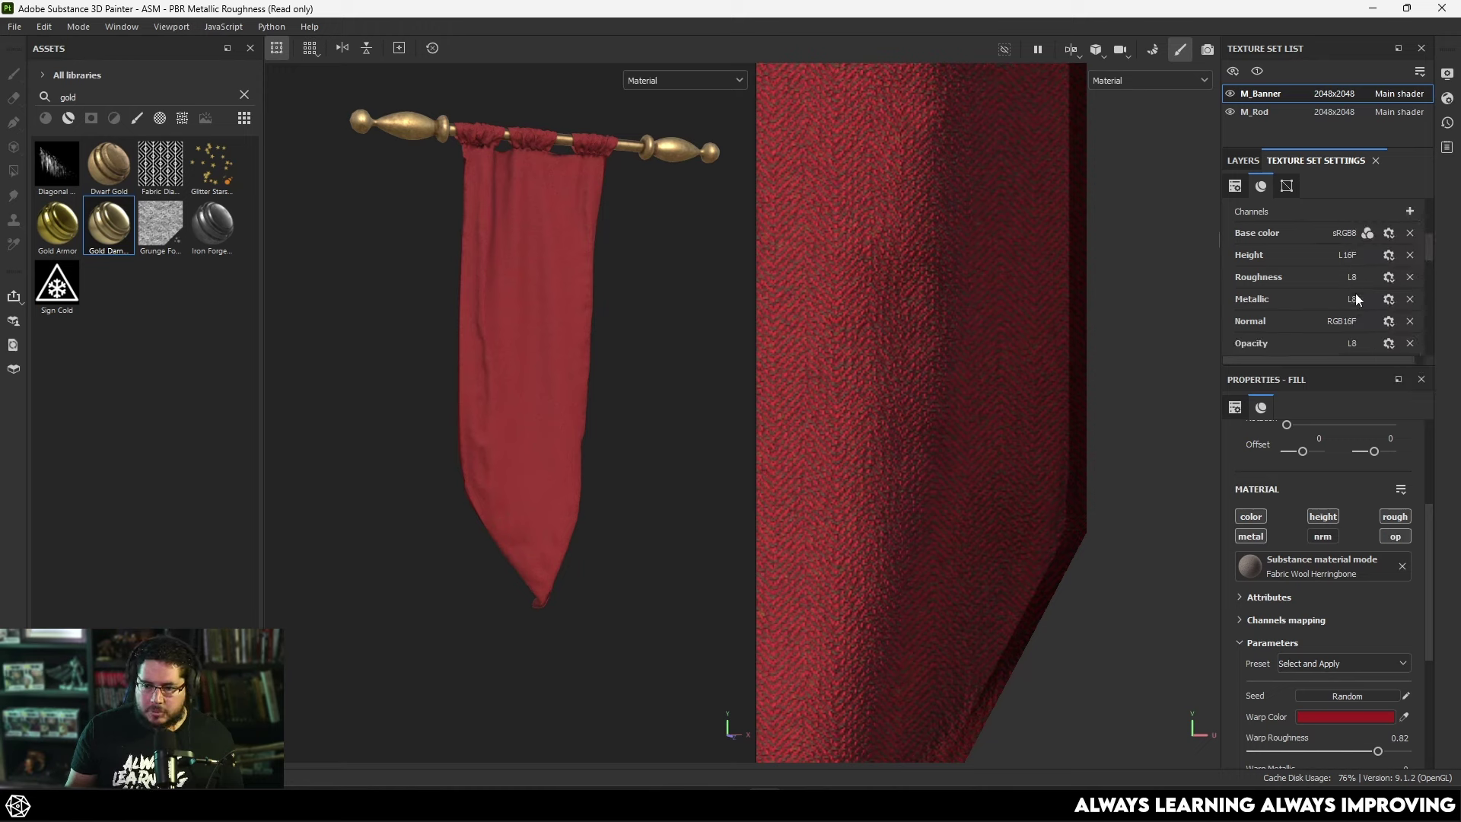
scroll(1336, 298, down, 2)
Add a fill layer above the herringbone fabric, test its opacity at 0 on the banner, and raise it back to 1.
click(1242, 161)
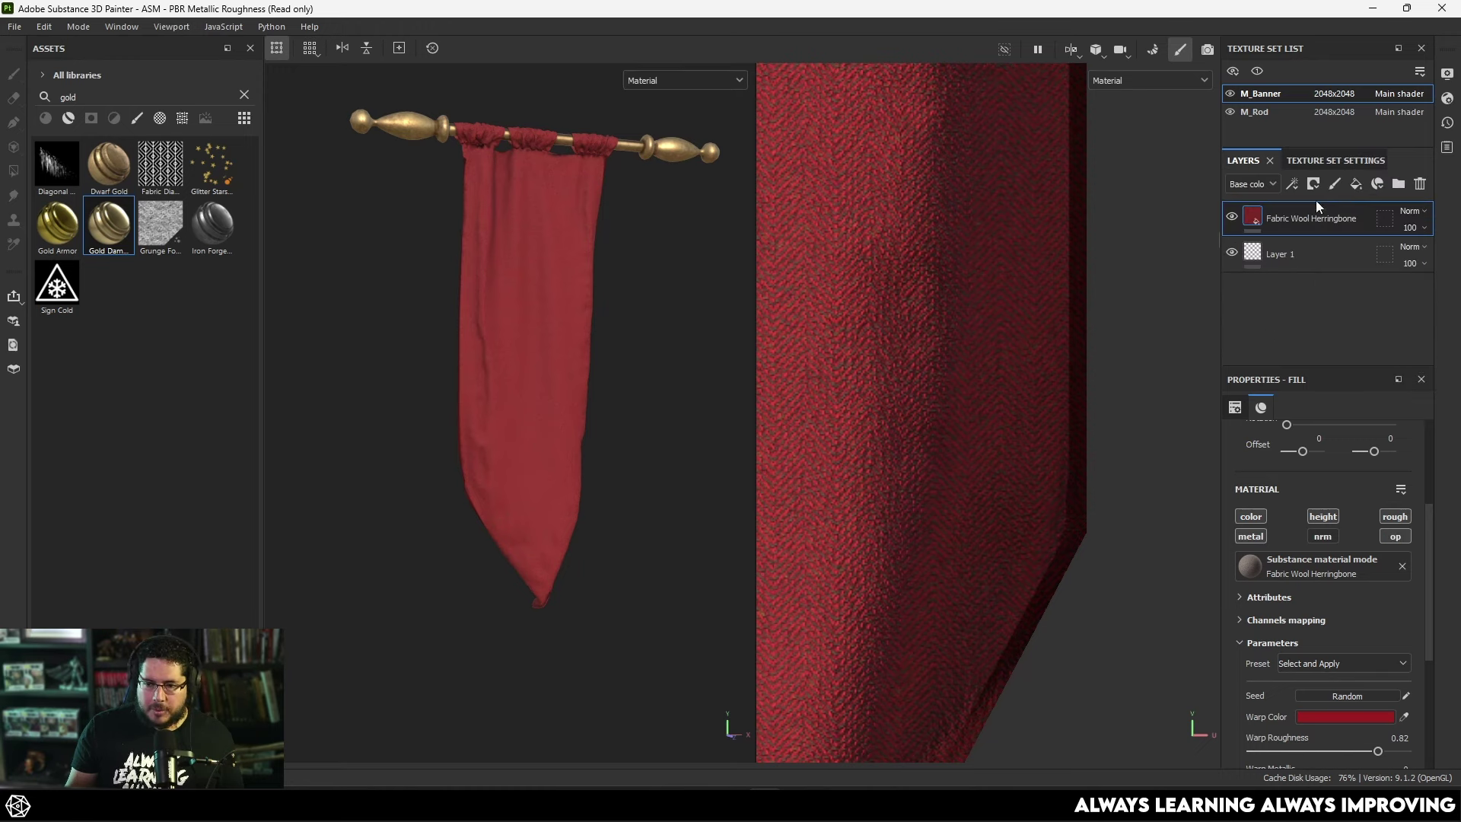
click(1355, 183)
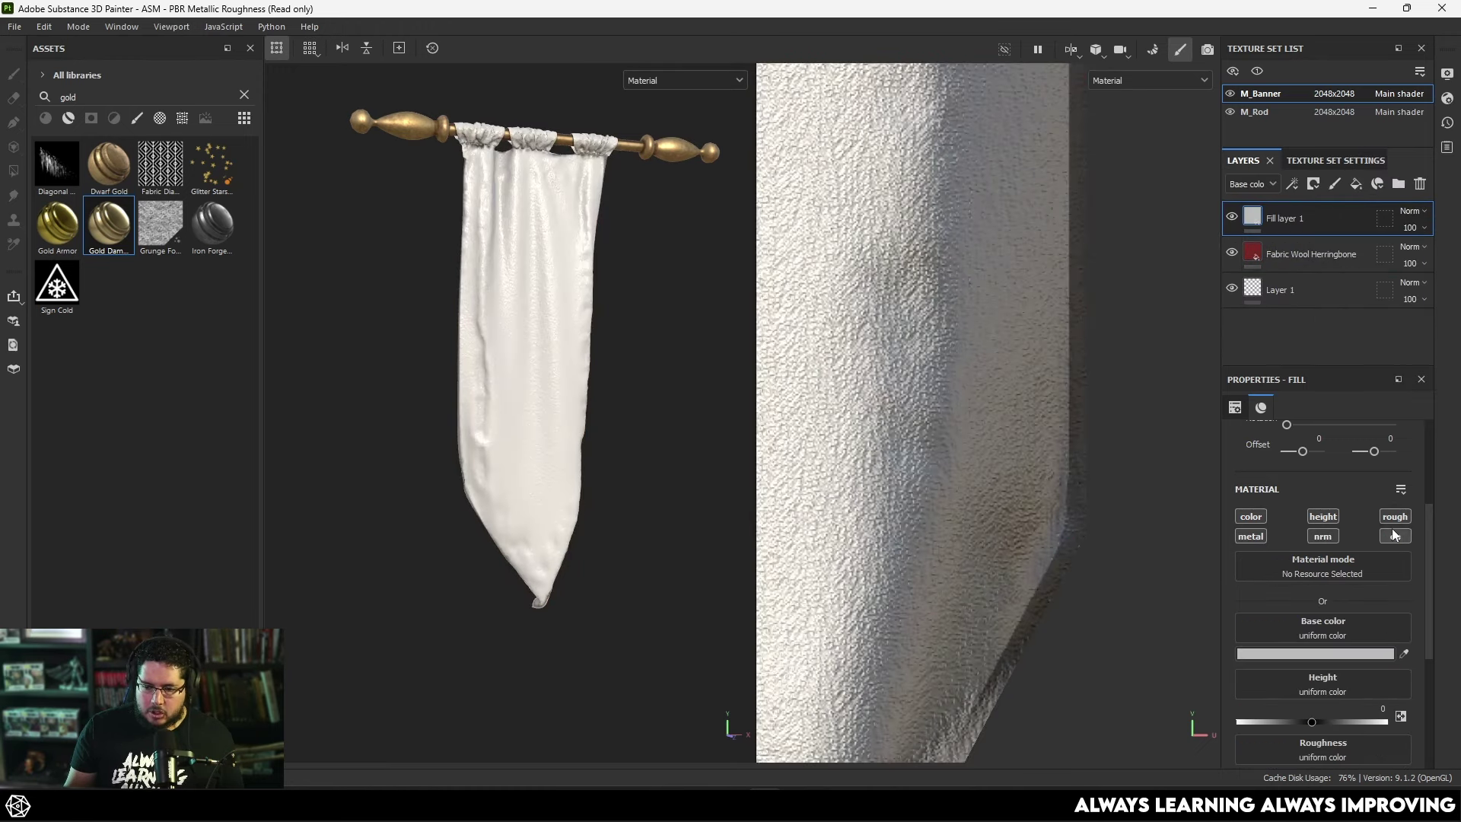
scroll(1320, 627, down, 3)
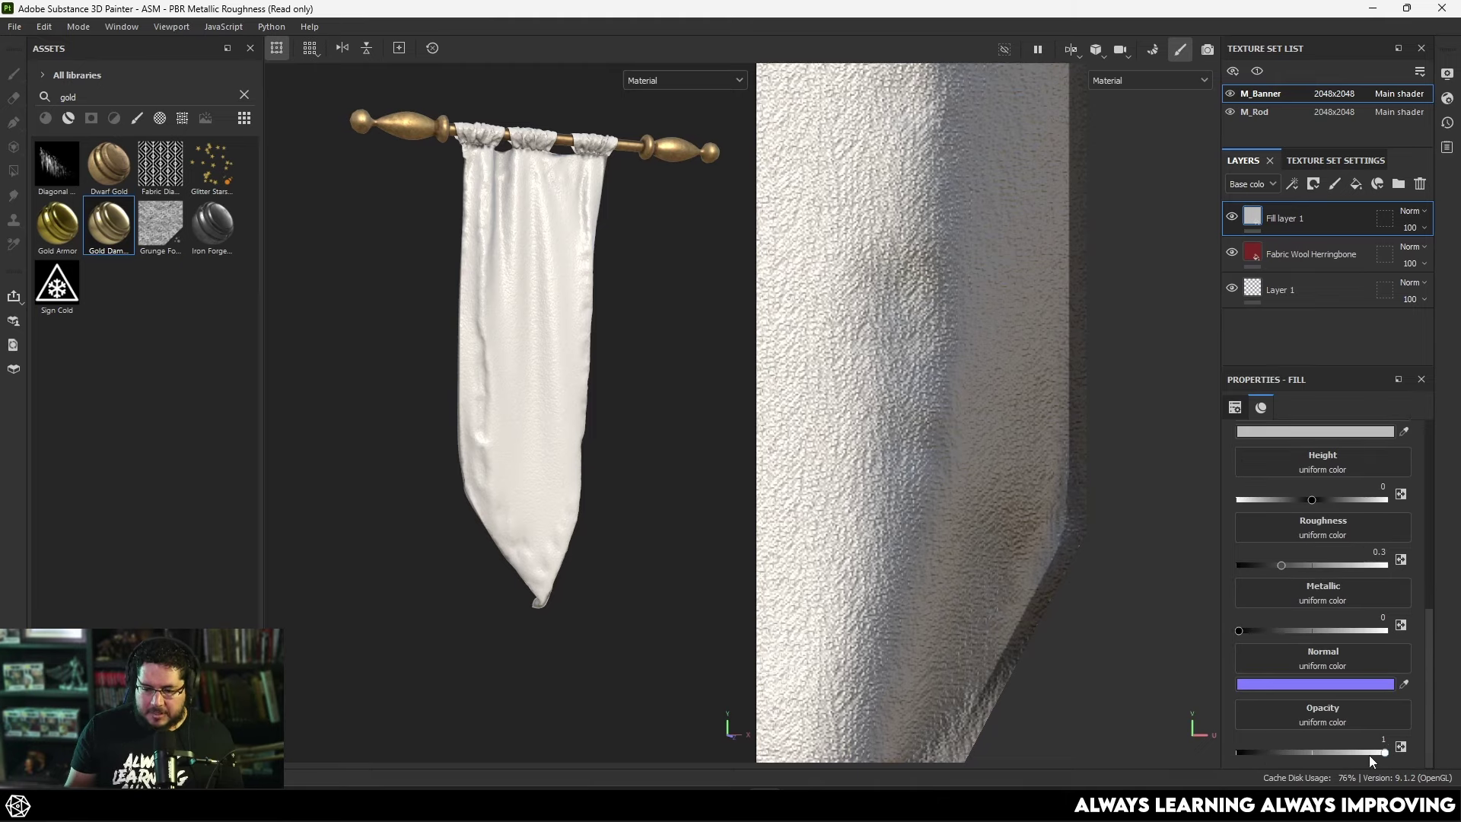
drag(1375, 753, 1226, 753)
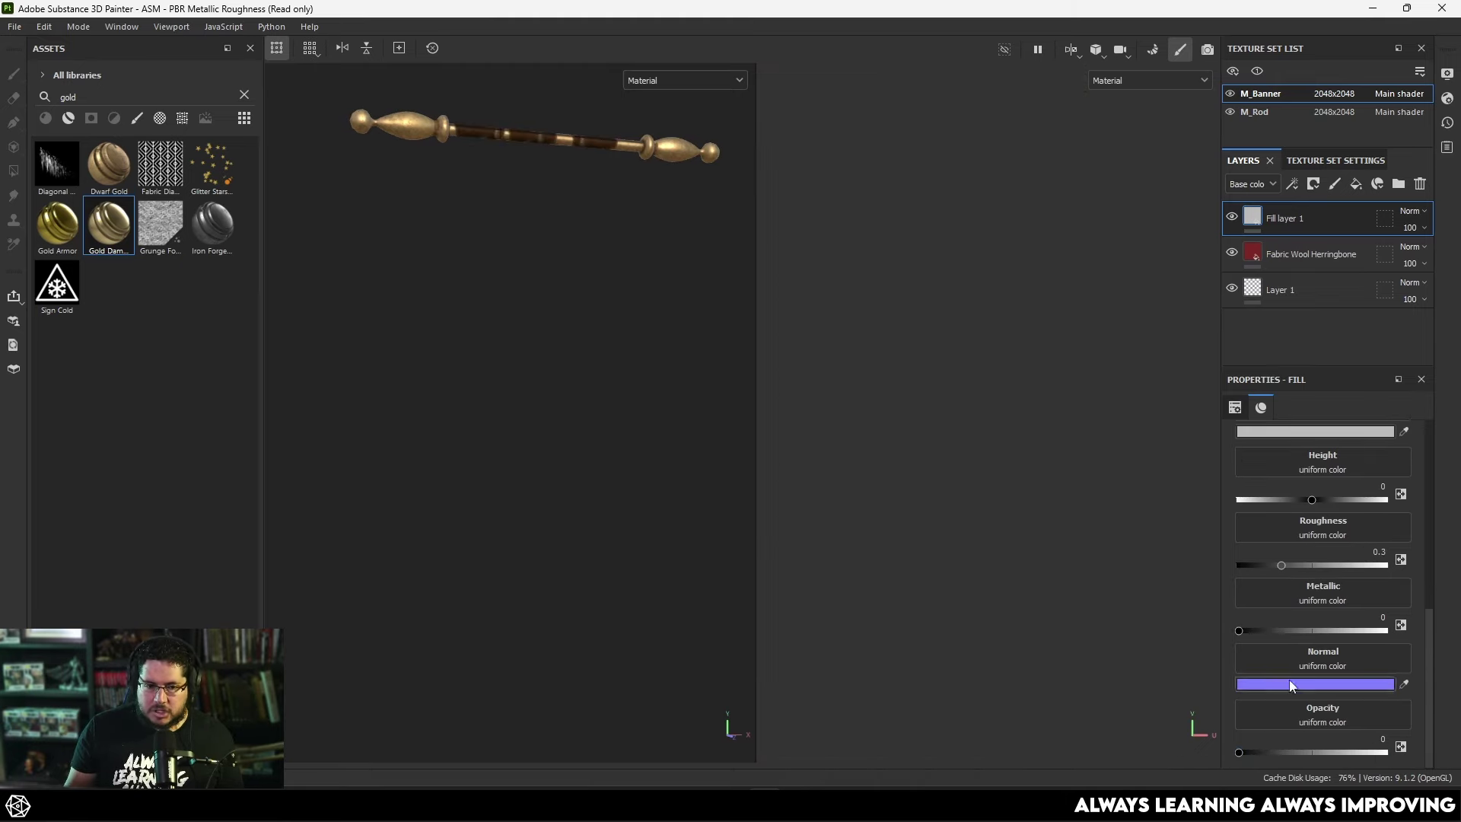
alt+drag(516, 427, 486, 388)
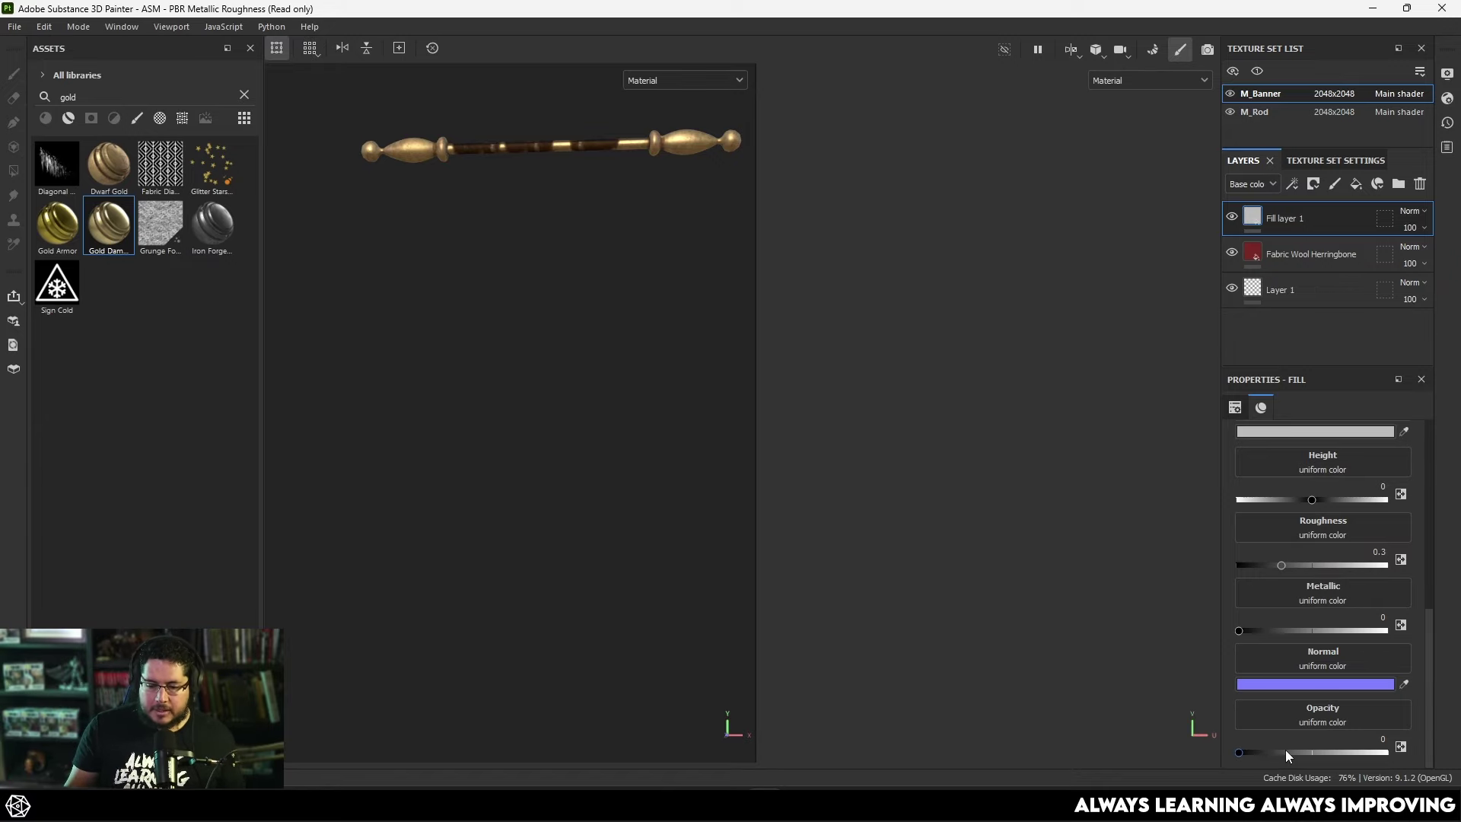
mouse_move(1286, 753)
mouse_down()
mouse_move(1339, 750)
mouse_move(1267, 750)
mouse_move(1291, 754)
mouse_up()
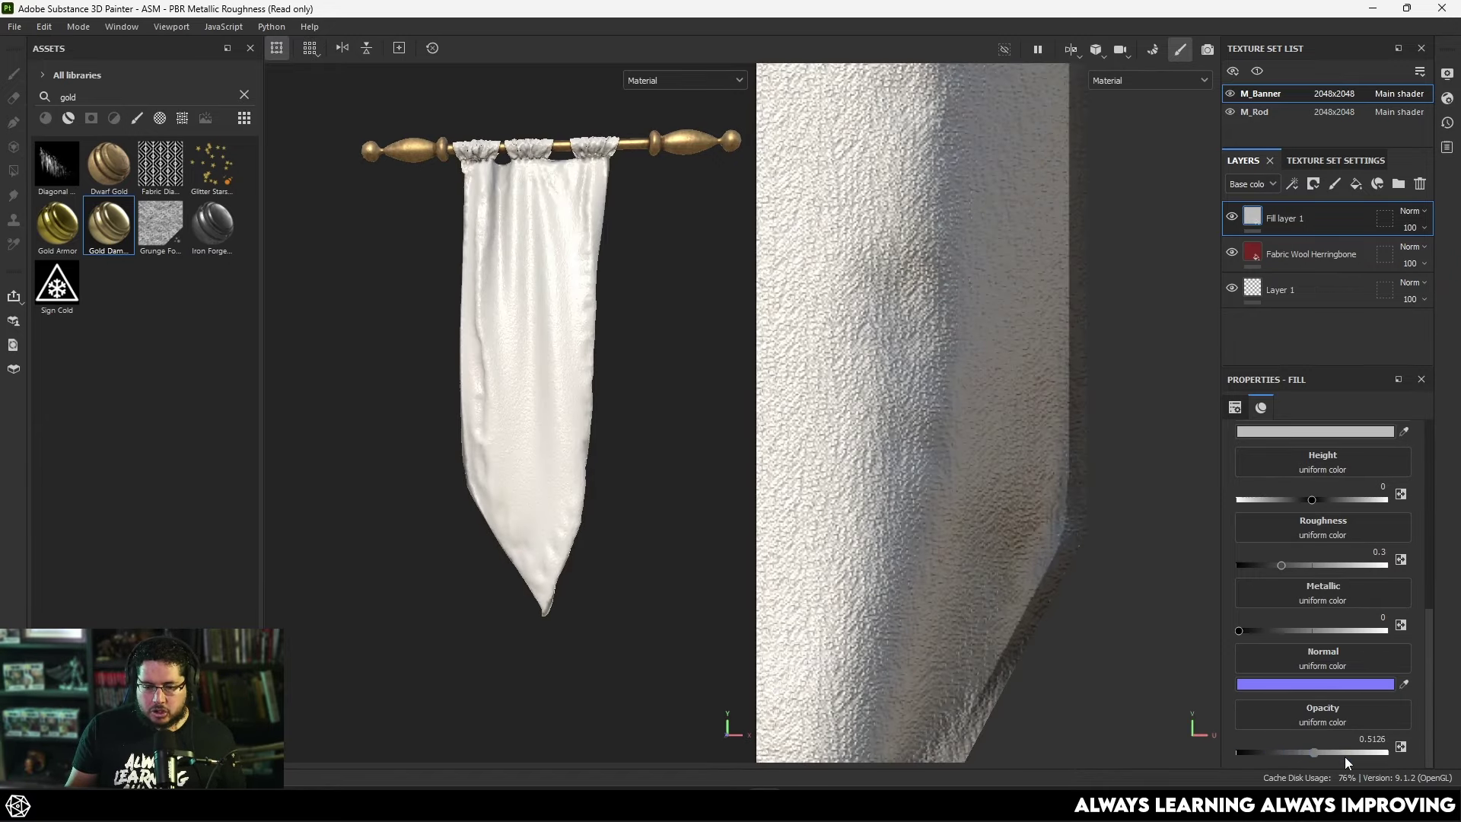
Turn off the fill layer's color, metal, height, normal and roughness channels, leaving only opacity active.
scroll(1281, 438, up, 3)
click(1251, 476)
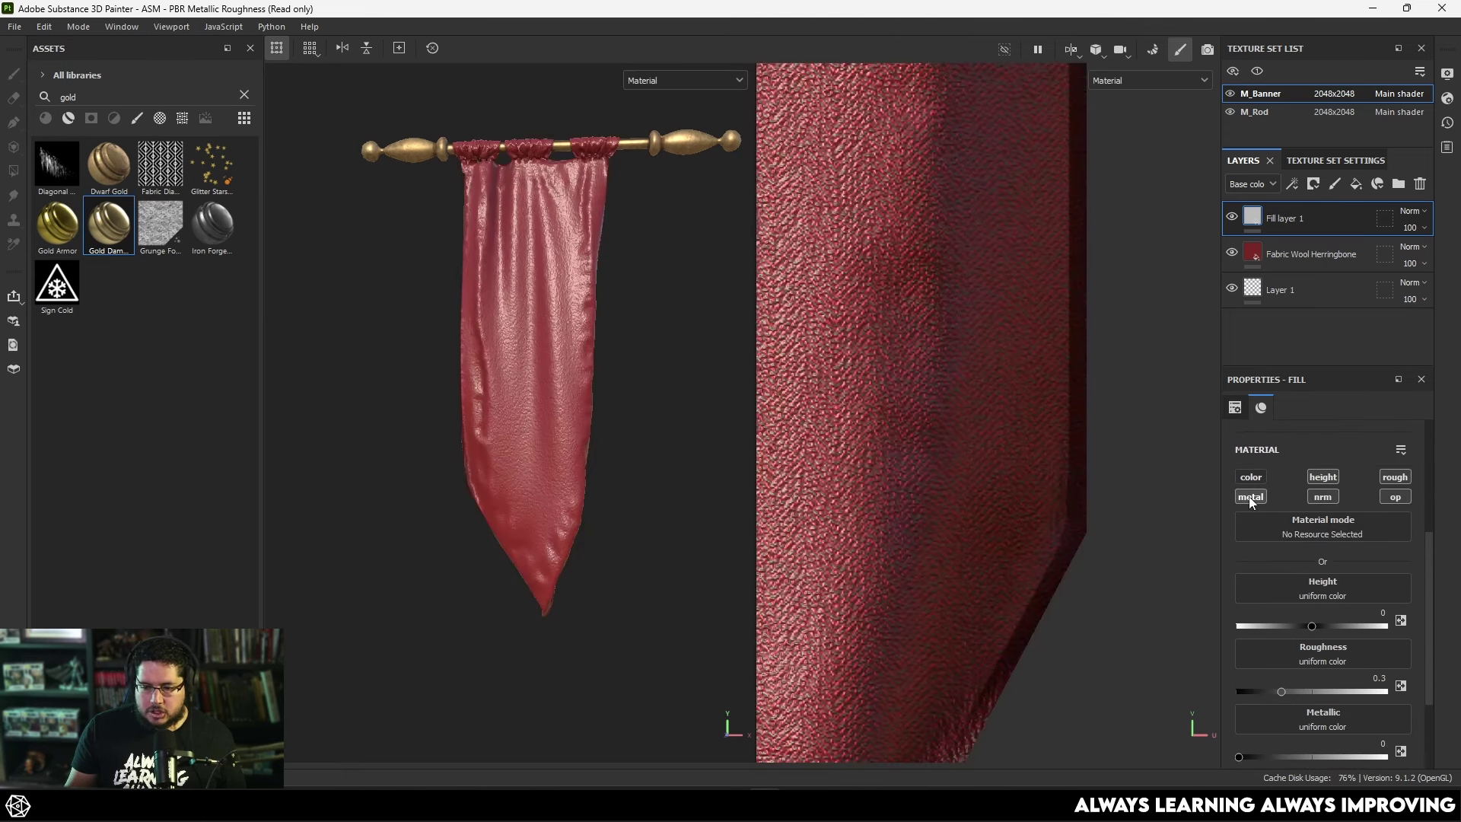
click(1250, 496)
click(1323, 476)
click(1323, 496)
click(1394, 477)
scroll(678, 496, up, 3)
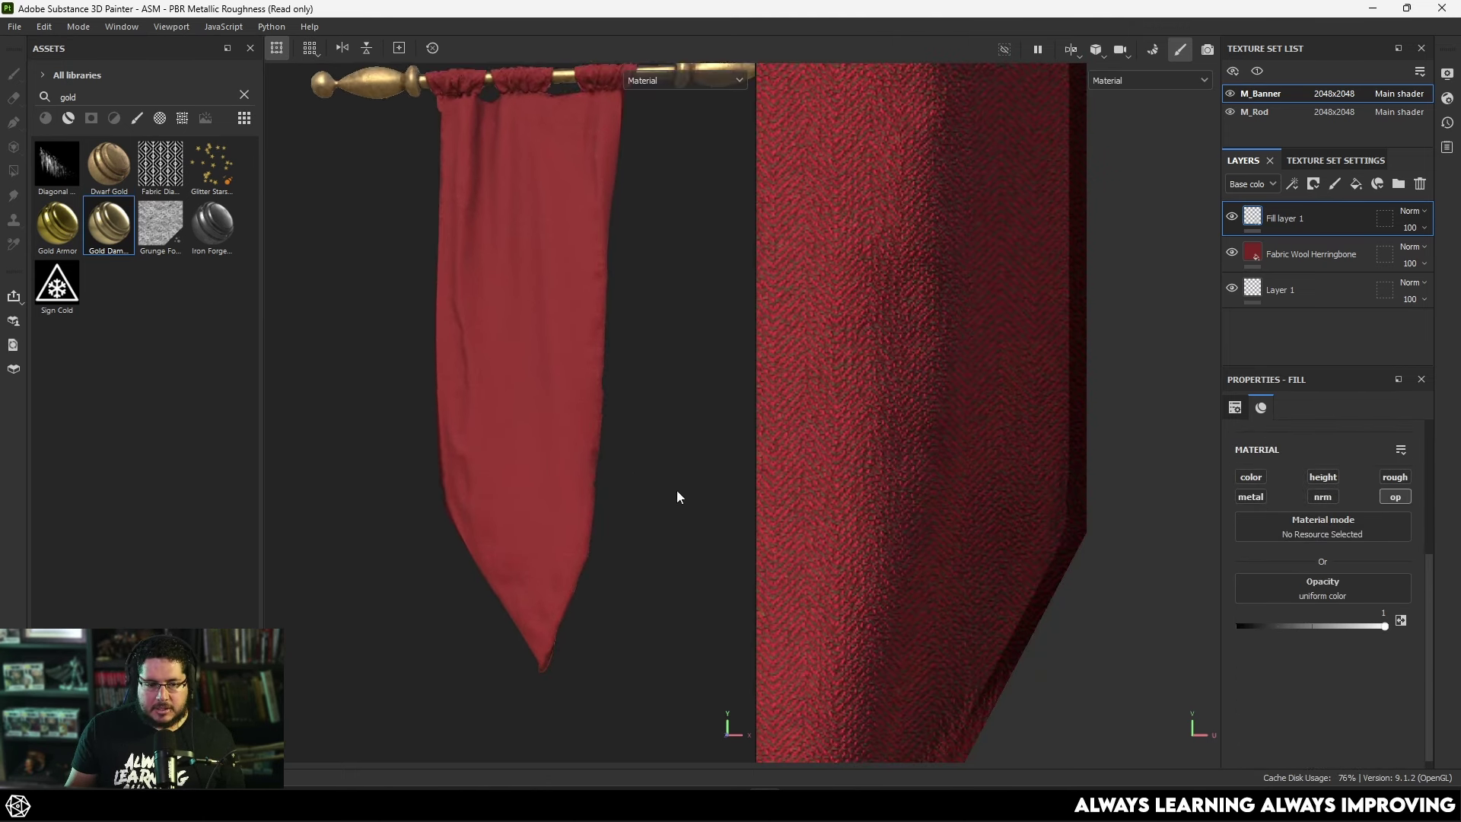
Give the opacity fill layer a black mask and lower its opacity value so masked-in areas cut out the cloth.
right_click(1281, 226)
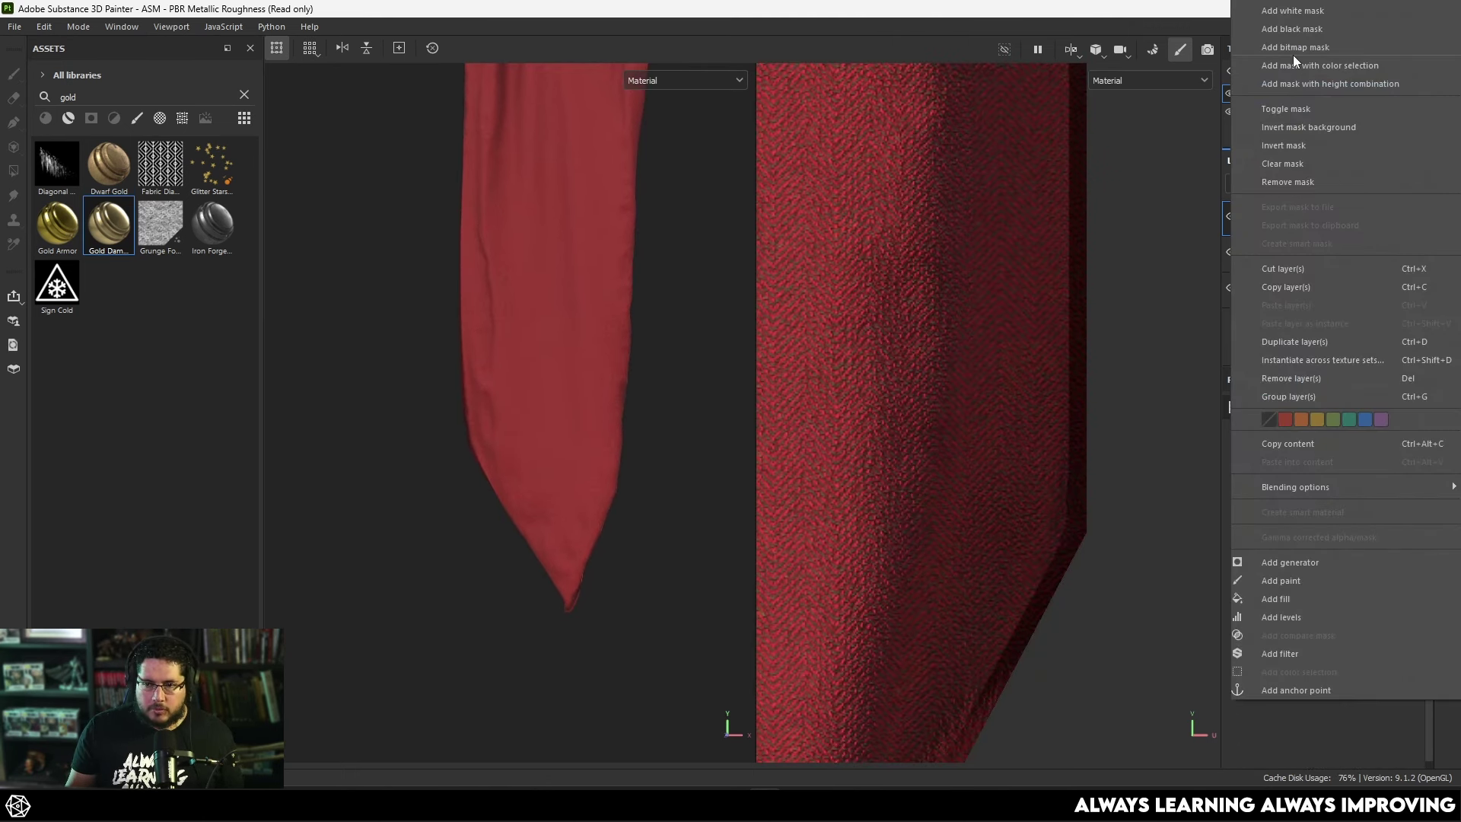
click(1291, 29)
middle_drag(691, 331, 752, 308)
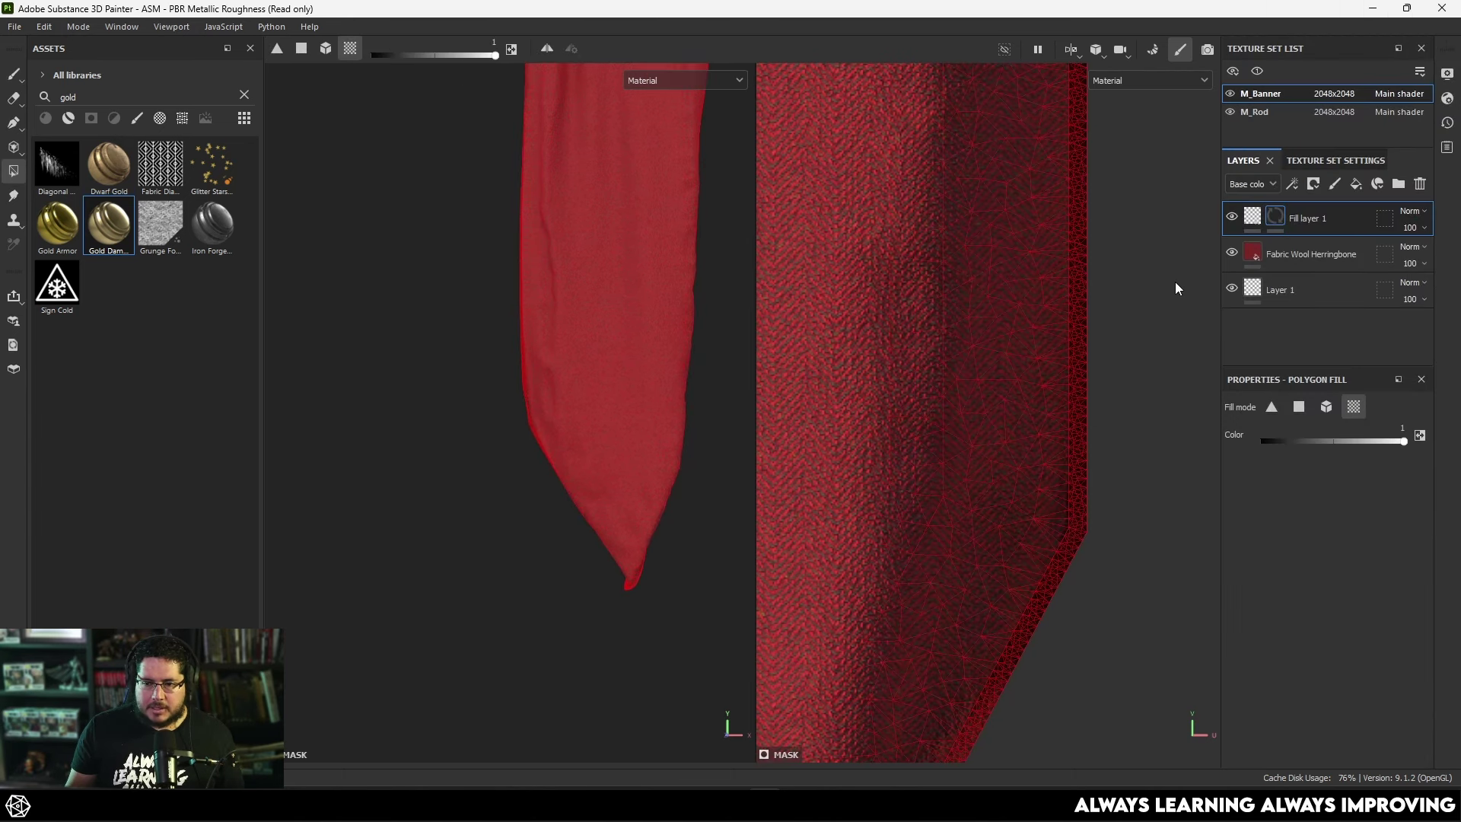
click(1251, 217)
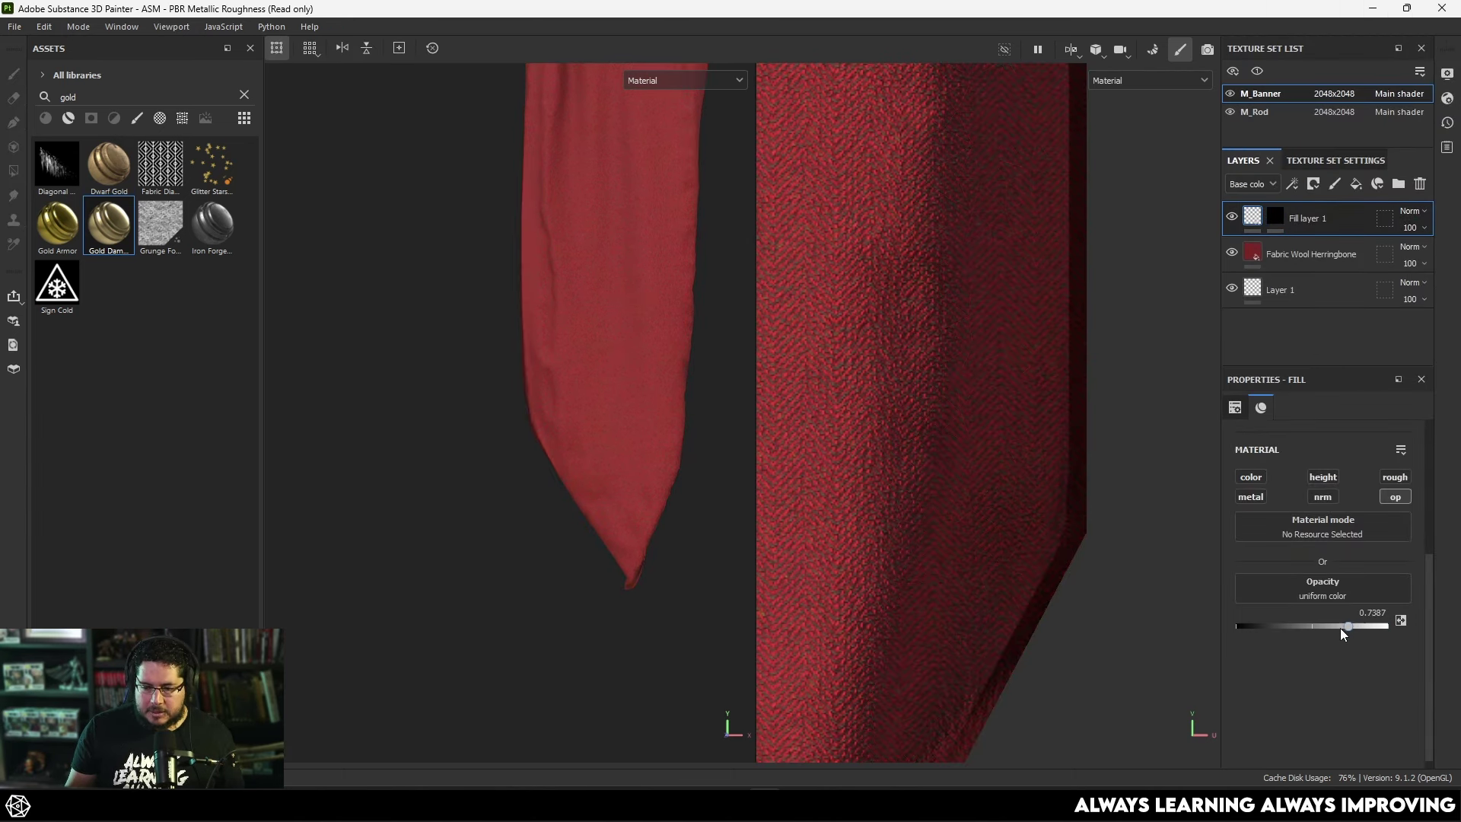
Target the fill layer's mask with the Paint tool, choose a rough charcoal brush from the library and reduce its size to 2.32.
click(1275, 218)
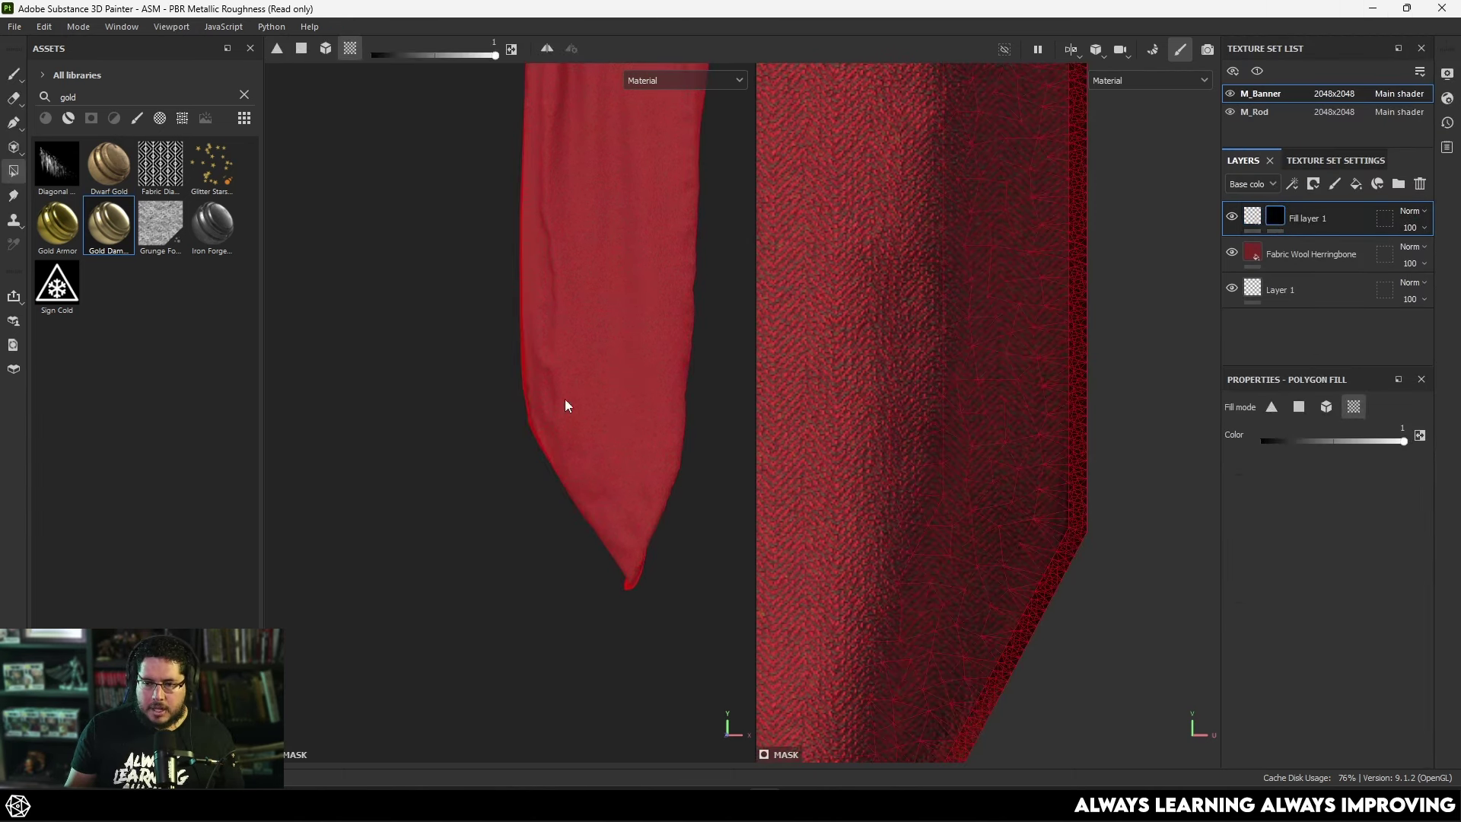
scroll(594, 417, up, 2)
alt+middle_drag(594, 417, 580, 440)
key(1)
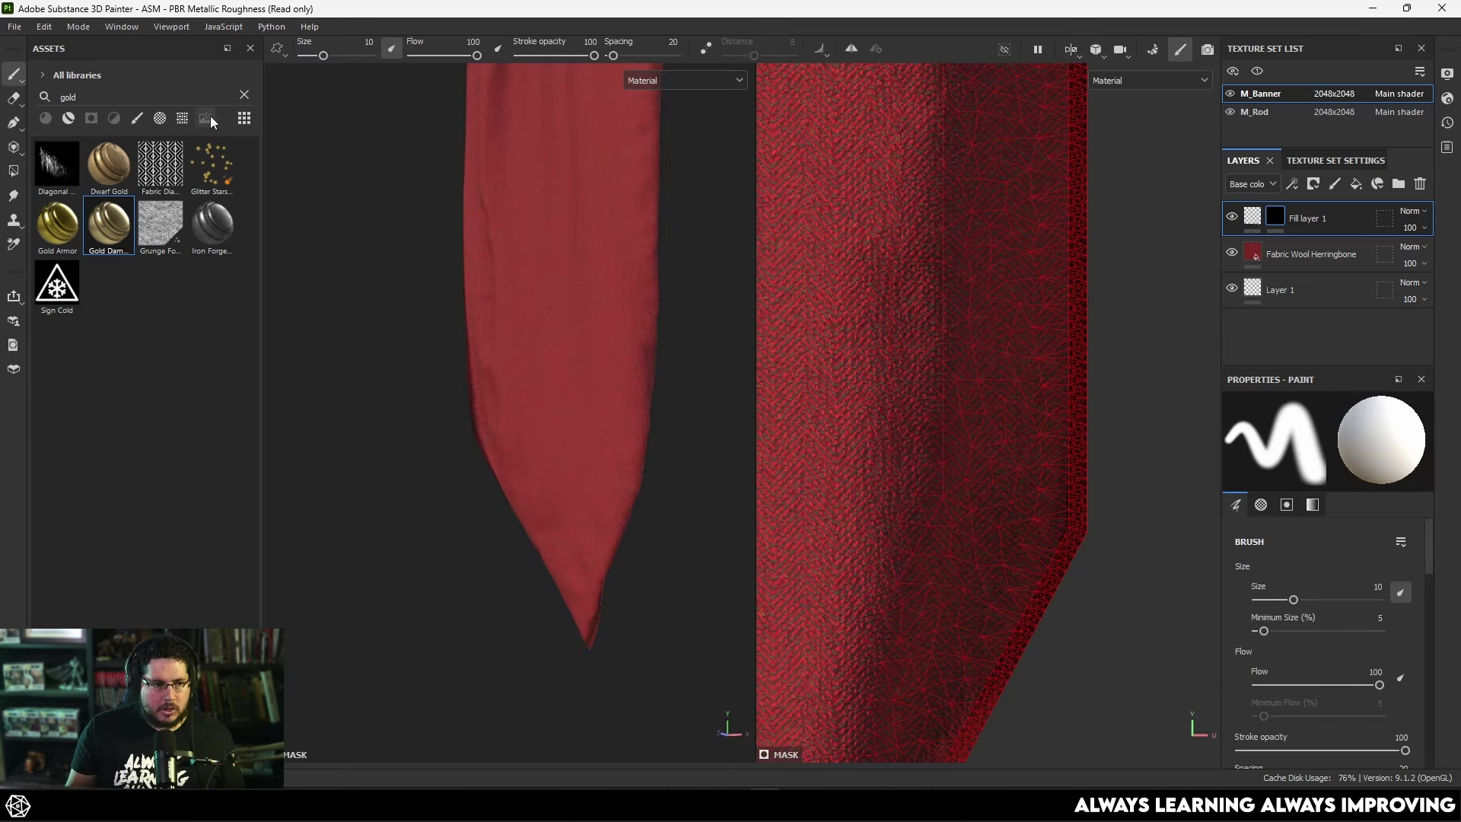
click(138, 118)
click(244, 95)
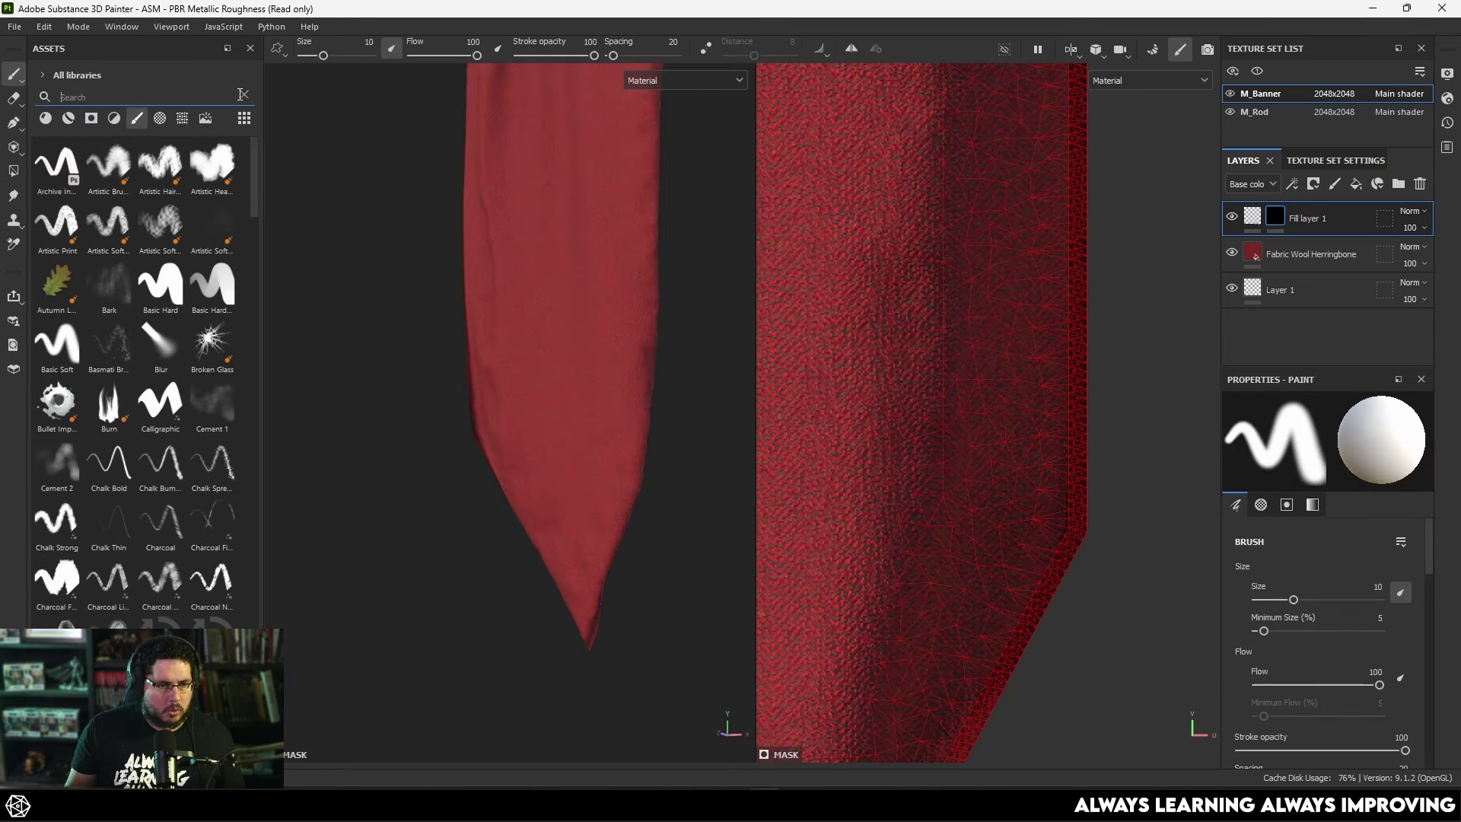
scroll(152, 418, down, 5)
click(54, 204)
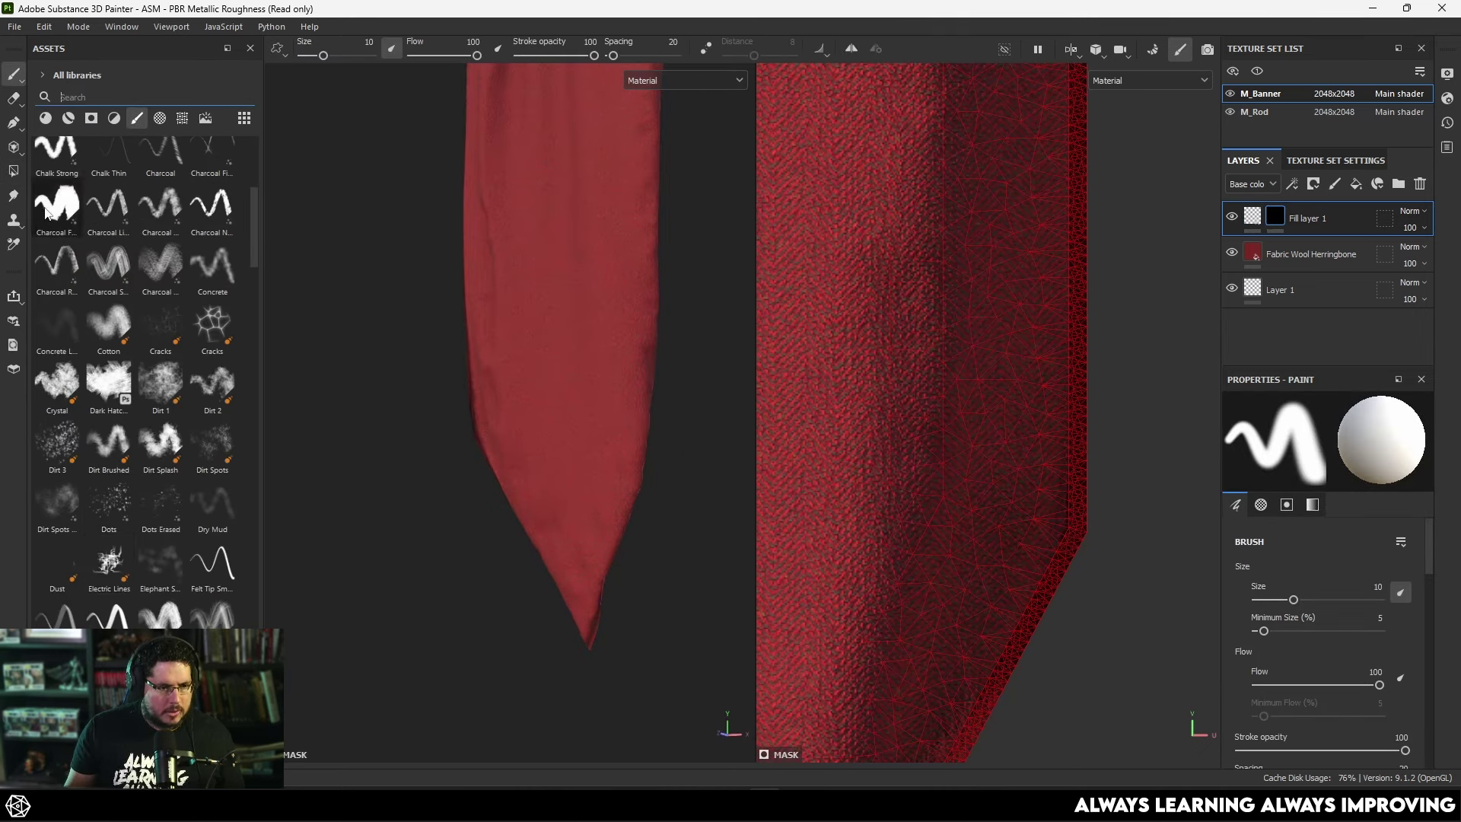
key(bracketleft)
key(bracketleft)
key(bracketleft)
key(bracketleft)
key(bracketleft)
key(bracketleft)
key(bracketleft)
key(bracketleft)
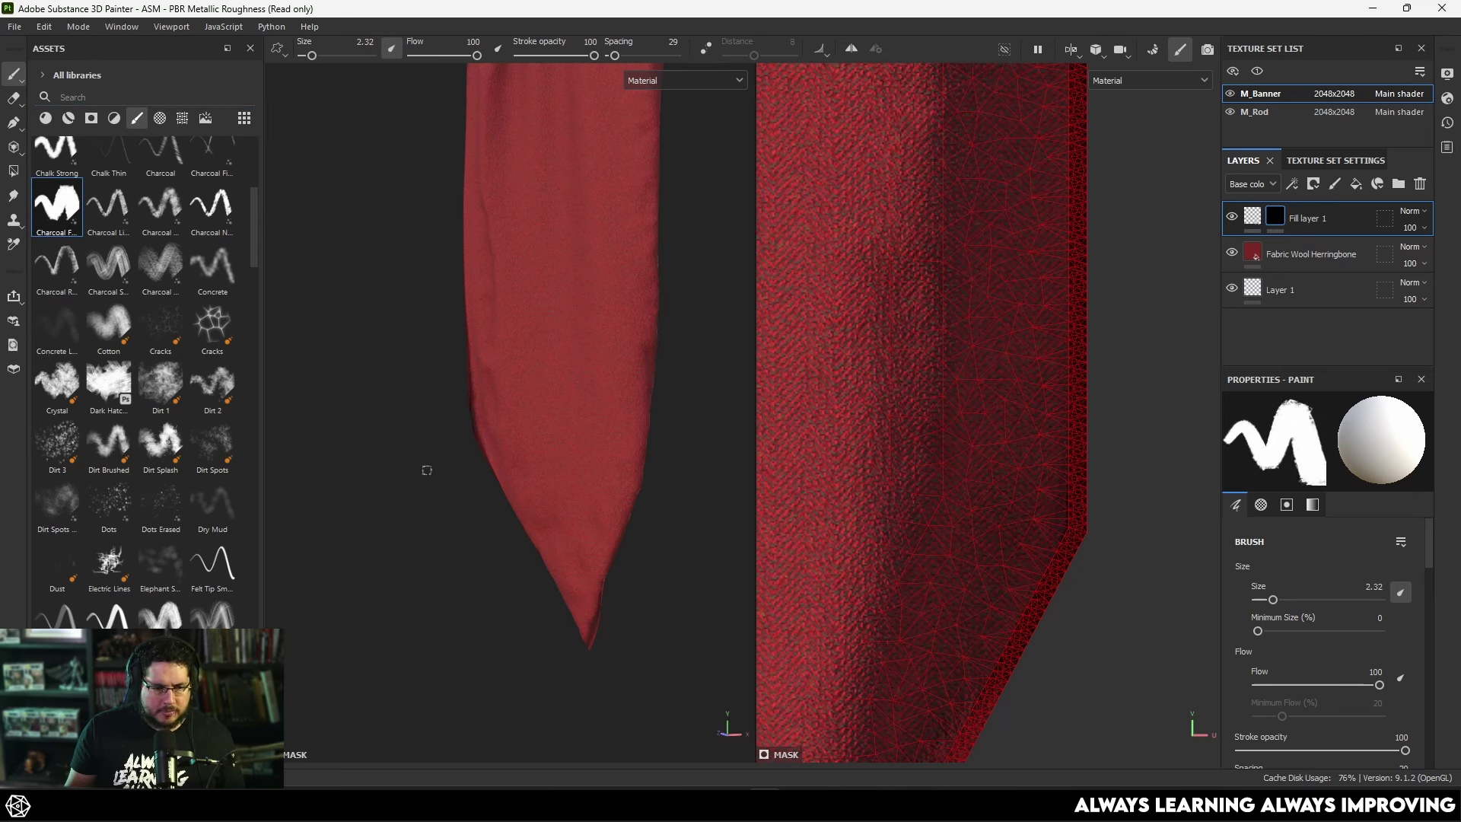
Paint a ragged vertical tear and a jagged notch into the banner's lower left edge on the fill layer's mask.
drag(500, 486, 501, 465)
alt+right_drag(485, 450, 669, 542)
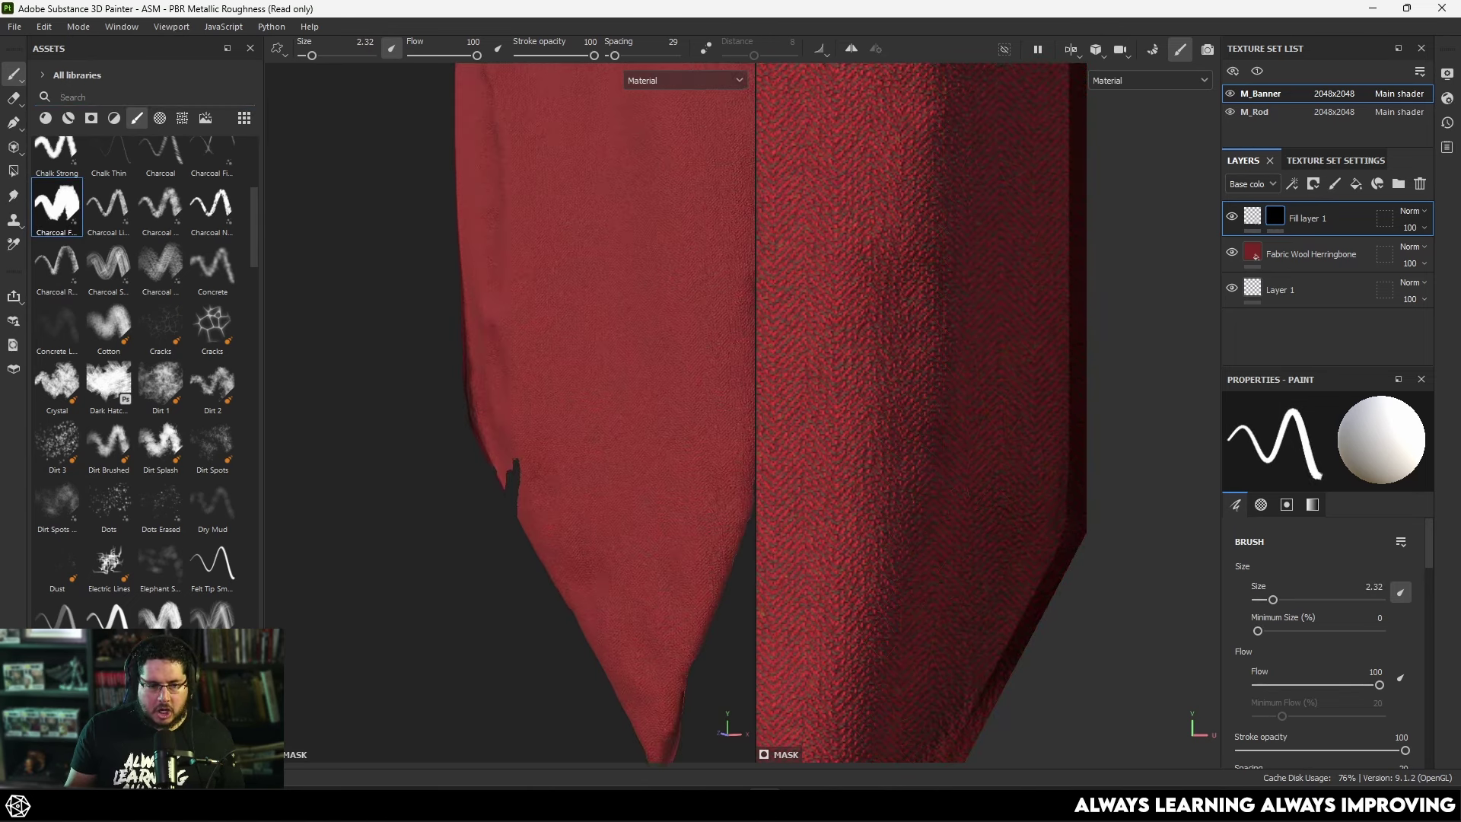
alt+drag(669, 542, 630, 640)
mouse_move(495, 509)
mouse_down()
mouse_move(465, 471)
mouse_move(475, 272)
mouse_move(492, 332)
mouse_up()
key(x)
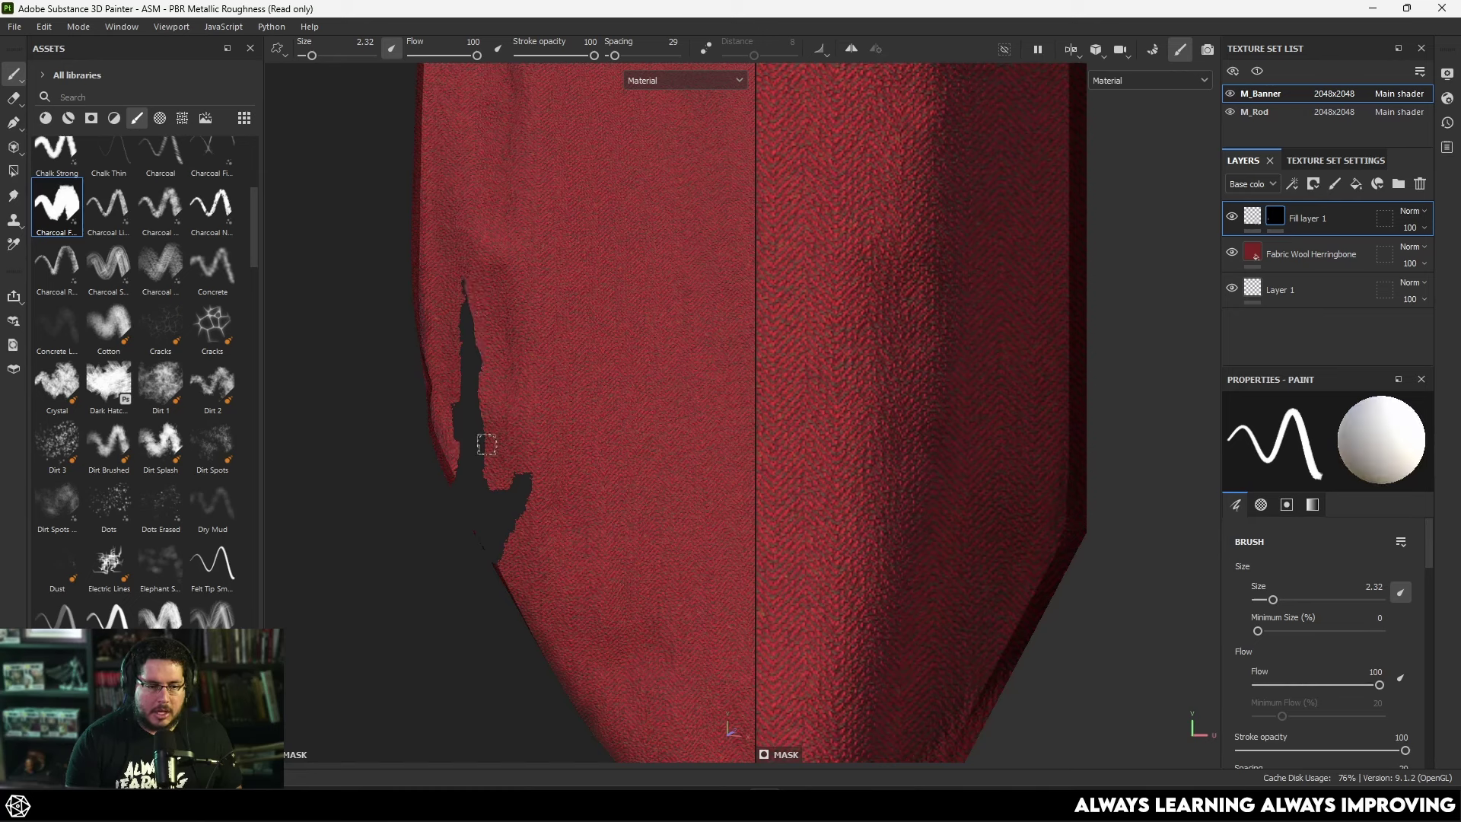
drag(487, 417, 502, 450)
key(x)
key(x)
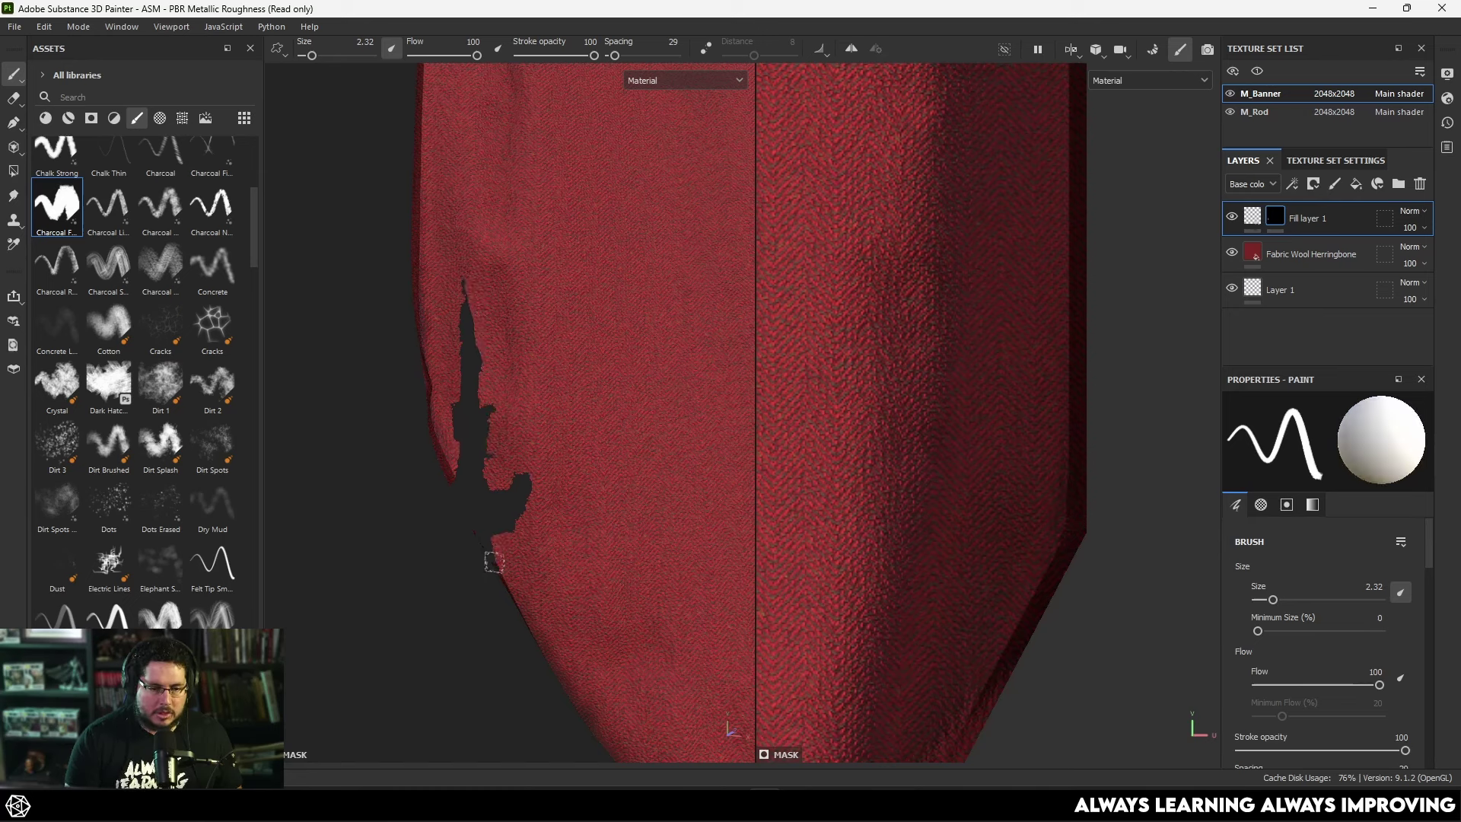
mouse_move(478, 546)
alt+mouse_down()
mouse_move(525, 517)
mouse_move(416, 540)
mouse_move(395, 632)
mouse_move(433, 642)
mouse_move(479, 506)
alt+mouse_up()
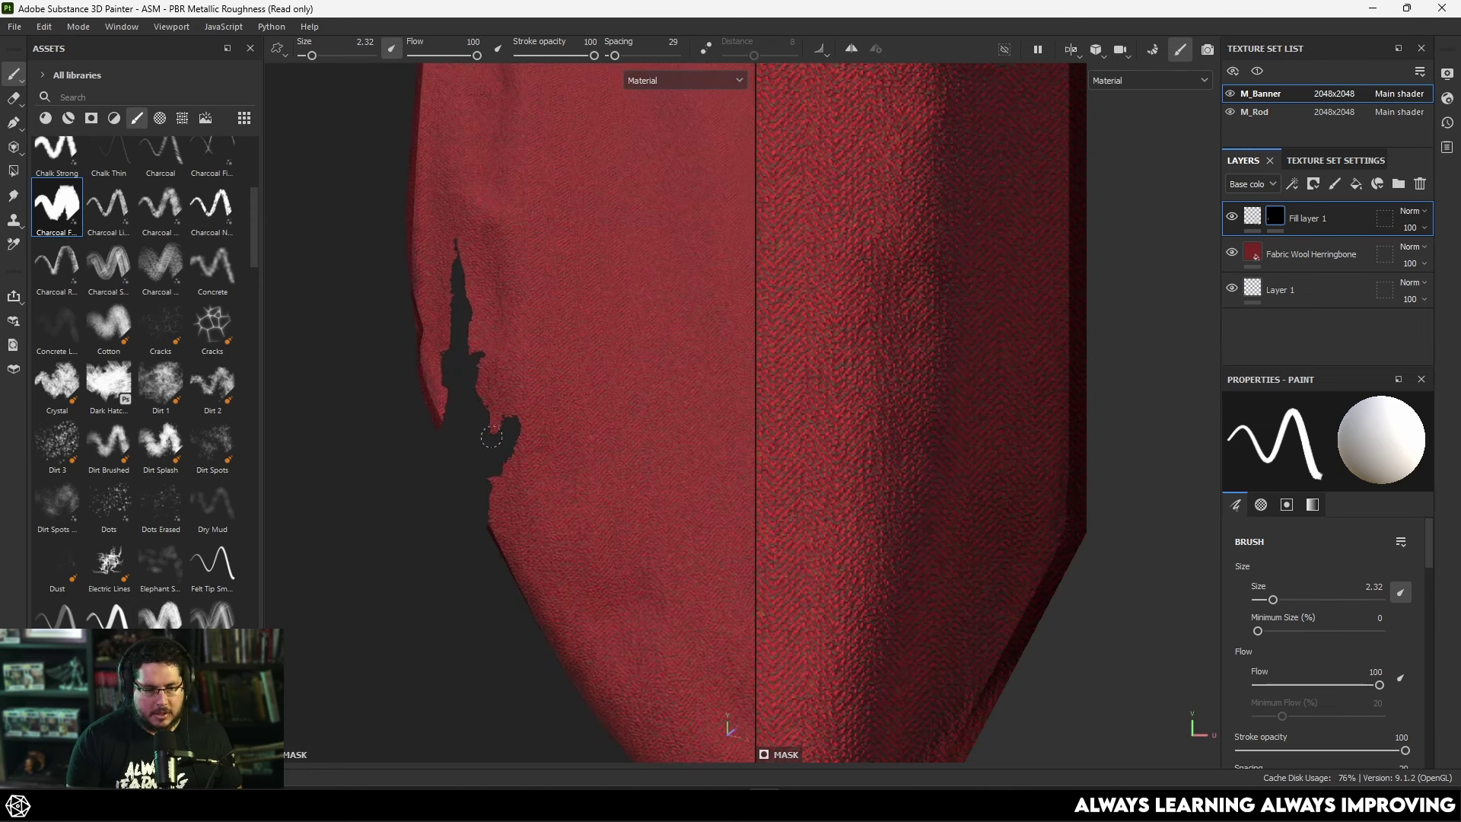
Fray the banner's diagonal lower left edge down towards the tip and mask out leftover cloth fragments.
mouse_move(489, 526)
mouse_down()
mouse_move(559, 618)
mouse_move(575, 550)
mouse_move(571, 699)
mouse_up()
alt+middle_drag(515, 615, 421, 500)
alt+right_drag(421, 499, 352, 368)
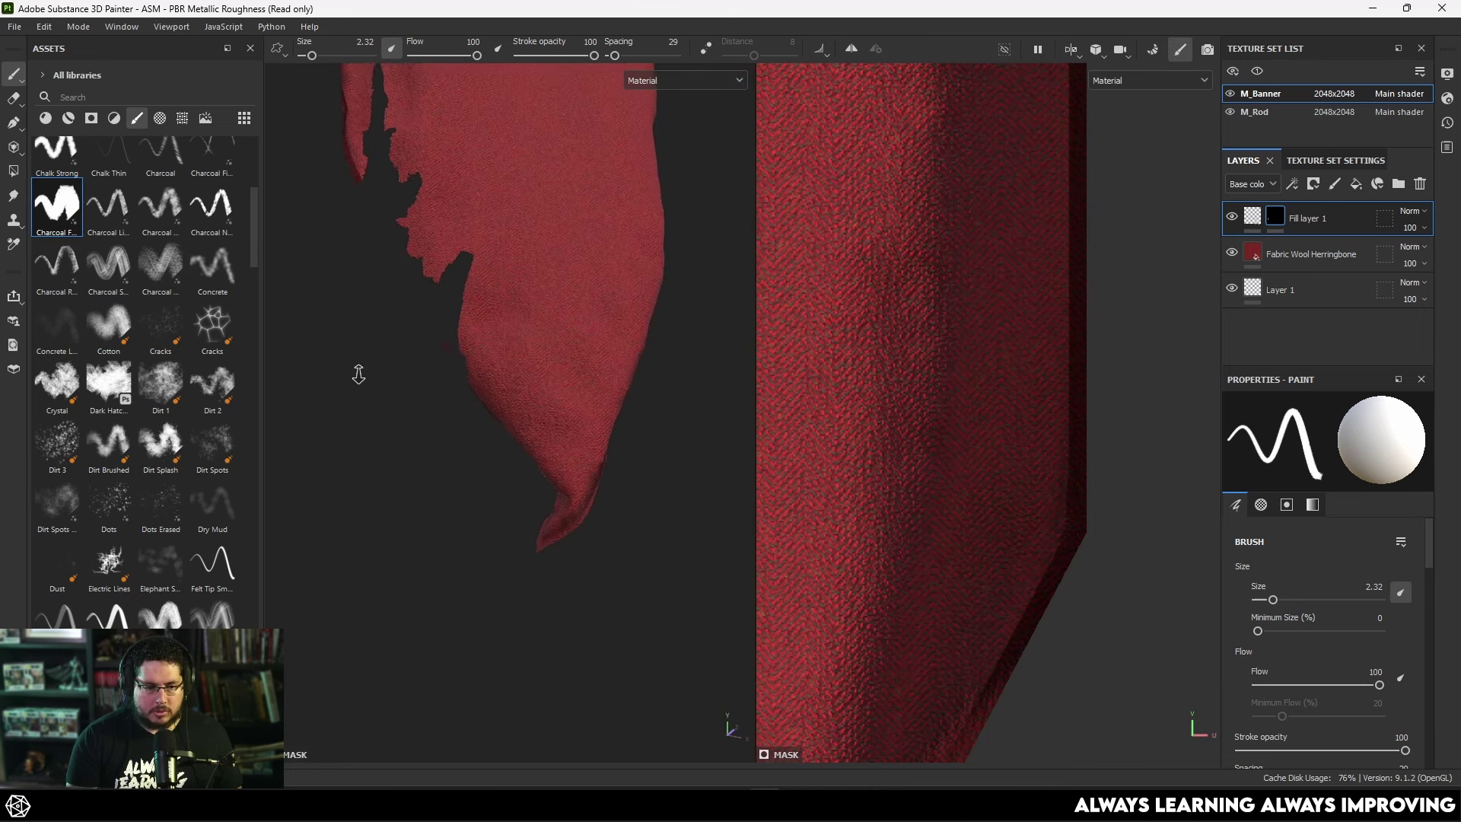
alt+drag(353, 369, 526, 522)
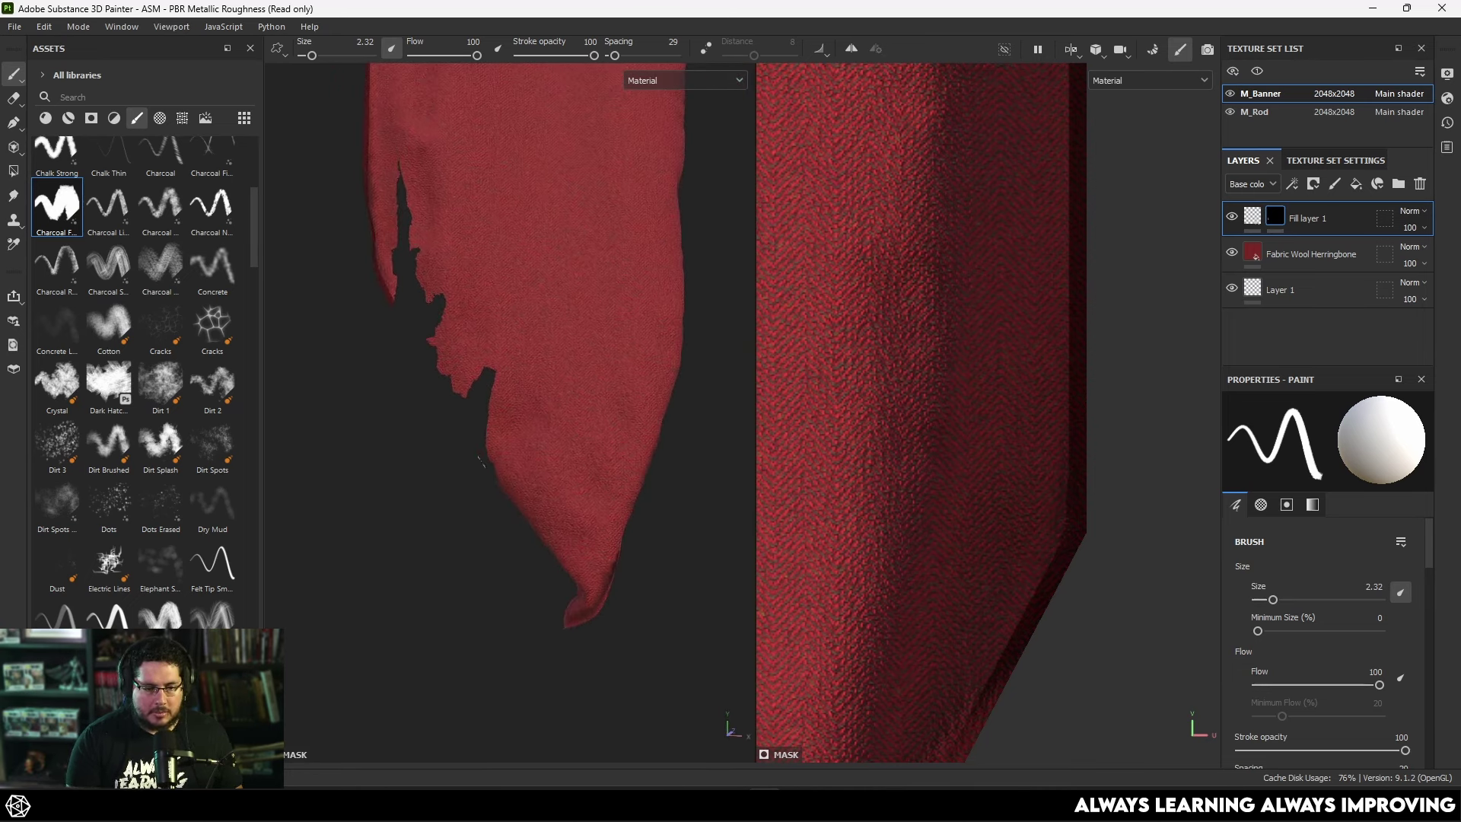
drag(483, 455, 508, 499)
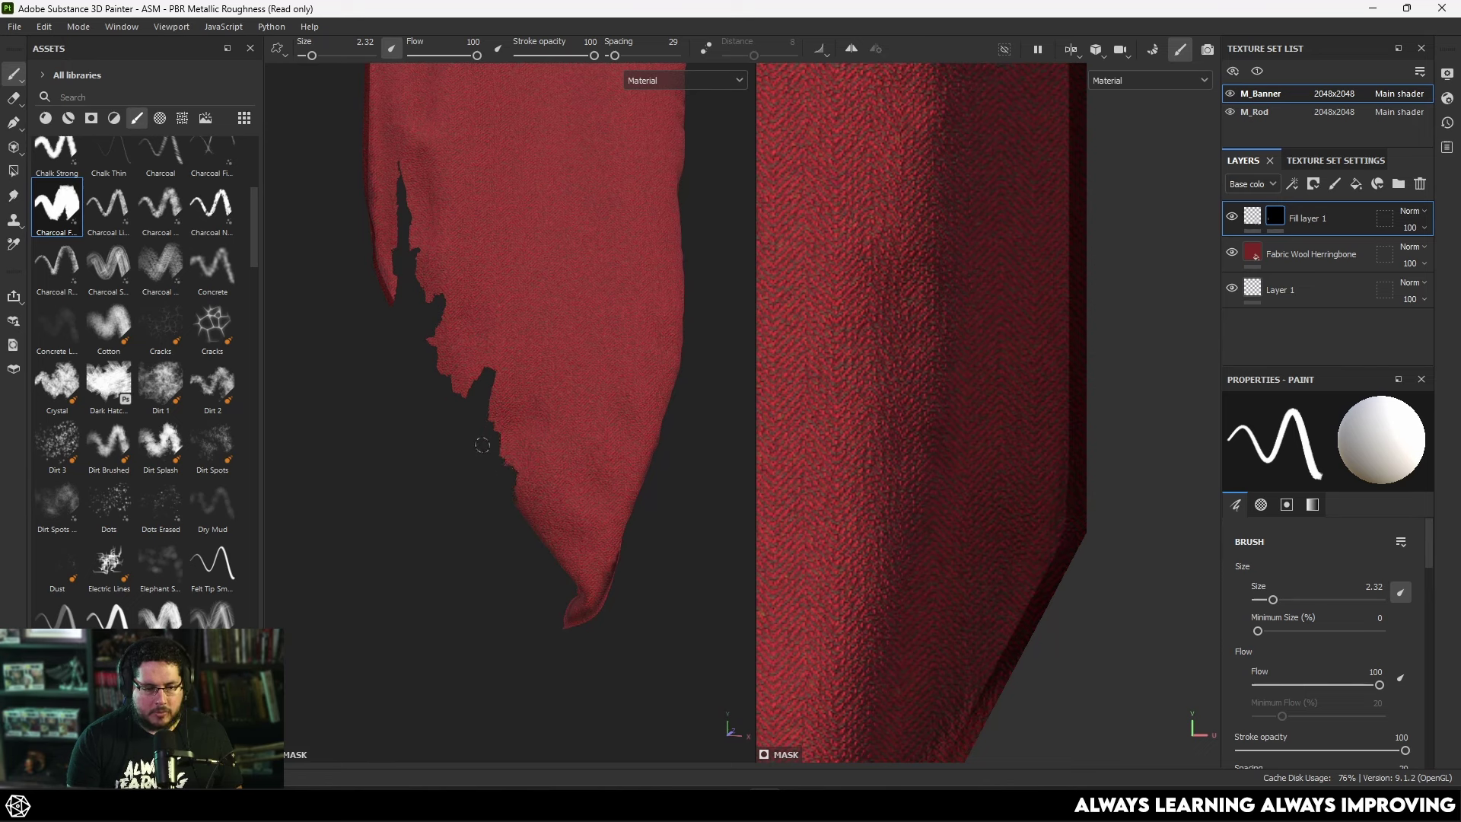
mouse_move(512, 503)
mouse_down()
mouse_move(530, 535)
mouse_move(639, 495)
mouse_up()
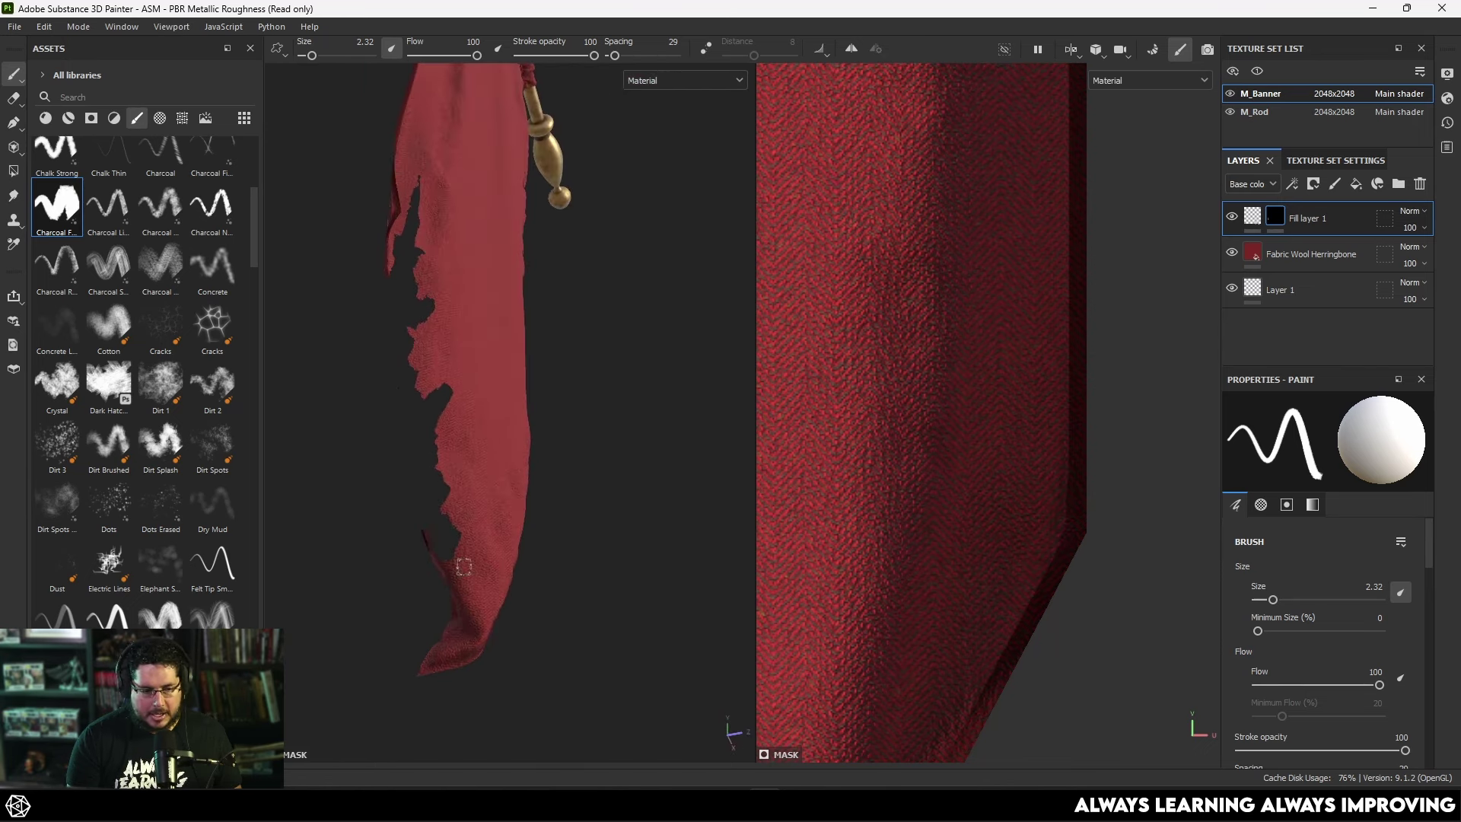
alt+drag(466, 561, 430, 431)
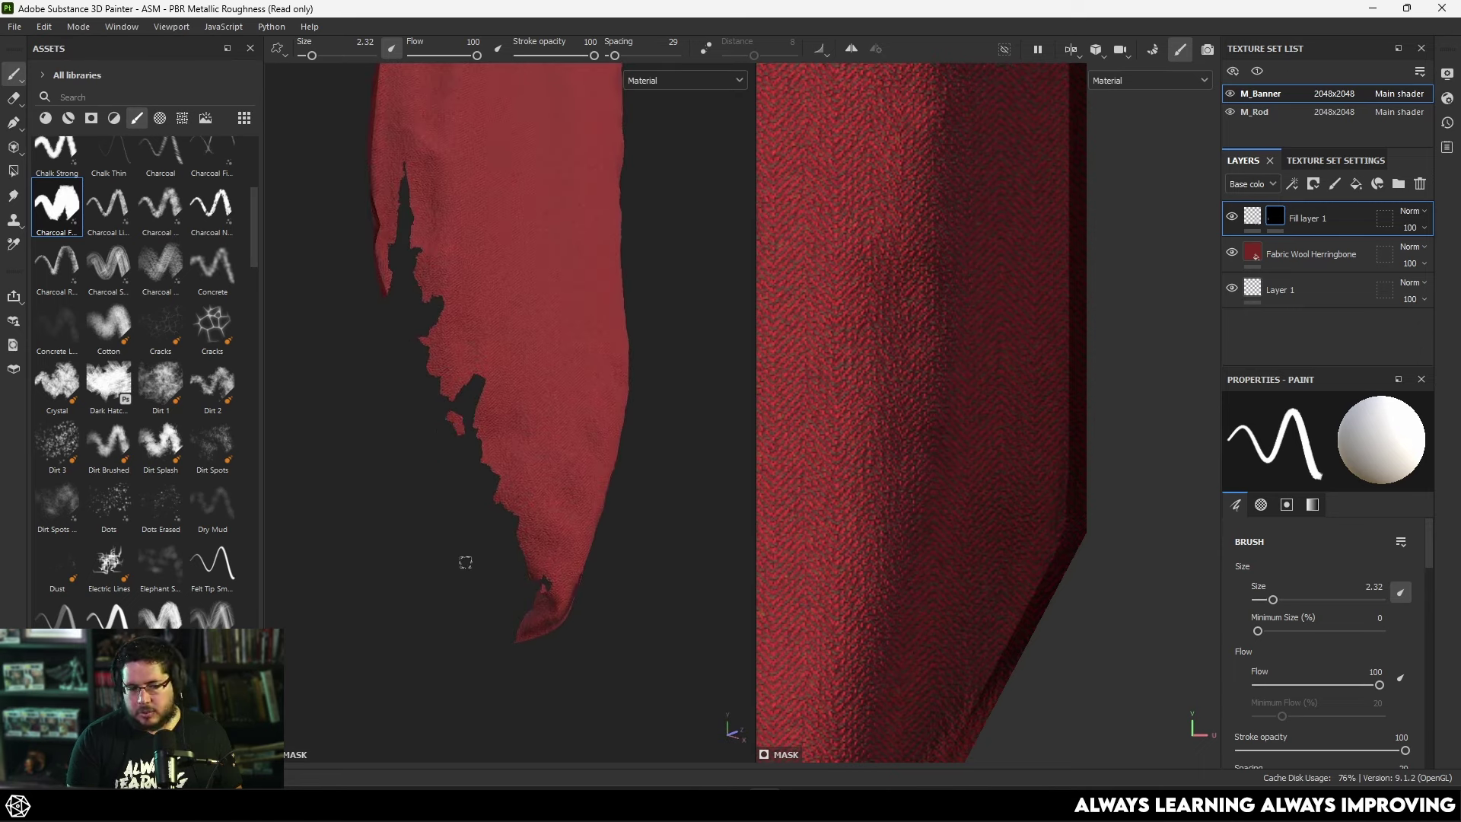
alt+drag(482, 558, 485, 434)
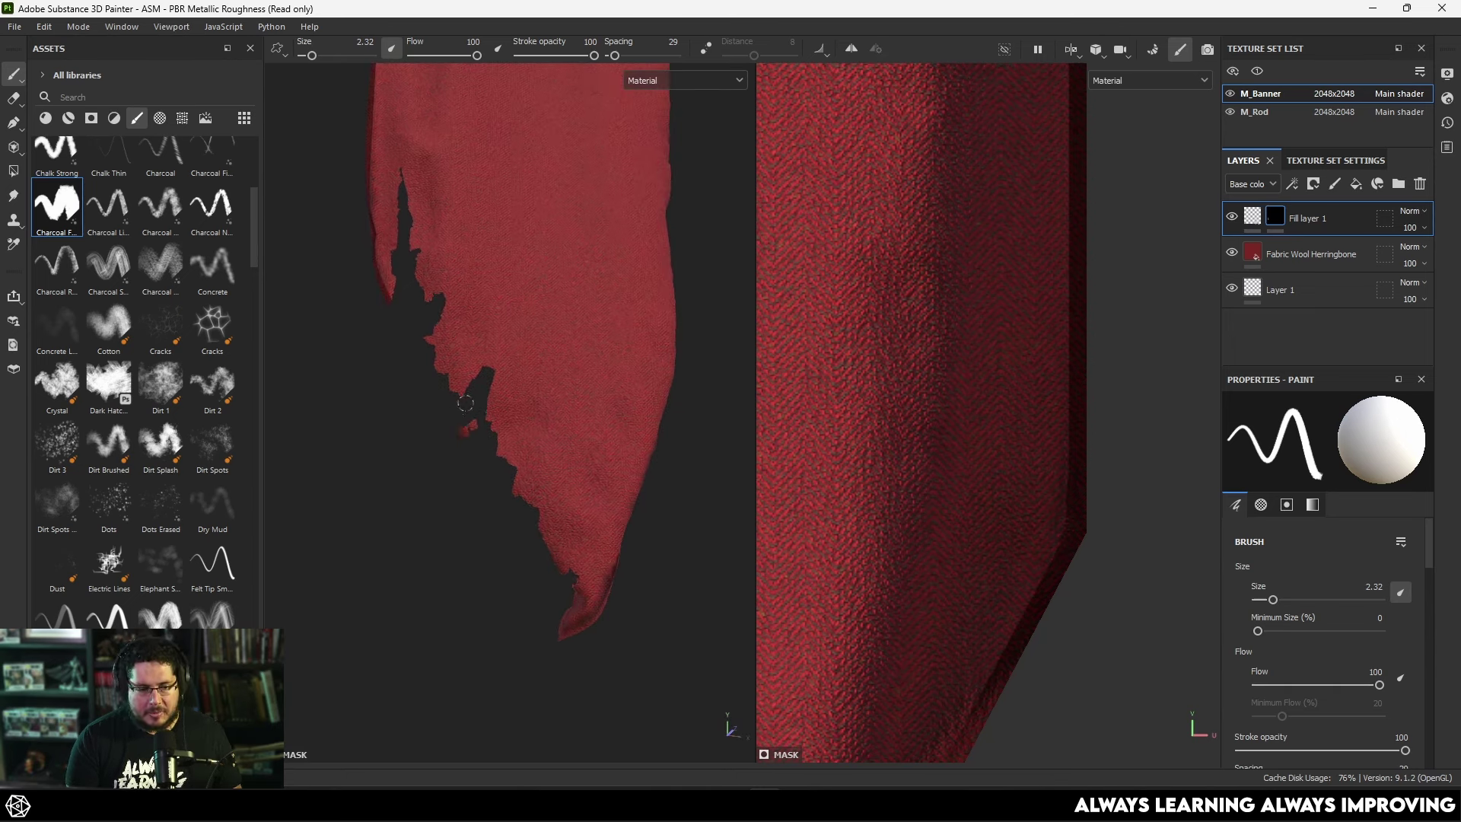
Cut a jagged notch beside the banner's tip and shape the tip into a ragged, torn end.
alt+drag(520, 541, 570, 635)
drag(569, 582, 550, 572)
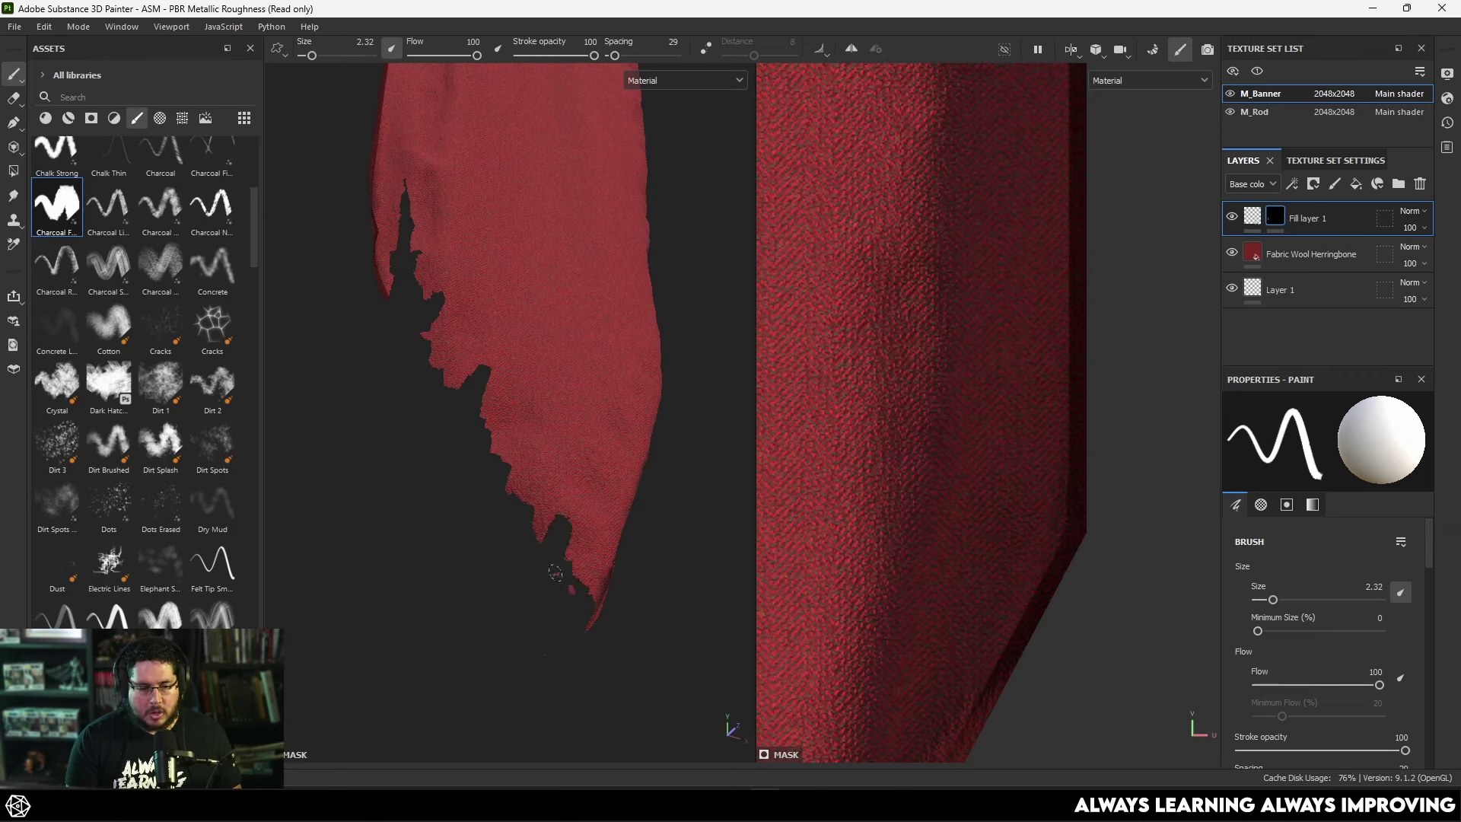
alt+drag(523, 638, 472, 622)
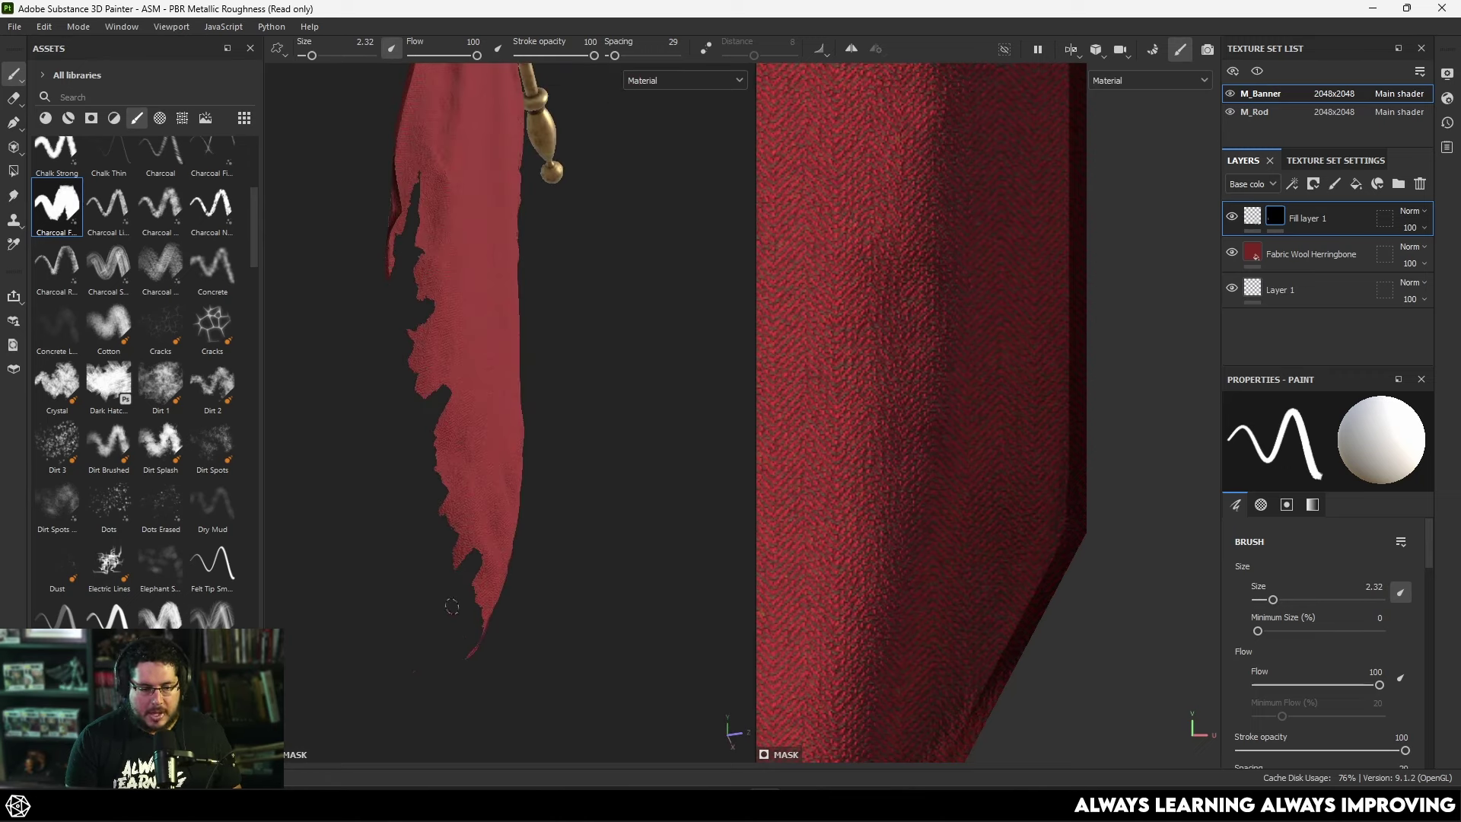
mouse_move(475, 547)
alt+mouse_down()
mouse_move(563, 518)
mouse_move(567, 464)
mouse_move(681, 541)
mouse_move(620, 557)
mouse_move(596, 629)
alt+mouse_up()
key(x)
key(x)
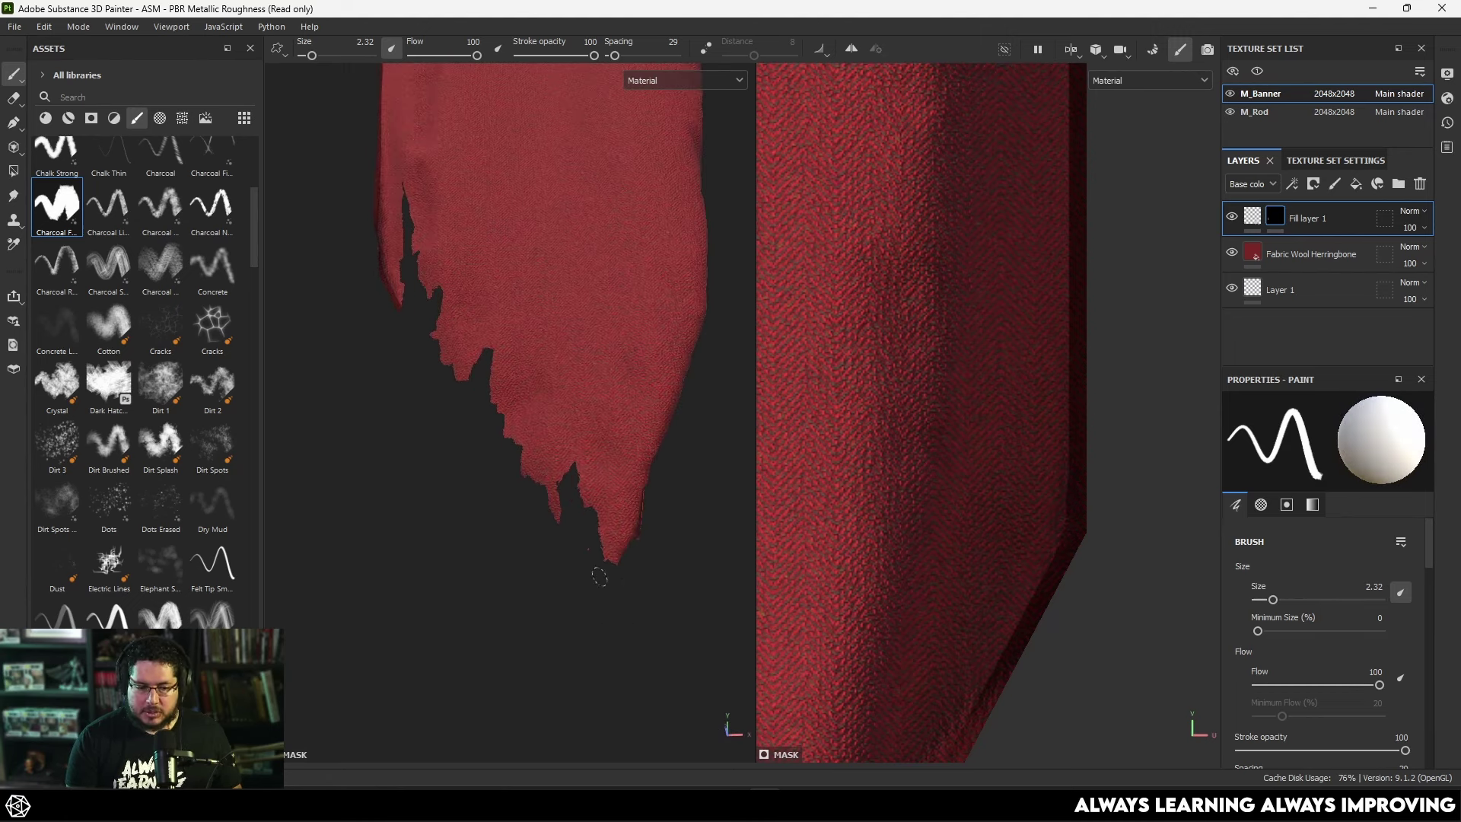
alt+drag(587, 568, 605, 602)
alt+drag(516, 592, 540, 642)
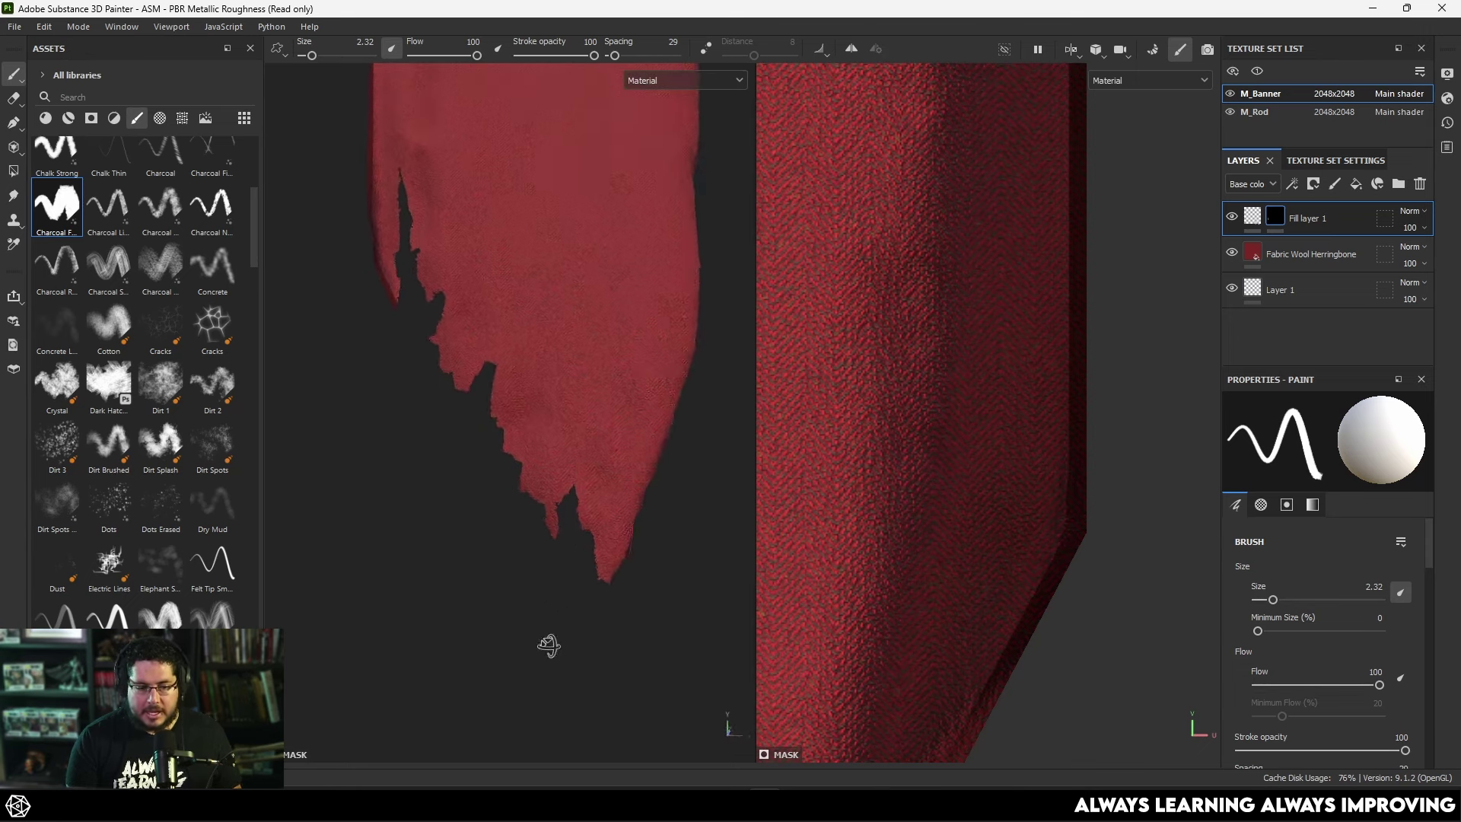
Fray the banner's lower right edge and its left side, masking out stray cloth on the folded border.
alt+drag(641, 564, 401, 567)
alt+drag(485, 530, 362, 515)
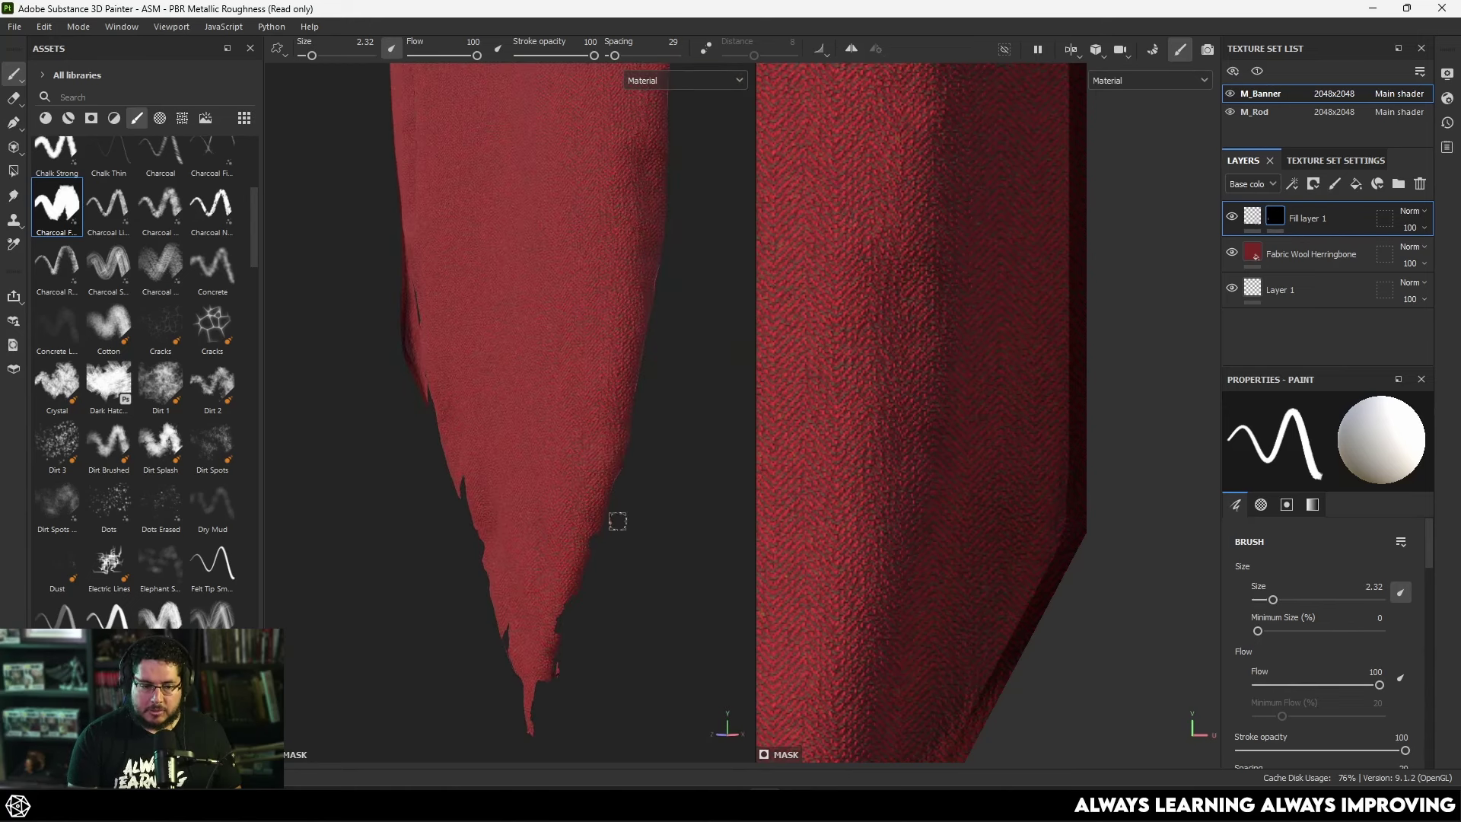
mouse_move(611, 516)
mouse_down()
mouse_move(598, 493)
mouse_move(620, 505)
mouse_move(579, 677)
mouse_move(599, 537)
mouse_move(538, 596)
mouse_move(574, 630)
mouse_move(381, 594)
mouse_move(782, 452)
mouse_move(427, 617)
mouse_move(564, 523)
mouse_up()
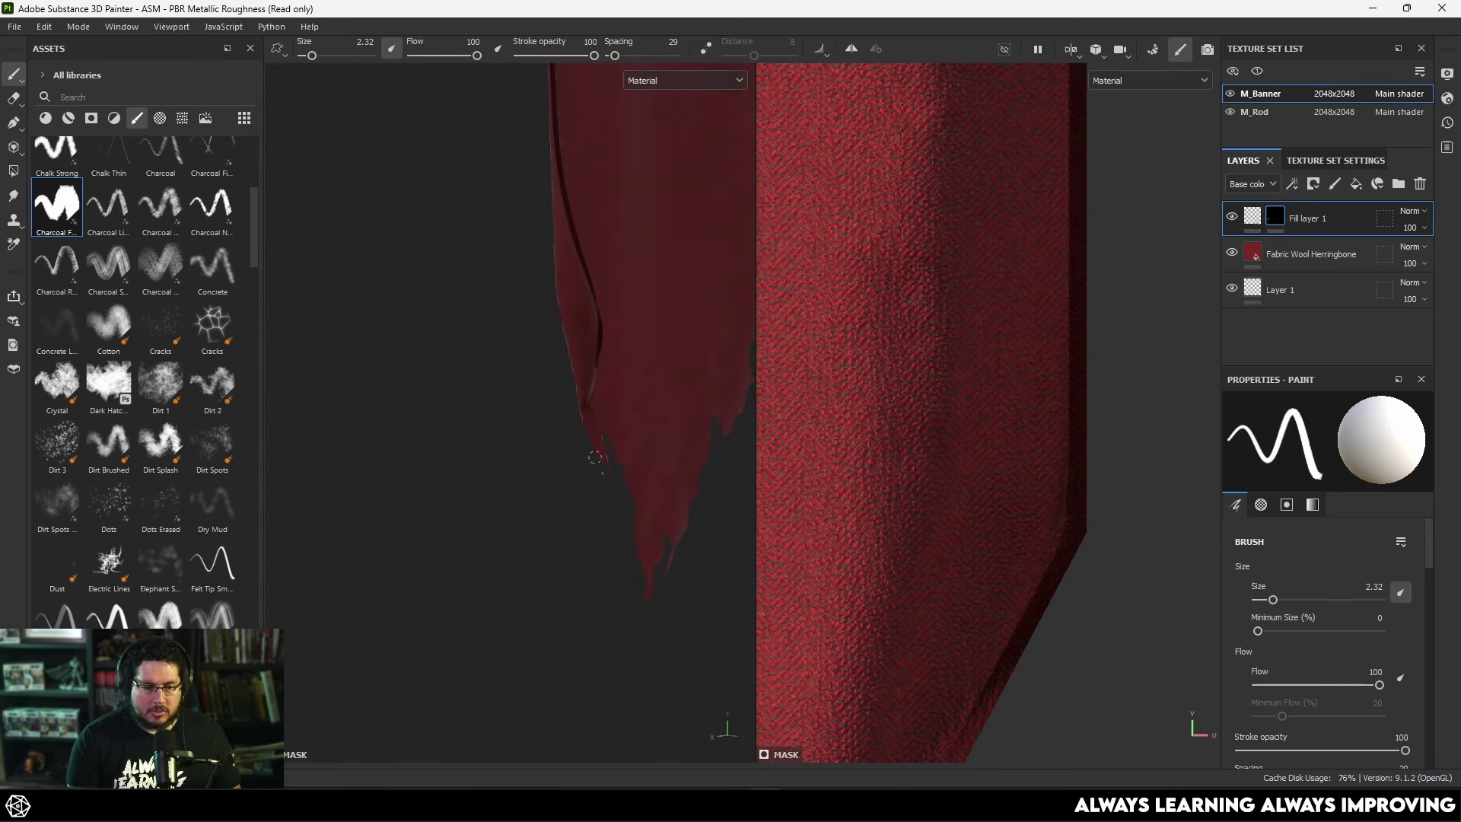
mouse_move(611, 458)
alt+mouse_down()
mouse_move(463, 404)
mouse_move(496, 639)
mouse_move(655, 532)
mouse_move(573, 512)
mouse_move(482, 541)
mouse_move(352, 213)
mouse_move(480, 454)
mouse_move(438, 436)
mouse_move(633, 466)
mouse_move(513, 398)
mouse_move(515, 321)
alt+mouse_up()
drag(504, 437, 524, 443)
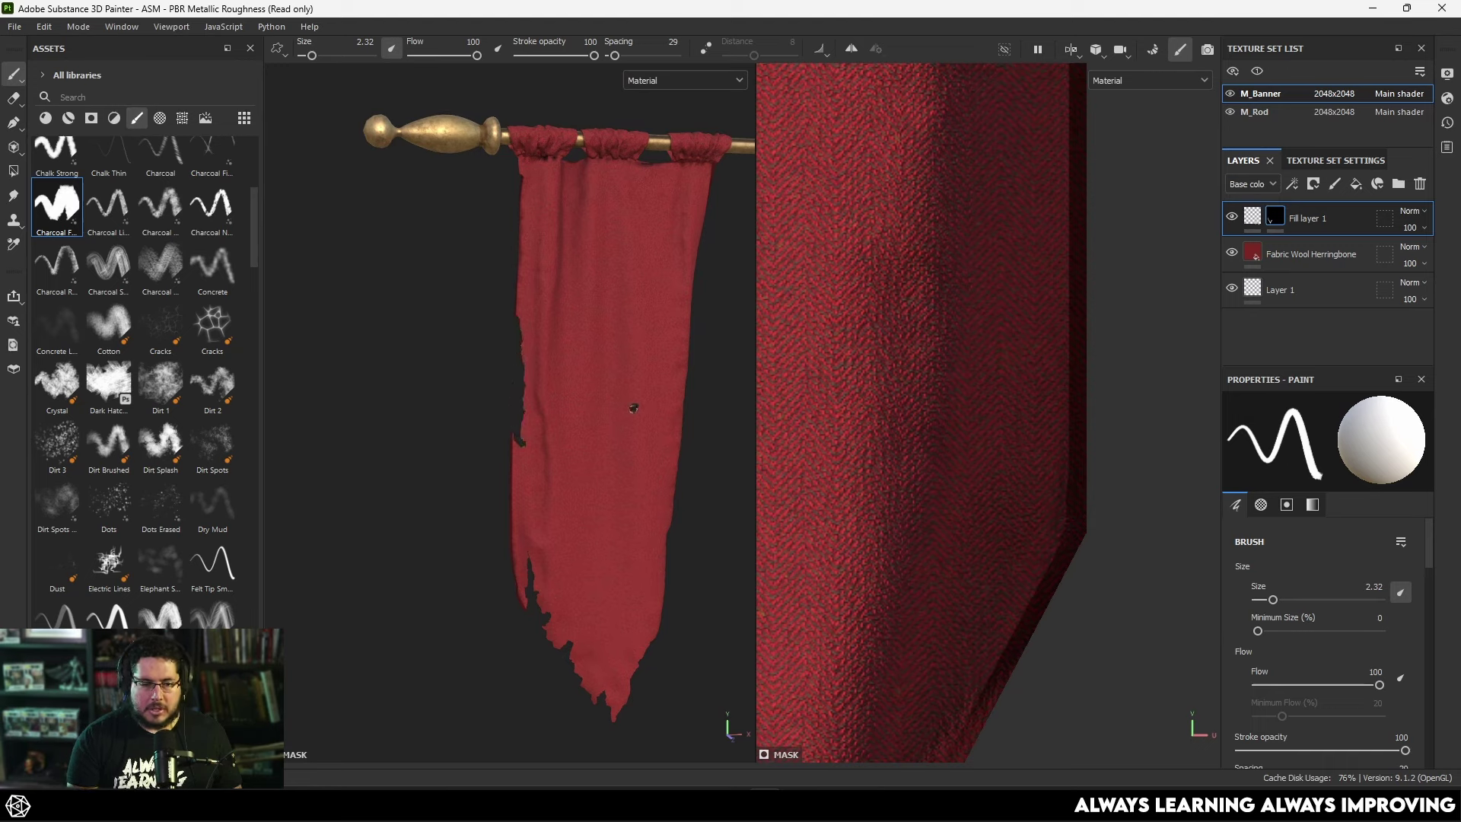
Paint a narrow diagonal rip through the cloth right of centre, alternating mask white and black to thin its outline.
mouse_move(654, 375)
mouse_down()
mouse_move(665, 345)
mouse_move(667, 362)
mouse_up()
key(x)
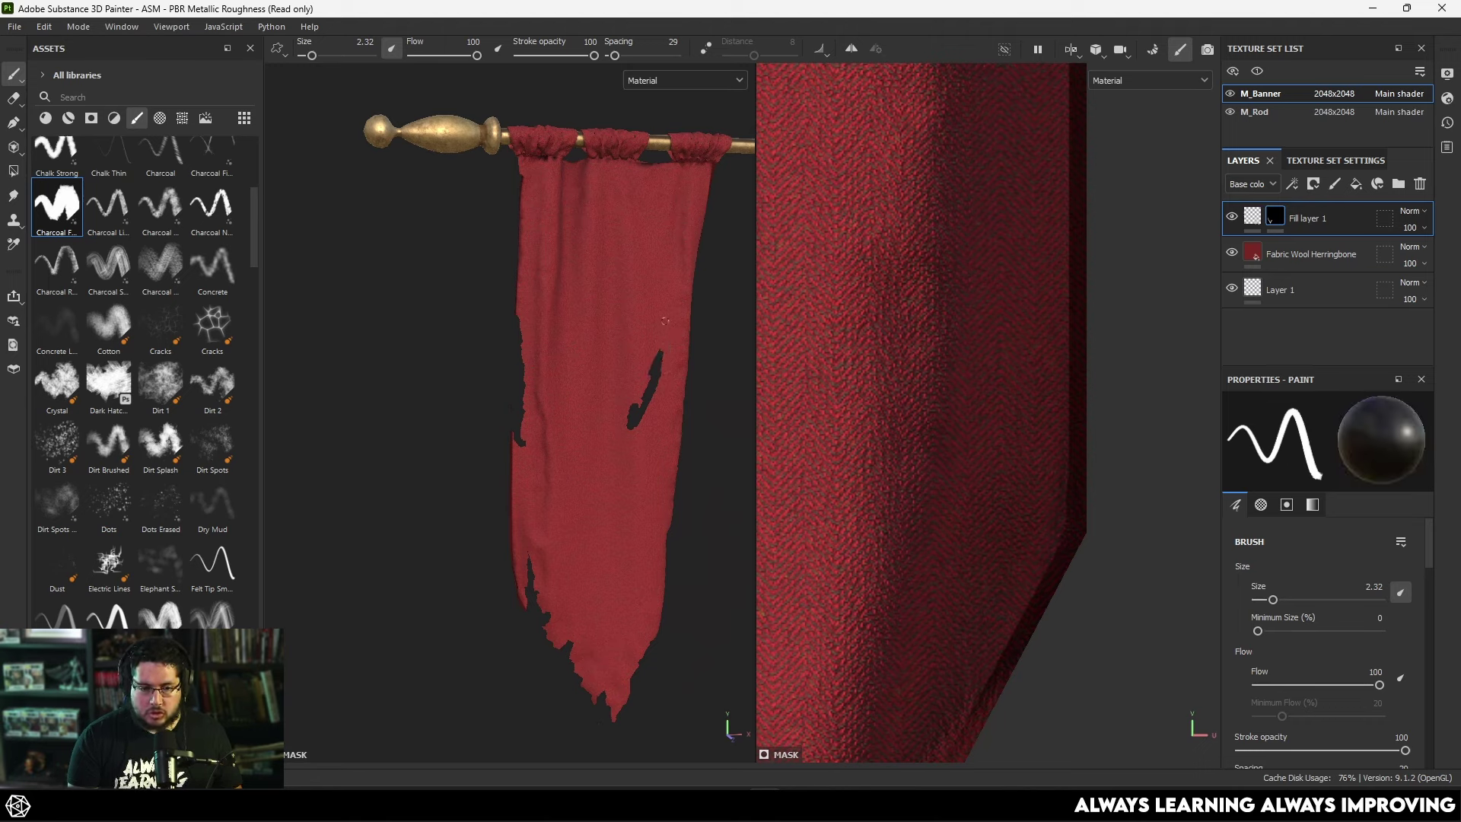
key(x)
mouse_move(636, 428)
mouse_down()
mouse_move(625, 468)
mouse_move(637, 432)
mouse_up()
key(x)
key(x)
Paint a second, longer rip below the first and refine its jagged outline by restoring and removing cloth.
key(x)
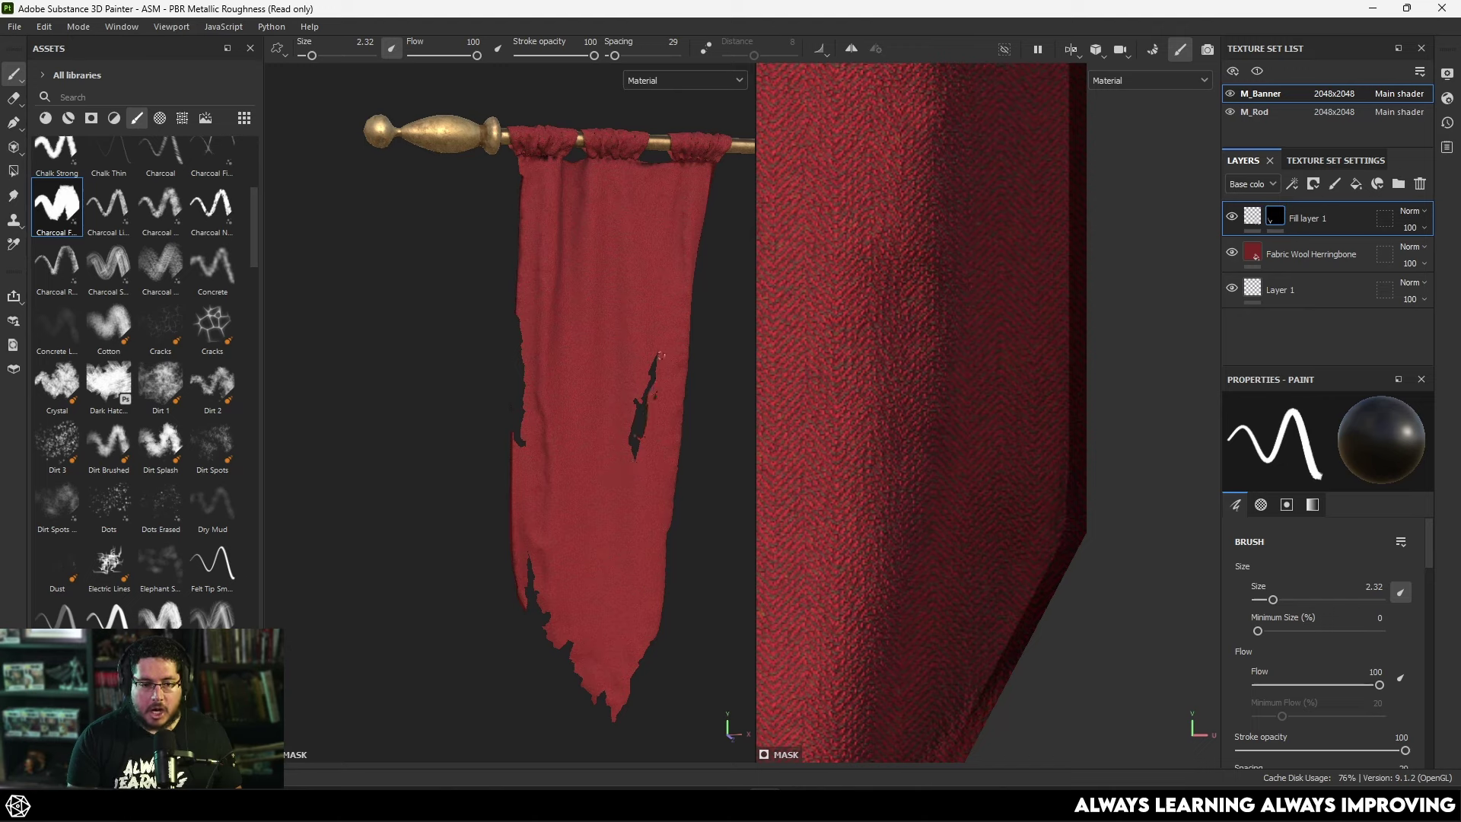
key(x)
mouse_move(628, 611)
mouse_down()
mouse_move(642, 525)
mouse_move(642, 559)
mouse_up()
key(x)
key(x)
mouse_move(639, 495)
mouse_down()
mouse_move(624, 540)
mouse_move(642, 479)
mouse_move(616, 530)
mouse_move(647, 483)
mouse_move(641, 534)
mouse_move(648, 461)
mouse_move(615, 652)
mouse_move(622, 619)
mouse_up()
key(x)
key(x)
key(x)
key(x)
key(x)
key(x)
key(x)
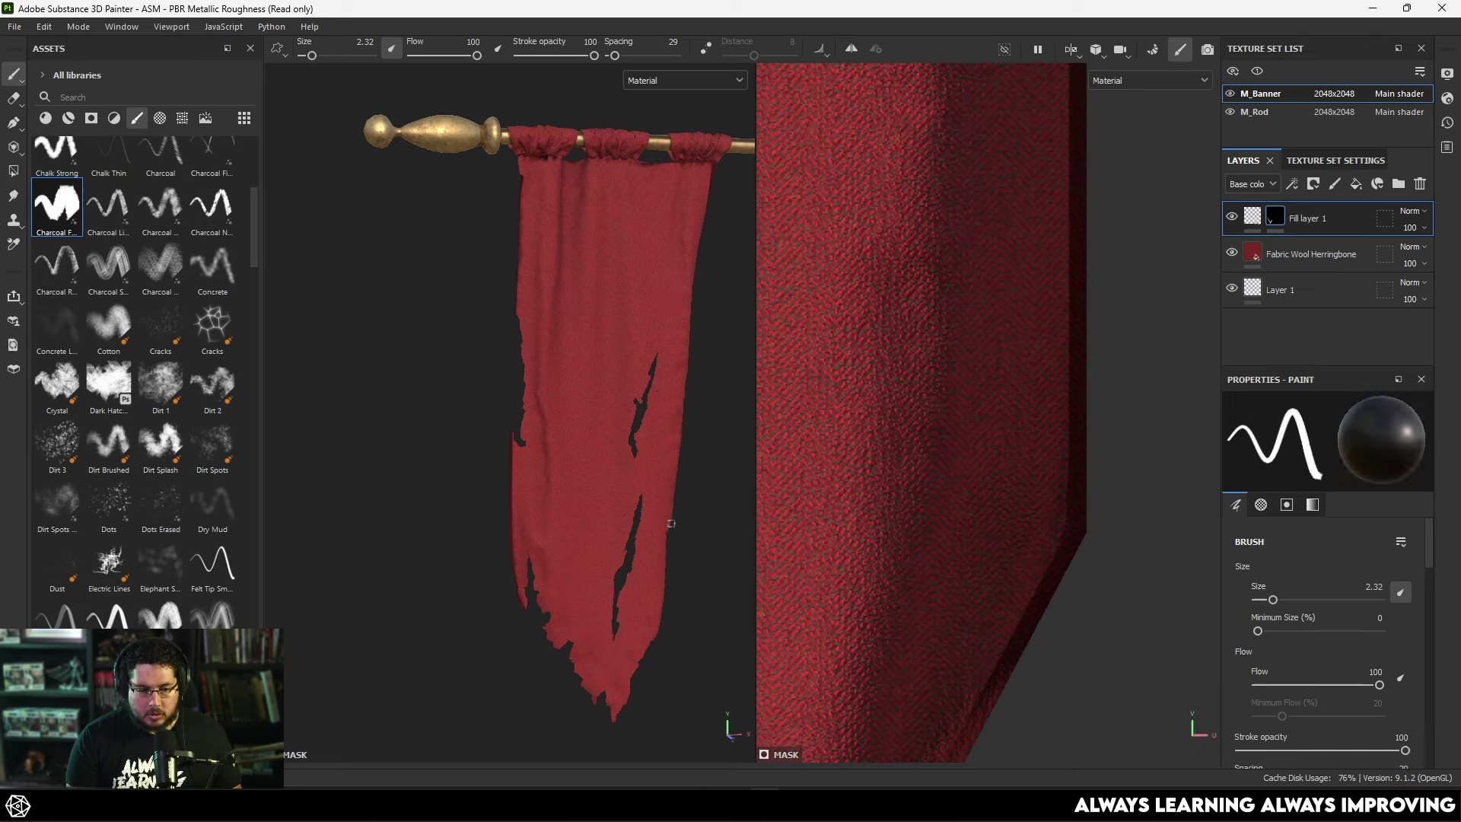
Tear a ragged notch into the banner's upper right edge, and toggle the opacity fill layer off and on to compare.
alt+drag(672, 525, 627, 496)
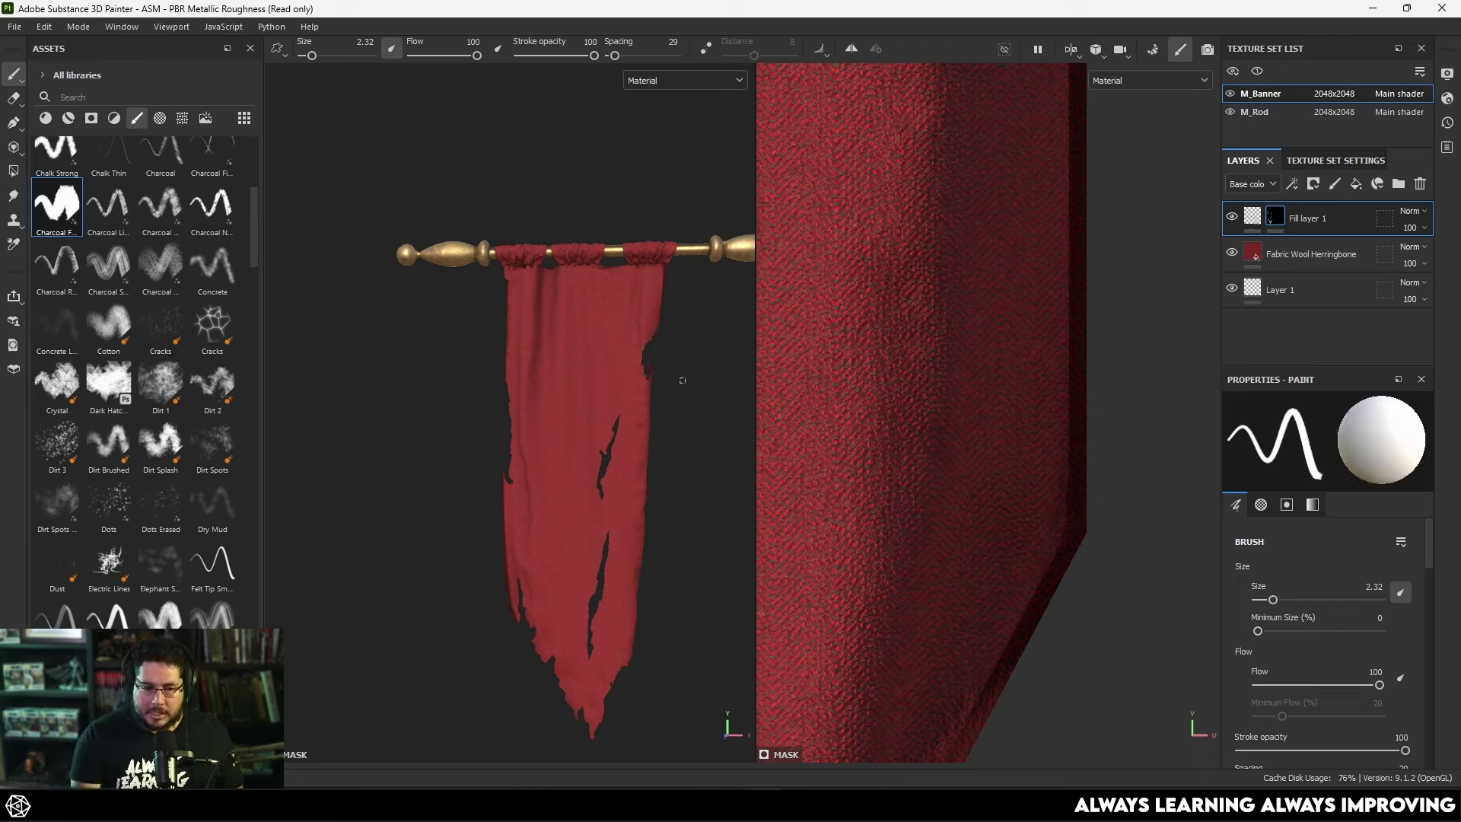
click(1231, 217)
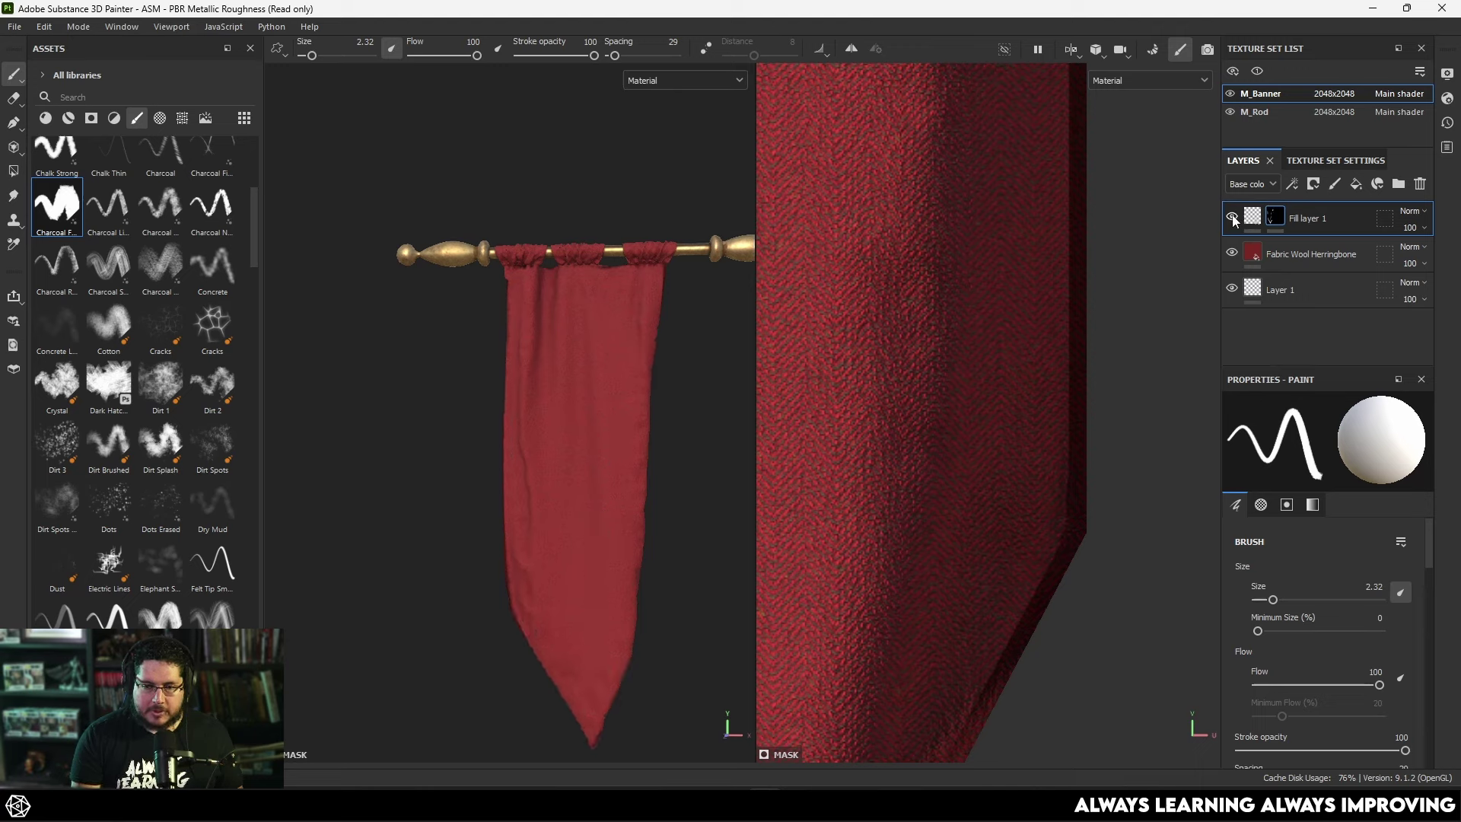
click(1231, 217)
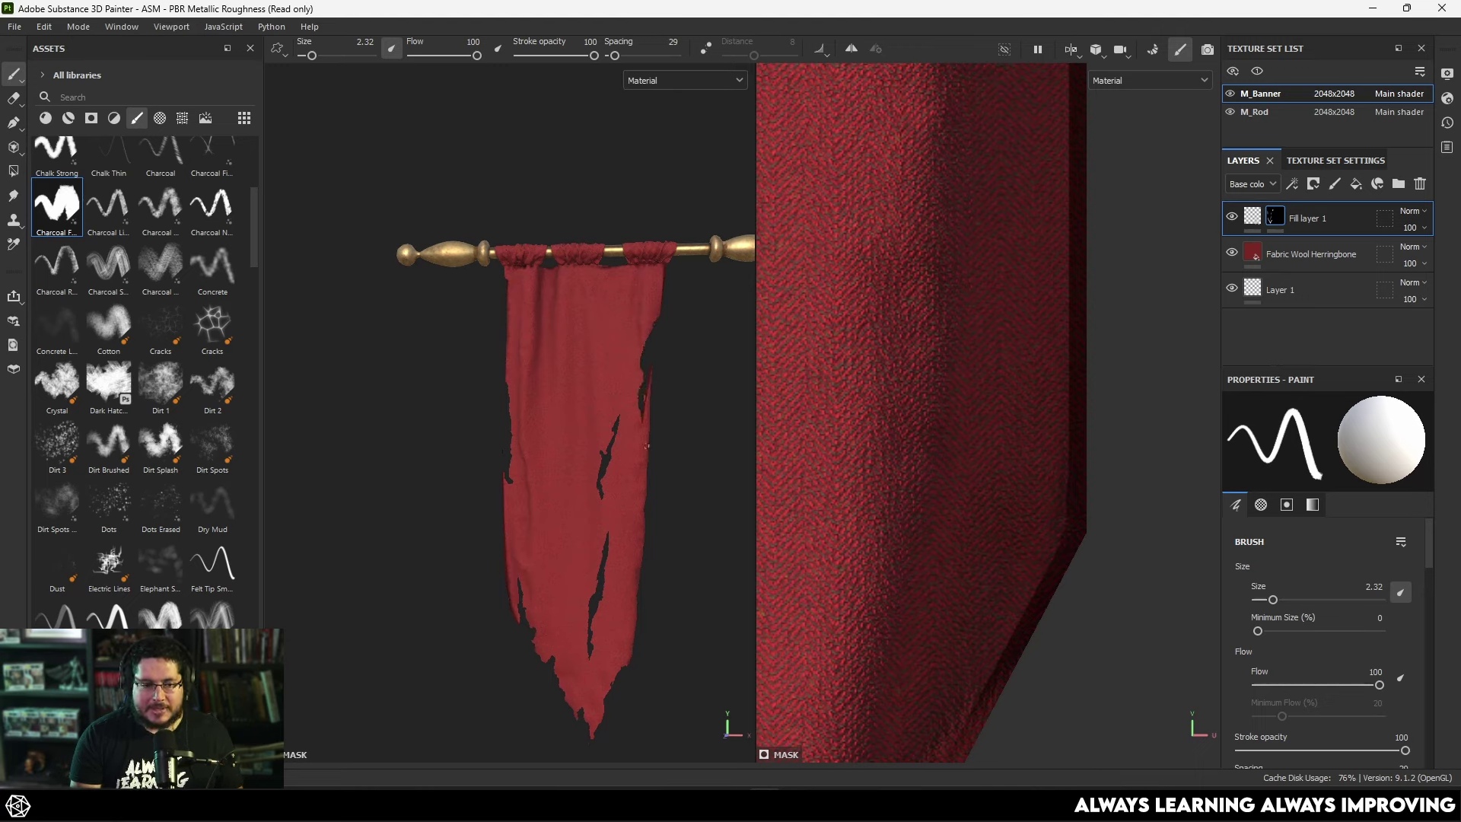
Mask out the leftover border strip beside the upper right notch, painting on the banner's UV layout in the 2D view.
alt+drag(653, 481, 617, 395)
alt+middle_drag(1044, 370, 1082, 489)
alt+right_drag(951, 297, 711, 147)
alt+middle_drag(916, 308, 1088, 436)
scroll(1088, 435, down, 5)
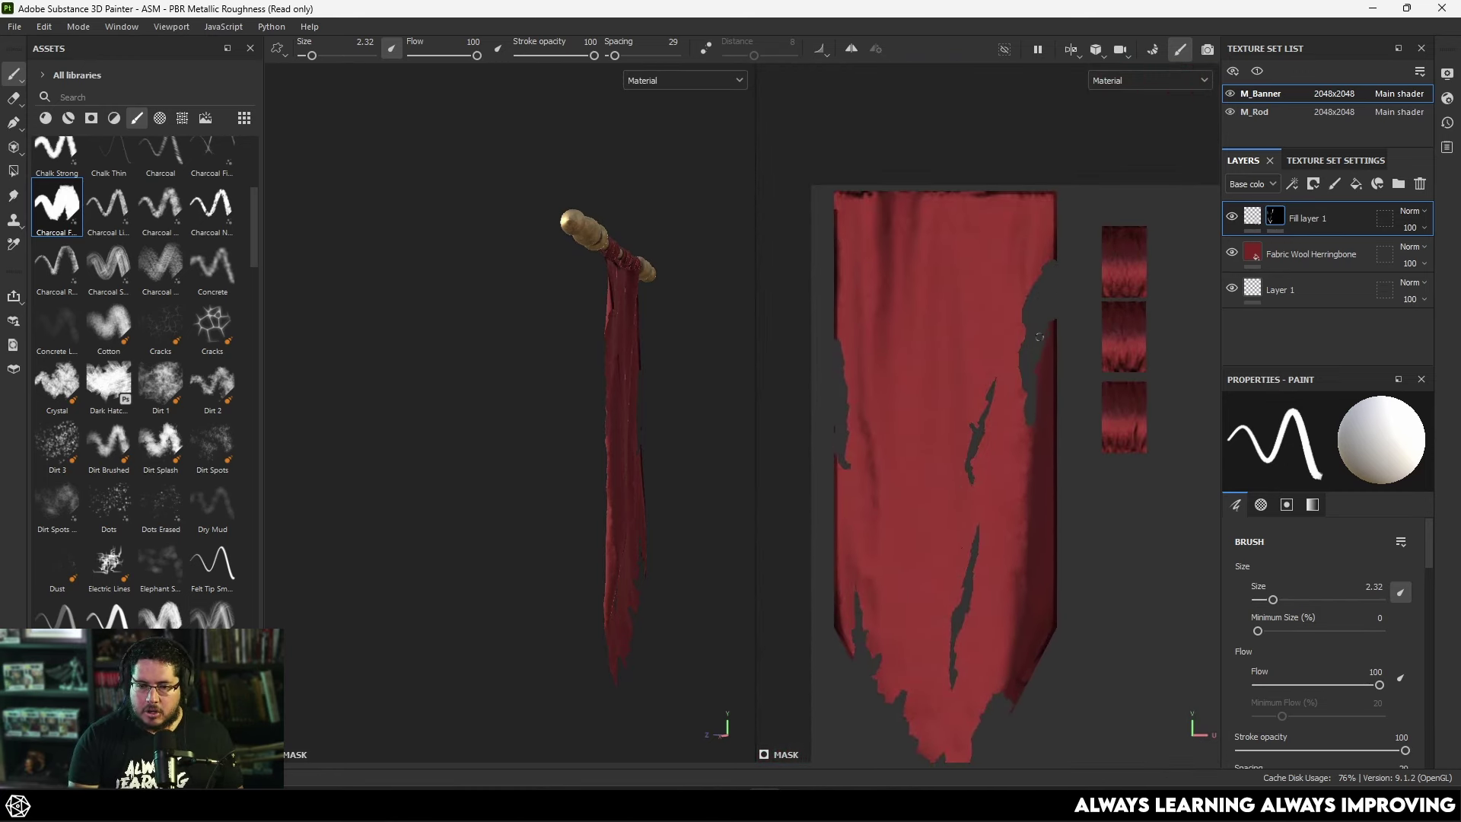
drag(1053, 342, 1058, 428)
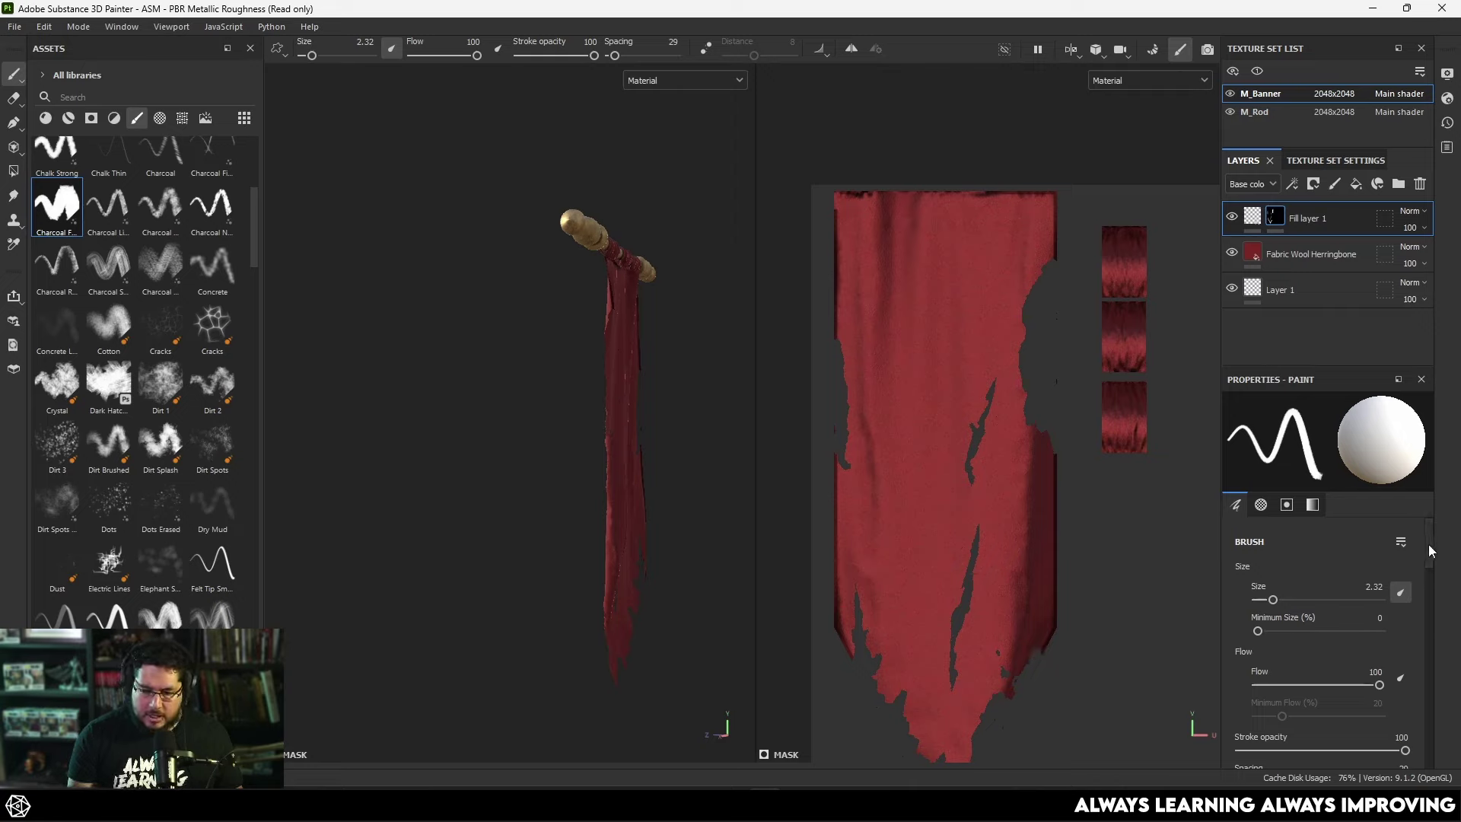
Set the brush alignment to UV and clean up the remaining border strips along the torn edges in the UV layout.
drag(1427, 544, 1426, 620)
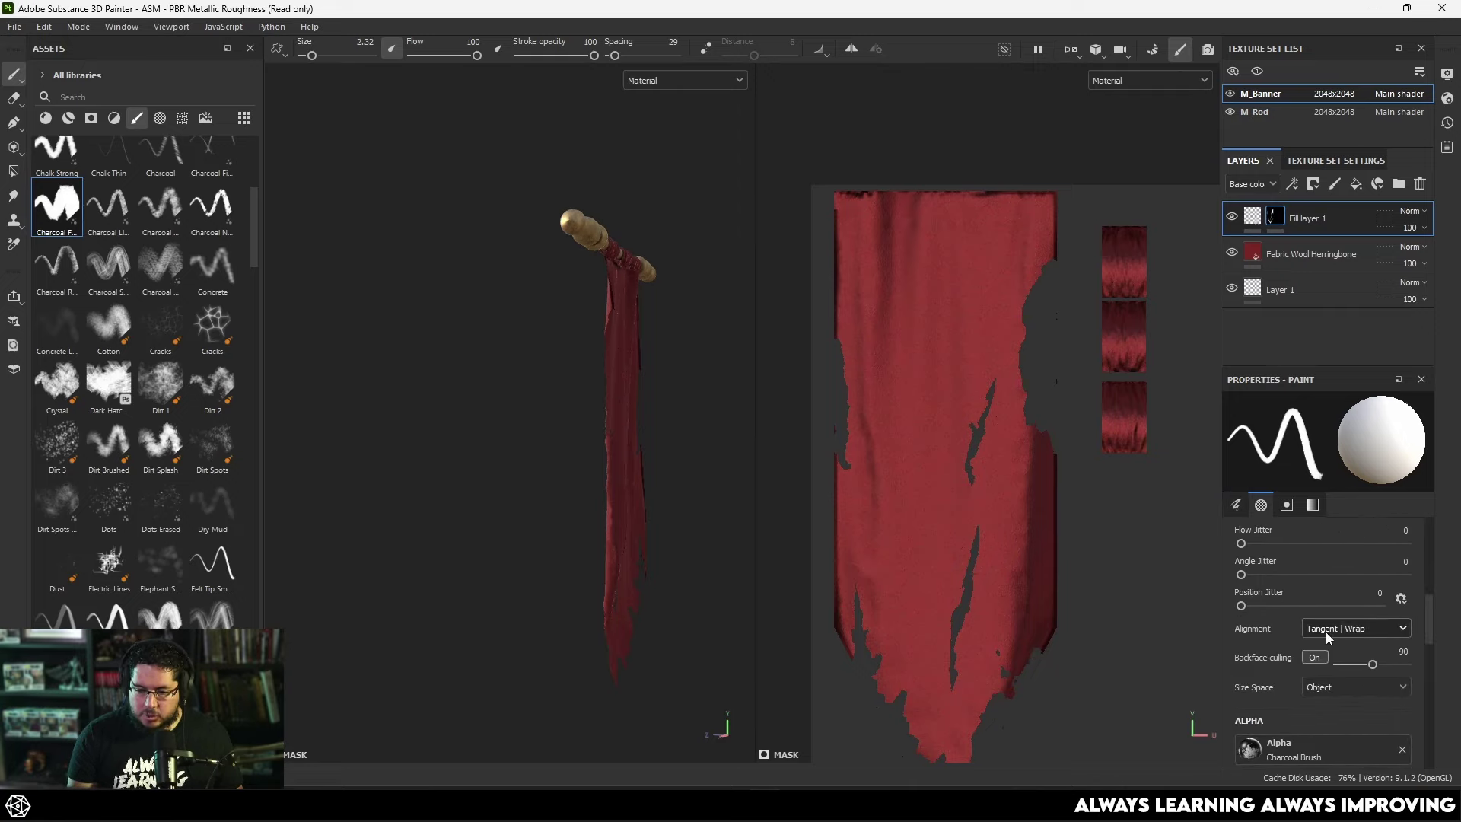
click(1325, 631)
click(1310, 686)
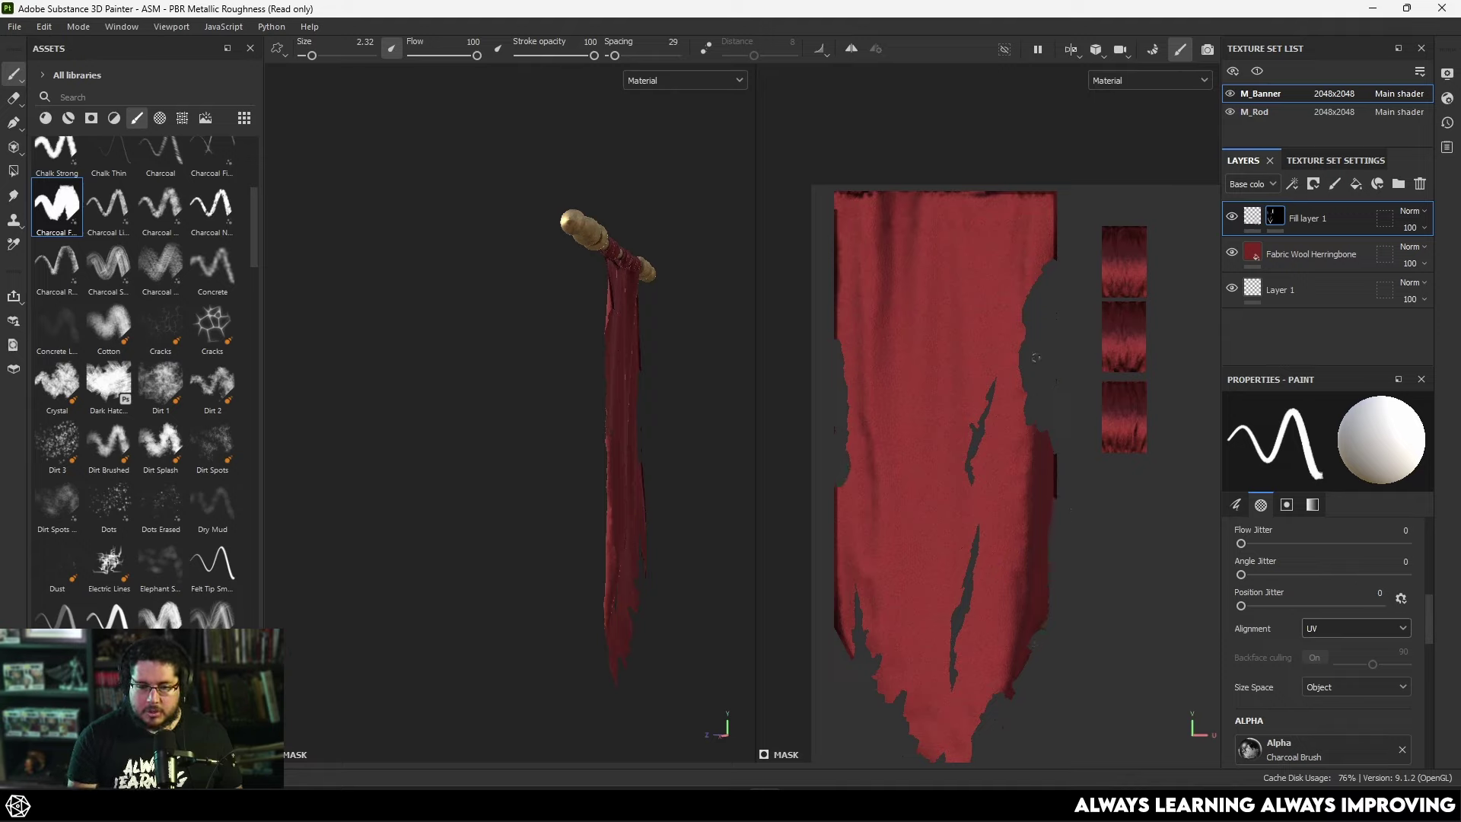
scroll(1096, 506, down, 3)
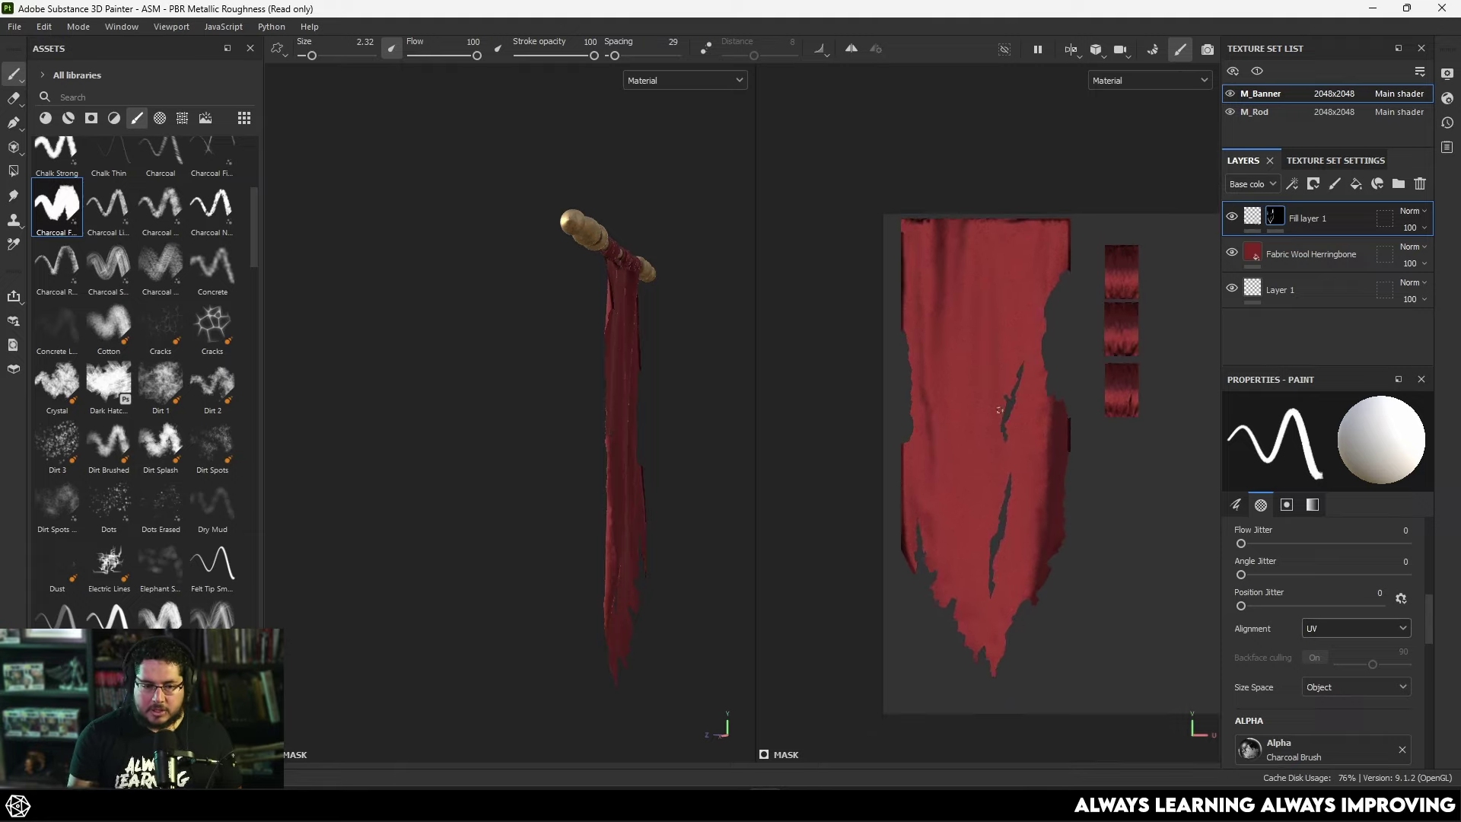
alt+shift+drag(589, 573, 796, 576)
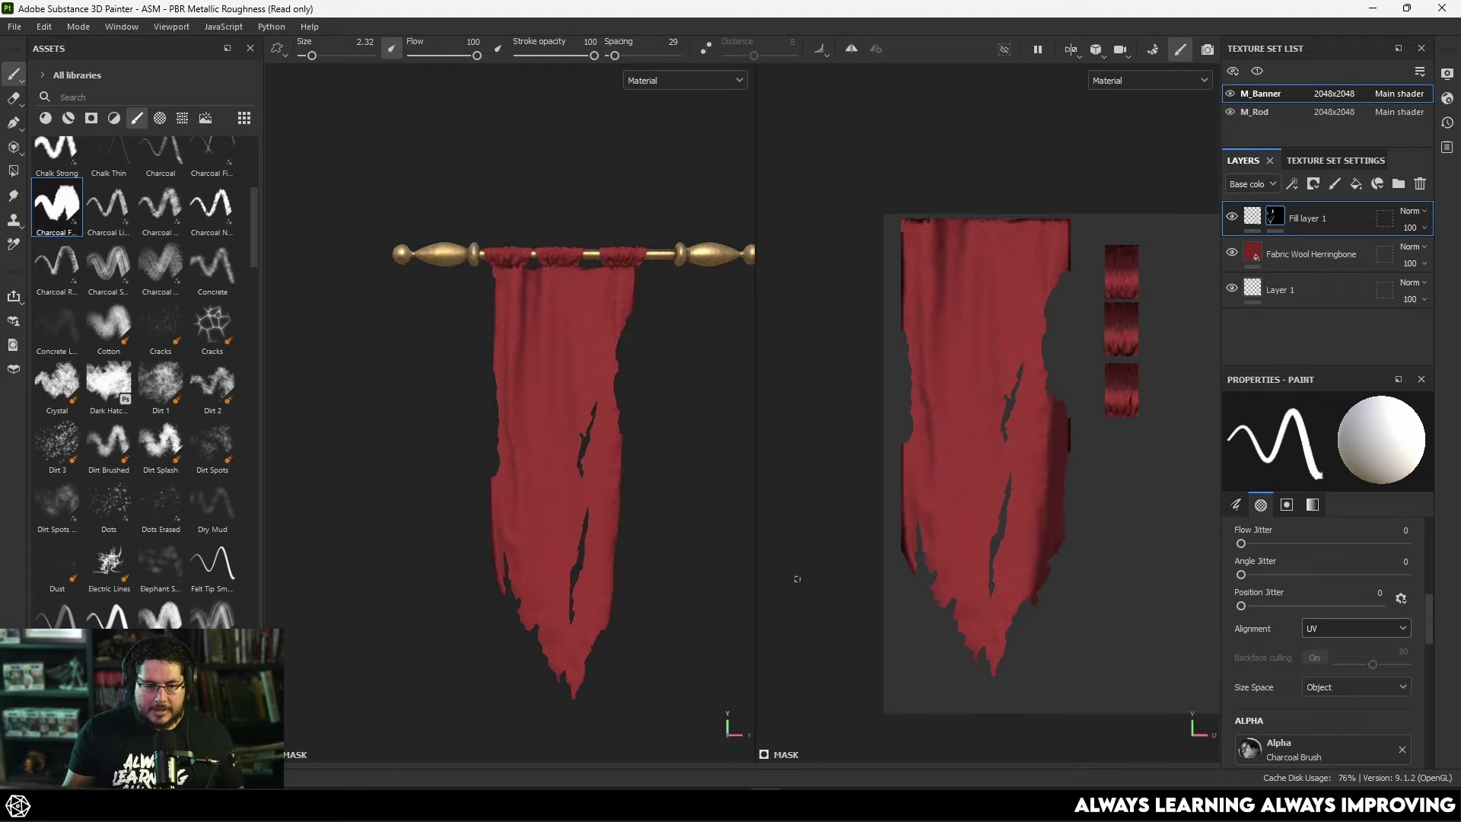
mouse_move(639, 538)
alt+right_down()
mouse_move(619, 516)
mouse_move(658, 532)
alt+right_up()
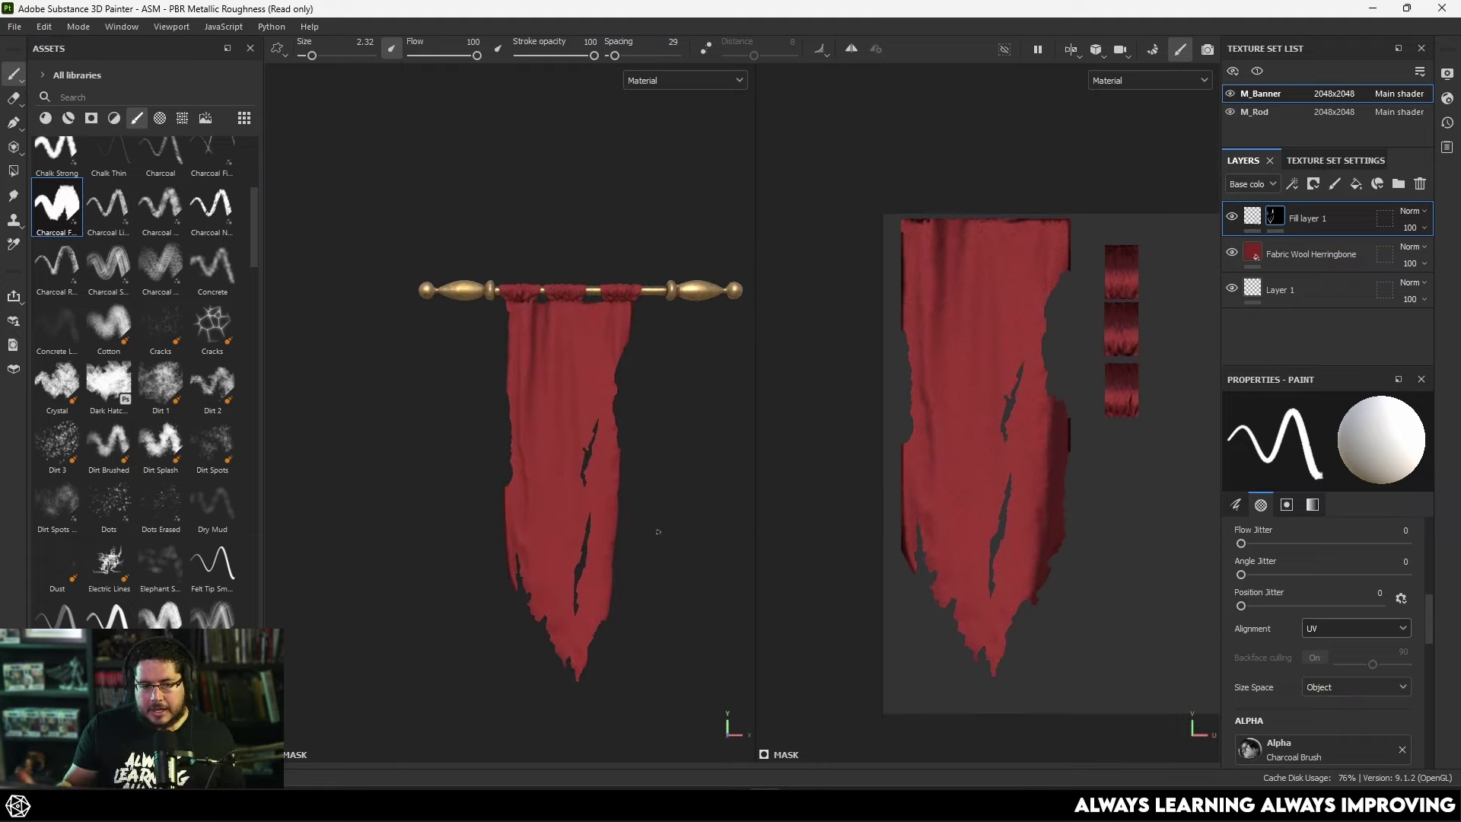
scroll(558, 465, up, 3)
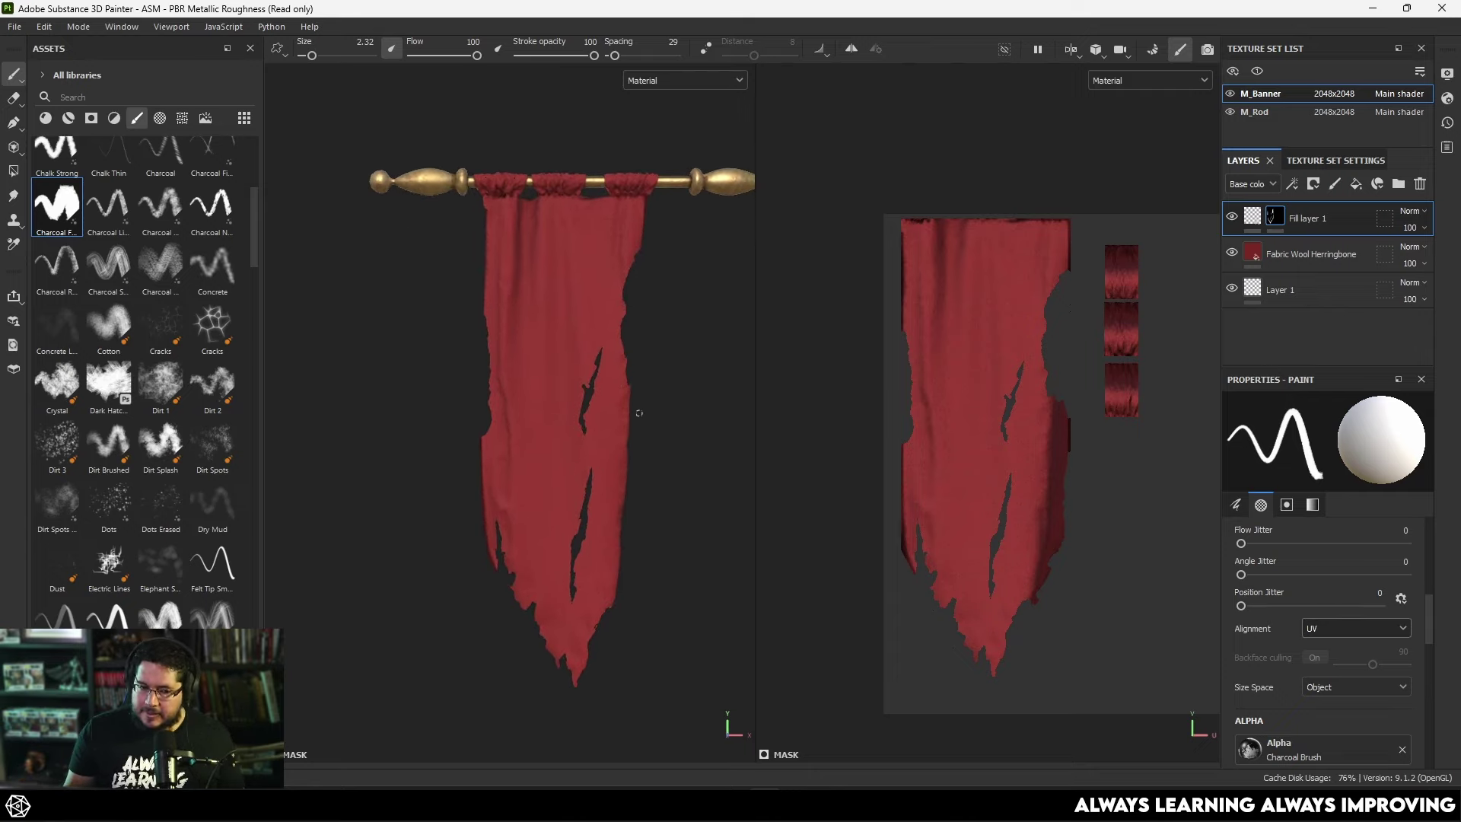
Start a texture export and set its output directory to the BonusChapter folder on the Desktop.
click(13, 26)
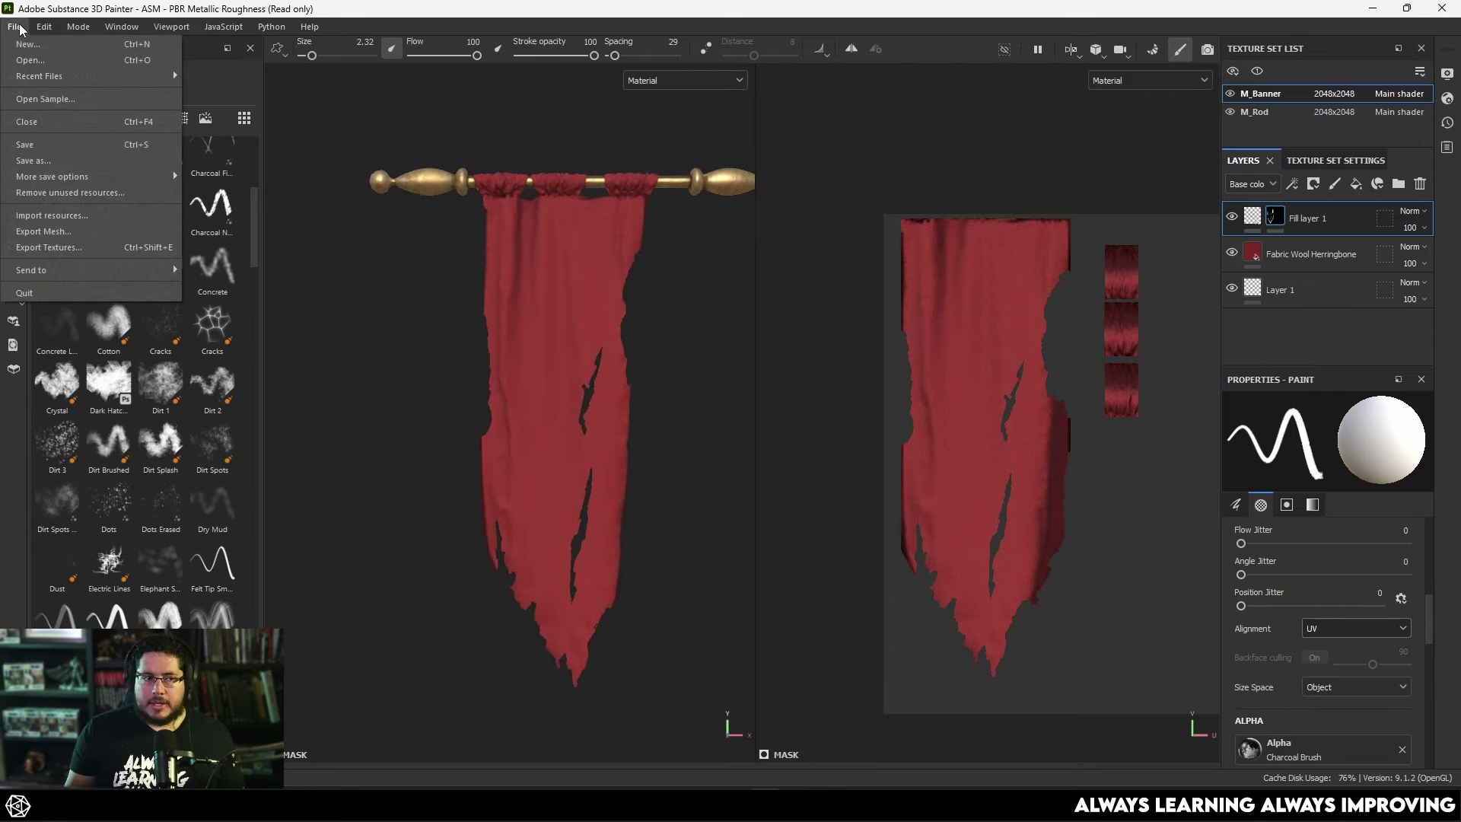
click(74, 247)
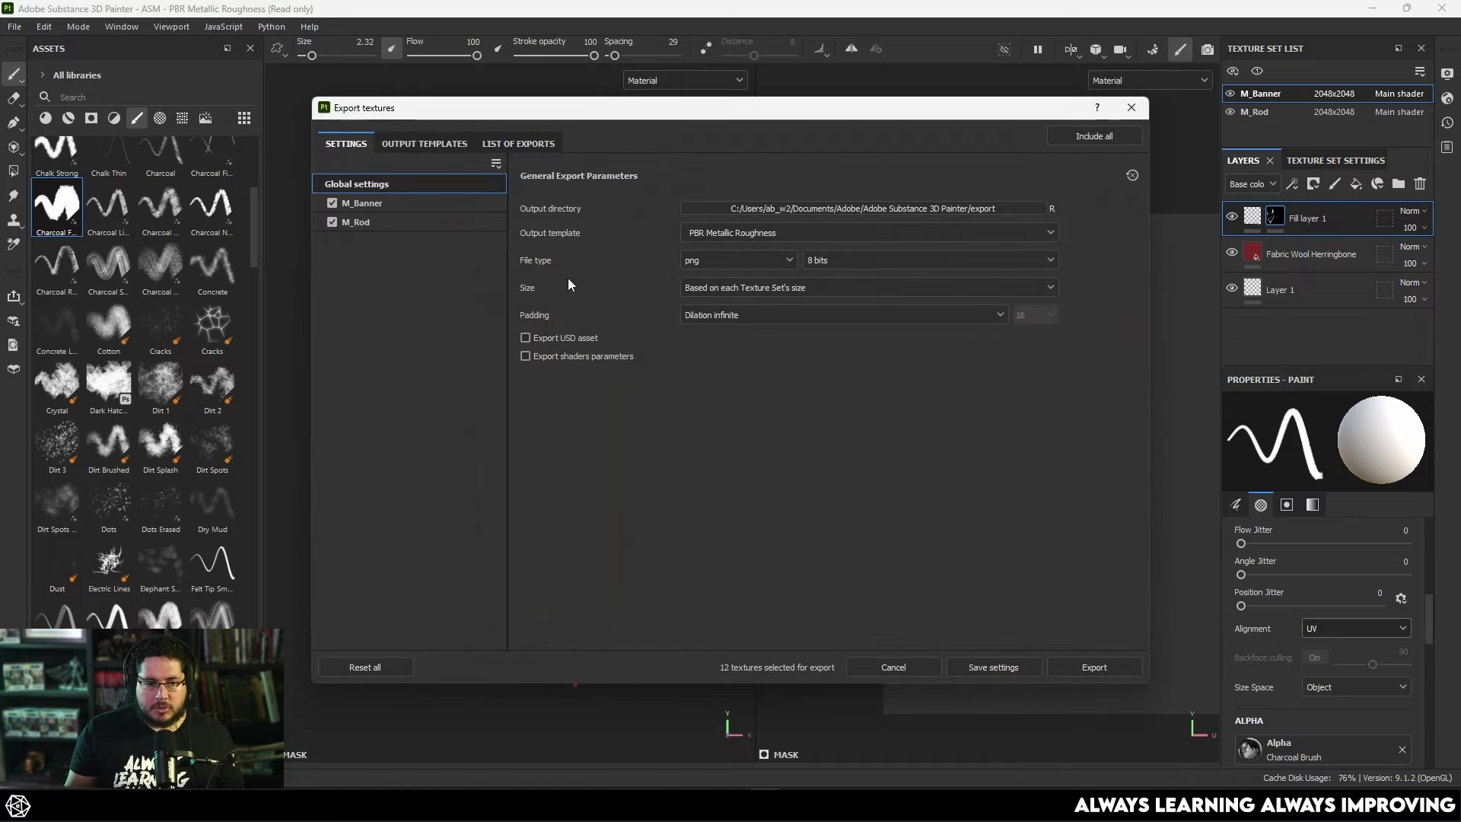
click(812, 208)
click(375, 269)
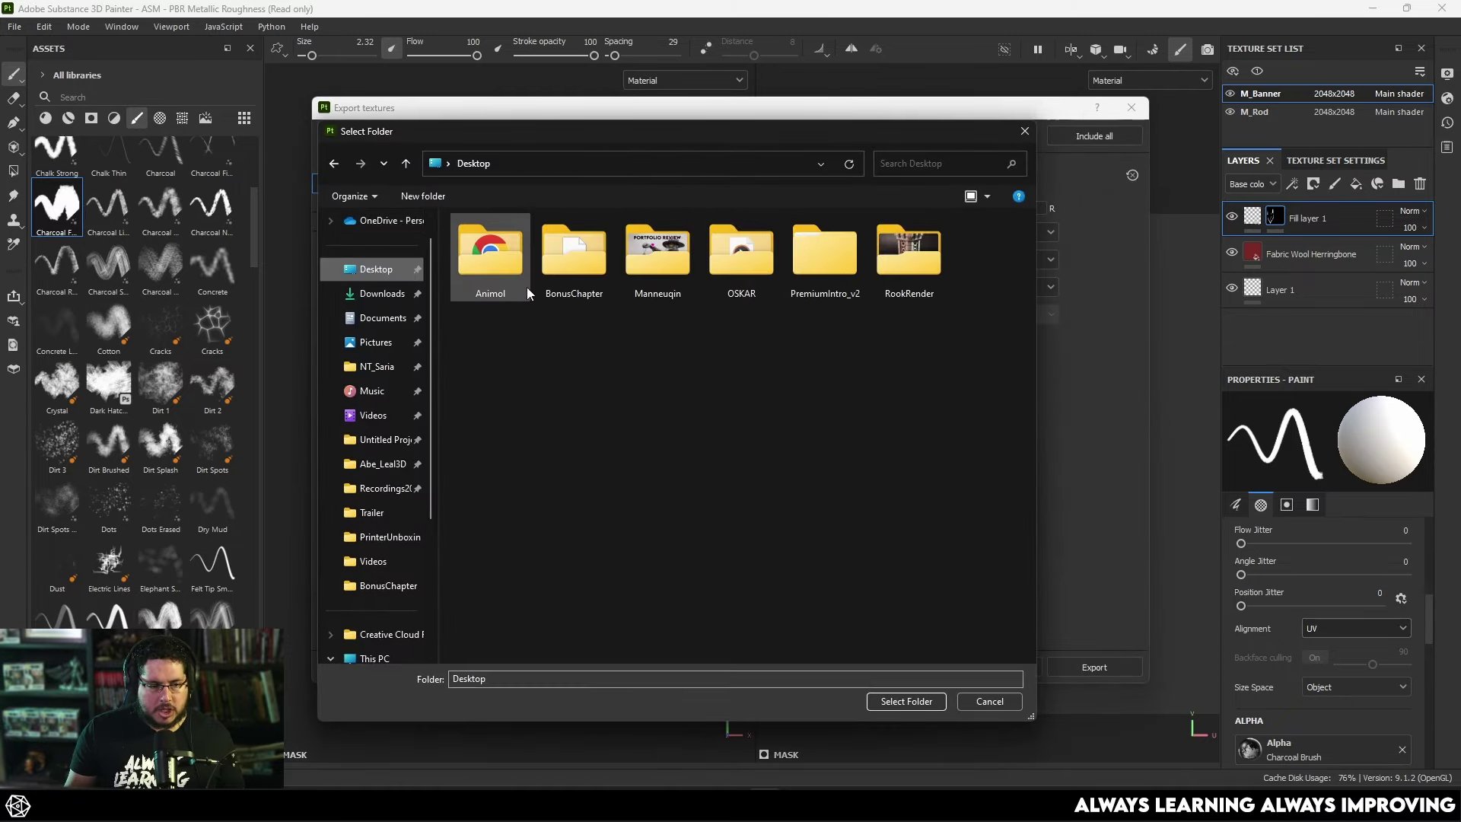
double_click(599, 257)
click(903, 699)
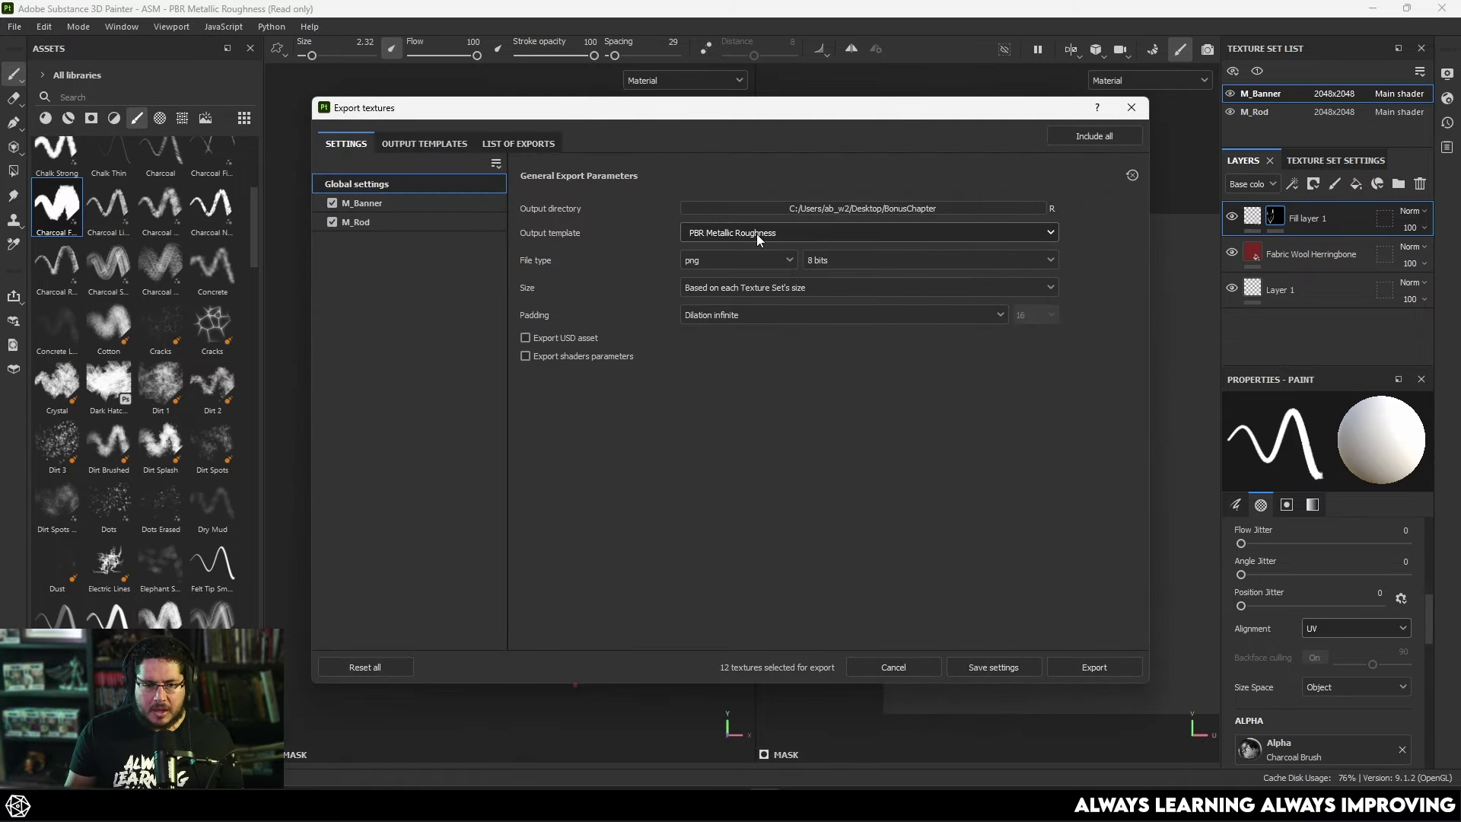
Check the output maps of the PBR Metallic Roughness template, and export the M_Banner and M_Rod textures as 8-bit PNG files.
click(428, 143)
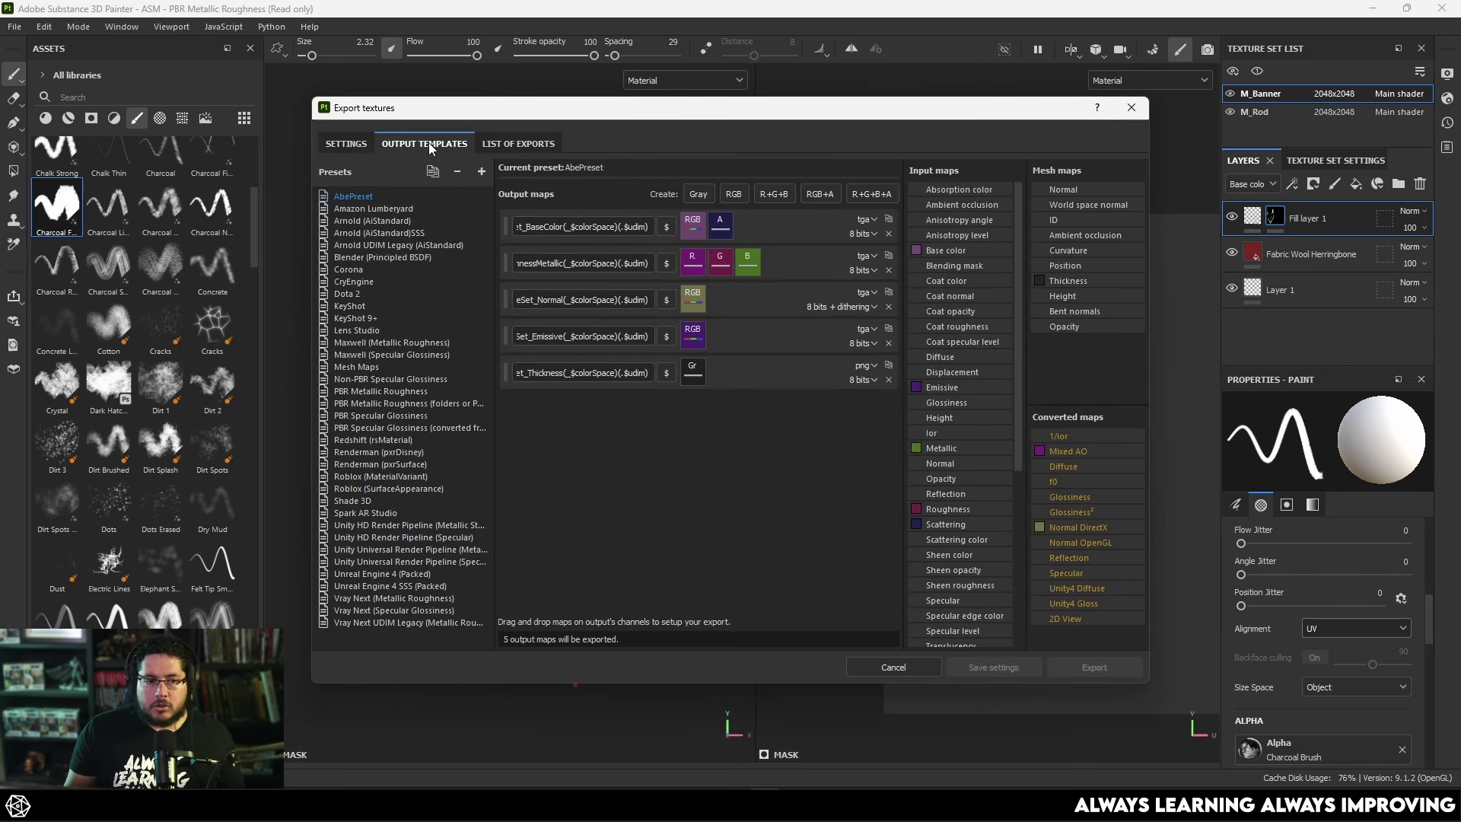
click(380, 391)
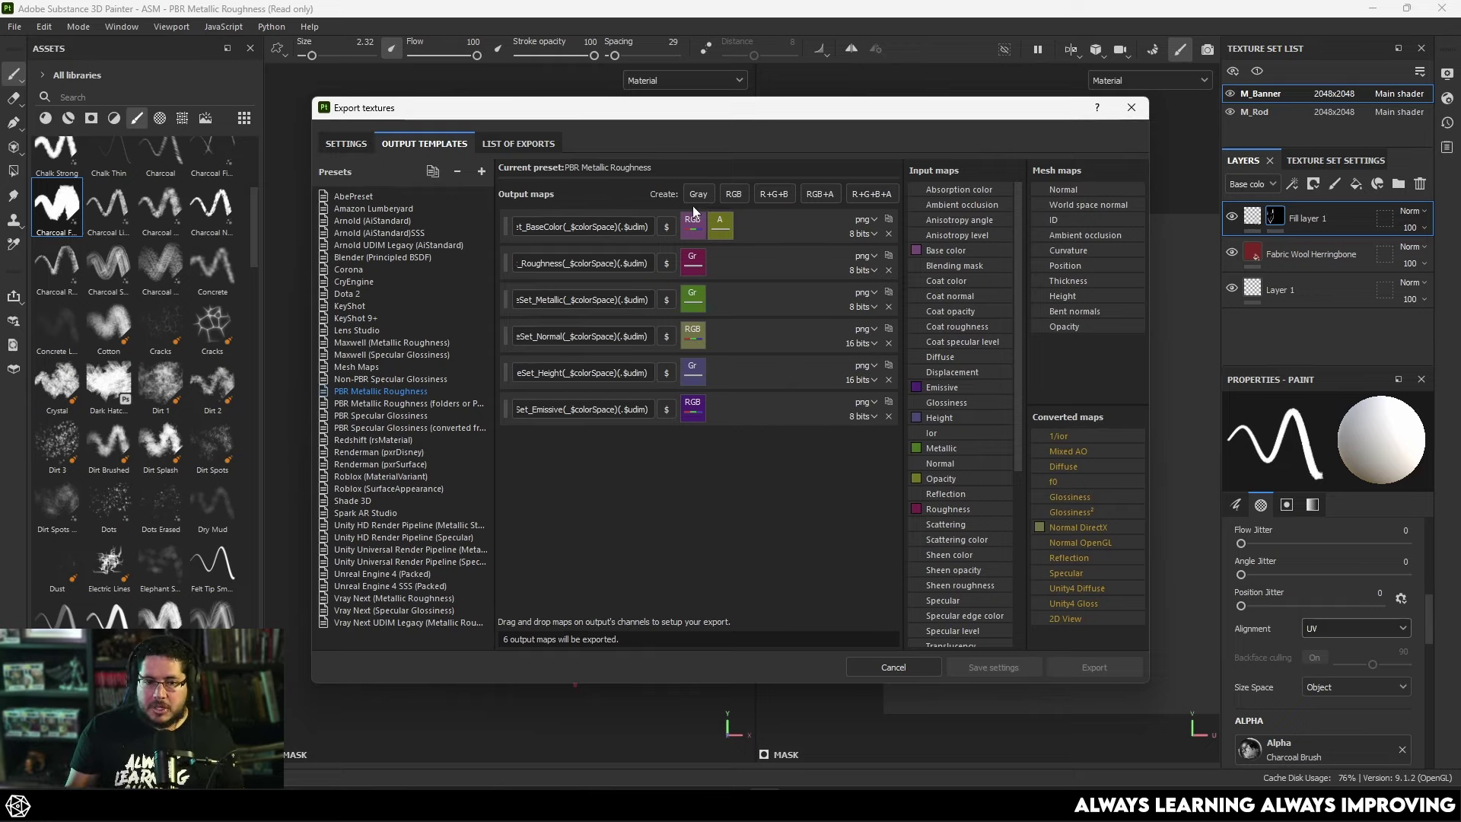
click(352, 146)
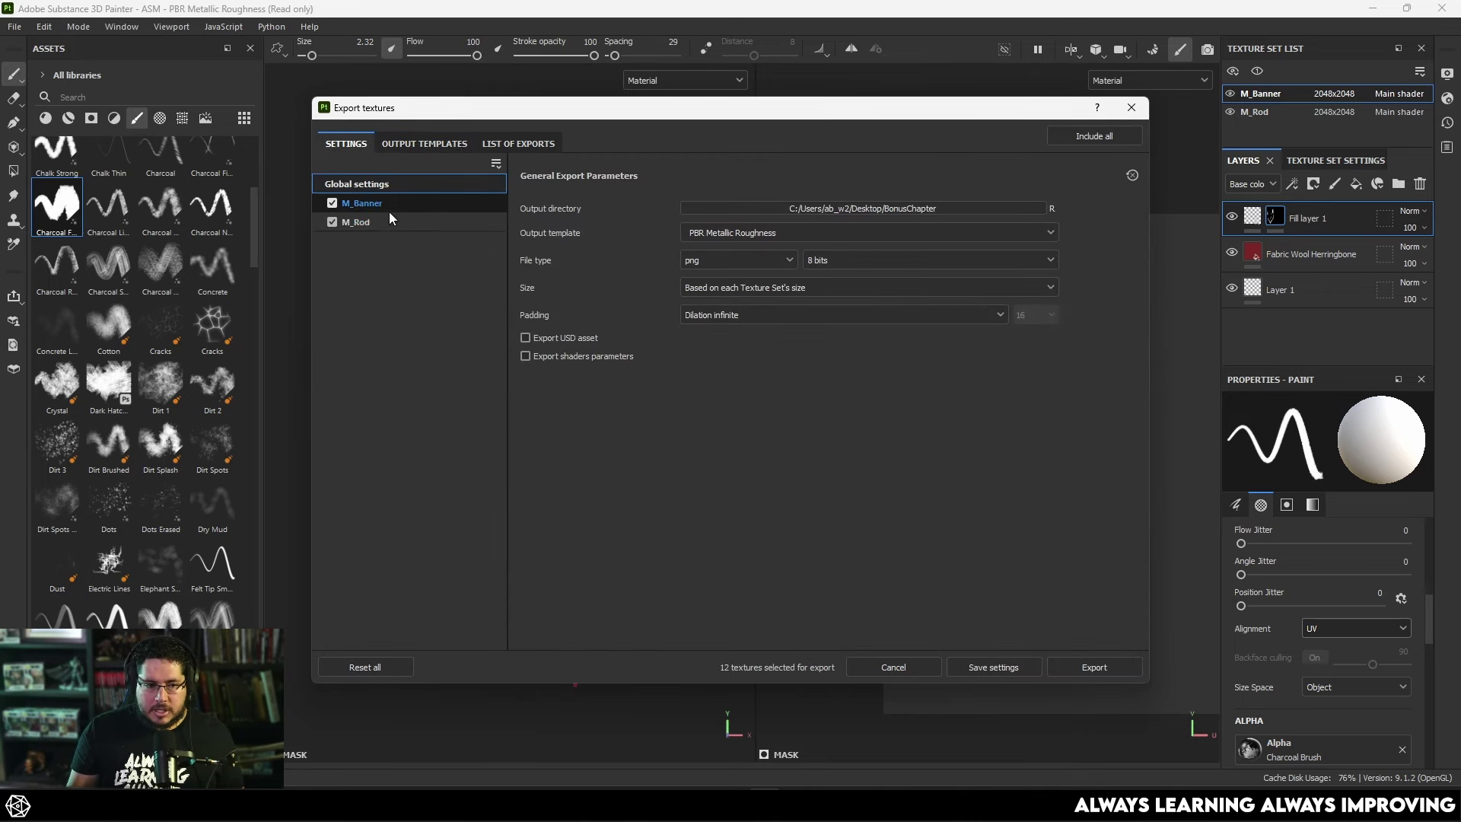
click(1093, 667)
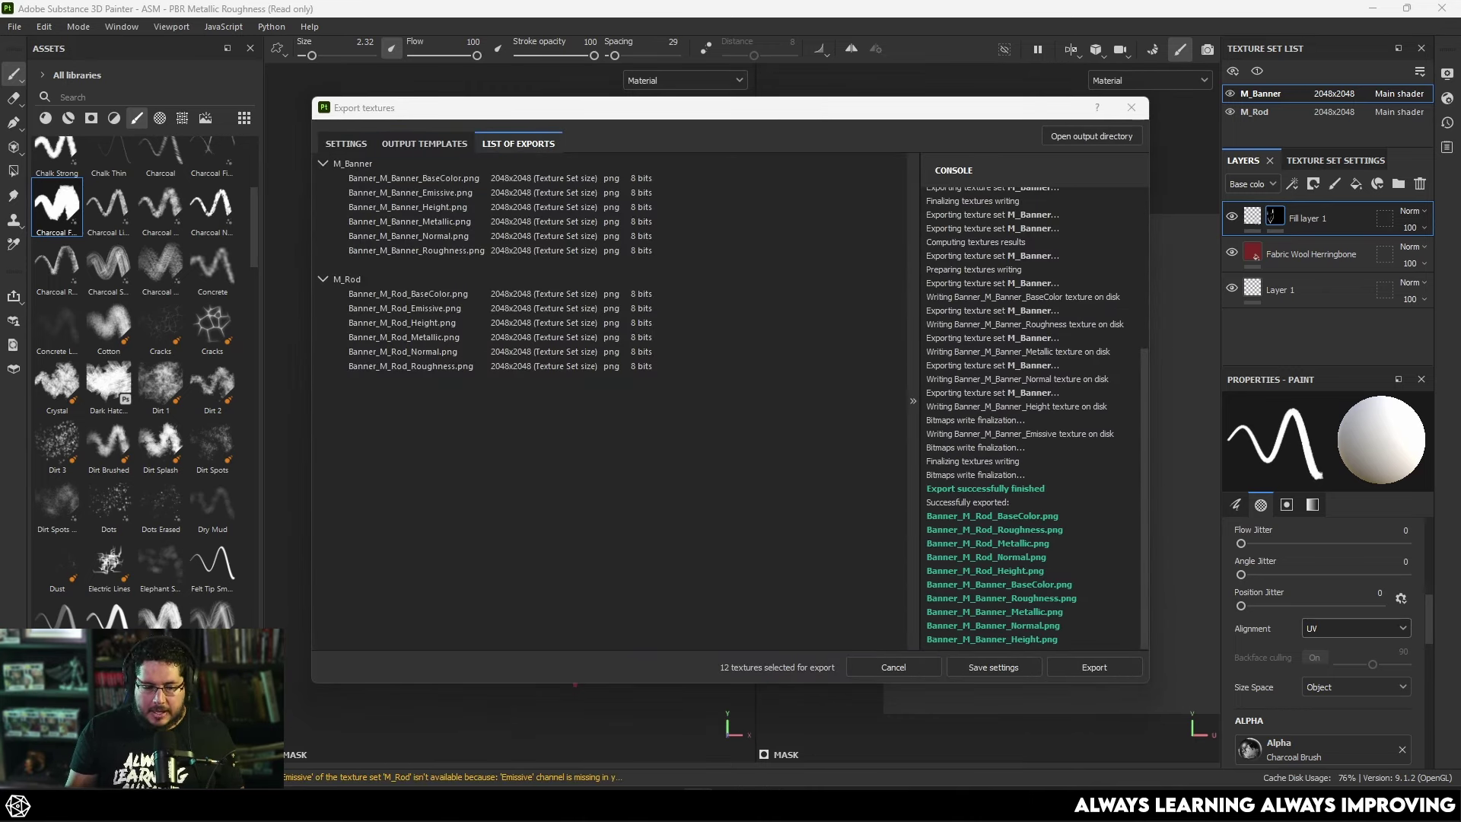
Locate the exported Banner_M_Banner_BaseColor texture in the BonusChapter folder and launch Photoshop to view it.
drag(1460, 99, 950, 97)
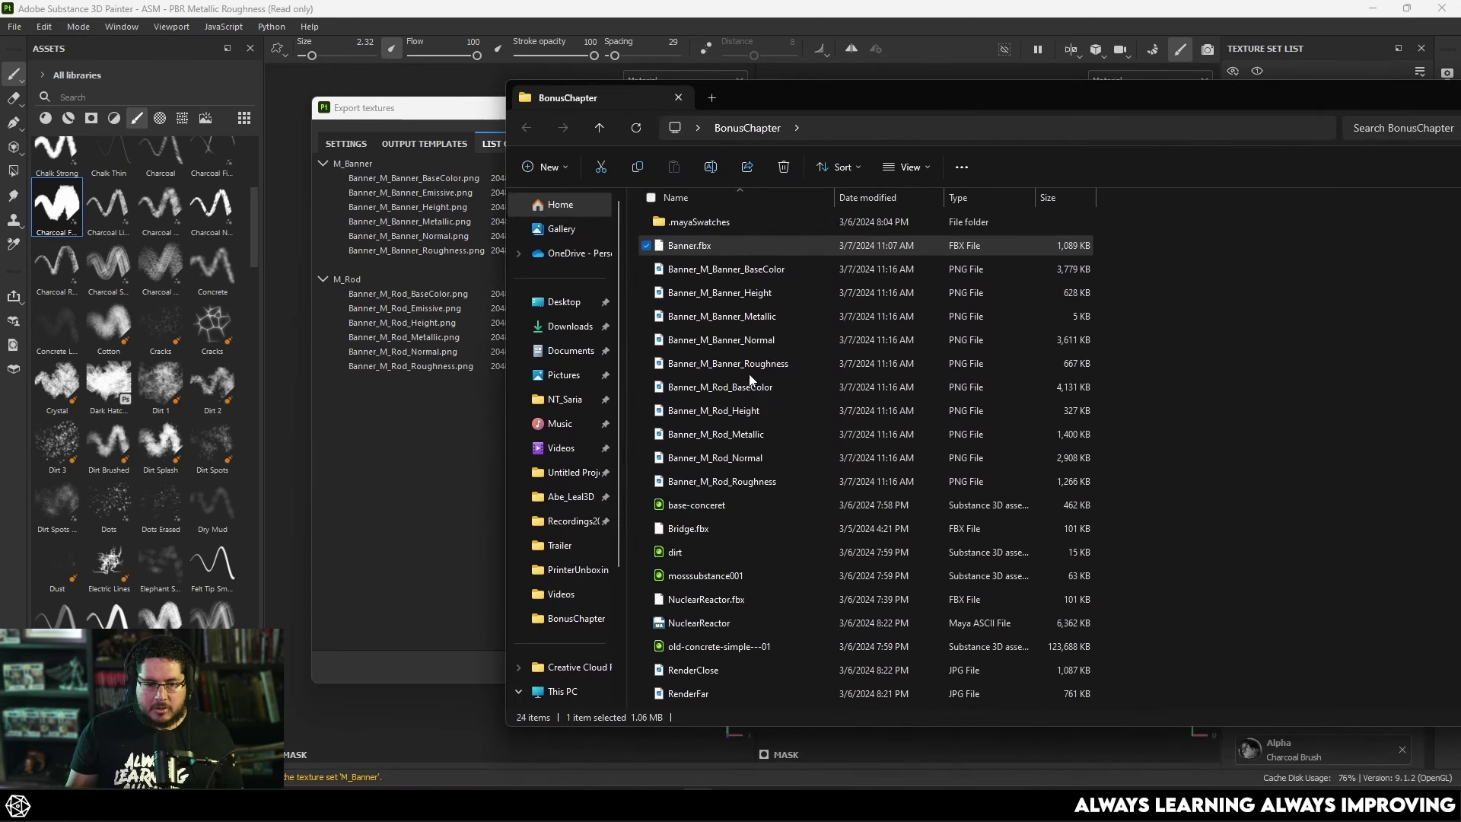
click(733, 272)
click(733, 272)
right_click(706, 266)
click(1166, 306)
key(super)
text(phot)
key(Return)
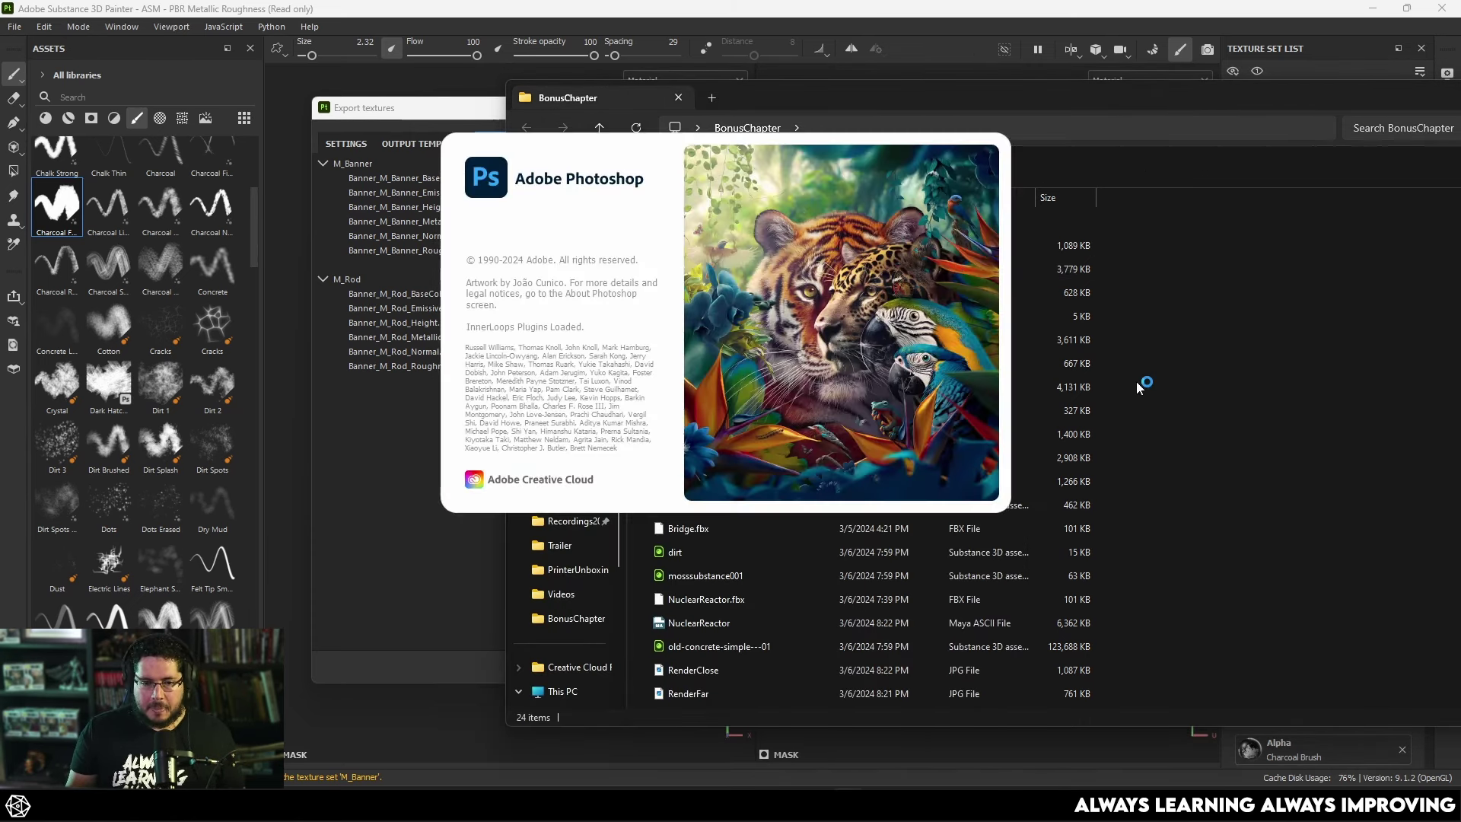
click(1184, 371)
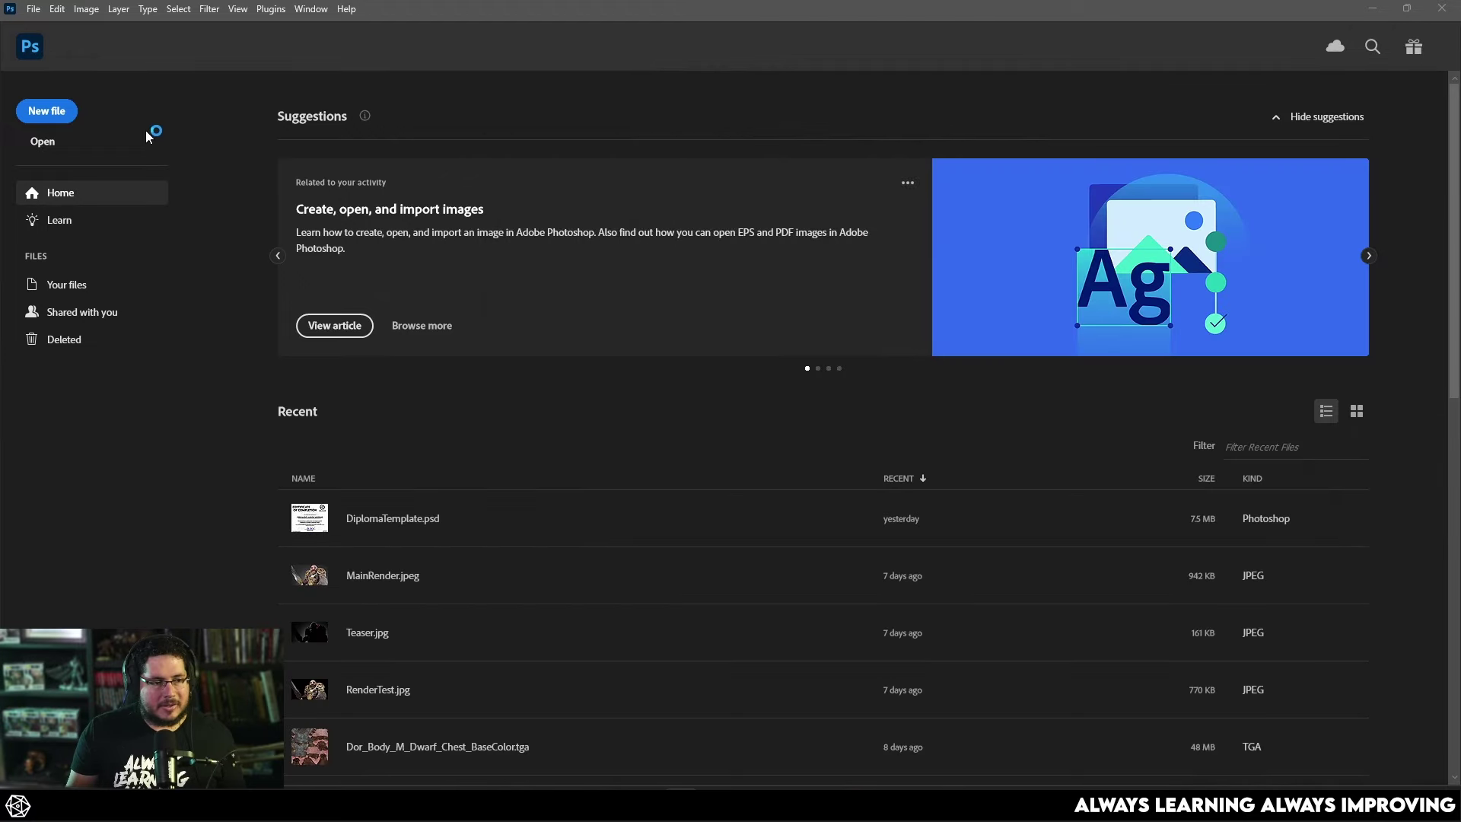
Open Banner_M_Banner_BaseColor.png in Photoshop and examine its channels and transparent areas.
click(42, 114)
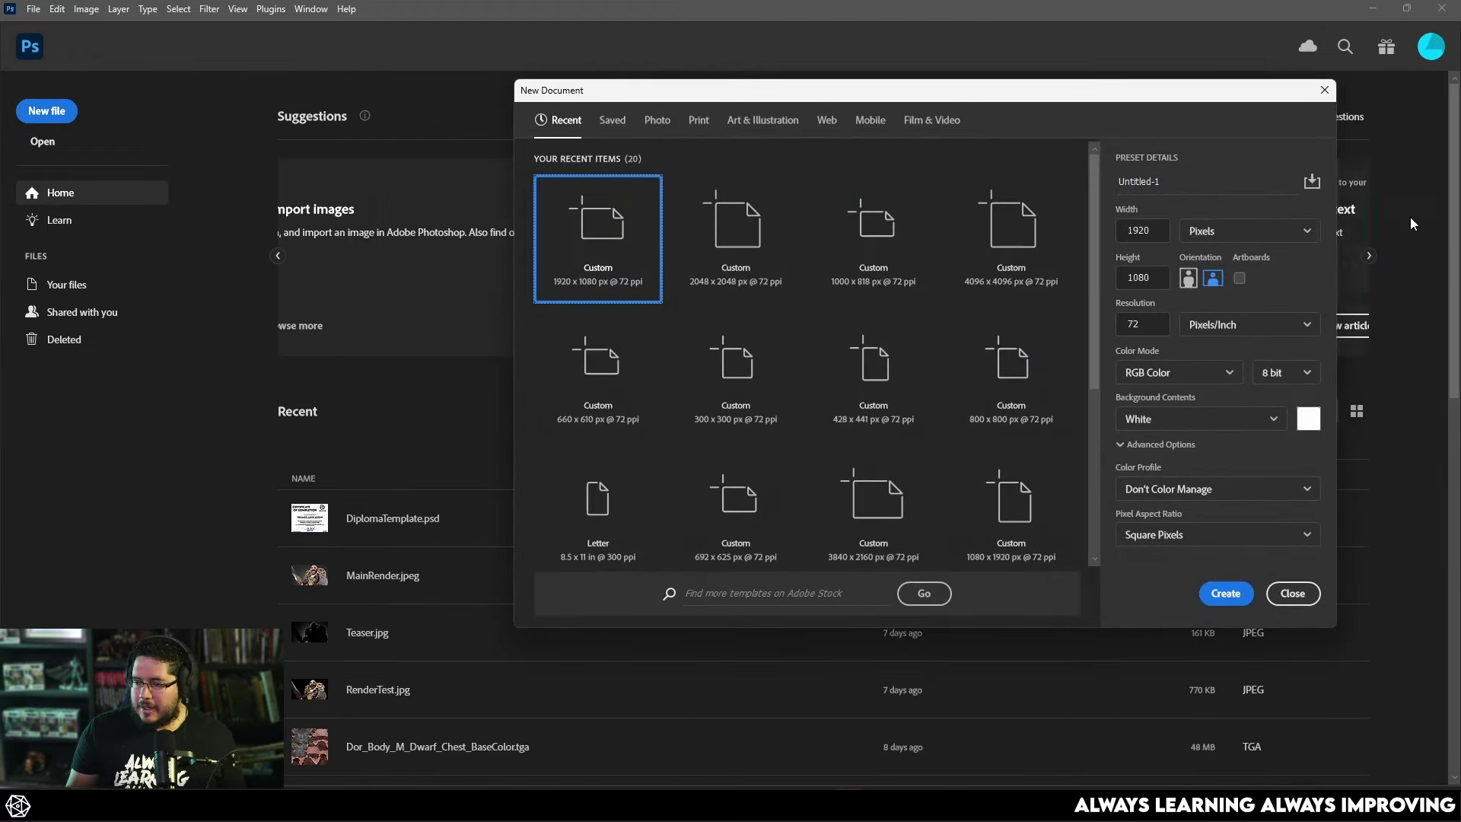
click(1325, 91)
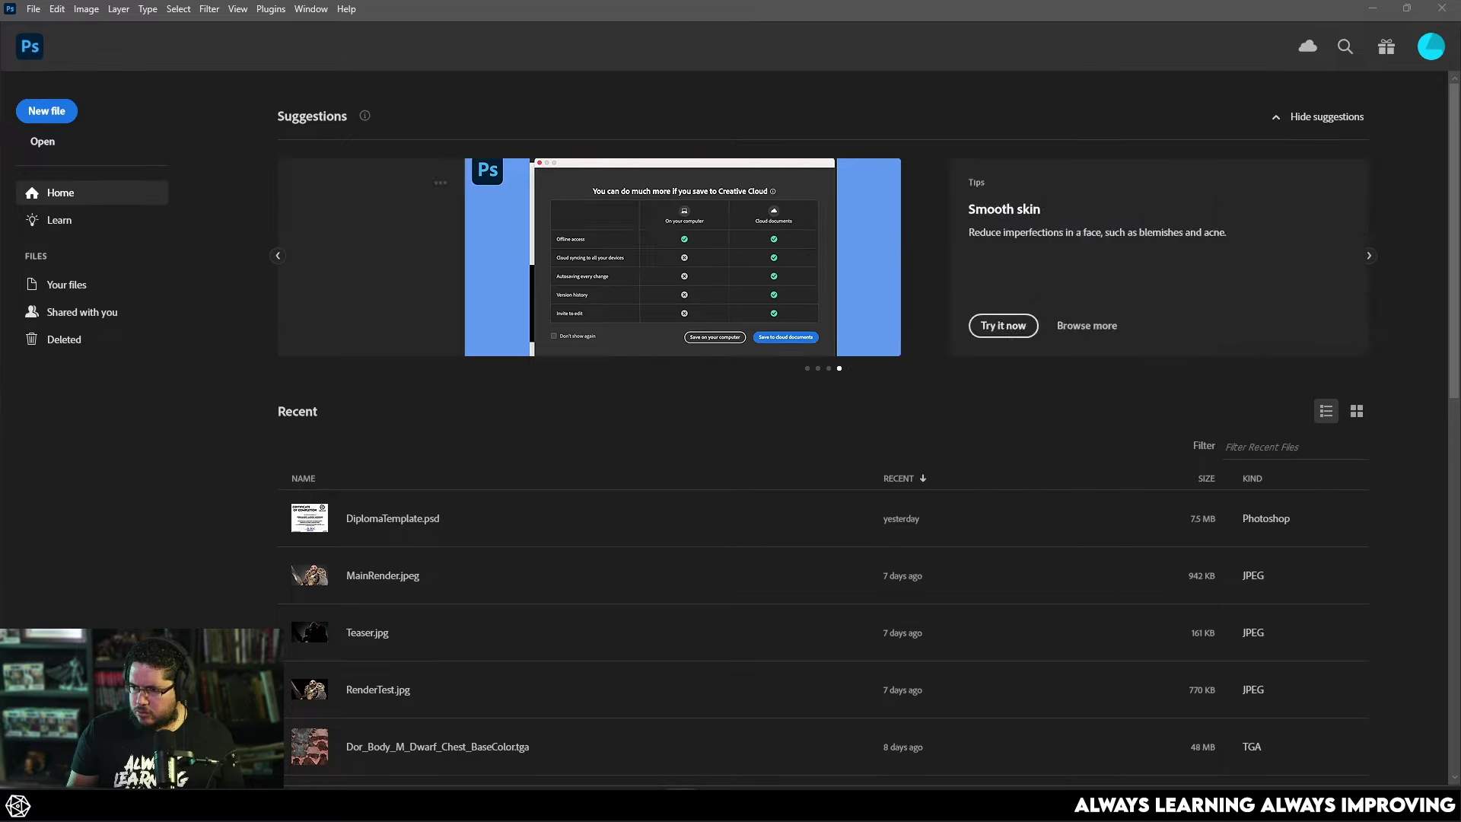
drag(1457, 290, 763, 482)
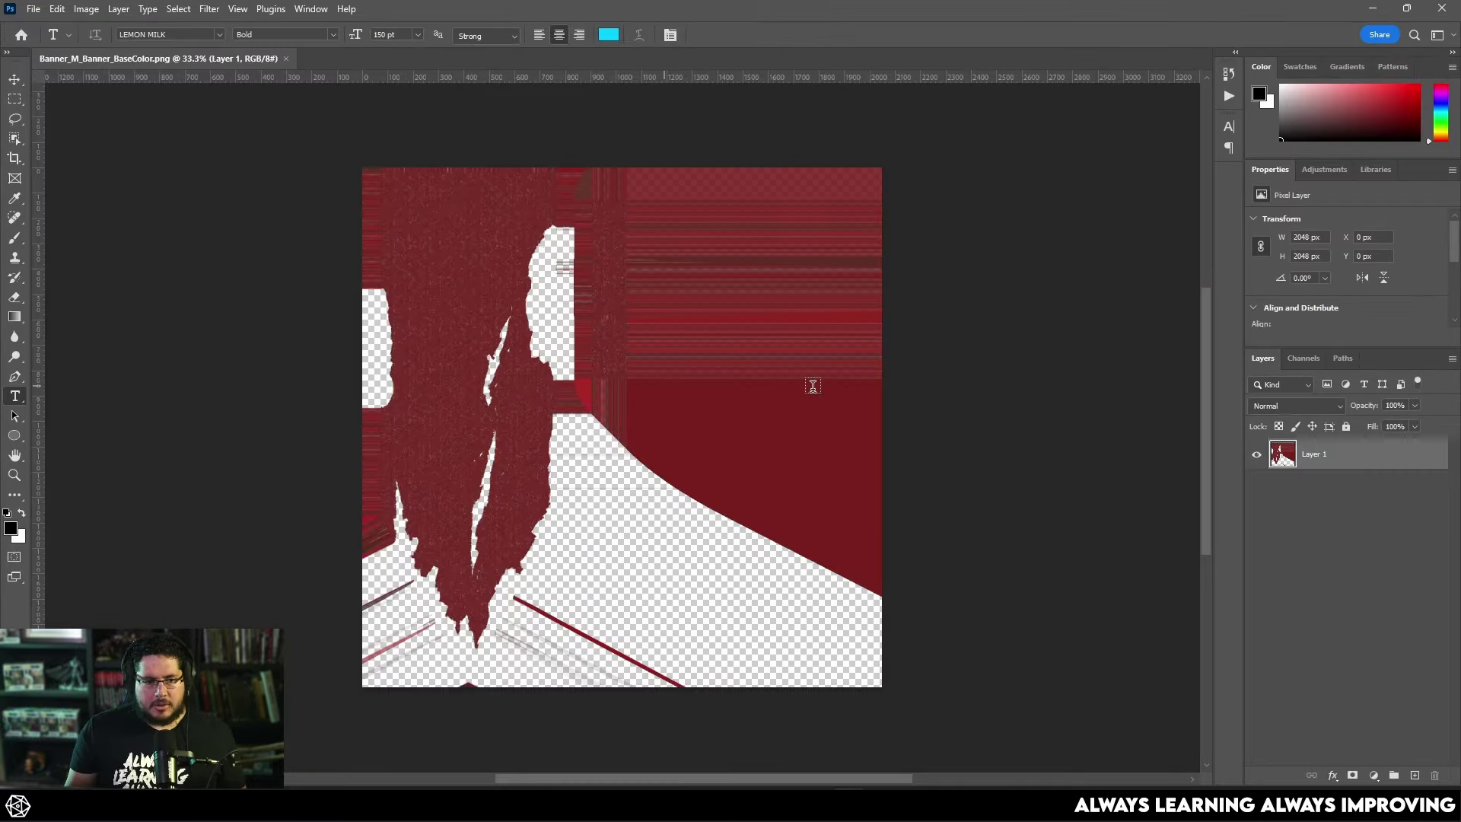
click(1304, 358)
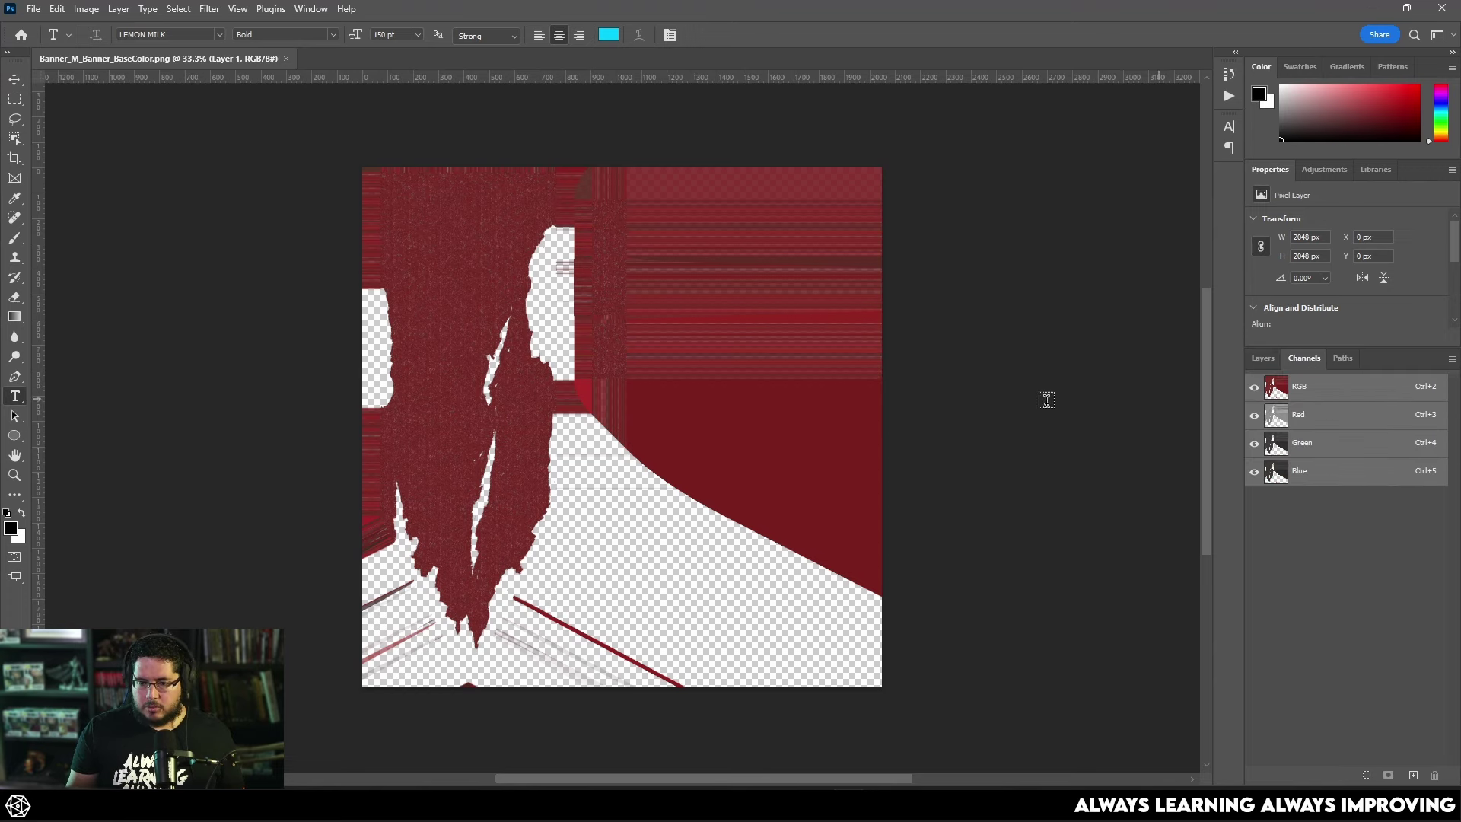
alt+scroll(545, 411, up, 8)
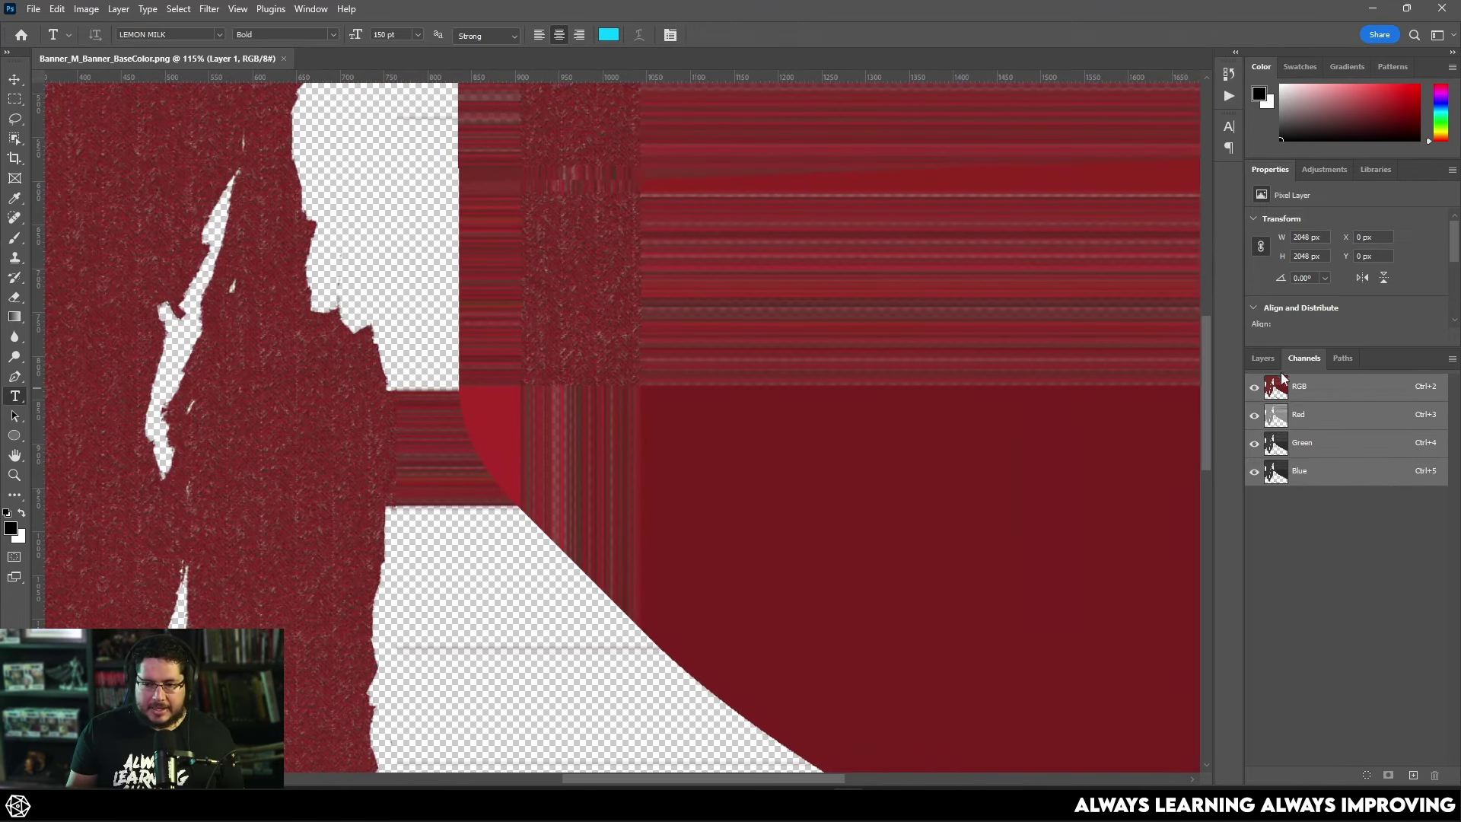
click(1261, 359)
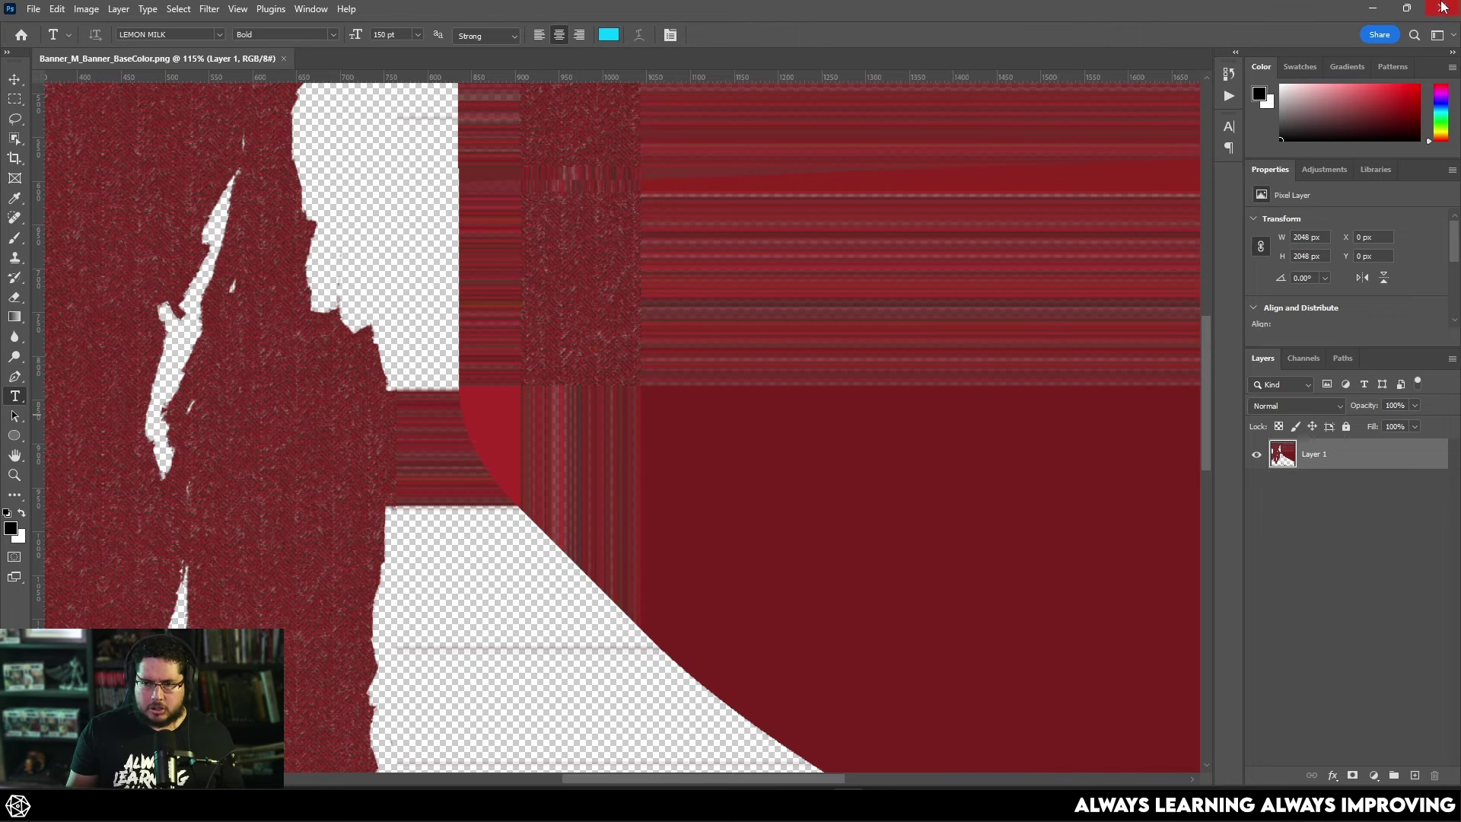
Close Photoshop and the texture export dialog, and switch to Marmoset Toolbag with an empty scene.
click(1441, 8)
key(super)
text(marm)
key(Return)
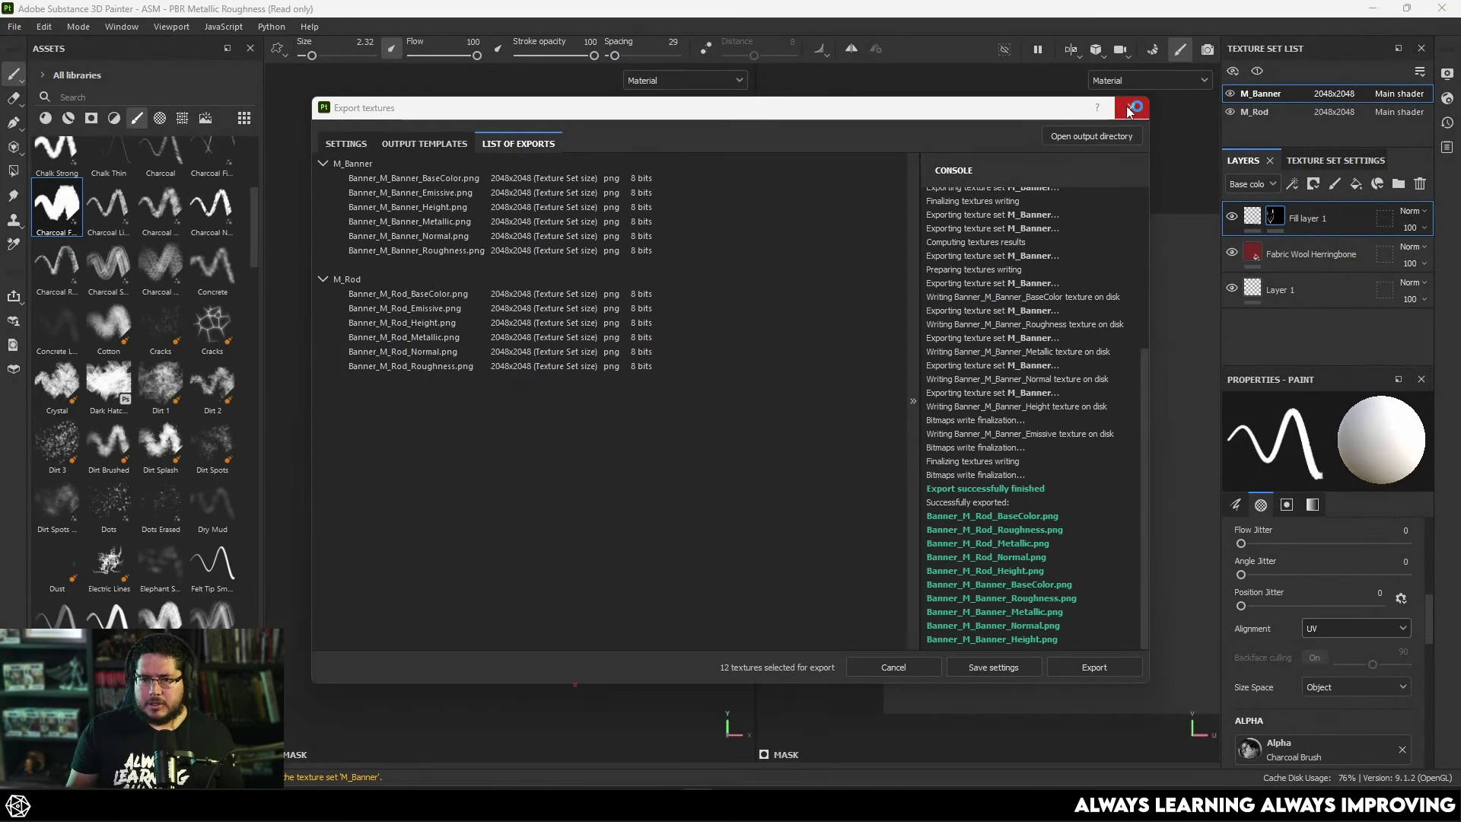
click(1131, 108)
click(1372, 8)
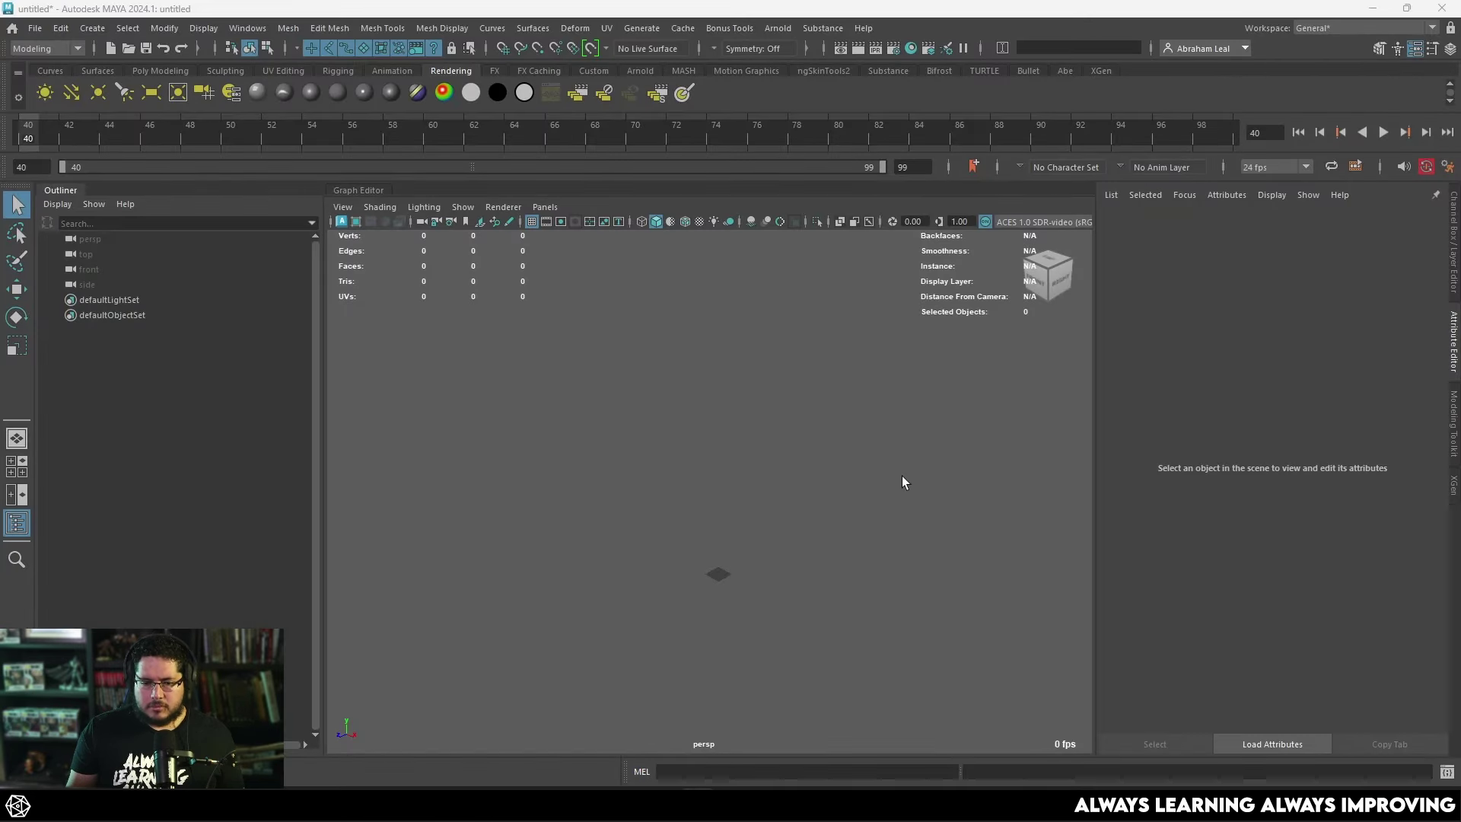
click(1372, 8)
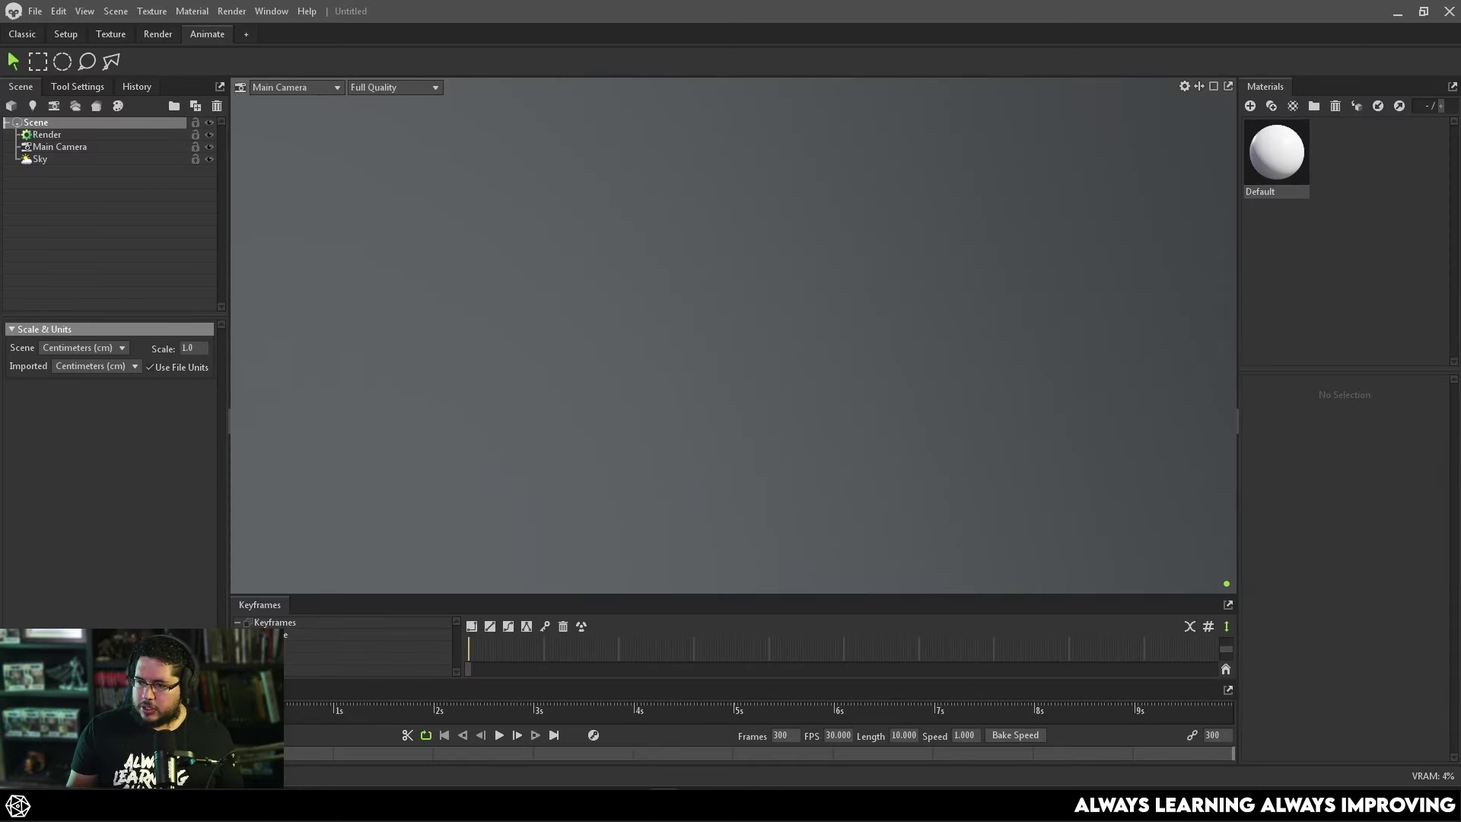
Import the Banner.fbx model into the scene and assign Banner_M_Banner_BaseColor as the albedo map of the M_Banner material.
drag(838, 365, 790, 356)
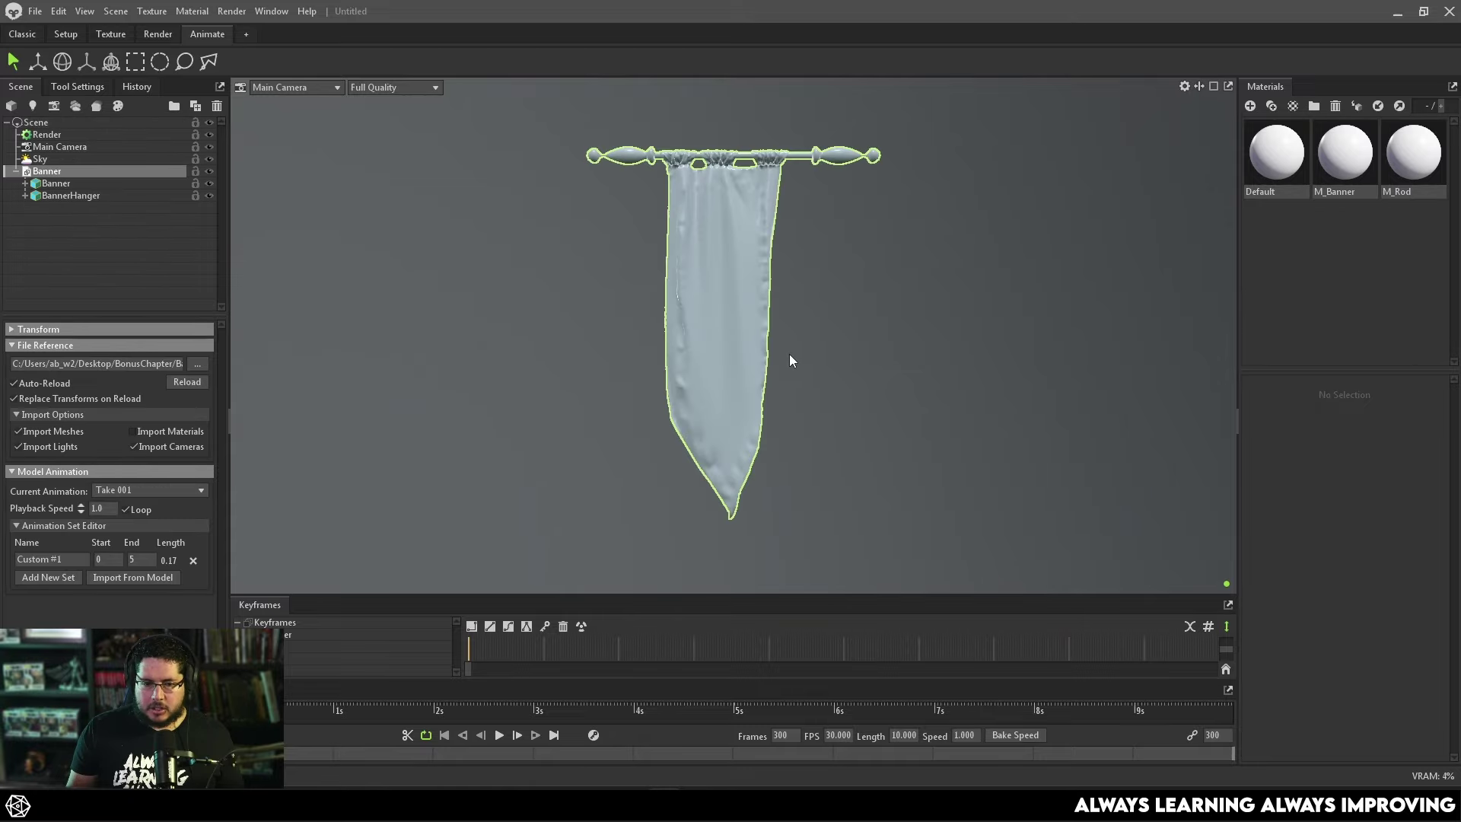
click(1337, 178)
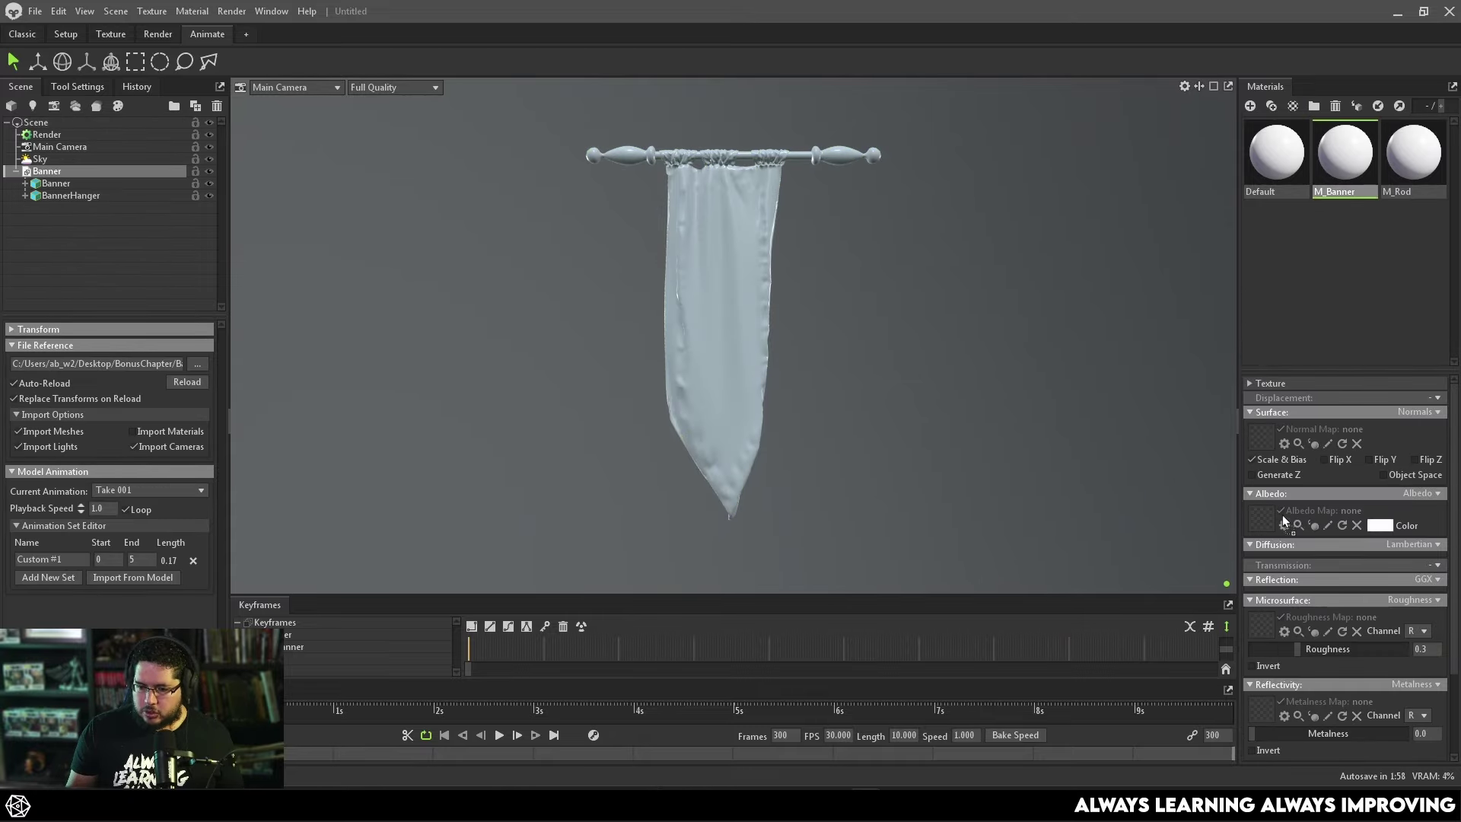
drag(1260, 518, 1261, 519)
drag(806, 259, 749, 239)
right_drag(749, 240, 915, 350)
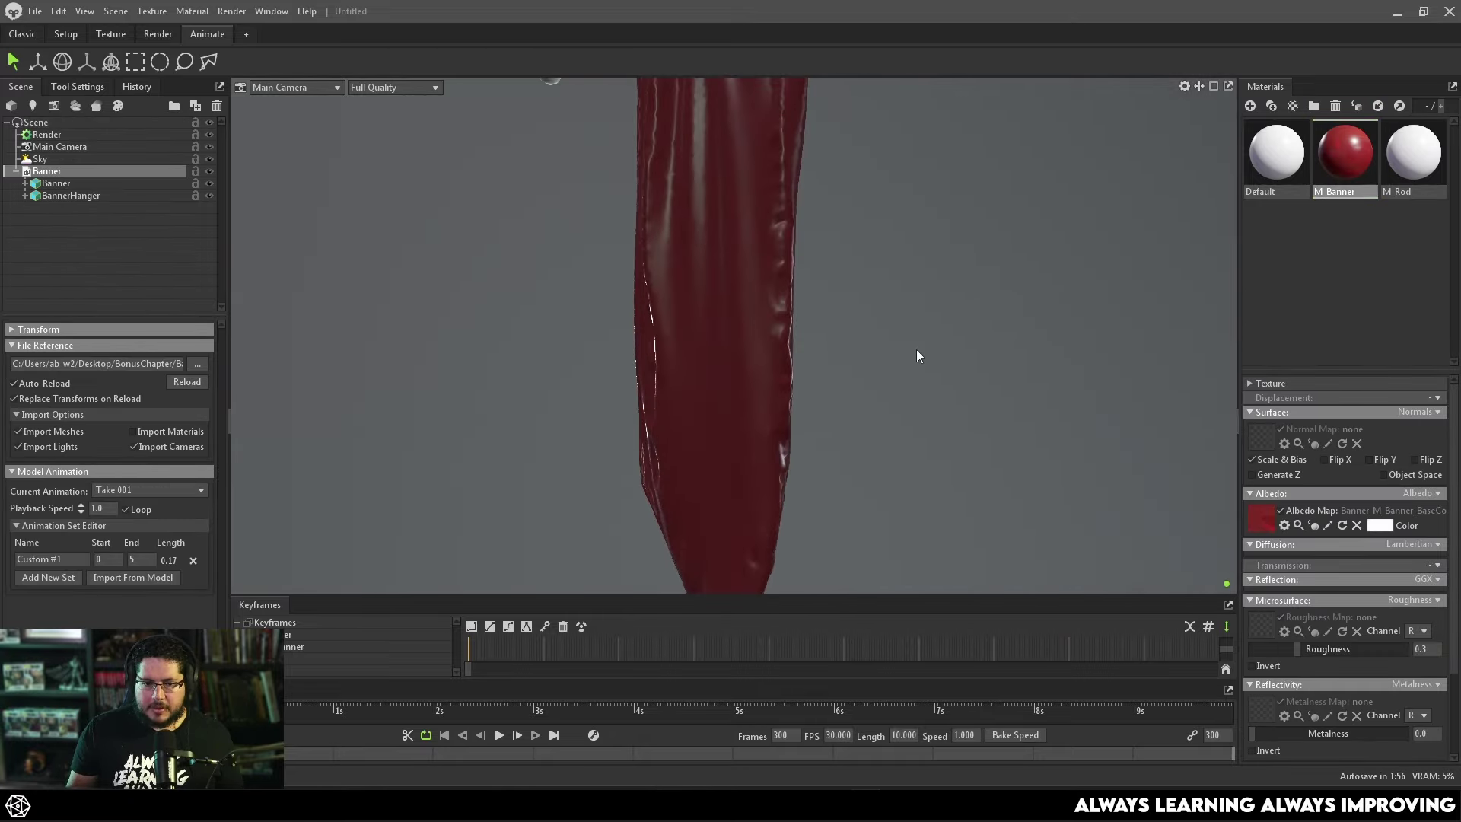
middle_drag(915, 350, 906, 297)
Set the M_Banner material's transparency mode to Cutout, using the albedo alpha.
scroll(1301, 546, down, 3)
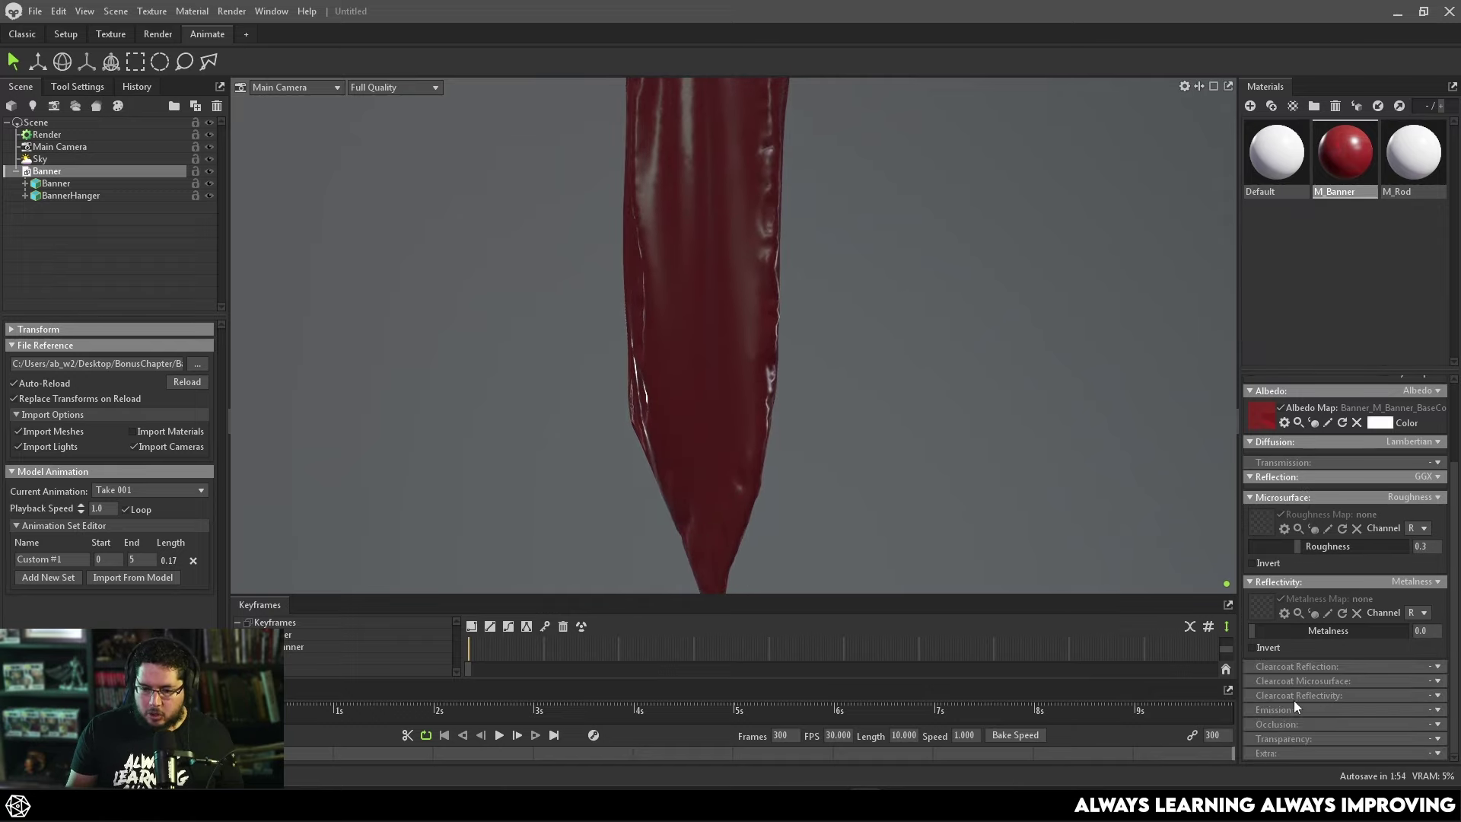
click(1436, 739)
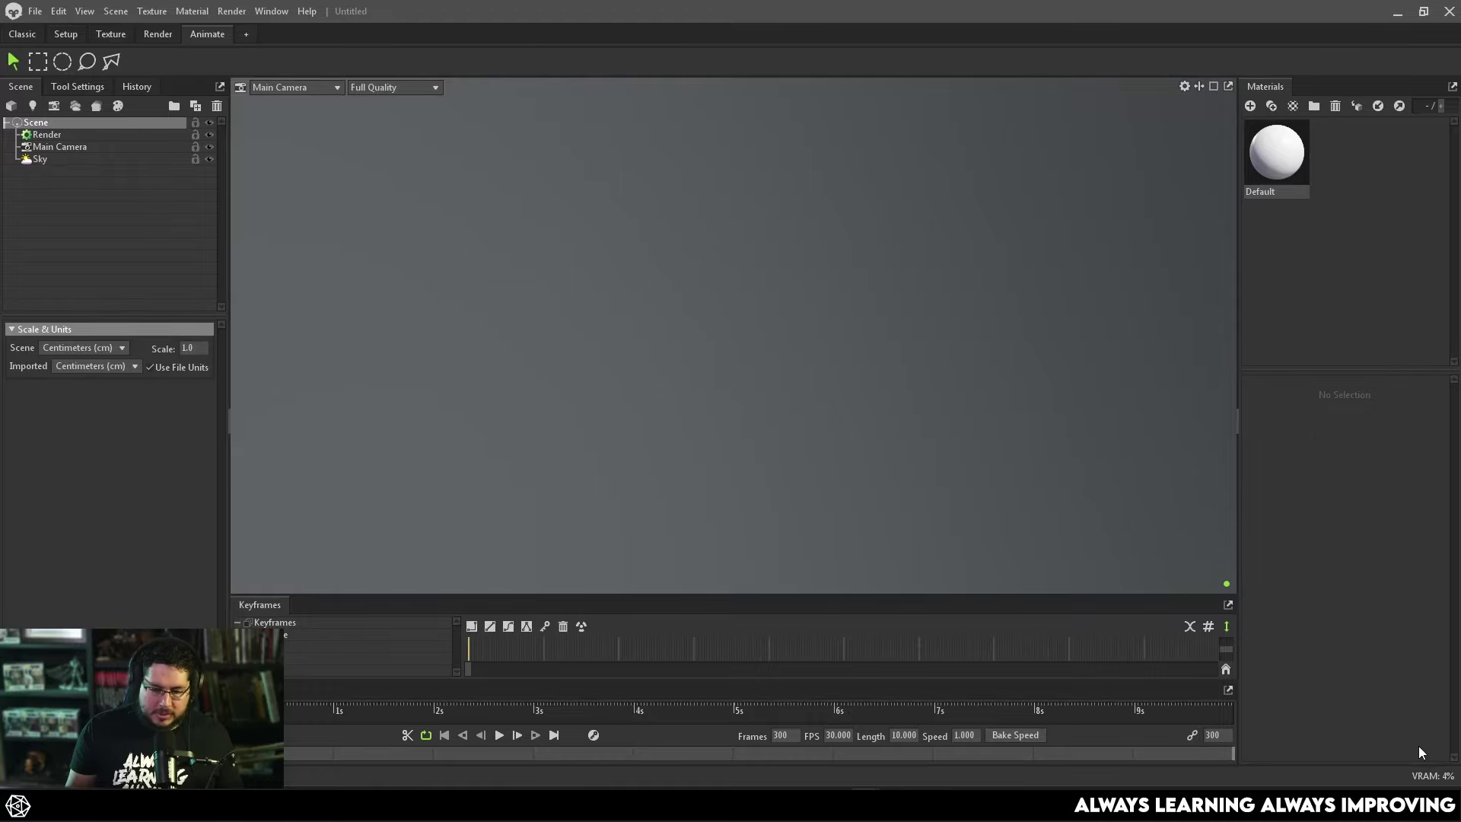
click(1449, 10)
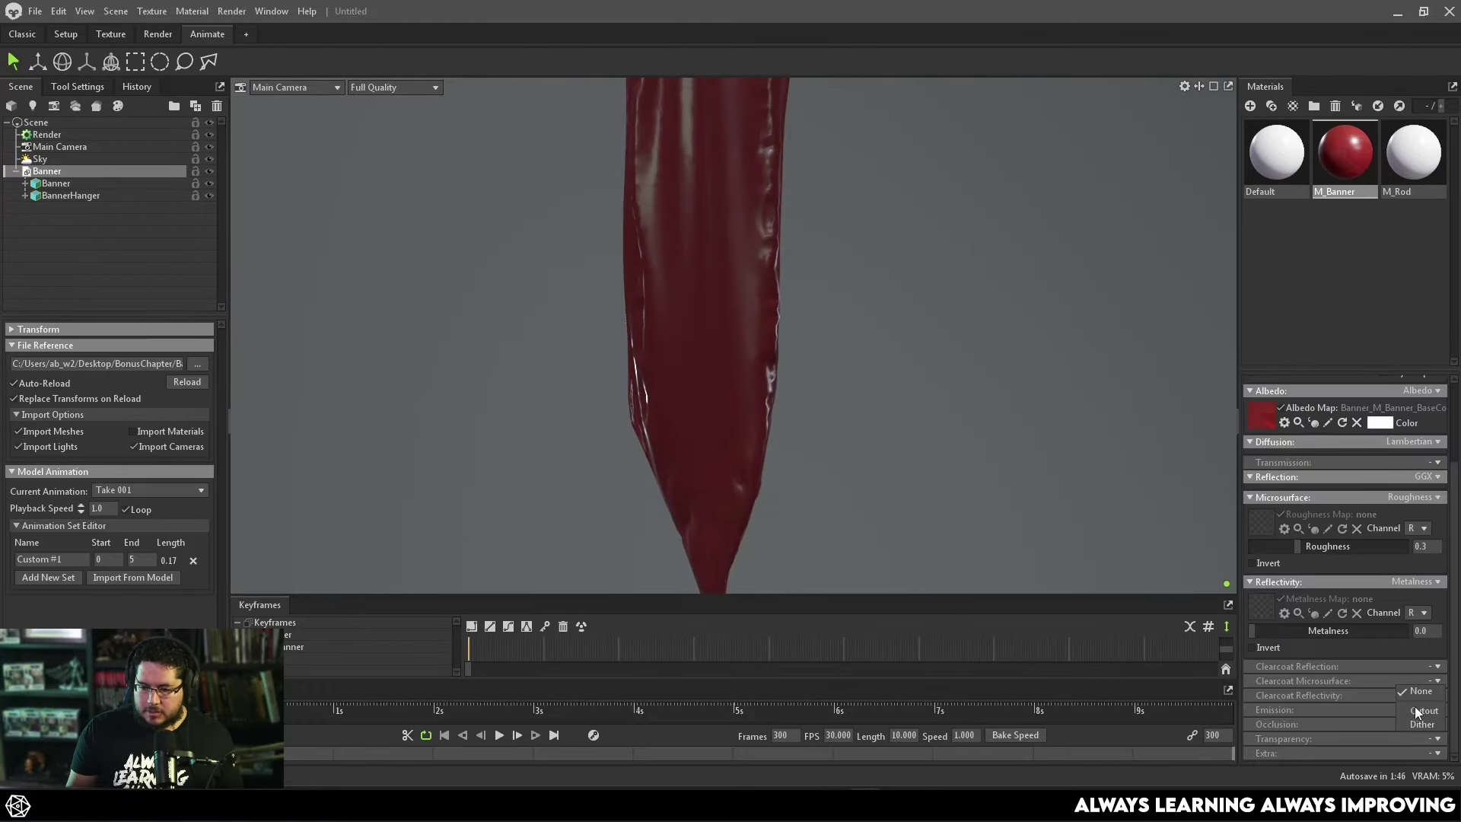
click(1417, 712)
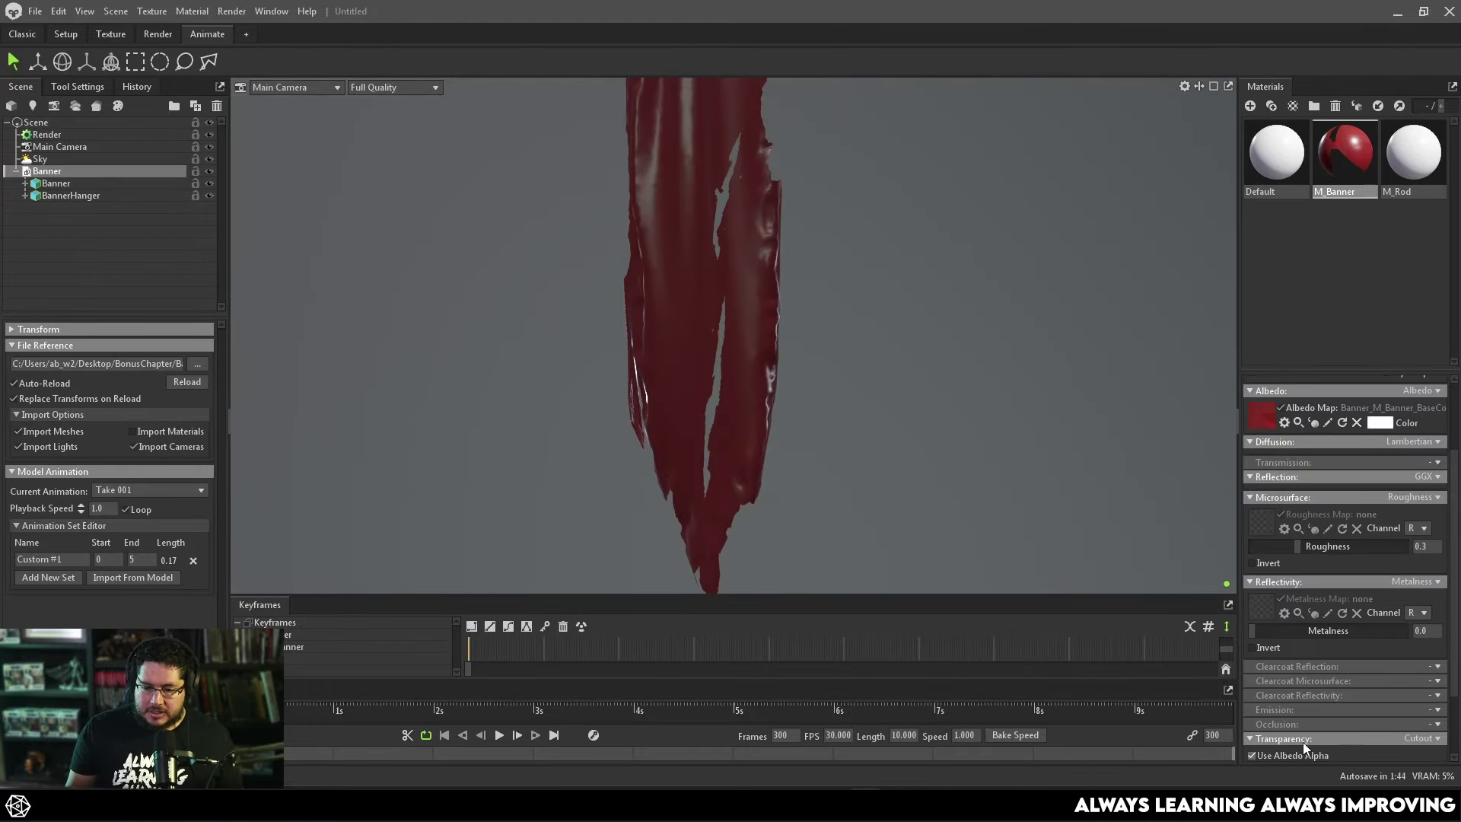
scroll(1299, 738, down, 2)
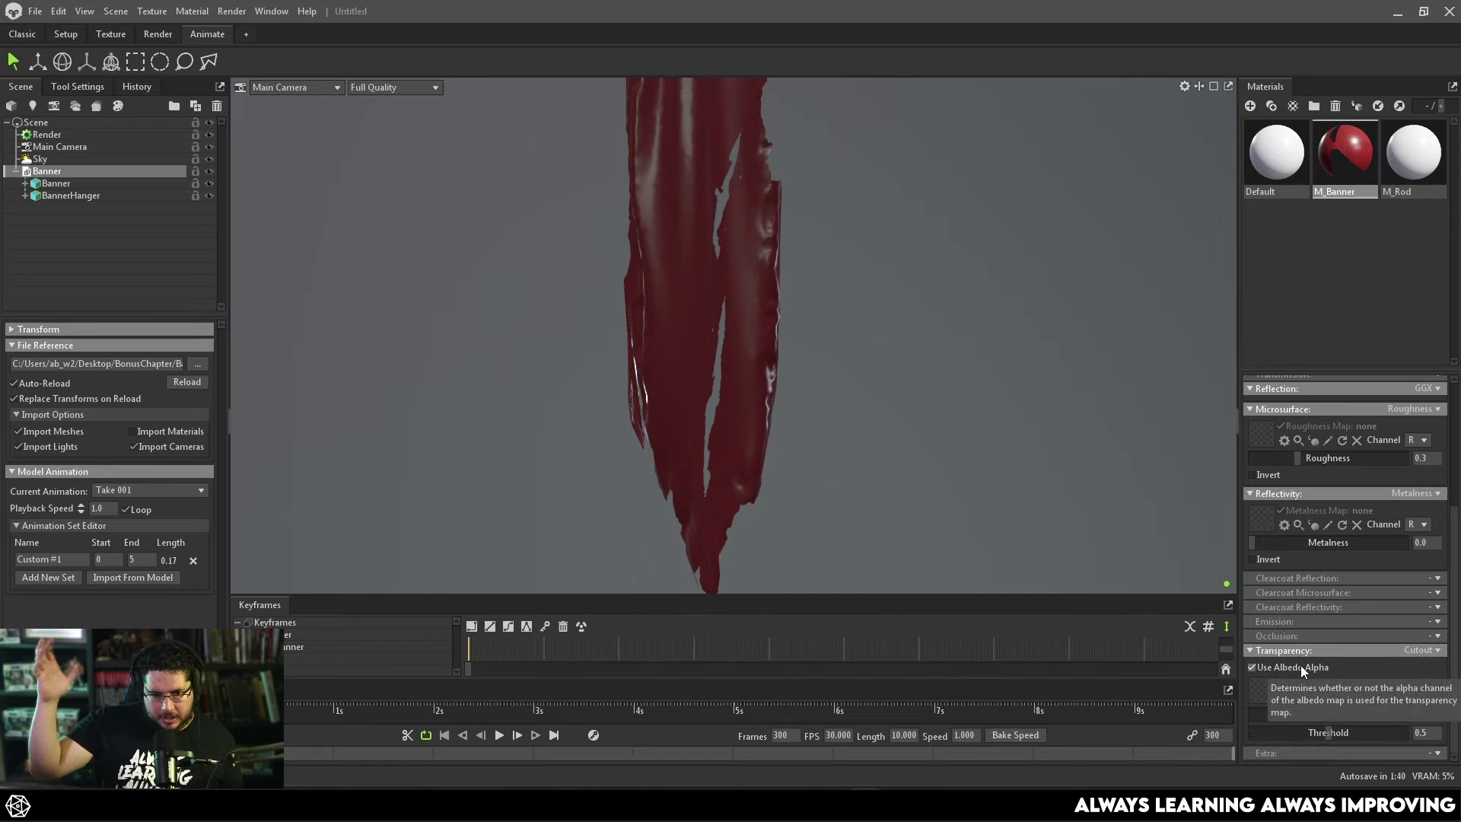
Examine the banner's torn cutout edges from several angles and distances.
scroll(758, 350, down, 5)
drag(758, 350, 866, 340)
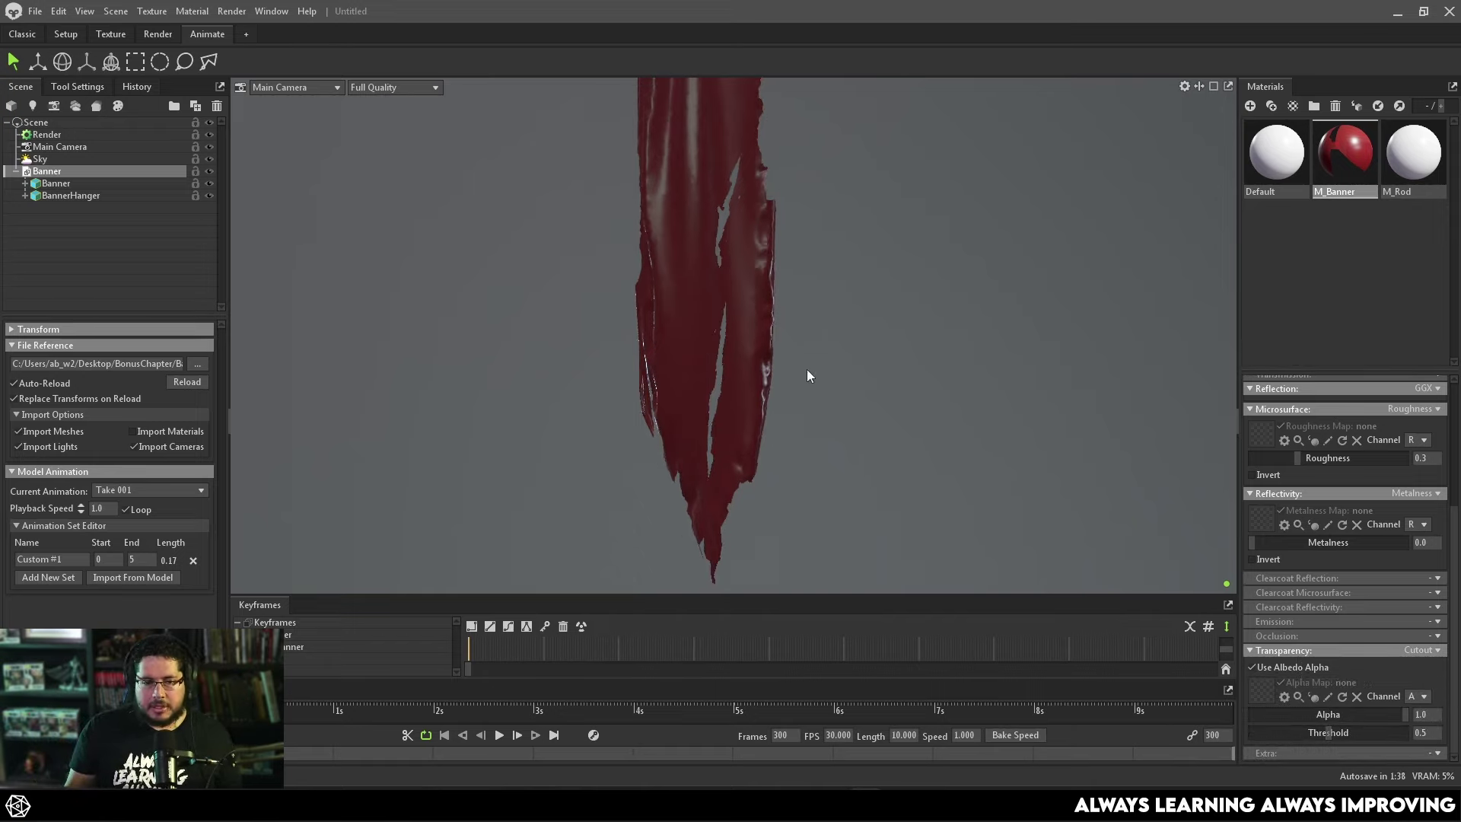
right_drag(866, 340, 875, 399)
mouse_move(874, 399)
mouse_down()
mouse_move(720, 404)
mouse_move(887, 408)
mouse_up()
right_drag(887, 408, 803, 385)
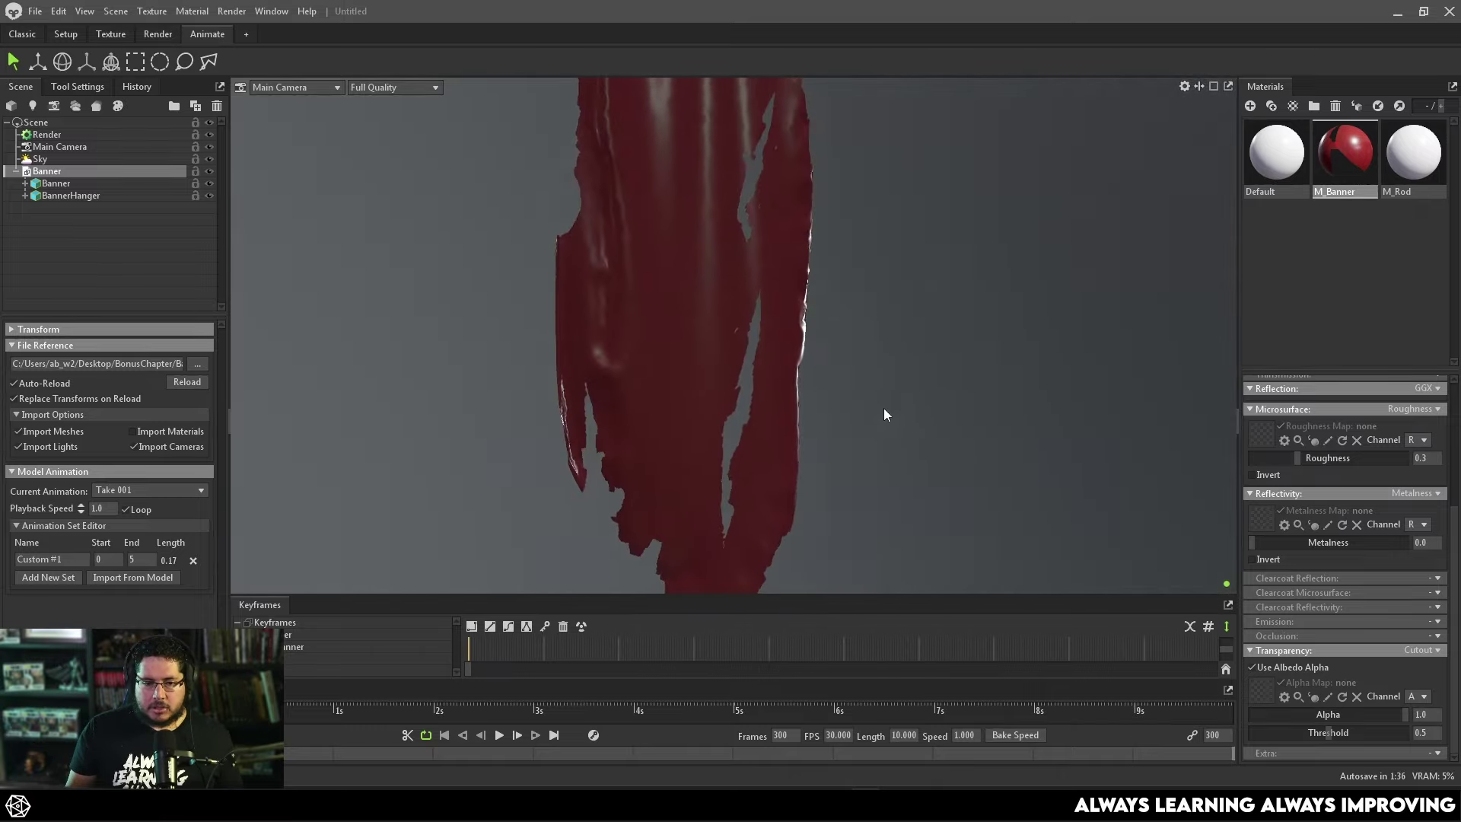
scroll(717, 339, down, 3)
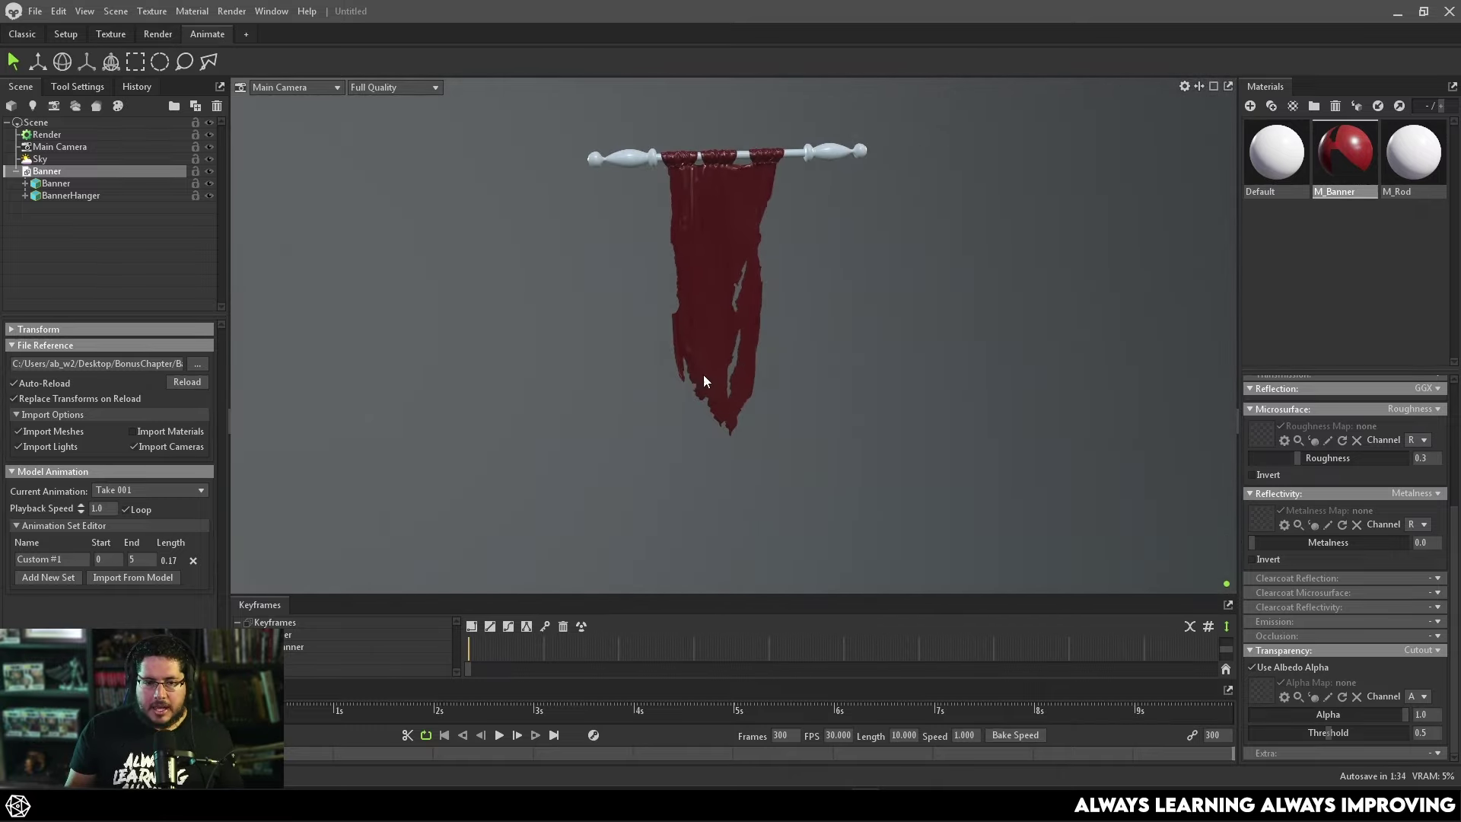
scroll(706, 395, up, 3)
drag(704, 408, 930, 423)
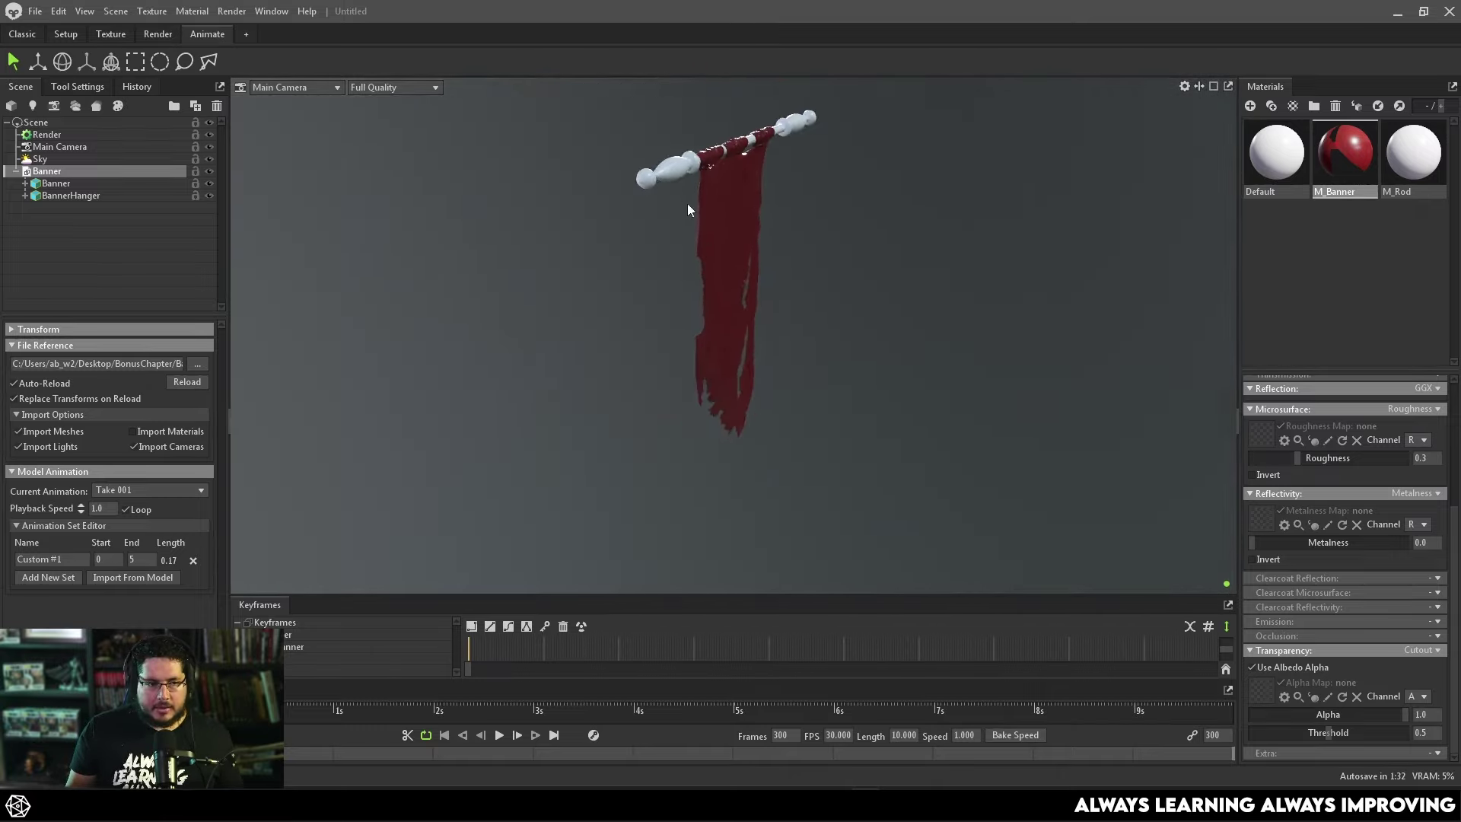
Add a shadow catcher to the scene beneath the banner.
click(737, 183)
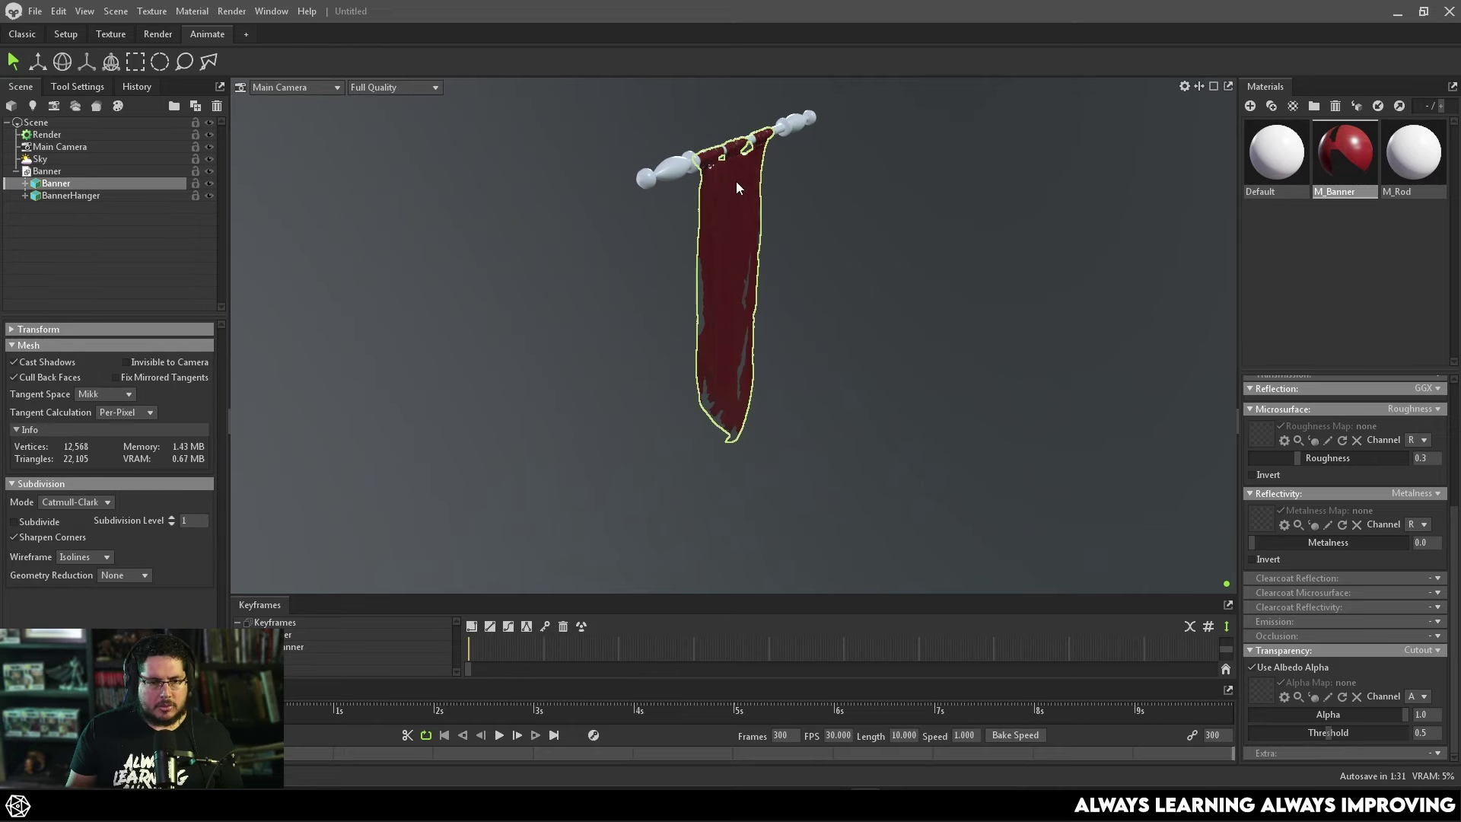
click(115, 12)
mouse_move(152, 11)
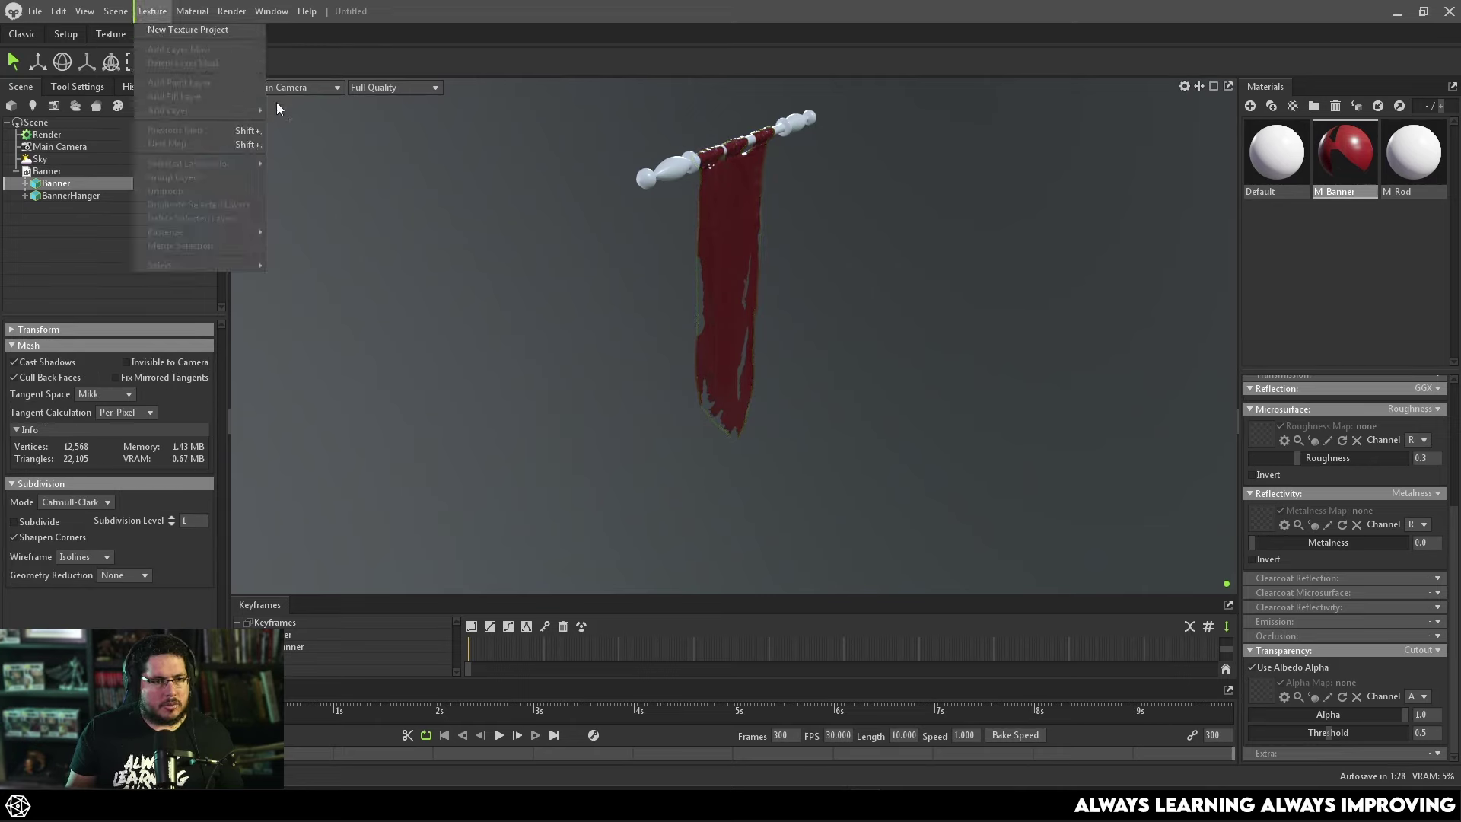
mouse_move(107, 12)
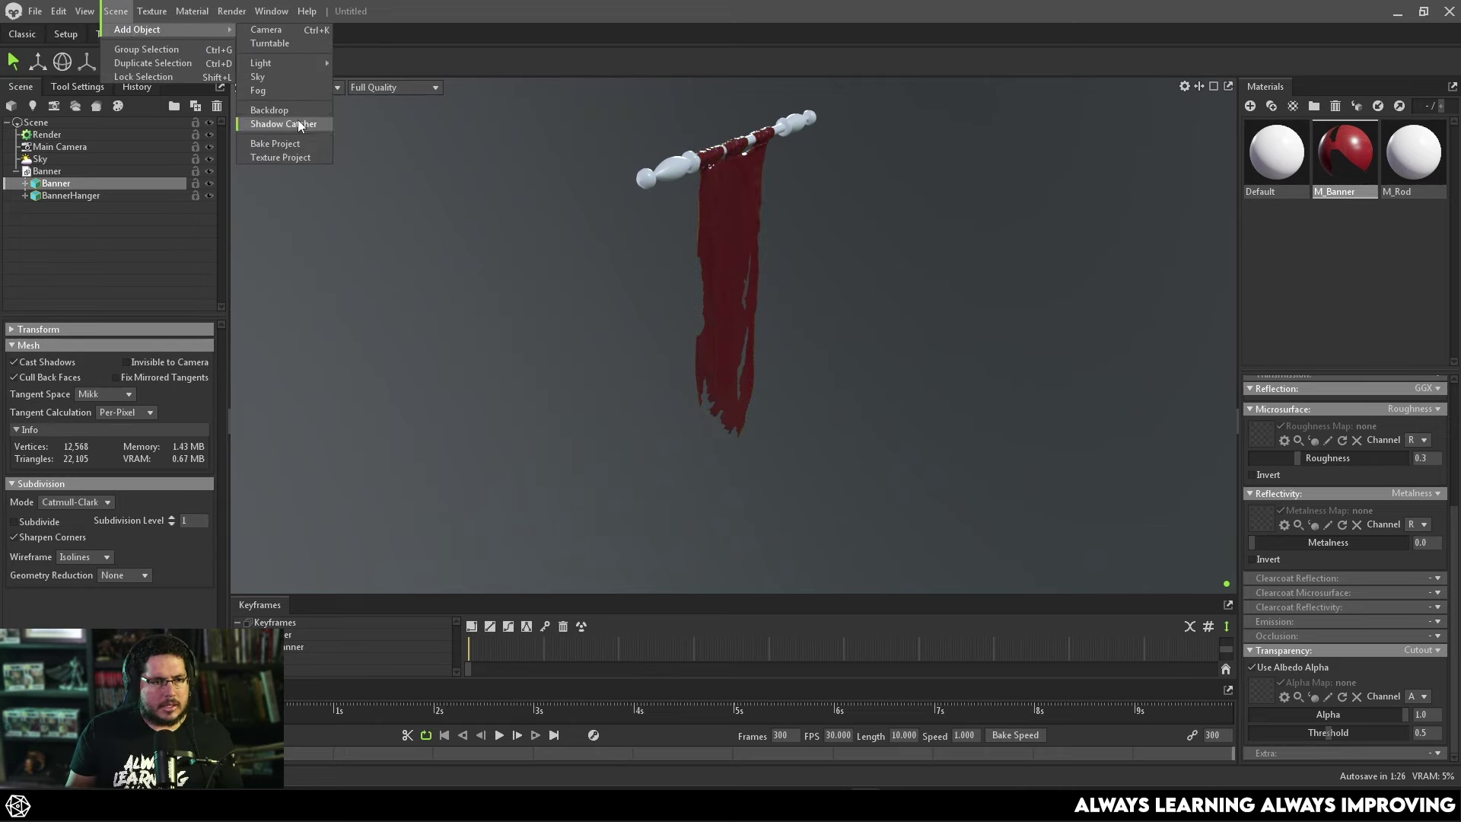
click(298, 123)
drag(395, 135, 761, 336)
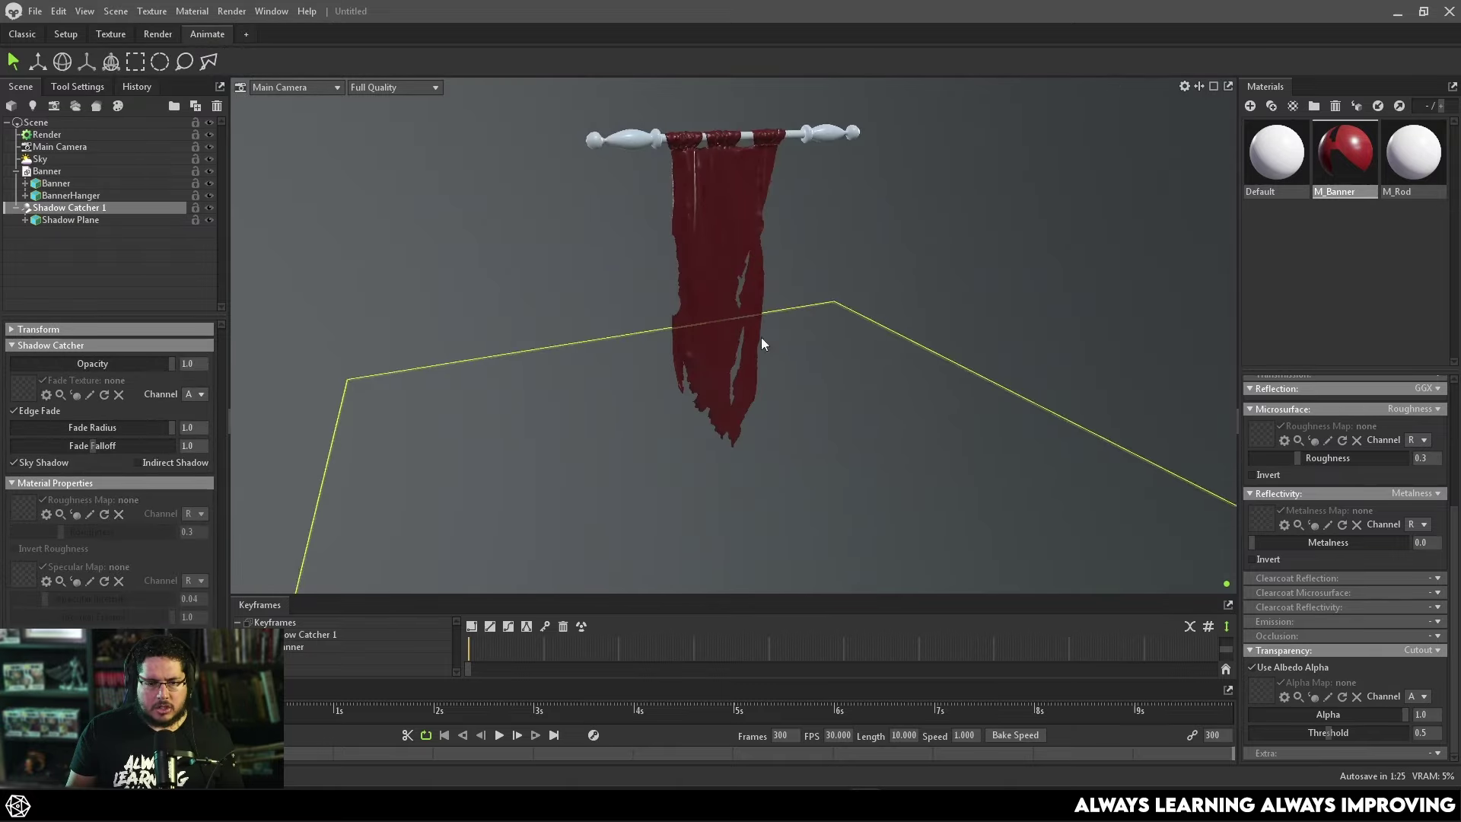
Dim the sky light's brightness to about 0.049 and add a spot light on the banner with a brightness of about 8.8.
click(61, 160)
drag(59, 363, 38, 365)
drag(457, 339, 607, 333)
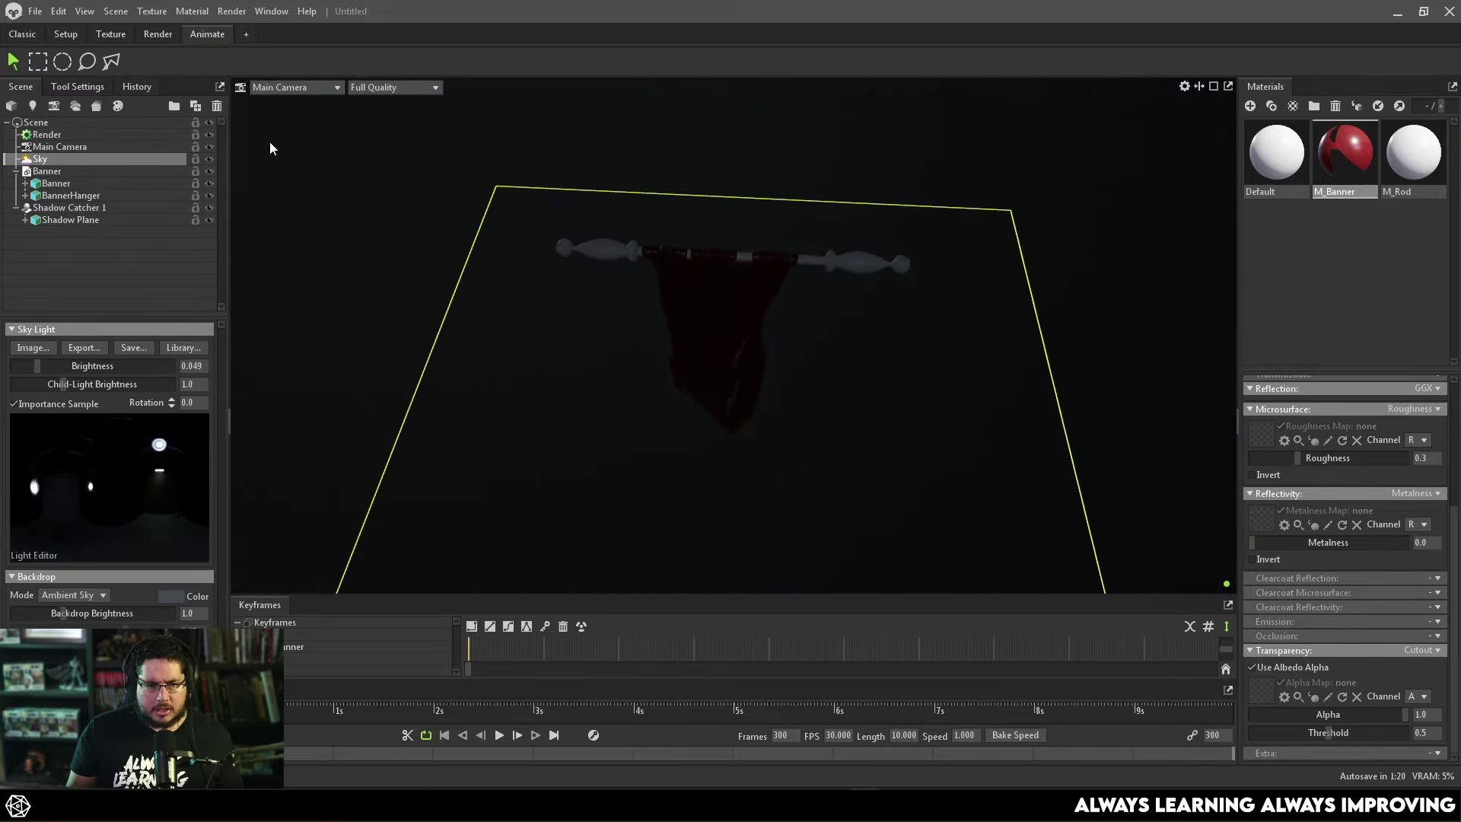
click(32, 106)
drag(487, 190, 450, 176)
mouse_move(90, 386)
mouse_down()
mouse_move(125, 381)
mouse_move(103, 381)
mouse_move(114, 376)
mouse_up()
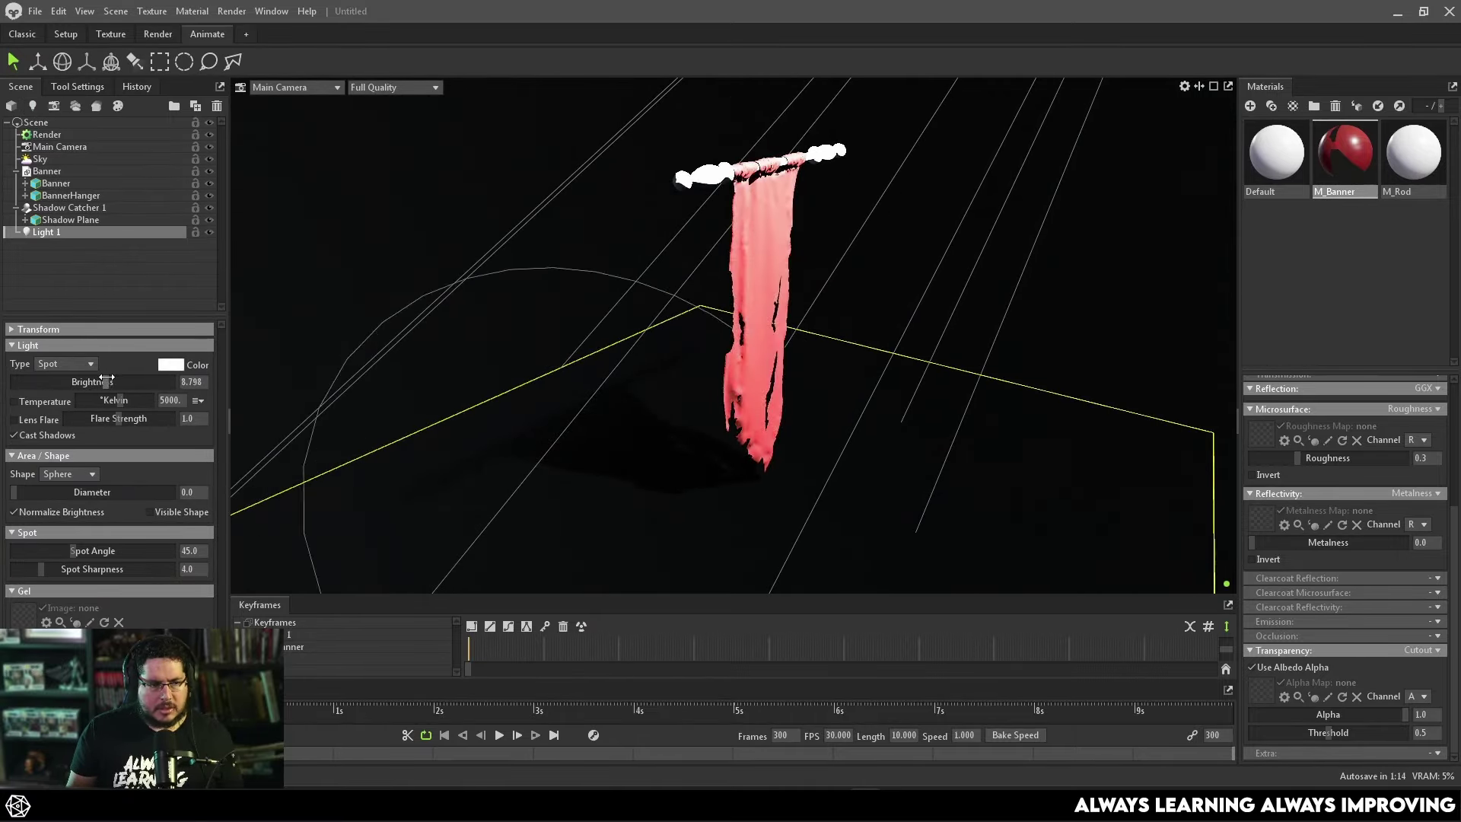
Enable ray tracing in the render settings and set the sky light's brightness to about 0.454.
click(61, 137)
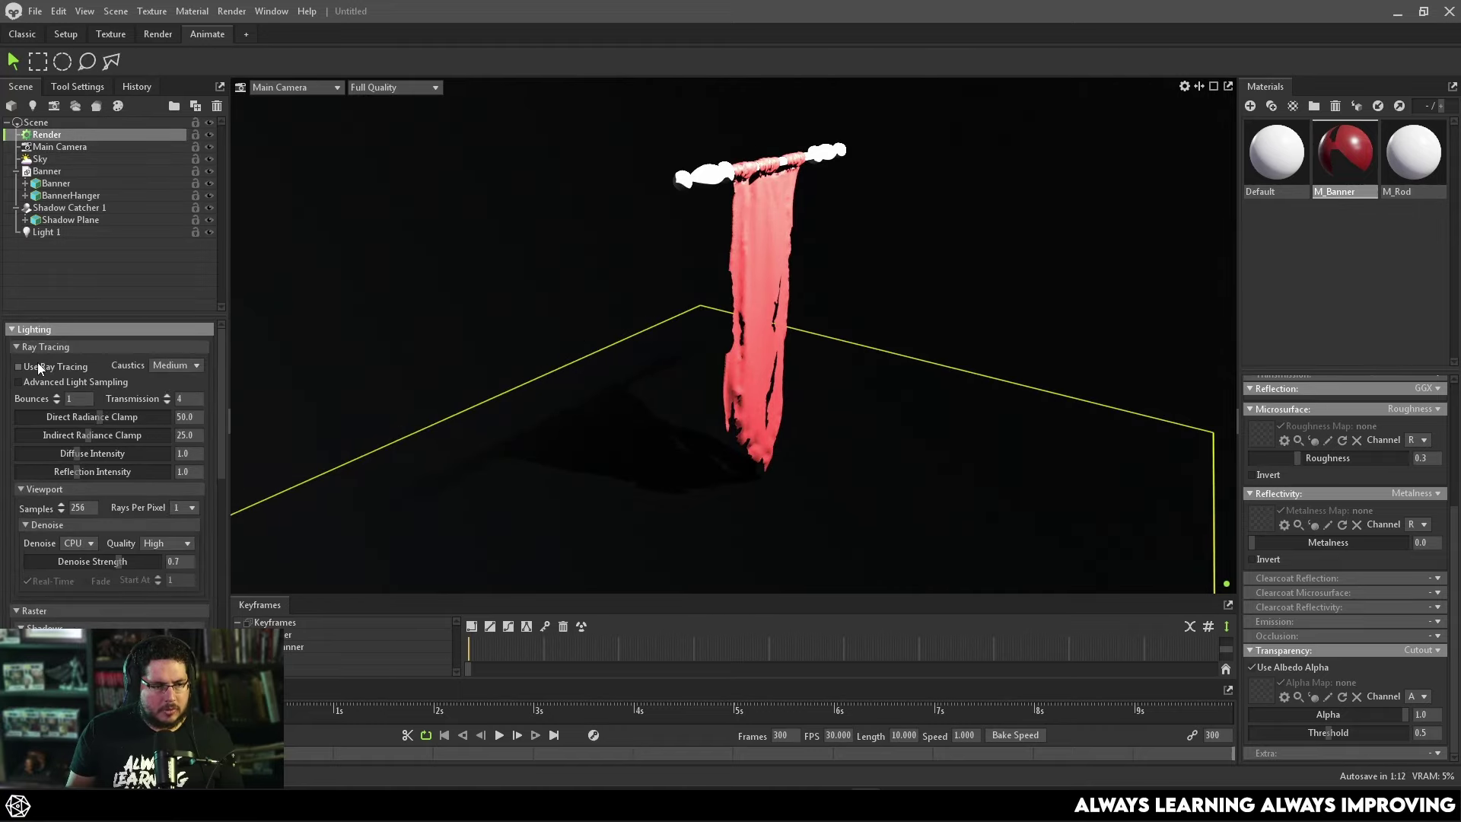
click(60, 366)
mouse_move(487, 418)
mouse_down()
mouse_move(820, 444)
mouse_move(702, 266)
mouse_move(875, 383)
mouse_move(442, 219)
mouse_up()
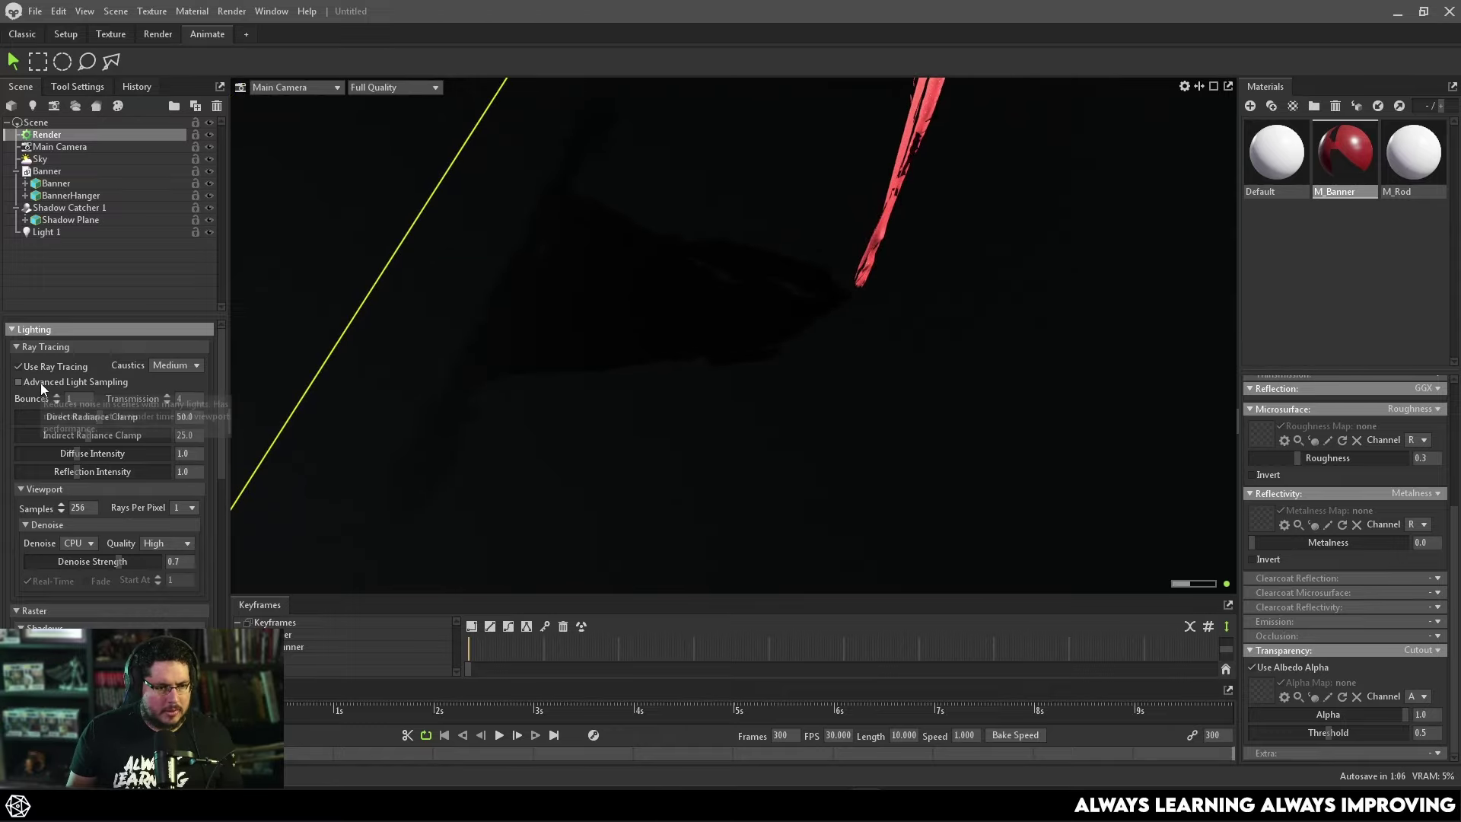
click(39, 159)
drag(41, 368, 55, 368)
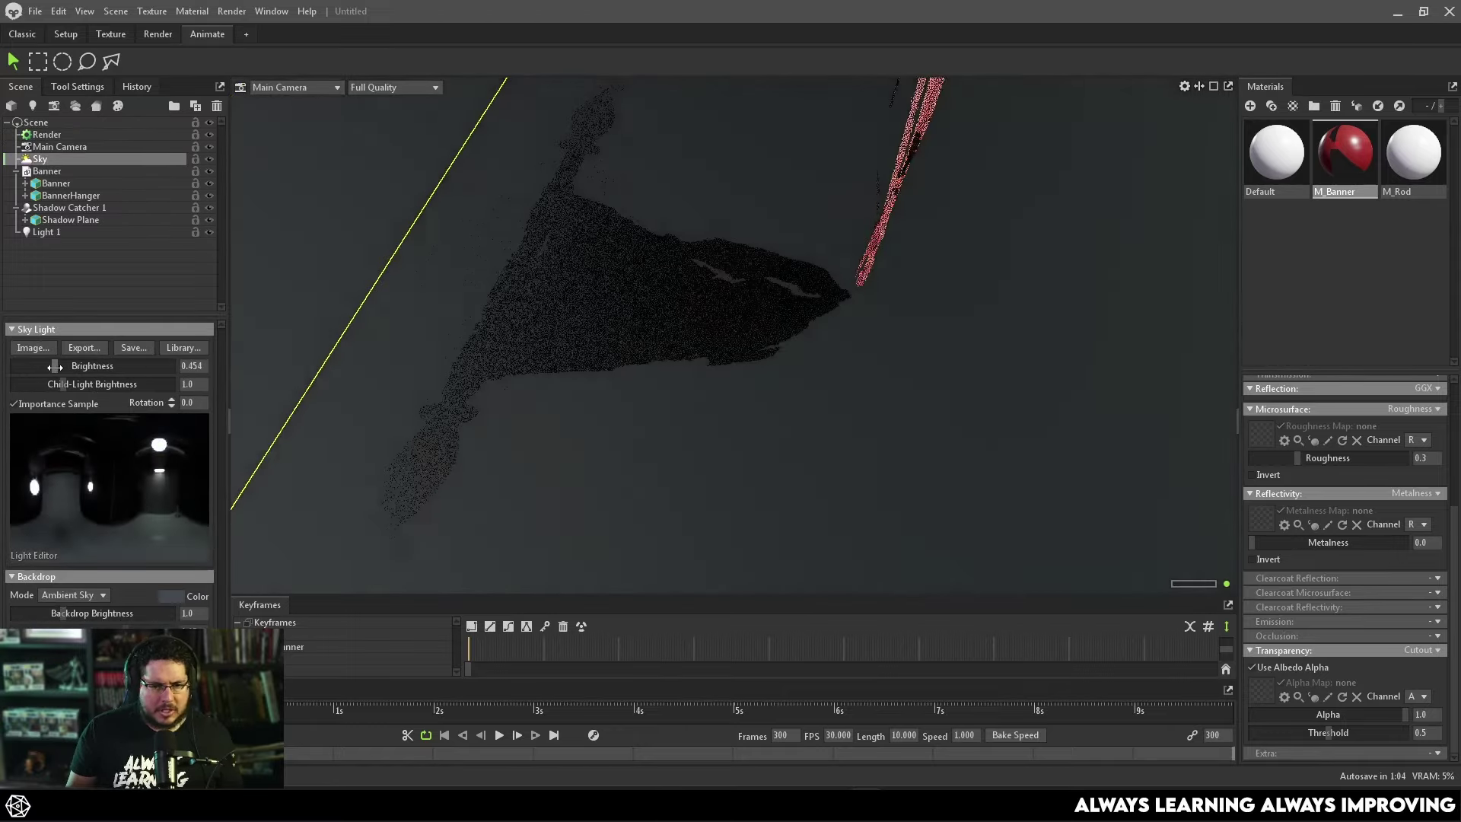
Compare the banner's cast shadow with ray tracing switched off and back on.
right_drag(670, 266, 837, 267)
drag(837, 270, 609, 320)
click(47, 135)
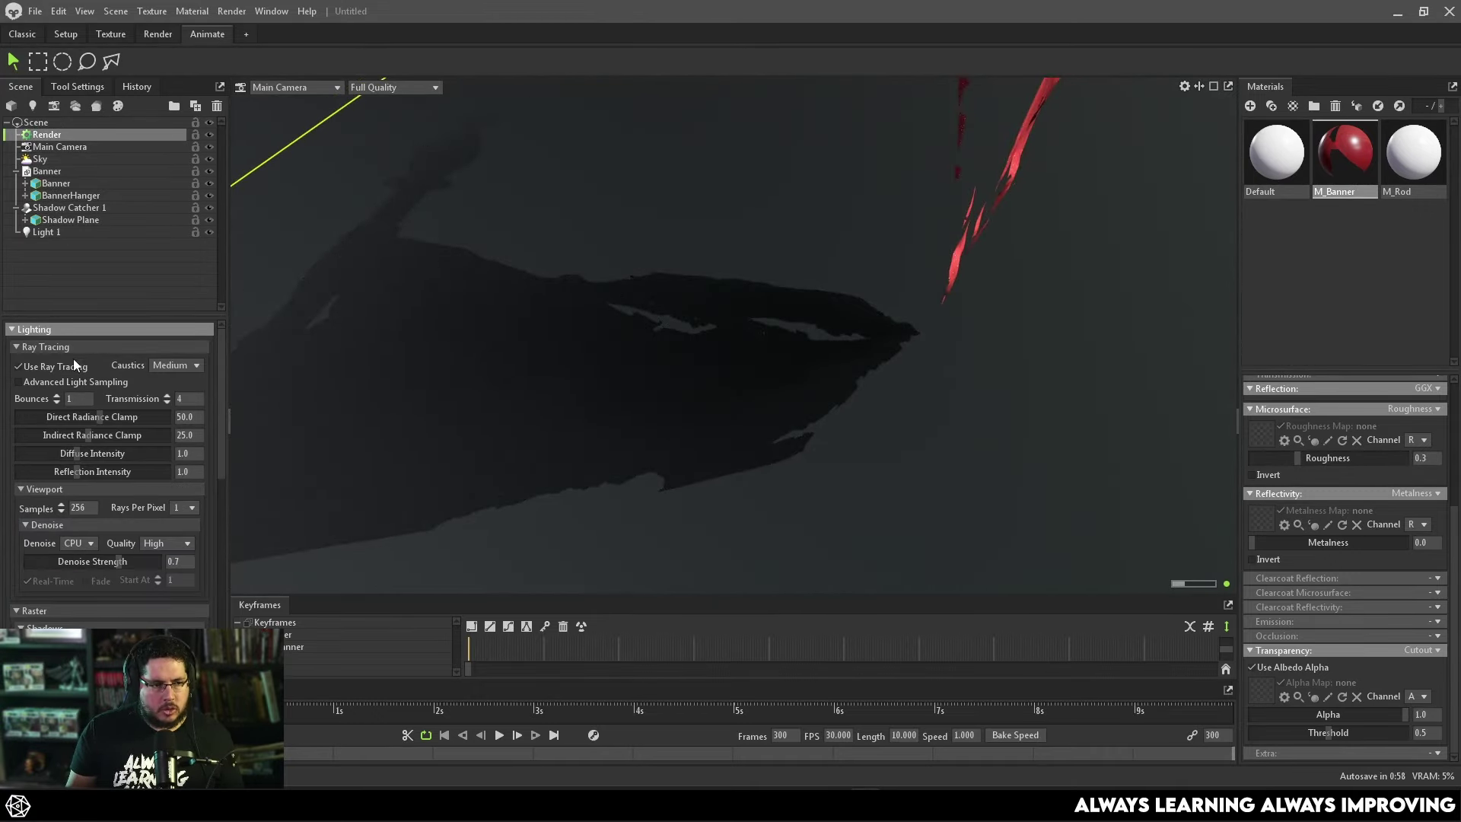
click(27, 368)
click(27, 368)
mouse_move(729, 321)
mouse_down()
mouse_move(820, 303)
mouse_move(683, 241)
mouse_move(688, 287)
mouse_move(586, 245)
mouse_move(648, 236)
mouse_up()
right_drag(674, 263, 564, 254)
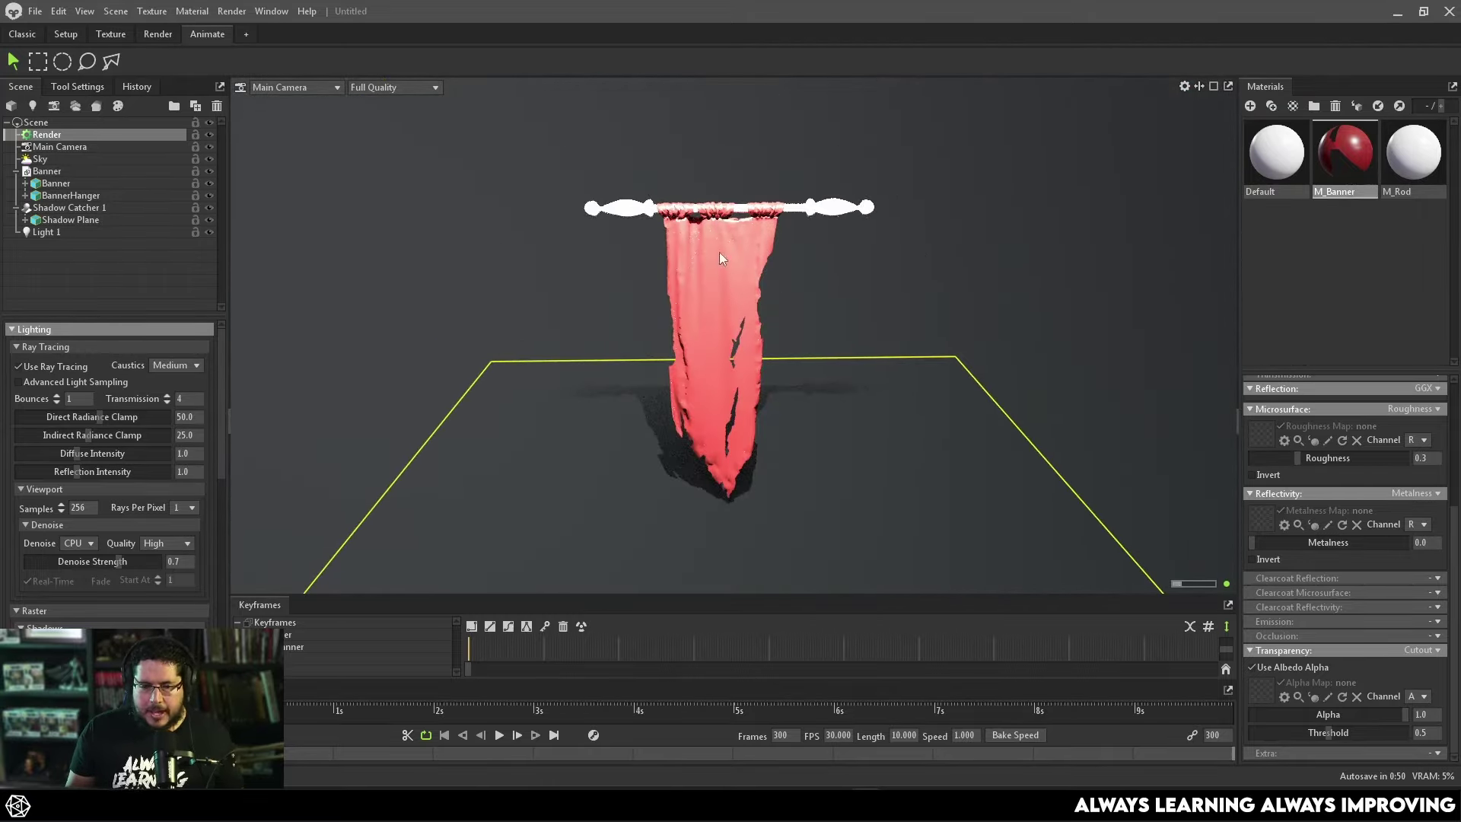
Turn off back-face culling on the Banner mesh so its reverse side renders.
drag(714, 253, 815, 271)
click(814, 268)
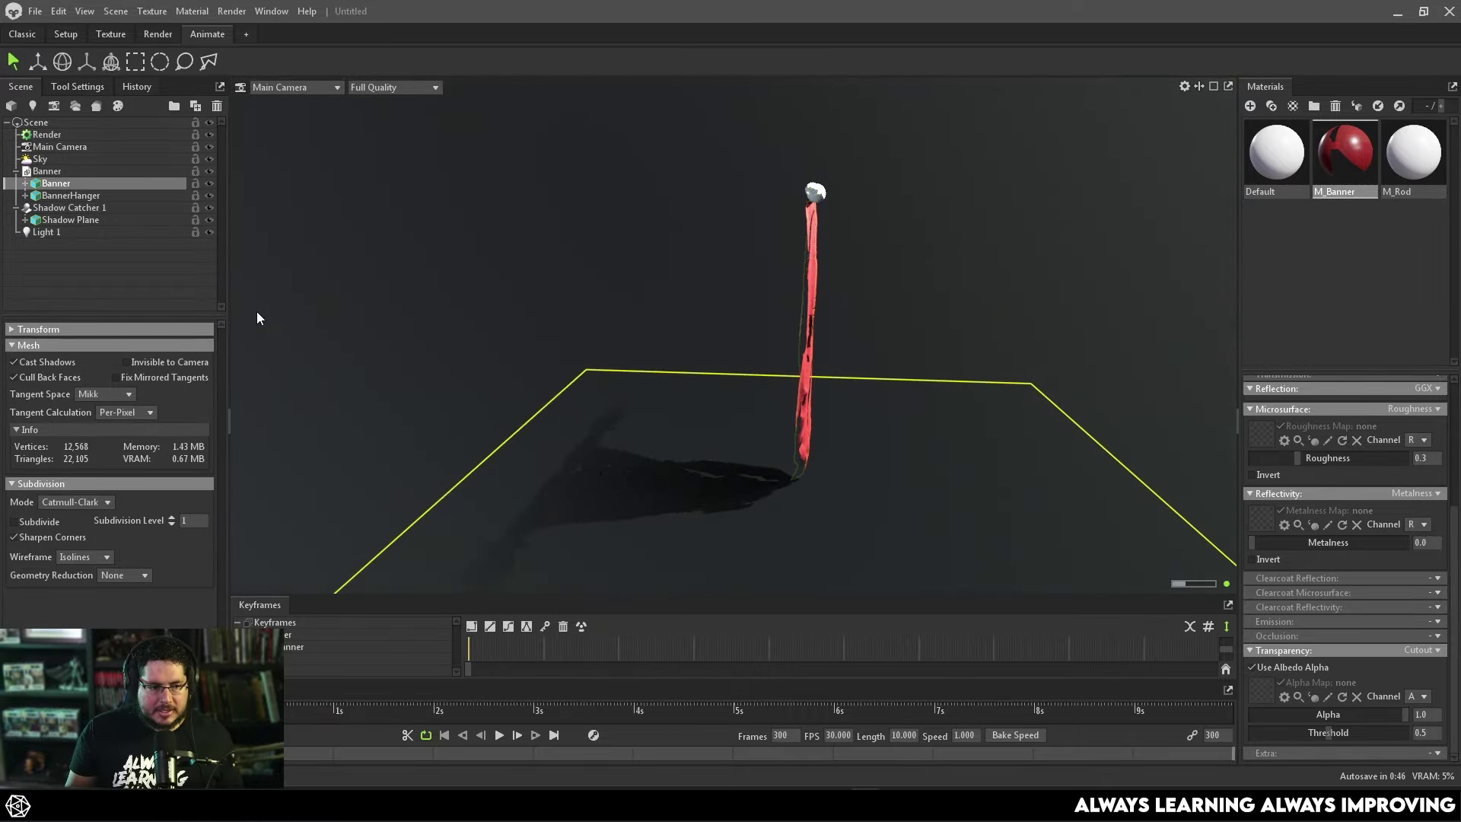
drag(271, 316, 787, 285)
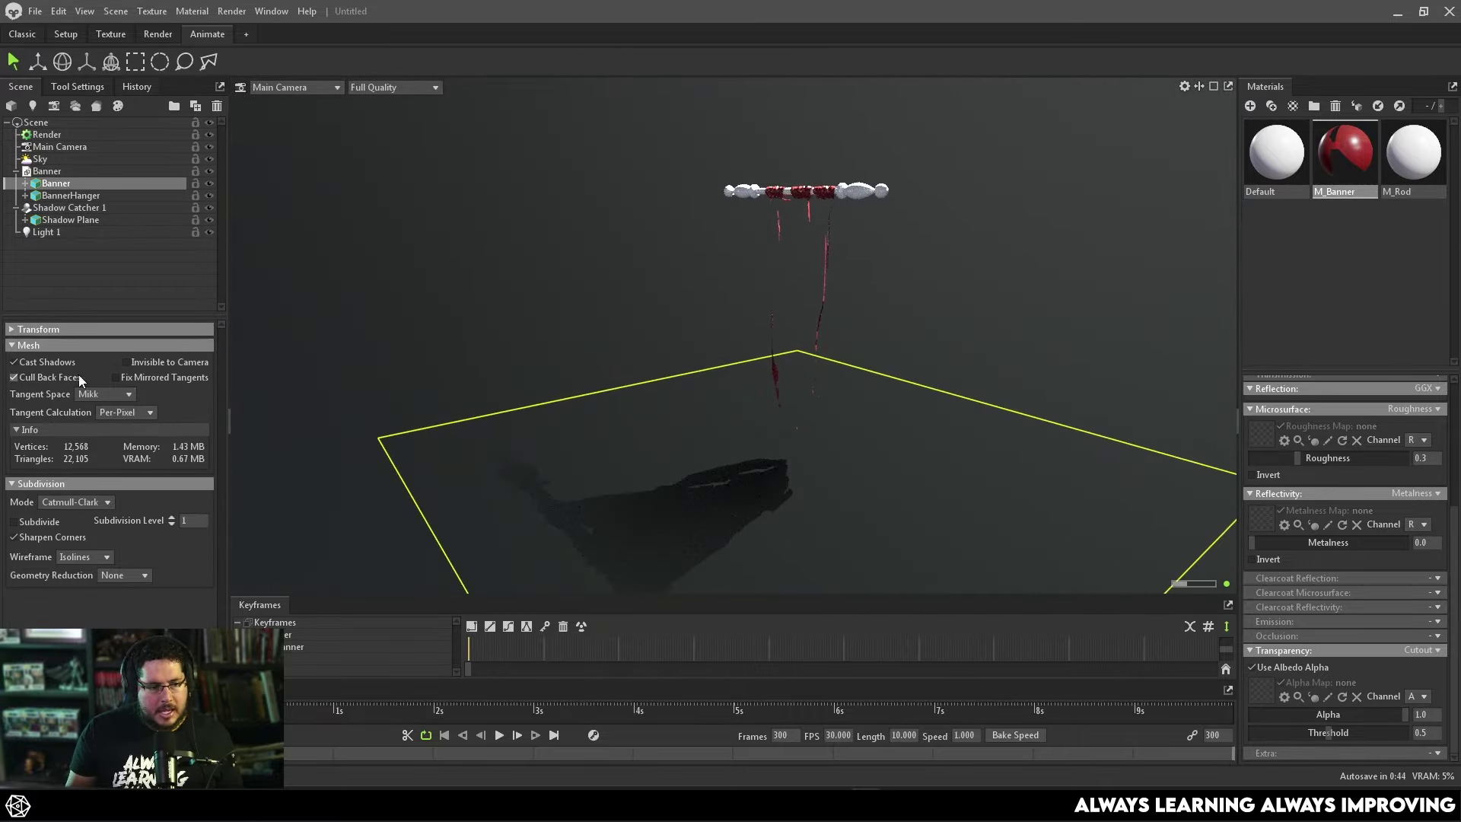
click(40, 374)
drag(301, 353, 301, 290)
scroll(641, 283, up, 10)
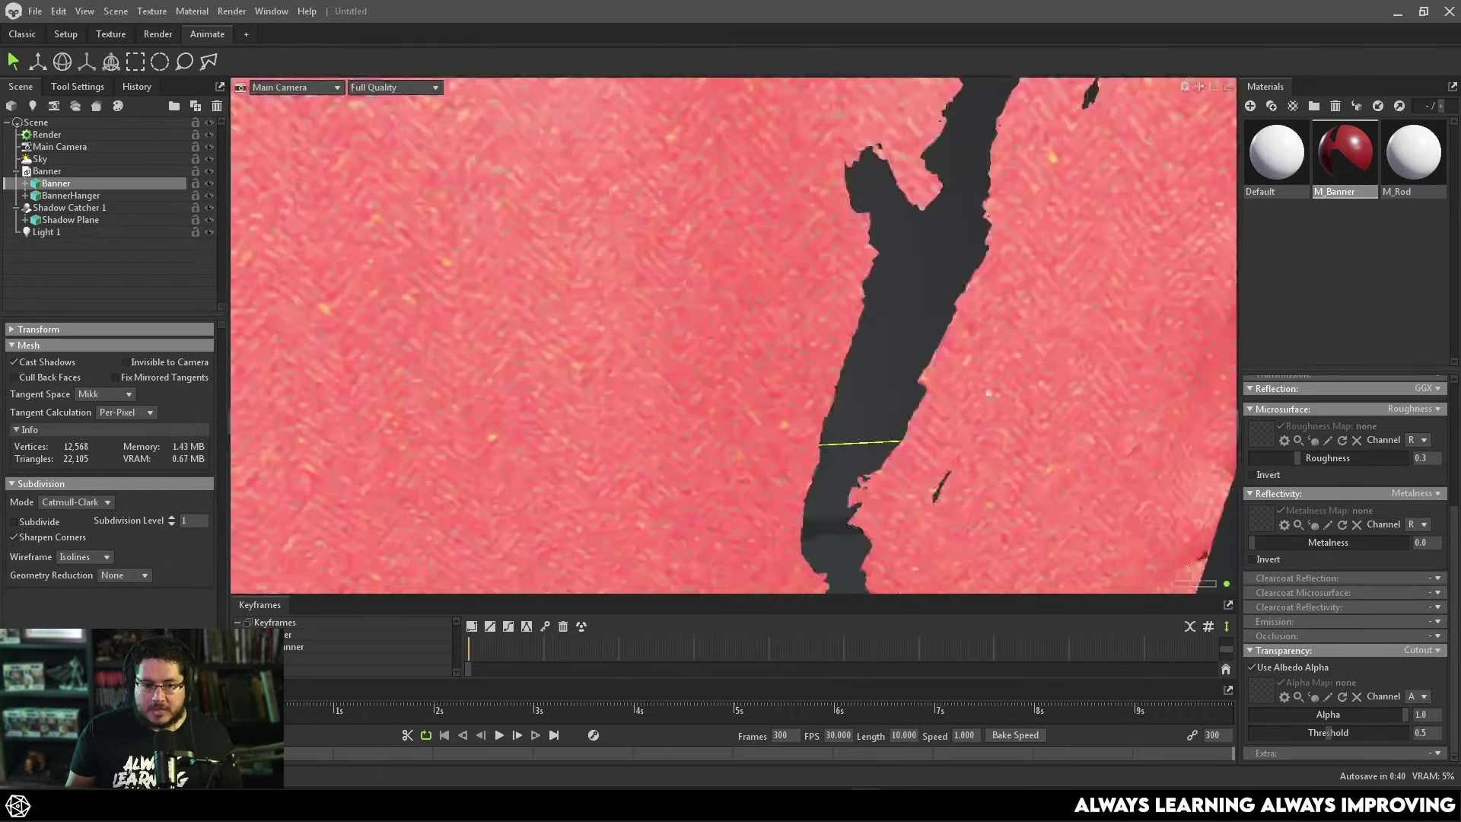
middle_drag(899, 329, 821, 372)
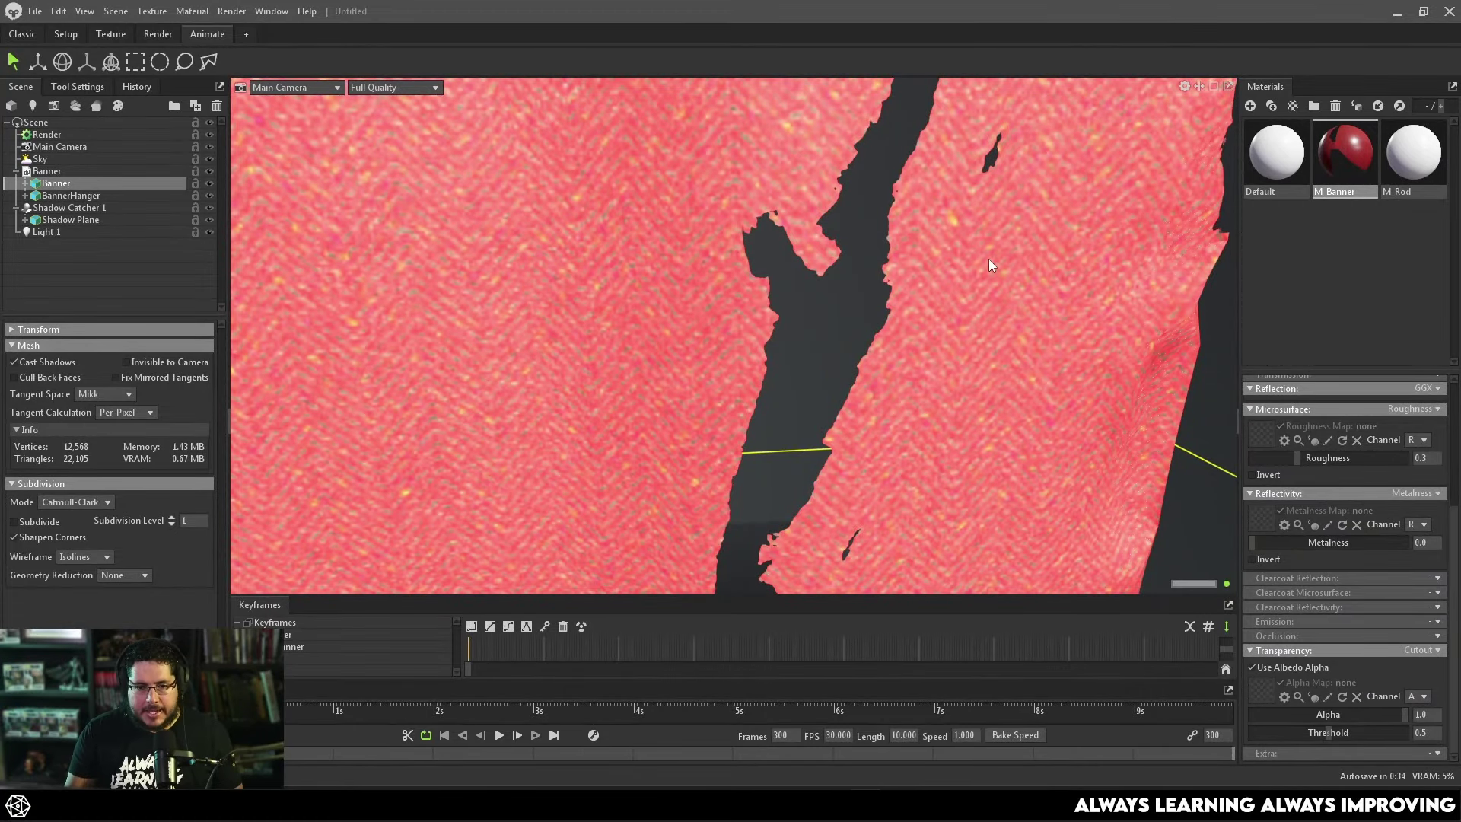
scroll(963, 272, down, 4)
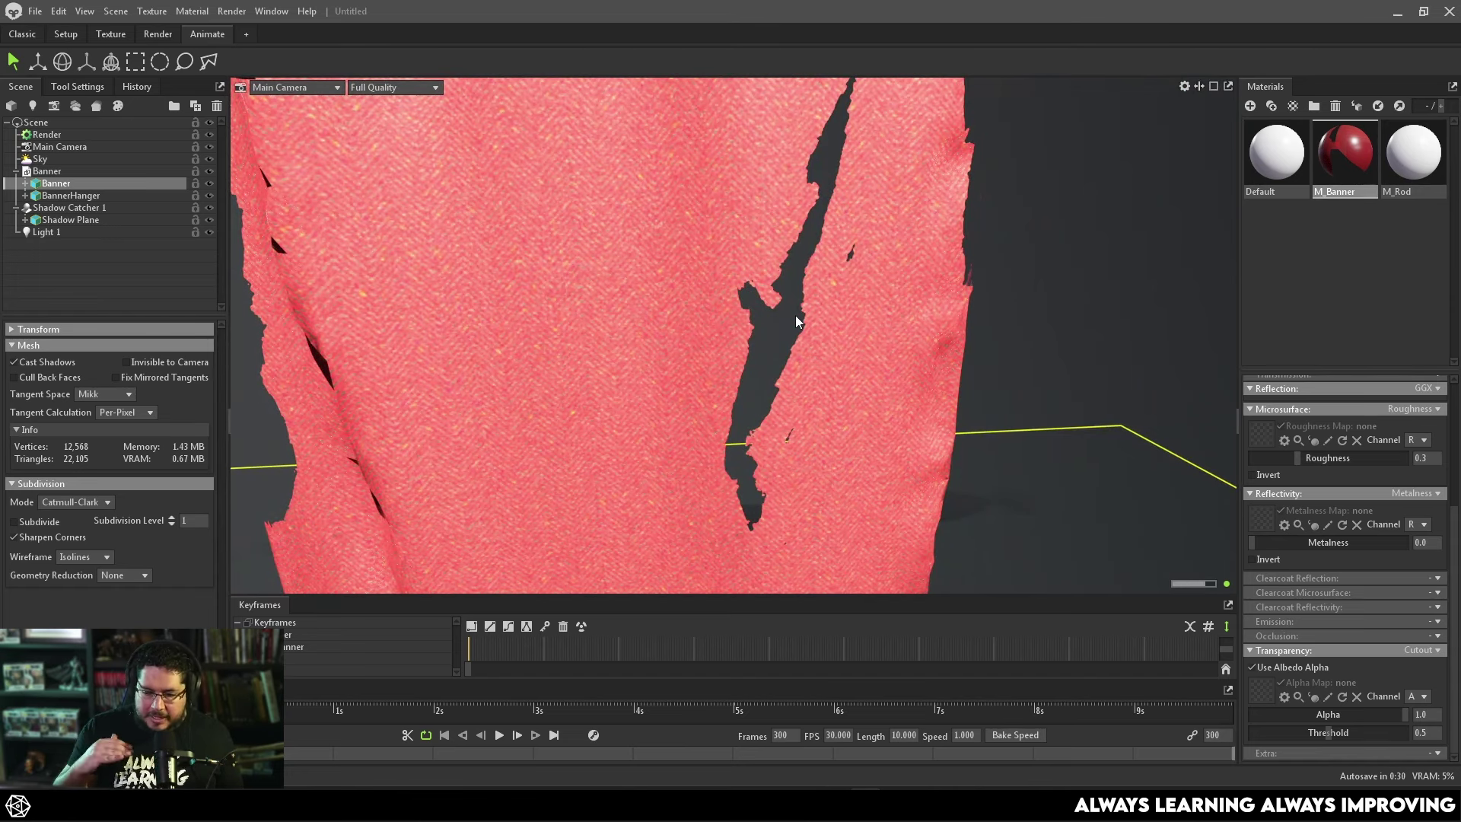
Switch to Substance 3D Painter, change the main shader to pbr-metal-rough-with-alpha-blending, and check the tear edges up close.
click(1397, 11)
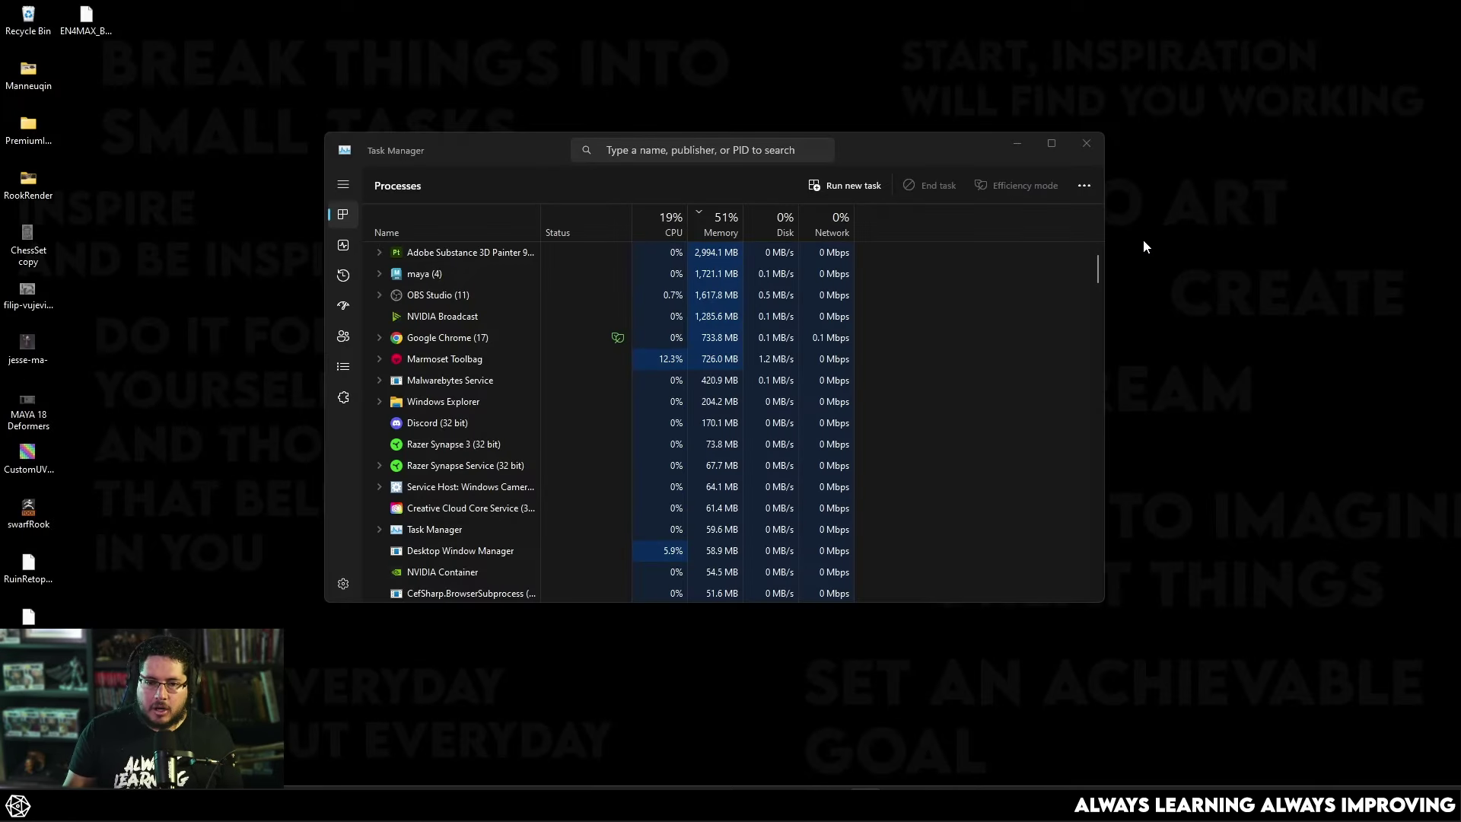
click(730, 799)
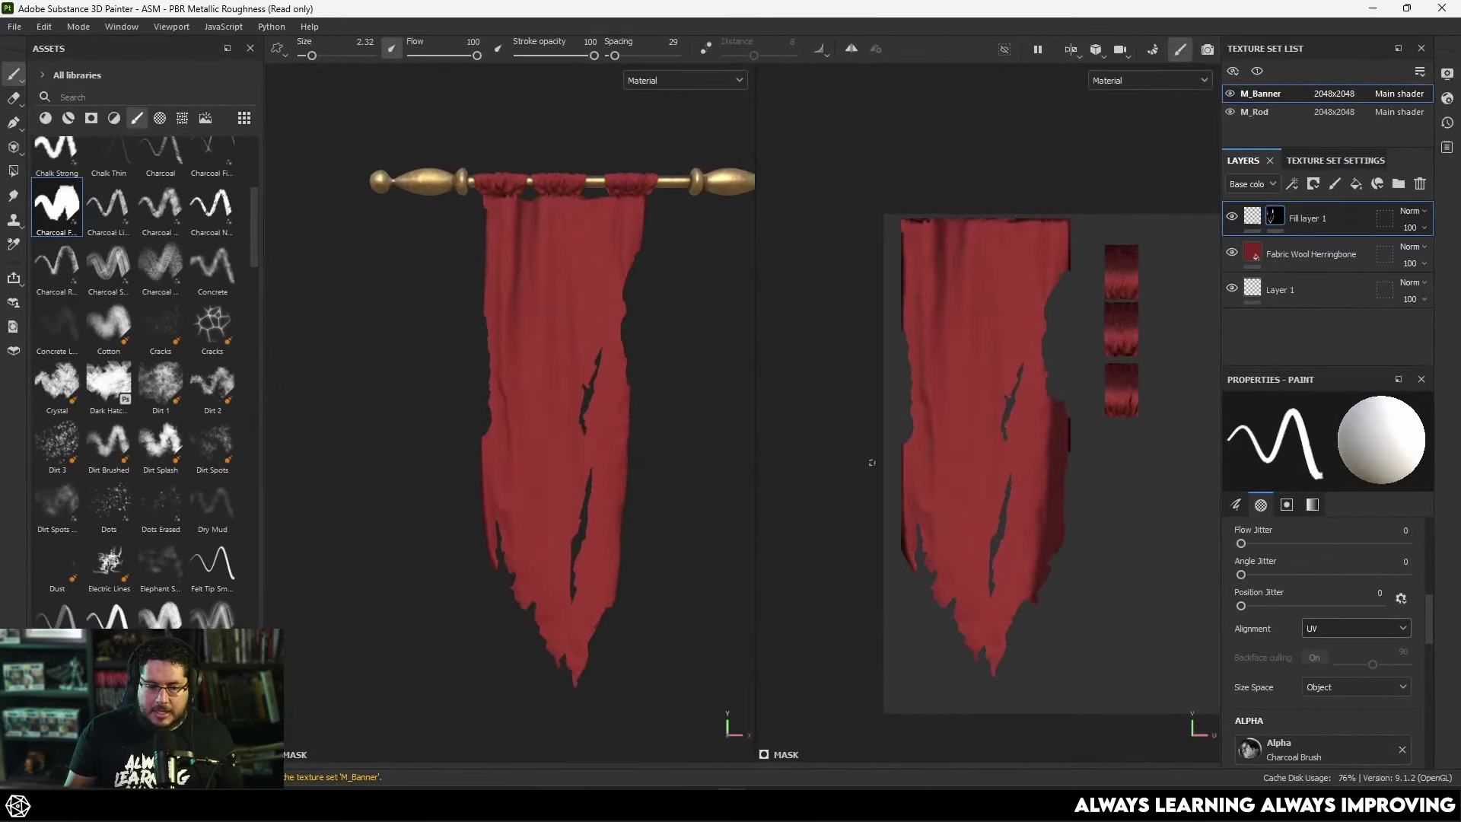
mouse_move(578, 347)
alt+right_down()
mouse_move(649, 385)
mouse_move(652, 418)
mouse_move(460, 354)
alt+right_up()
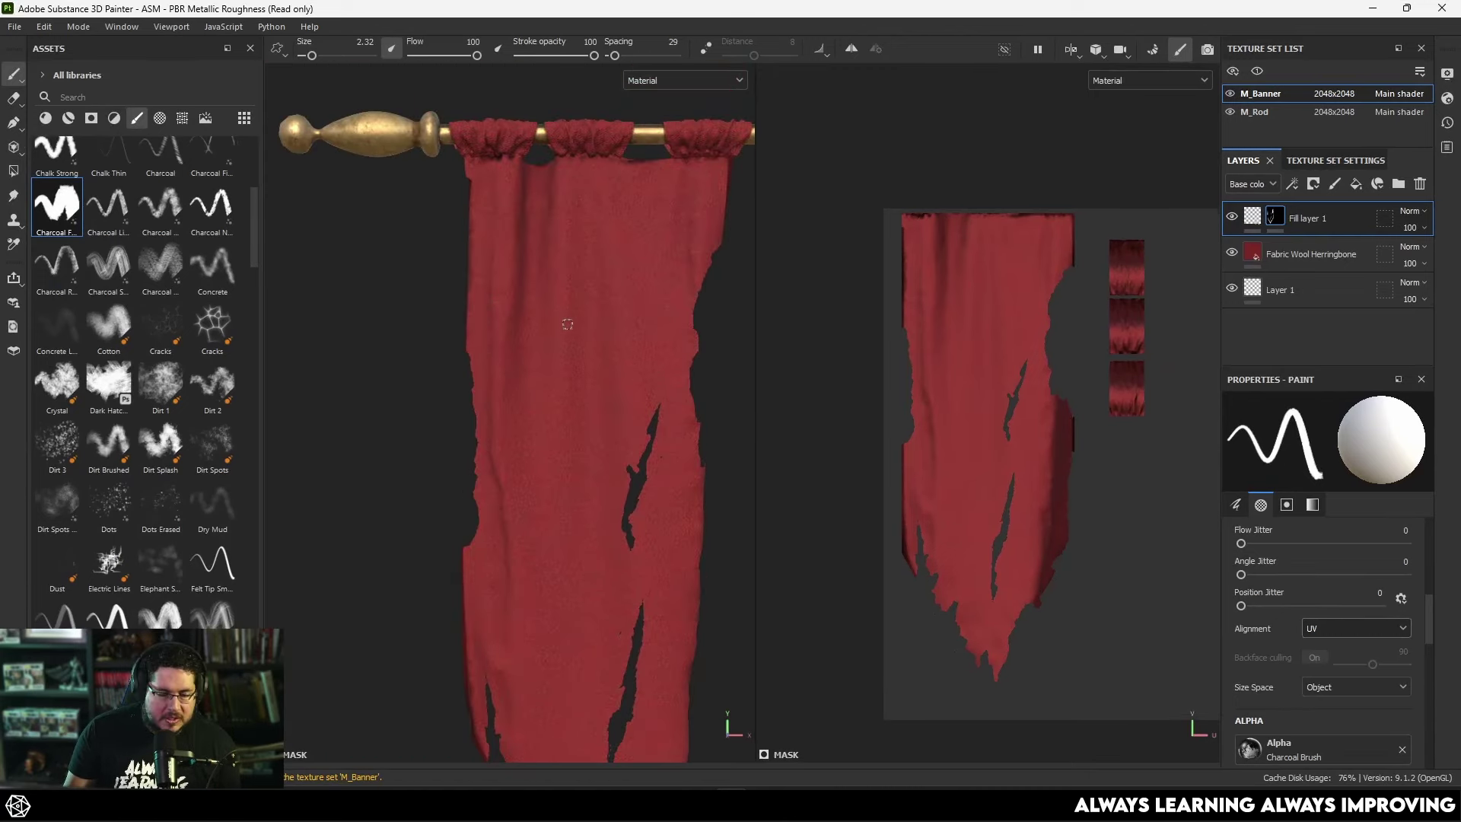
click(1447, 99)
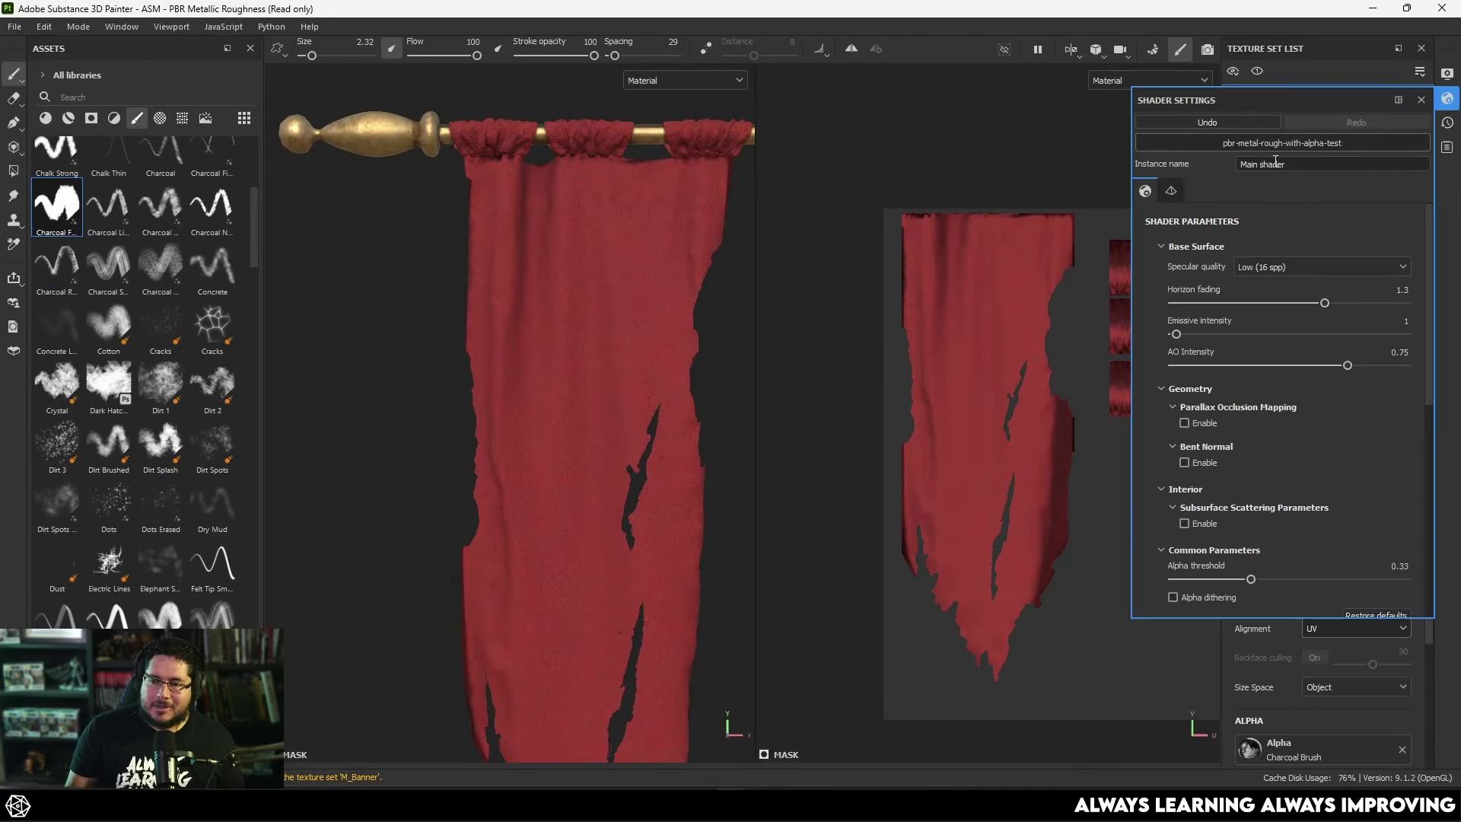
click(1258, 147)
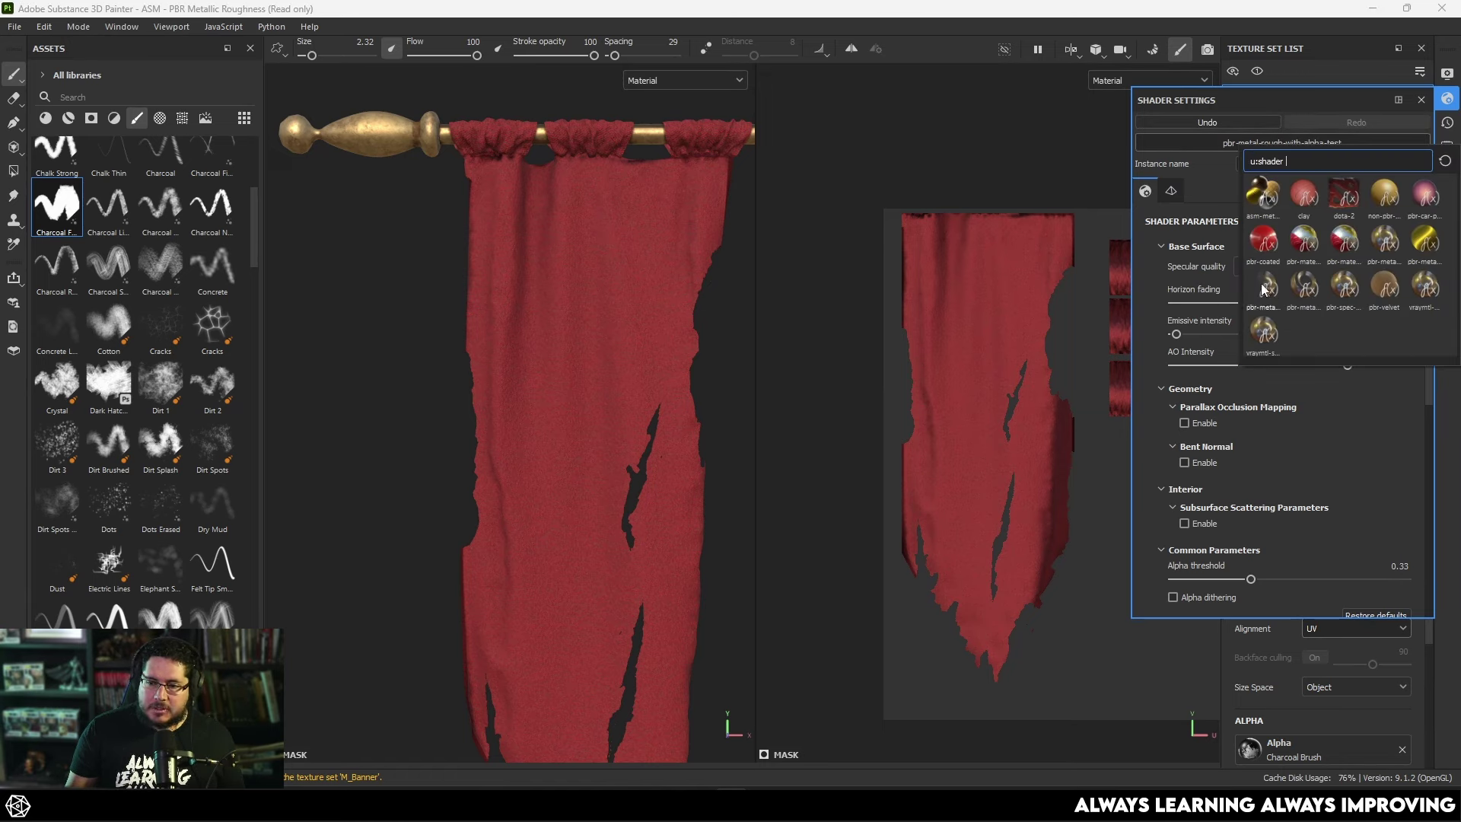
mouse_move(1264, 289)
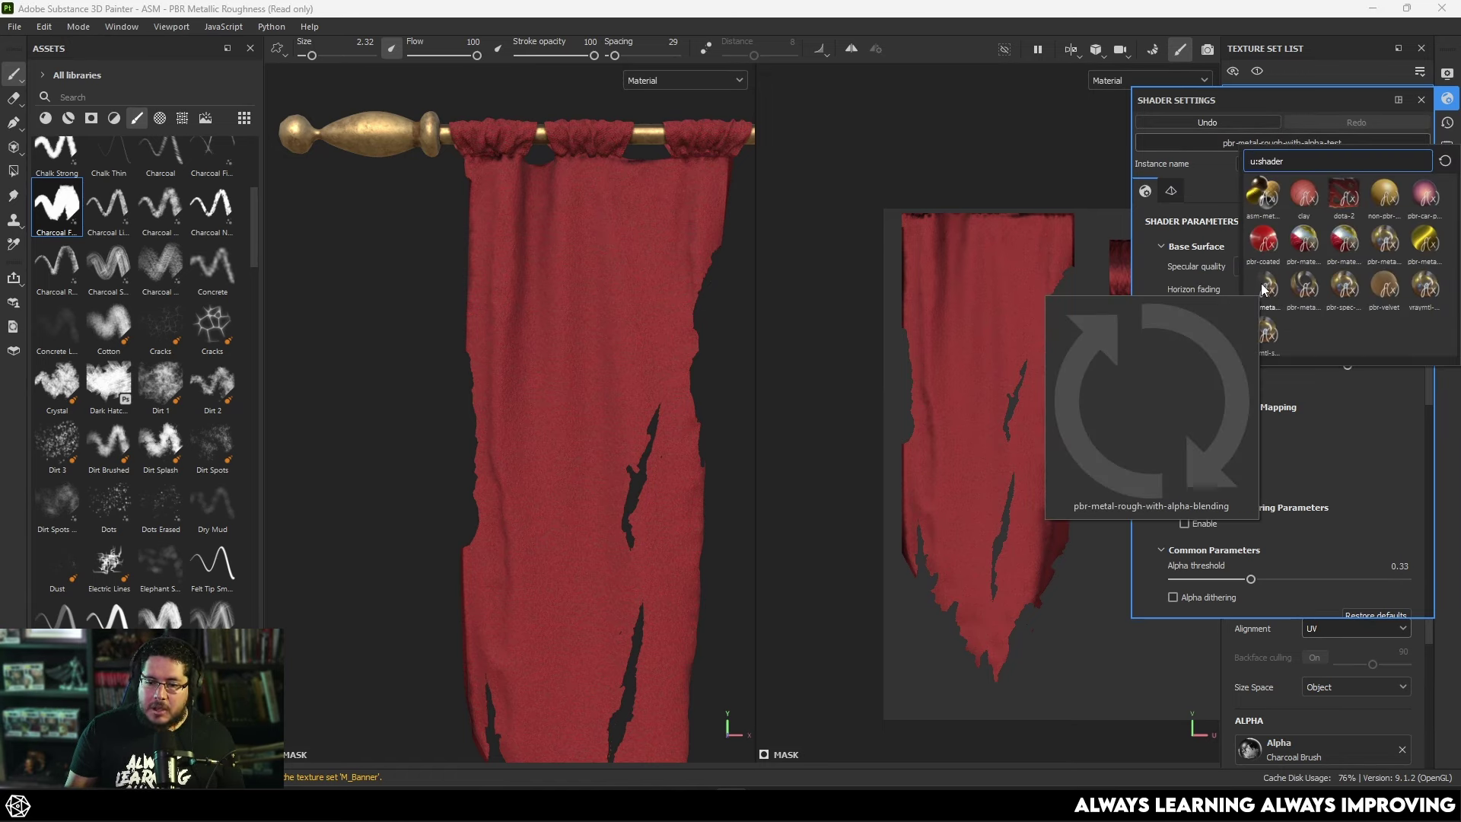
click(1264, 289)
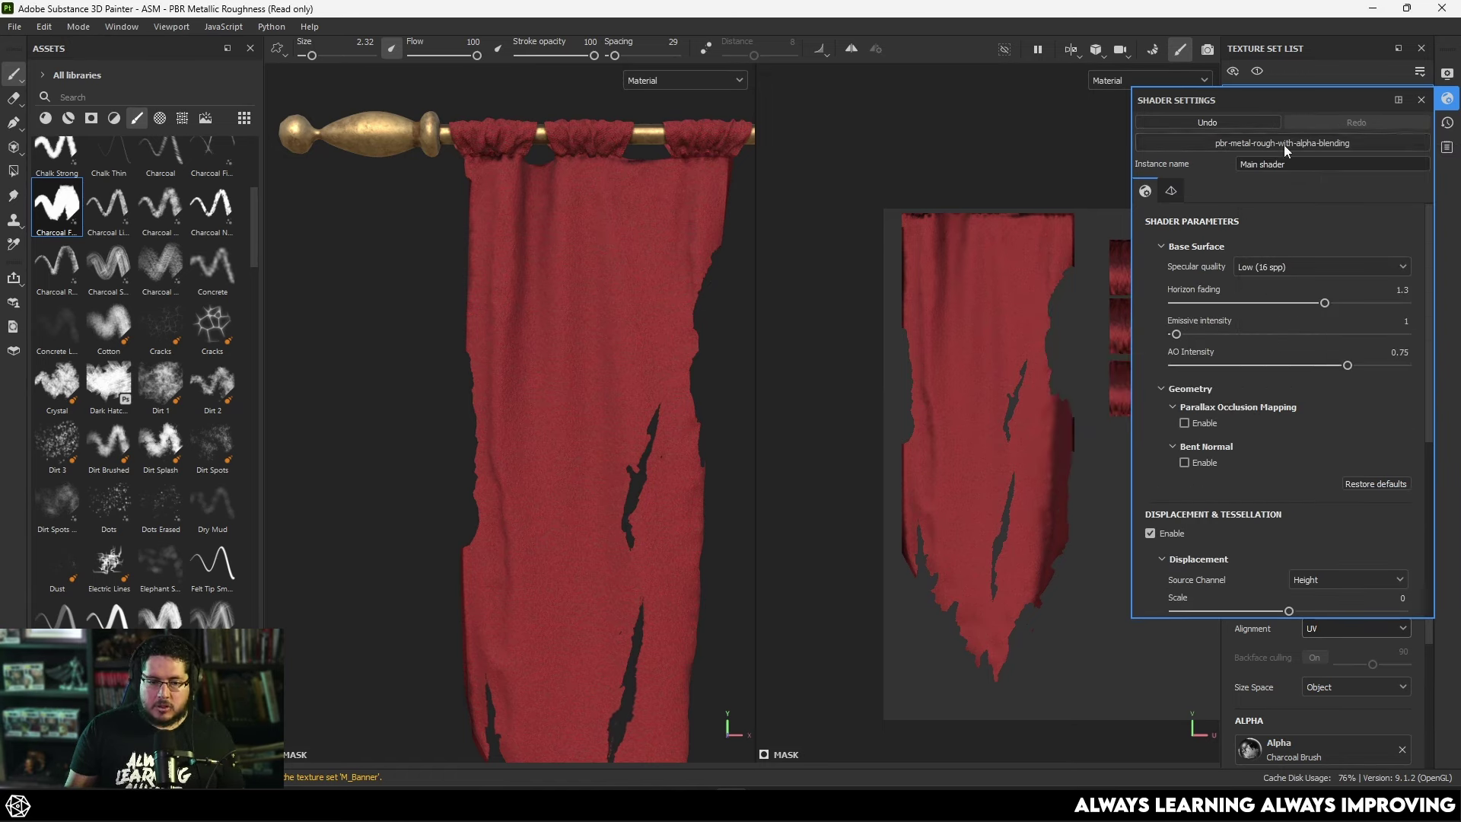
click(1420, 100)
scroll(727, 451, up, 8)
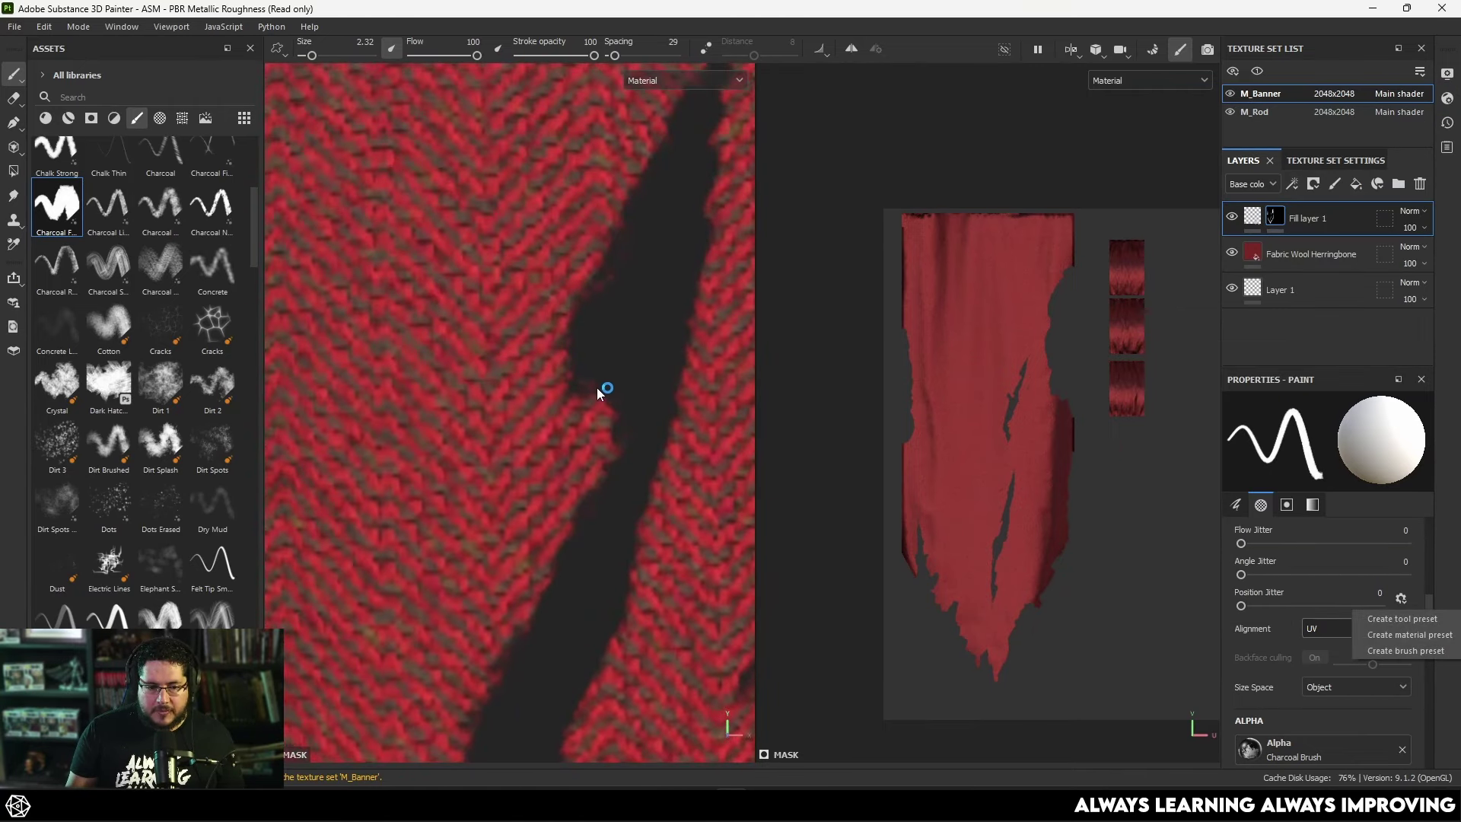
alt+right_drag(646, 445, 241, 332)
alt+right_drag(571, 426, 426, 272)
alt+middle_drag(571, 318, 570, 274)
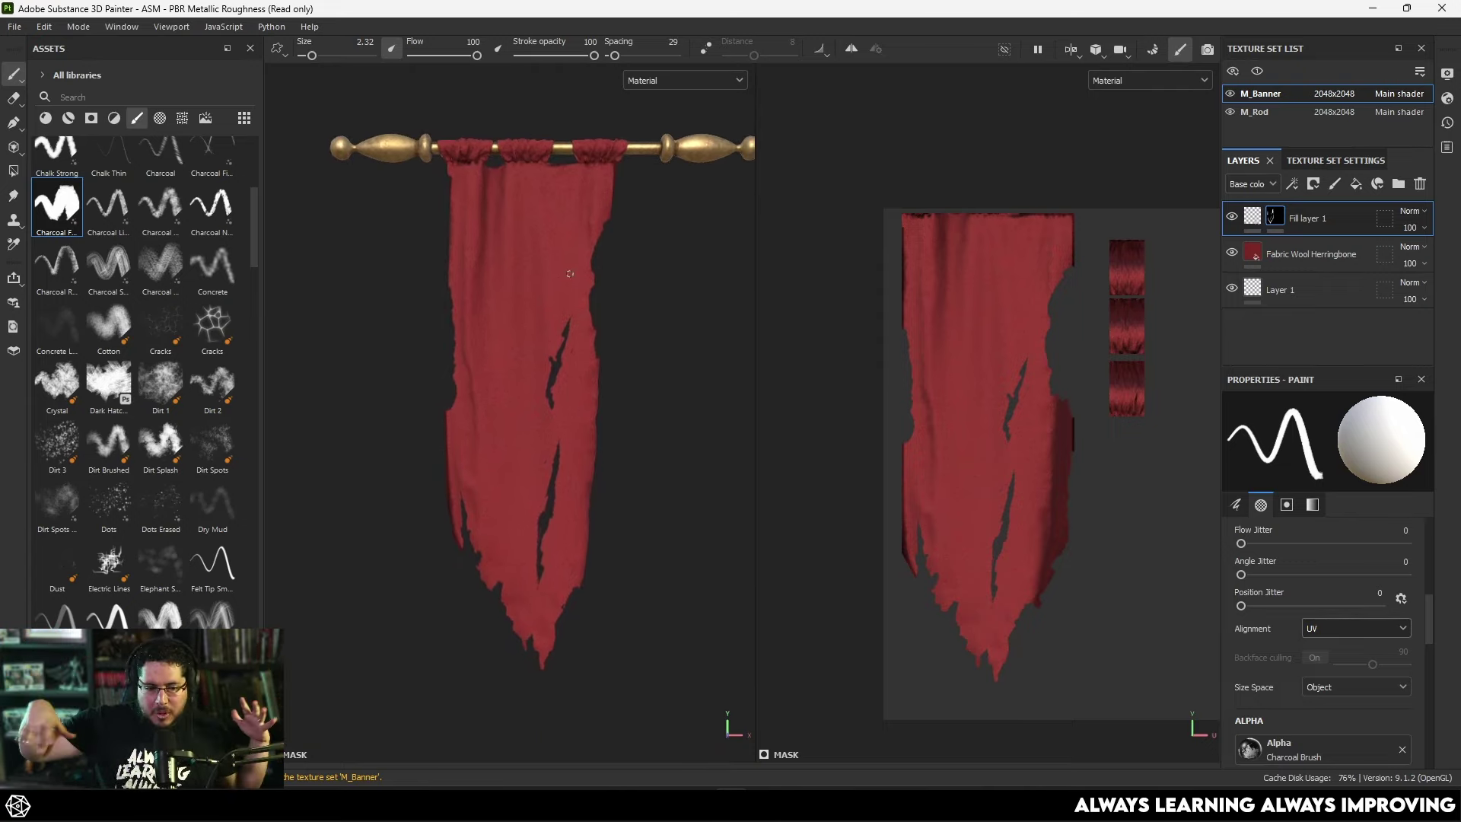
Add a fill layer above the M_Banner stack with only the opacity channel active and opacity set to 0.
click(1356, 184)
scroll(1316, 641, up, 2)
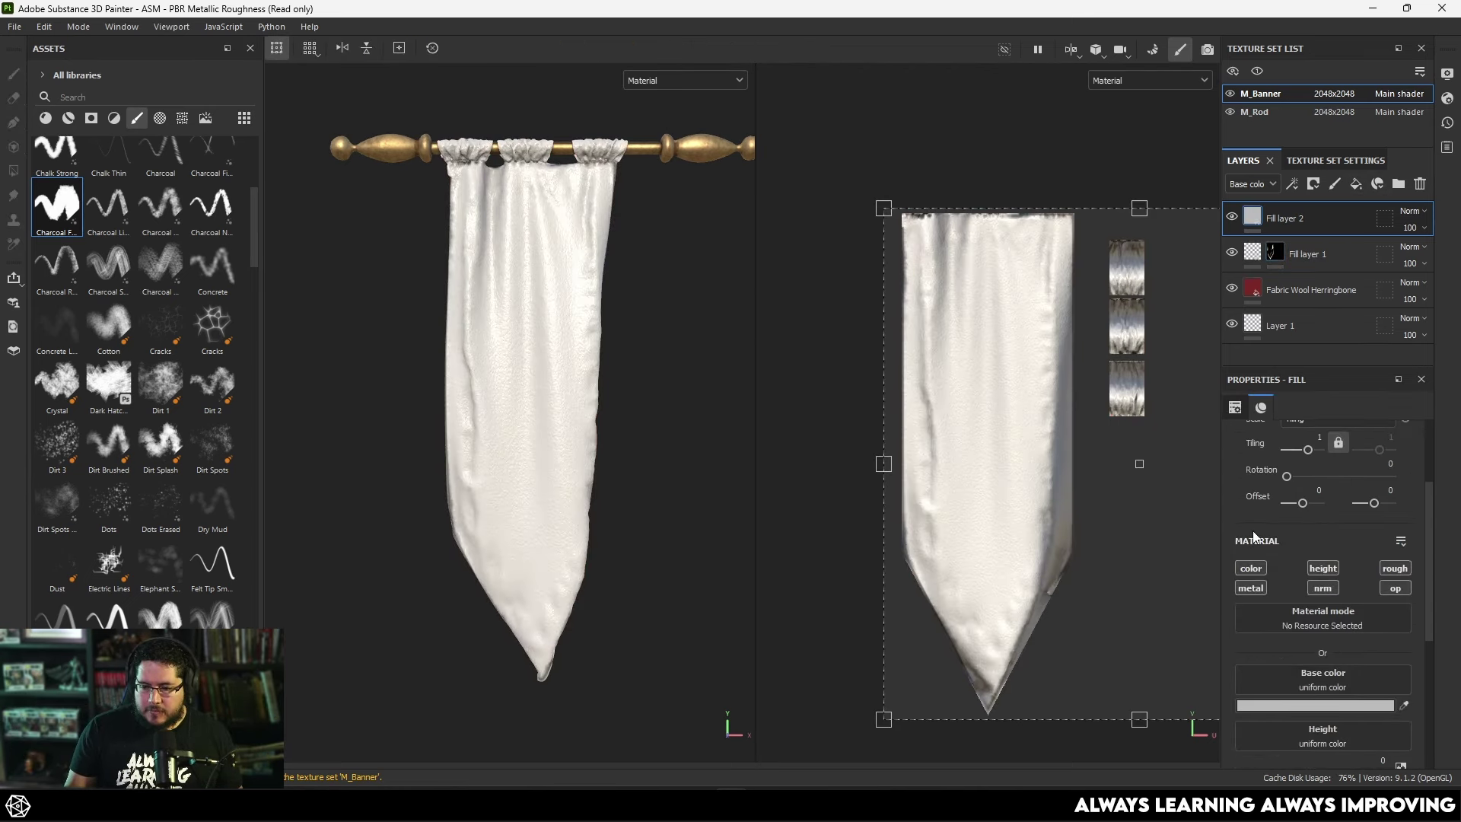
click(1404, 590)
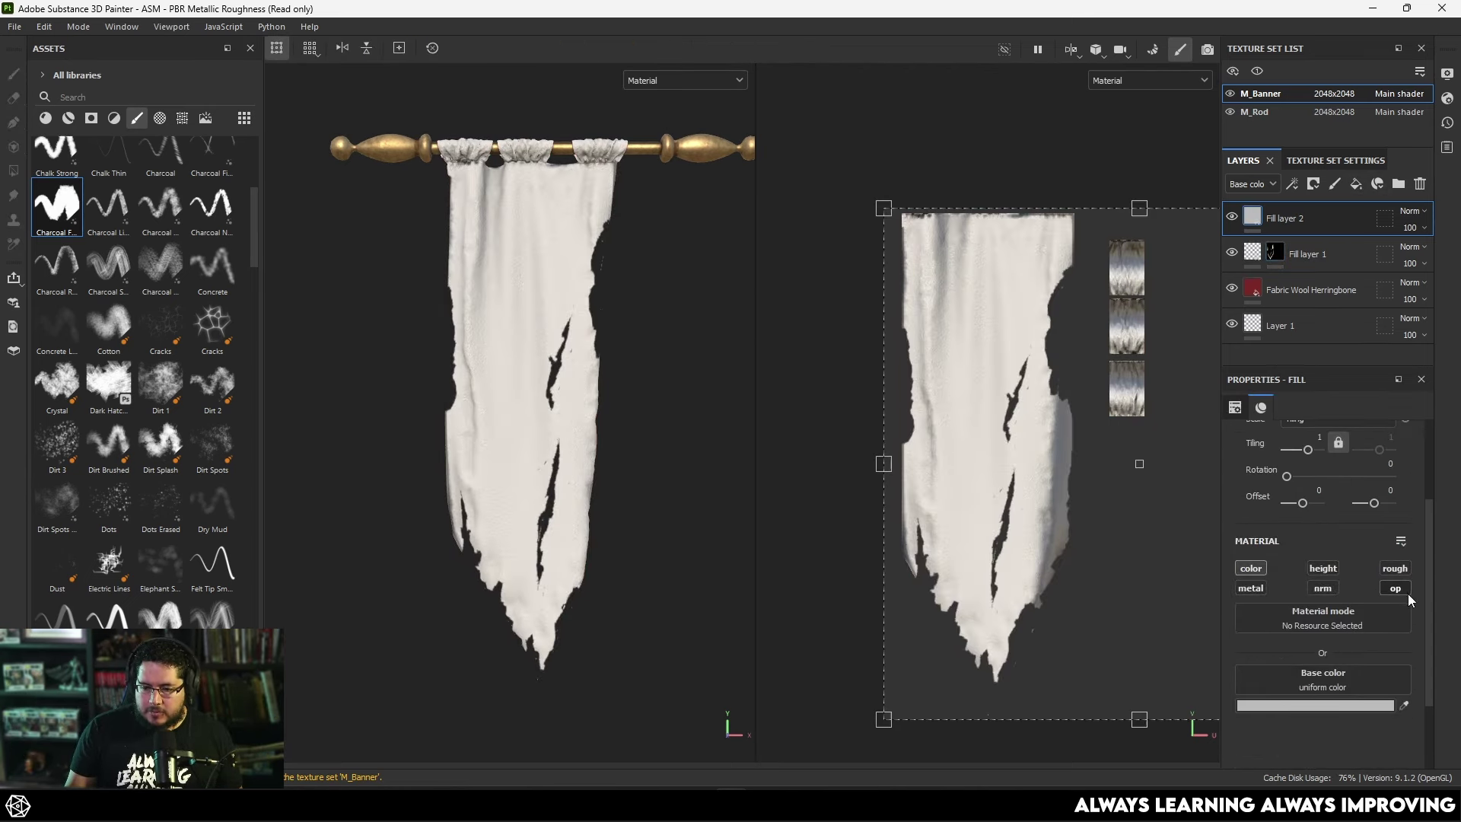
click(1251, 569)
drag(1374, 619, 1227, 624)
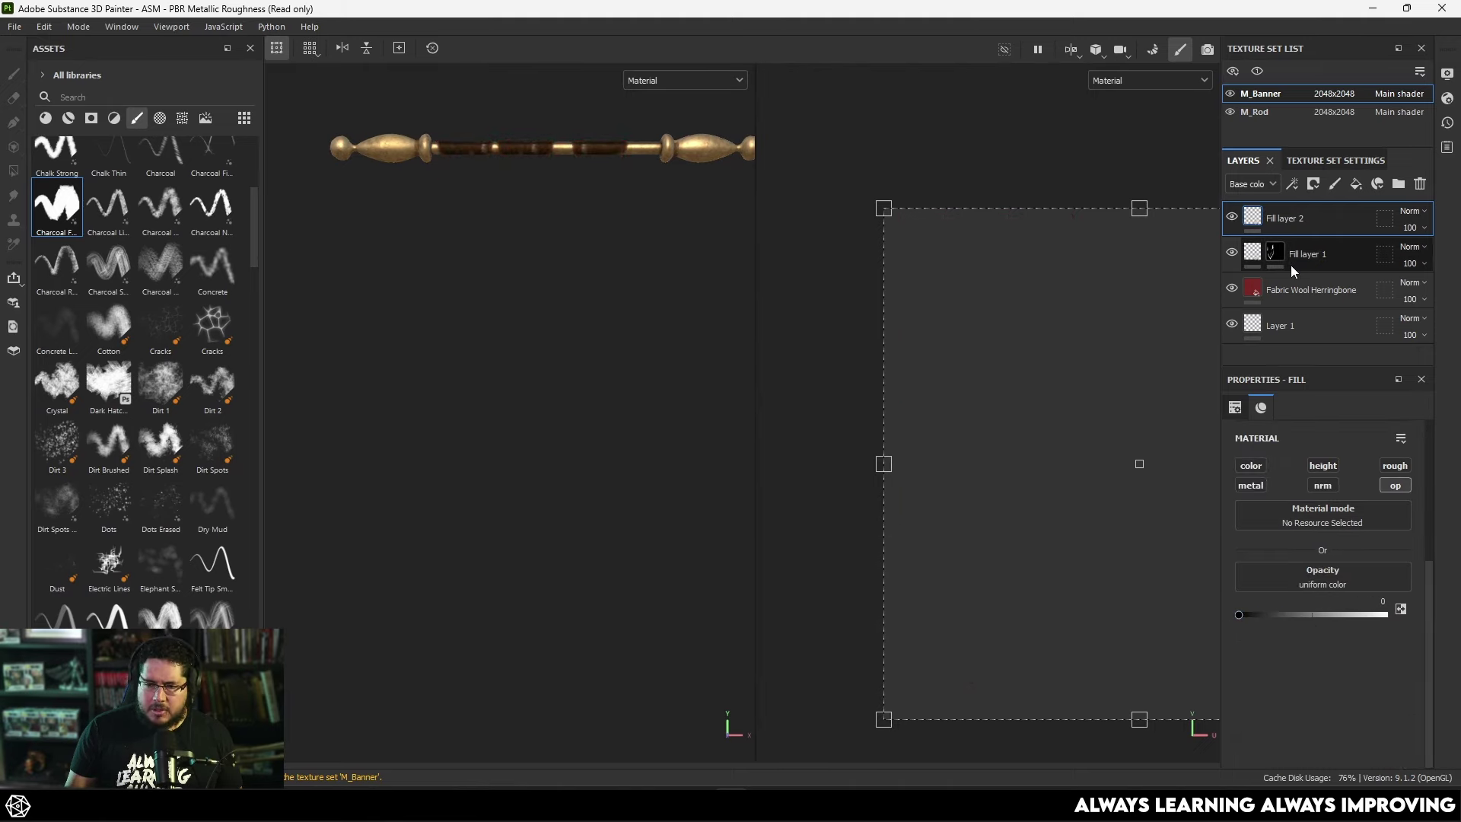
Give the new fill layer a black mask with a Position generator and set Global Invert to True.
right_click(1293, 224)
click(1295, 26)
right_click(1281, 217)
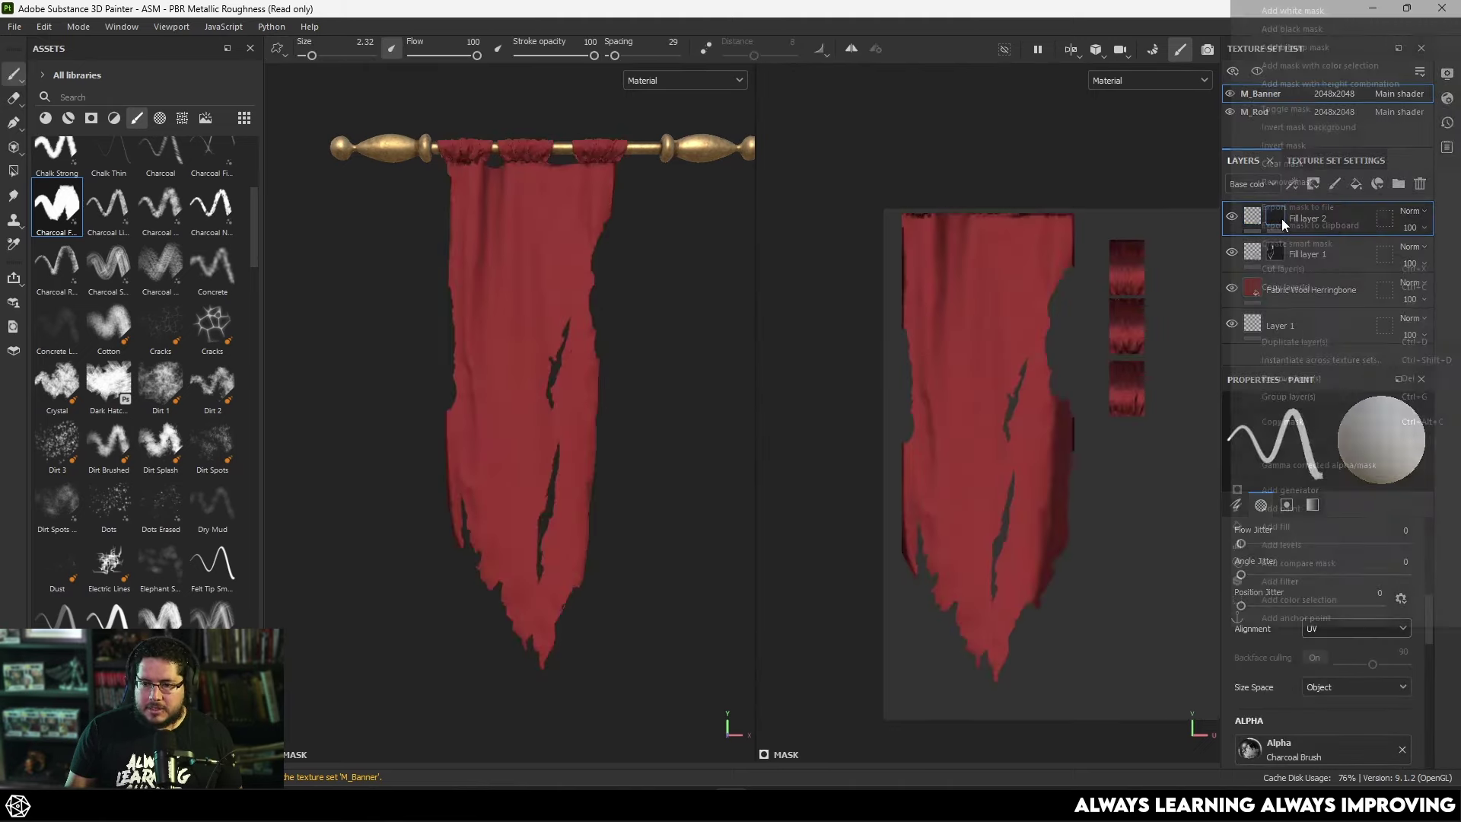
click(1297, 490)
click(1290, 454)
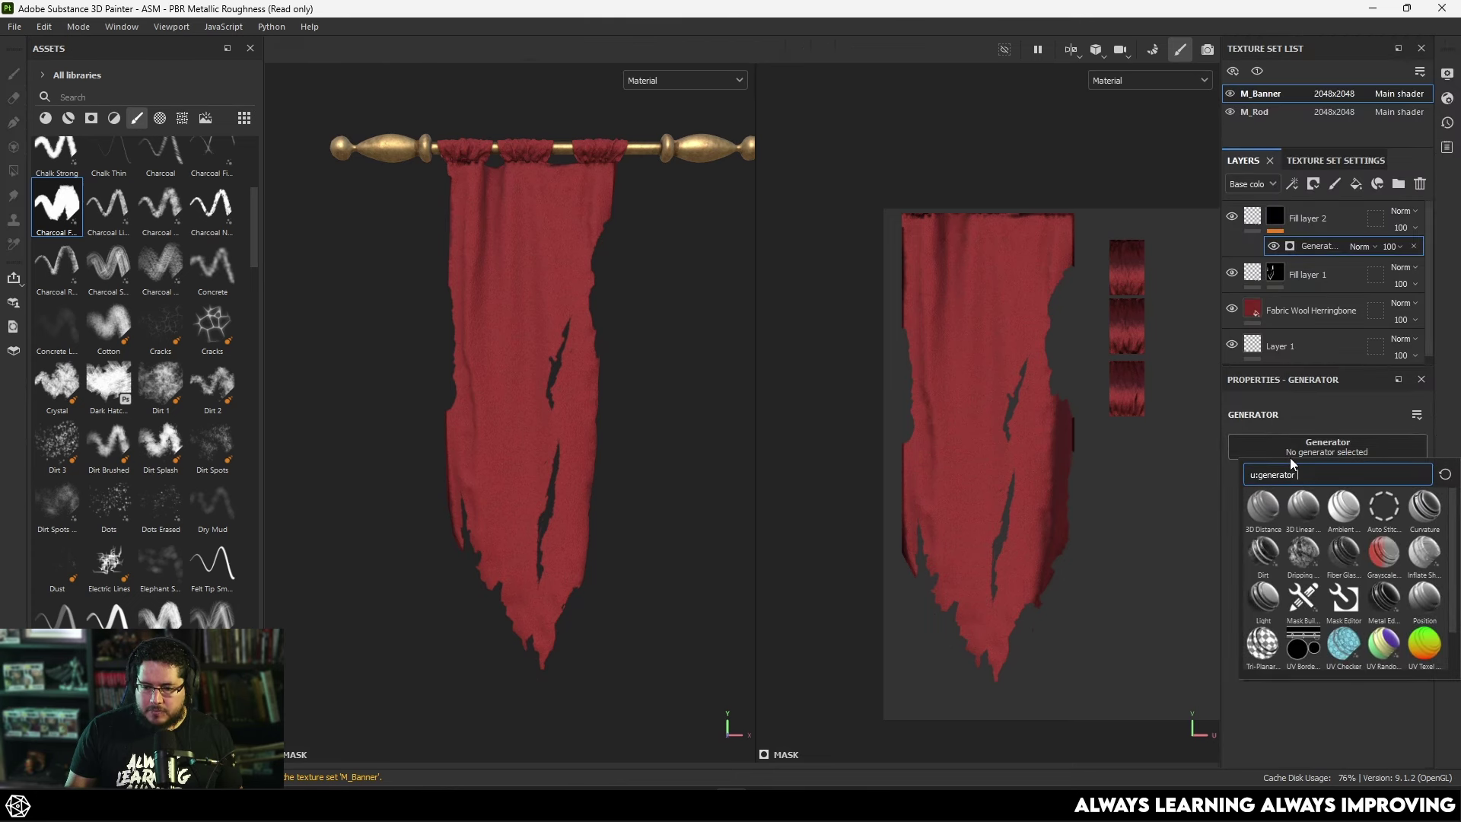
click(1425, 601)
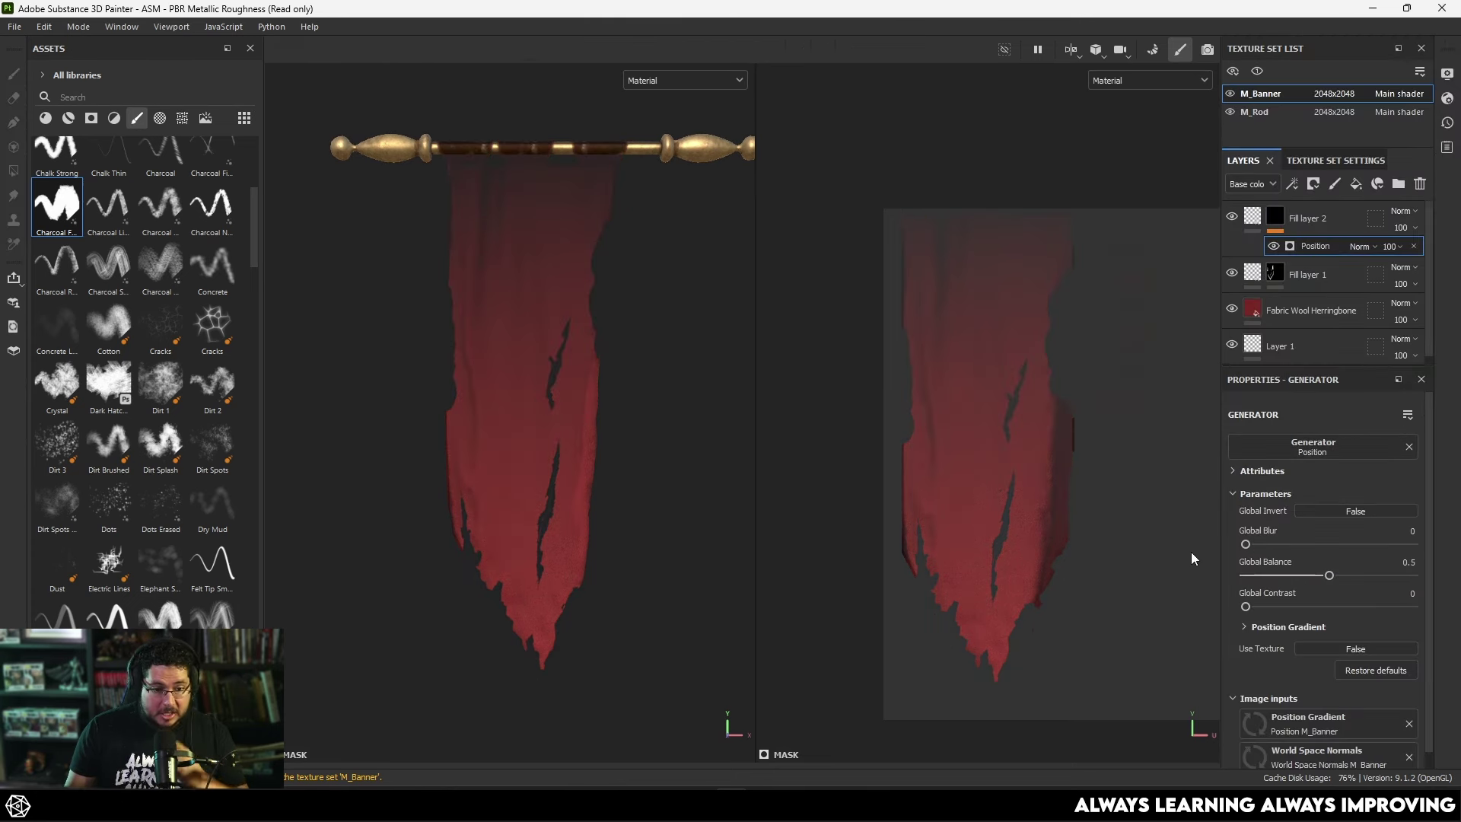
click(1356, 511)
Examine the banner's gradual fade toward its lower tip from several angles and distances.
alt+drag(685, 434, 597, 450)
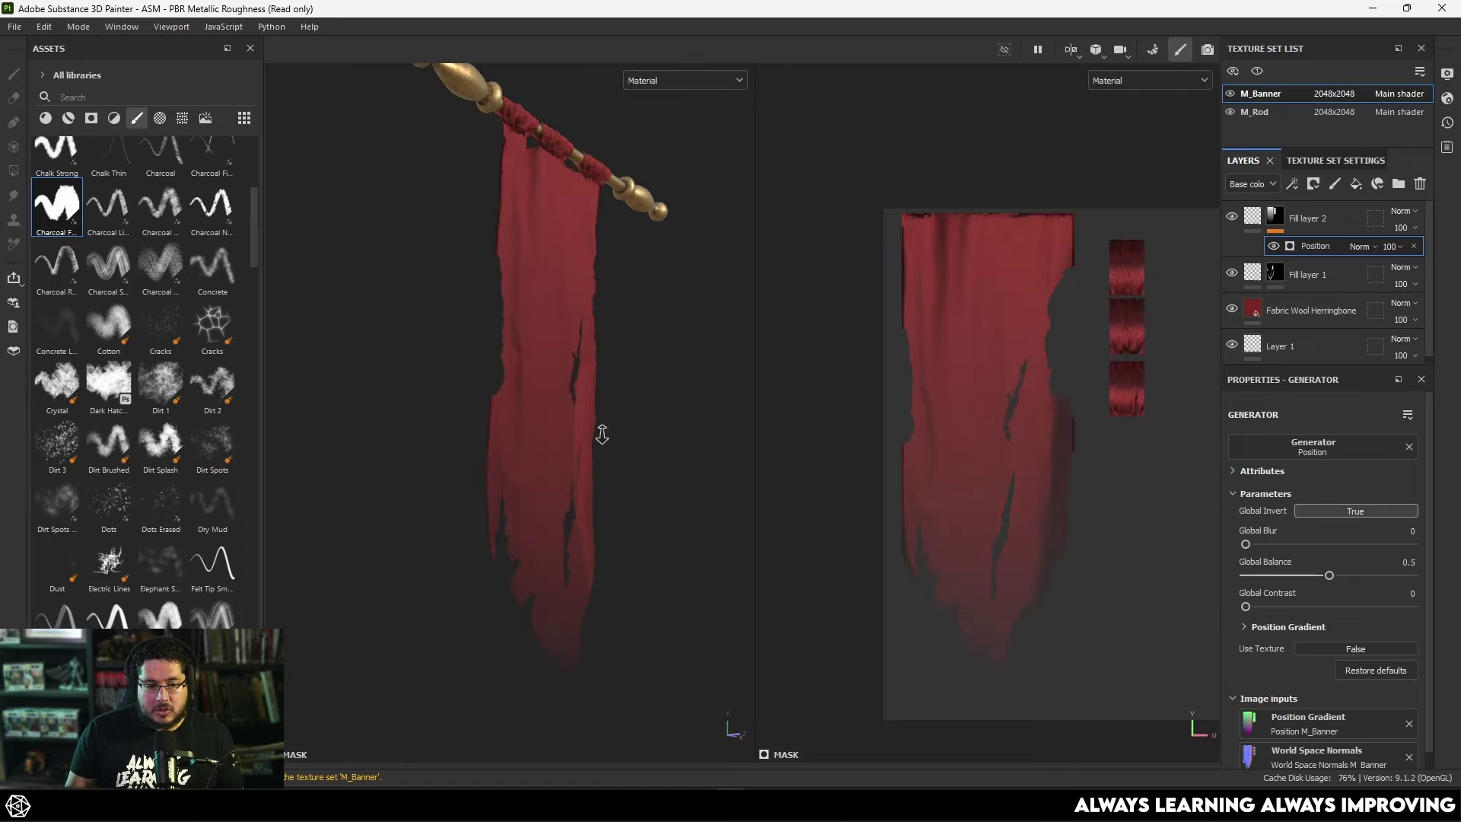
alt+right_drag(596, 449, 653, 548)
alt+middle_drag(652, 548, 606, 414)
alt+drag(607, 414, 444, 468)
scroll(445, 474, up, 3)
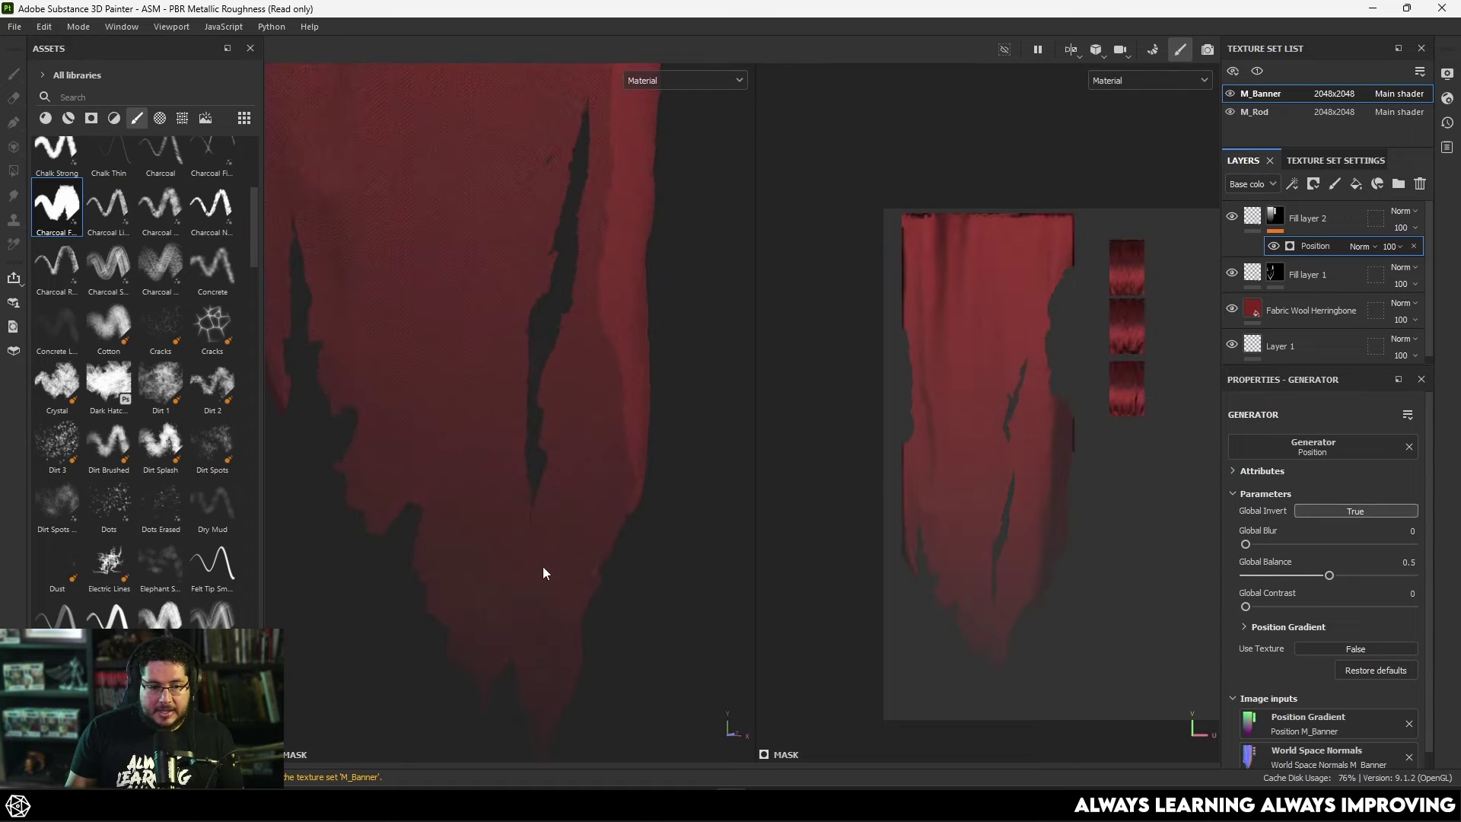
alt+right_drag(583, 561, 411, 352)
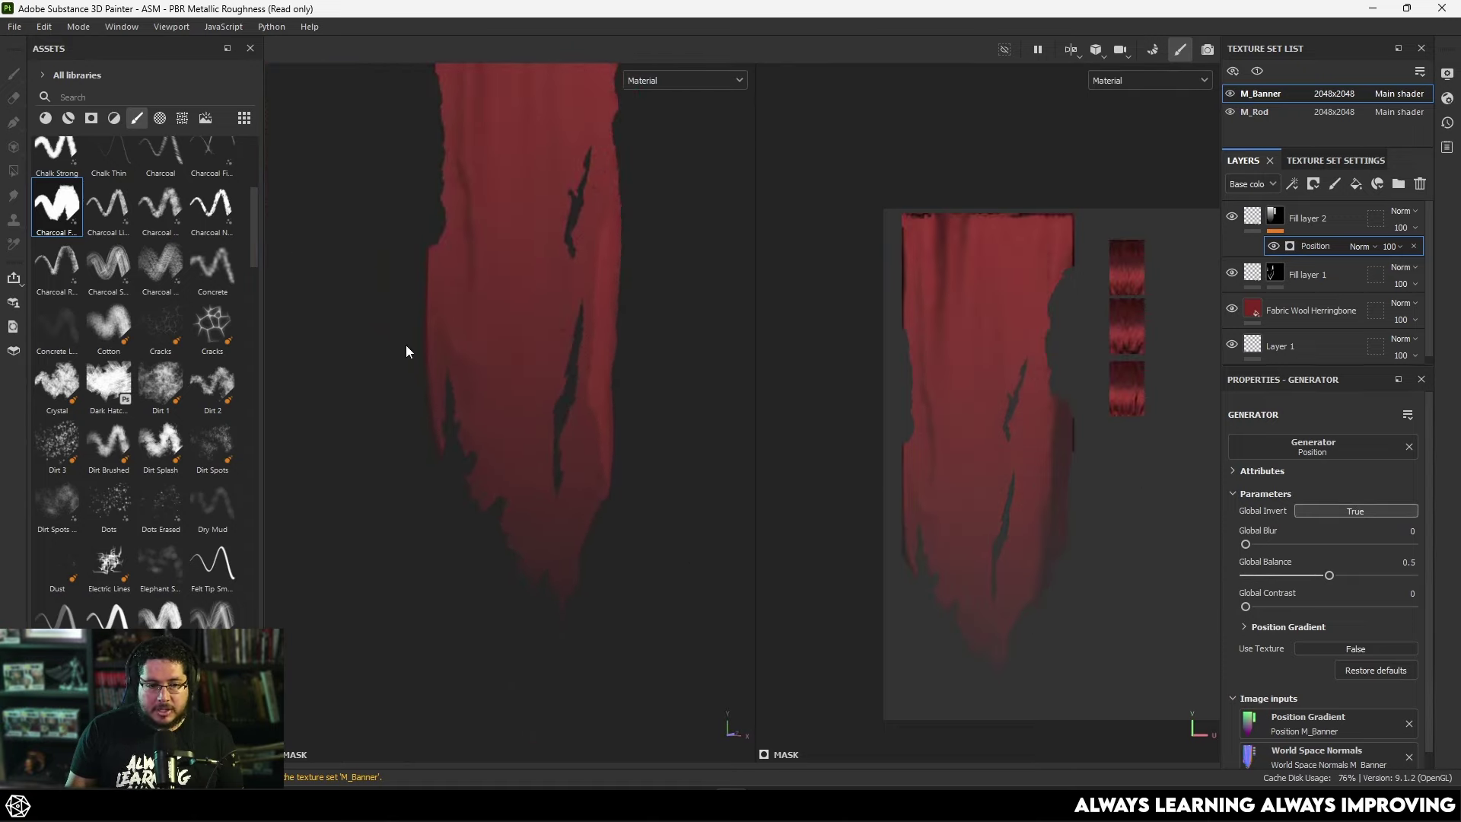
alt+middle_drag(411, 352, 535, 492)
alt+right_drag(535, 492, 641, 448)
Set the Position generator's global balance to 0.66 and global contrast to 0.56.
scroll(642, 449, down, 5)
alt+drag(405, 386, 557, 491)
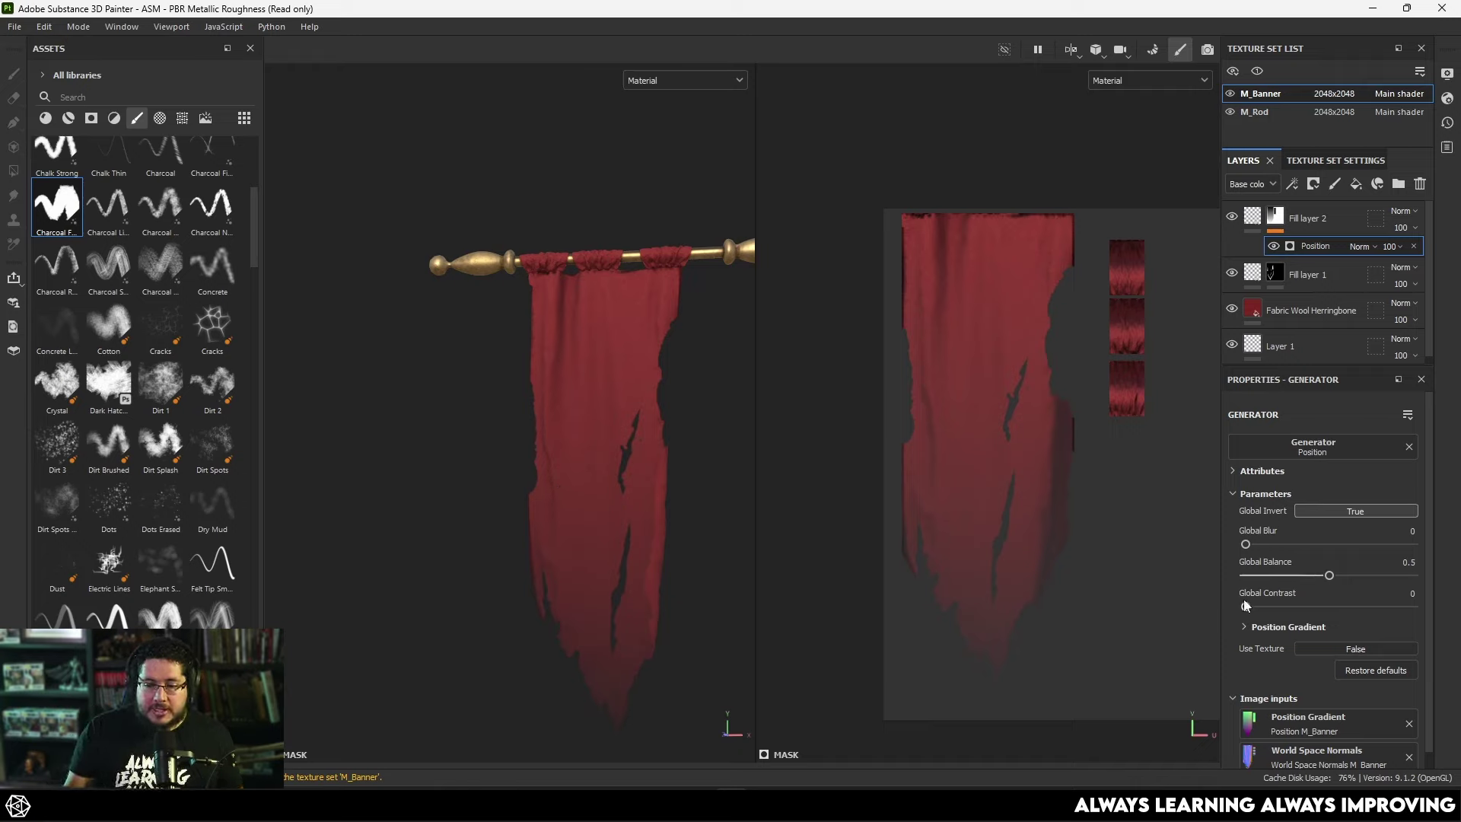
drag(1248, 606, 1350, 576)
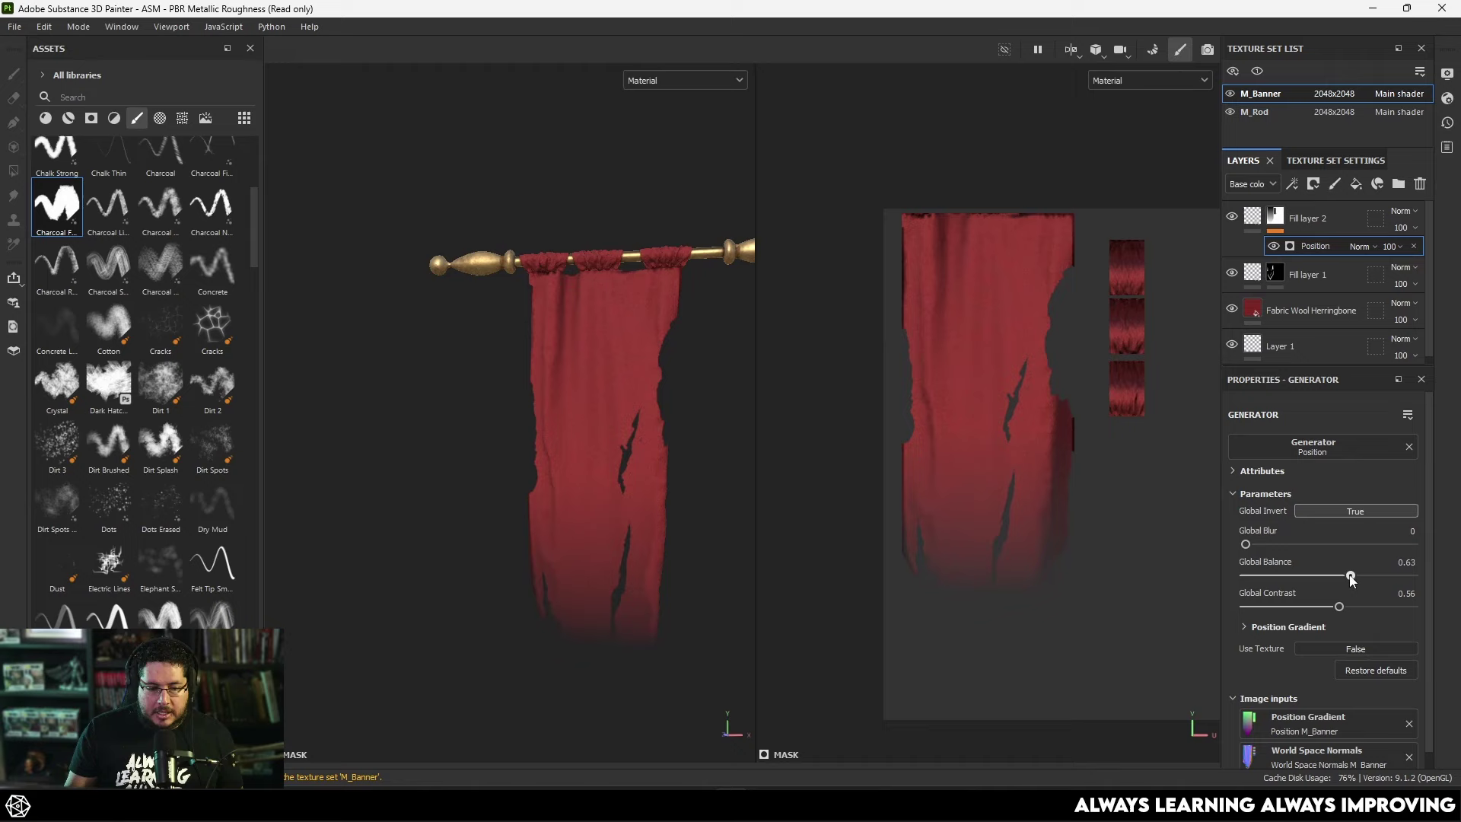
Export the M_Banner and M_Rod textures as 8-bit PNG files with the PBR Metallic Roughness template.
click(15, 26)
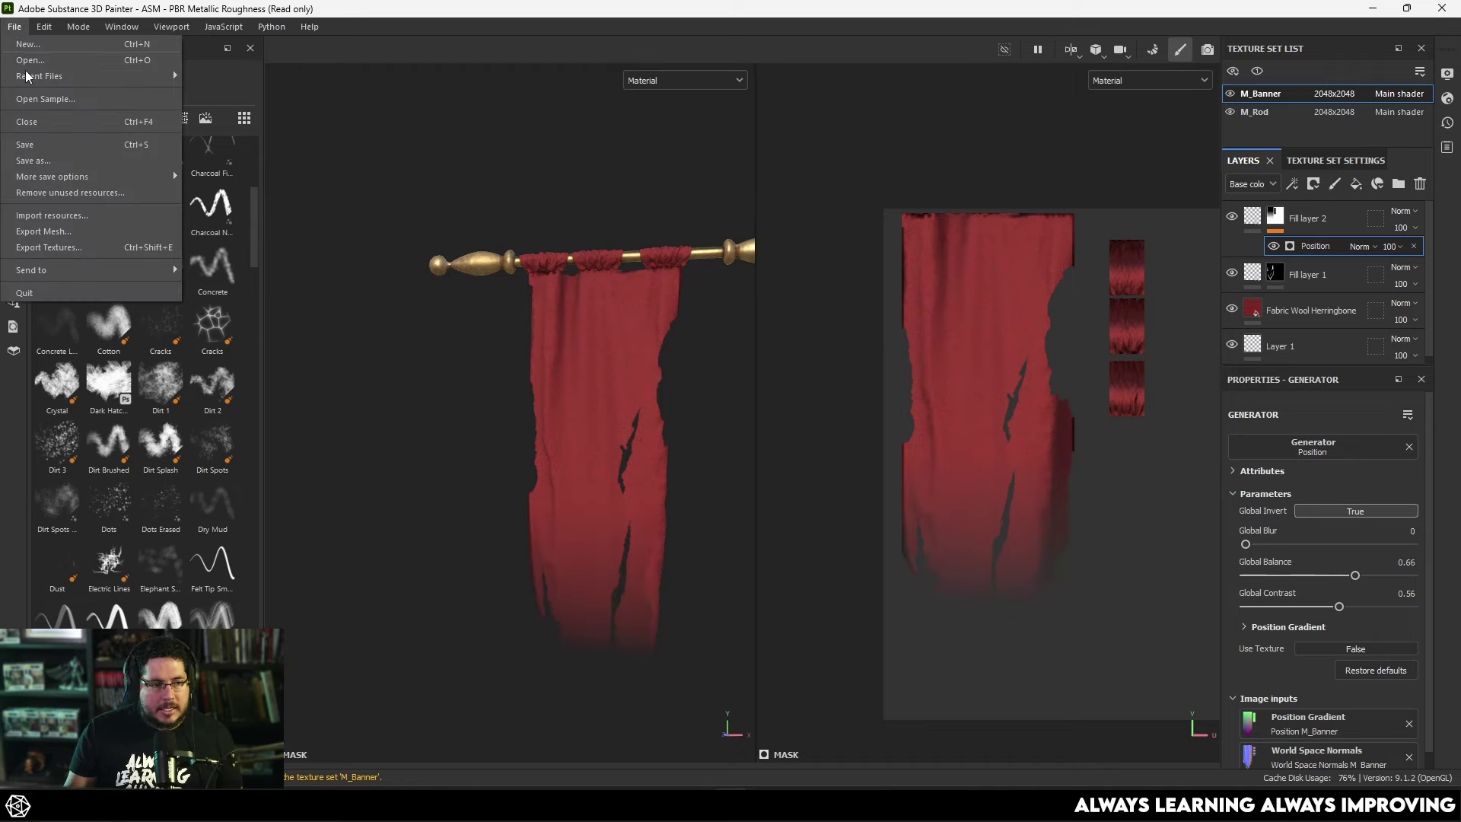
click(80, 247)
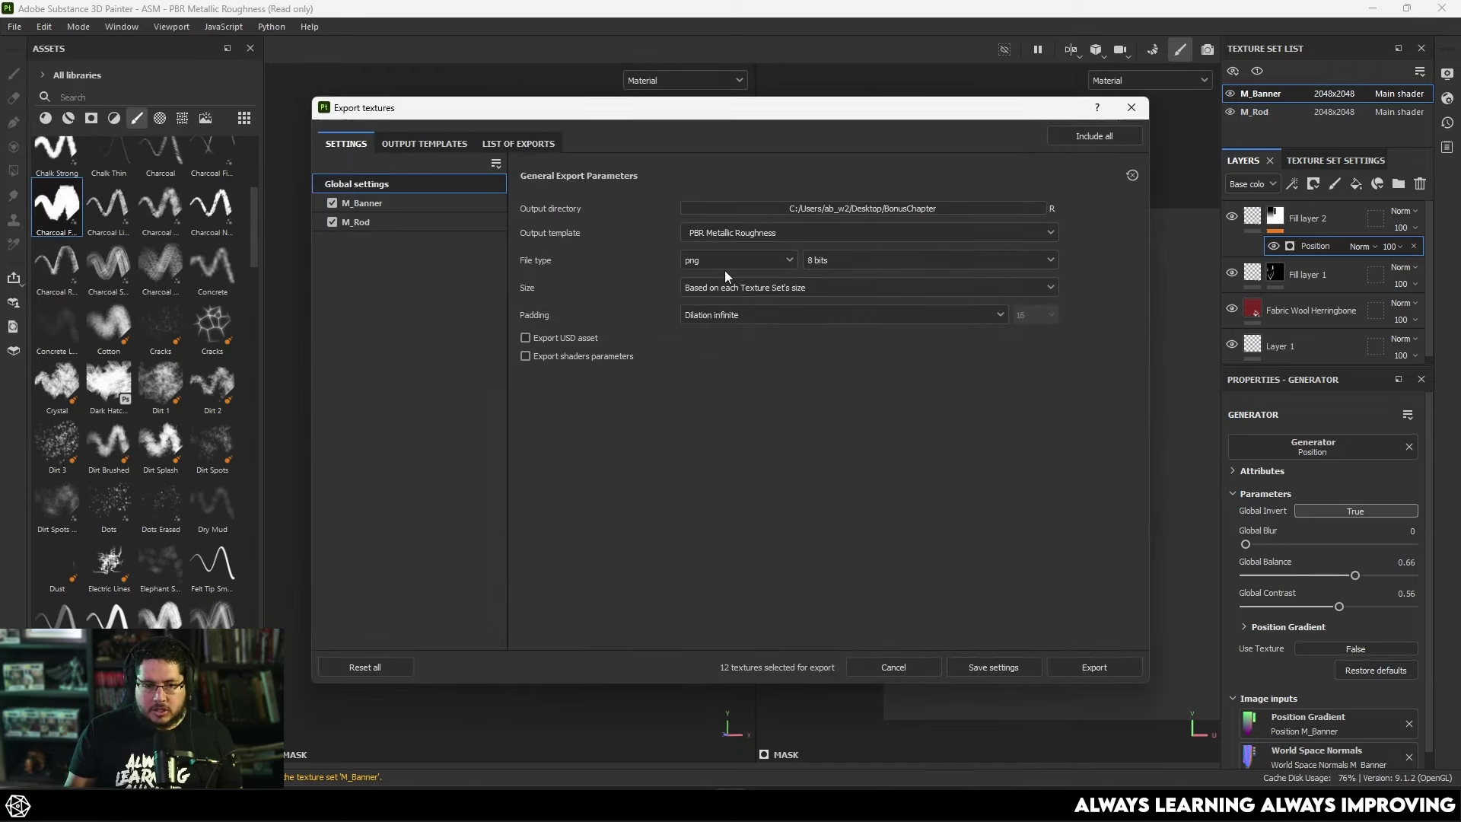
click(1094, 666)
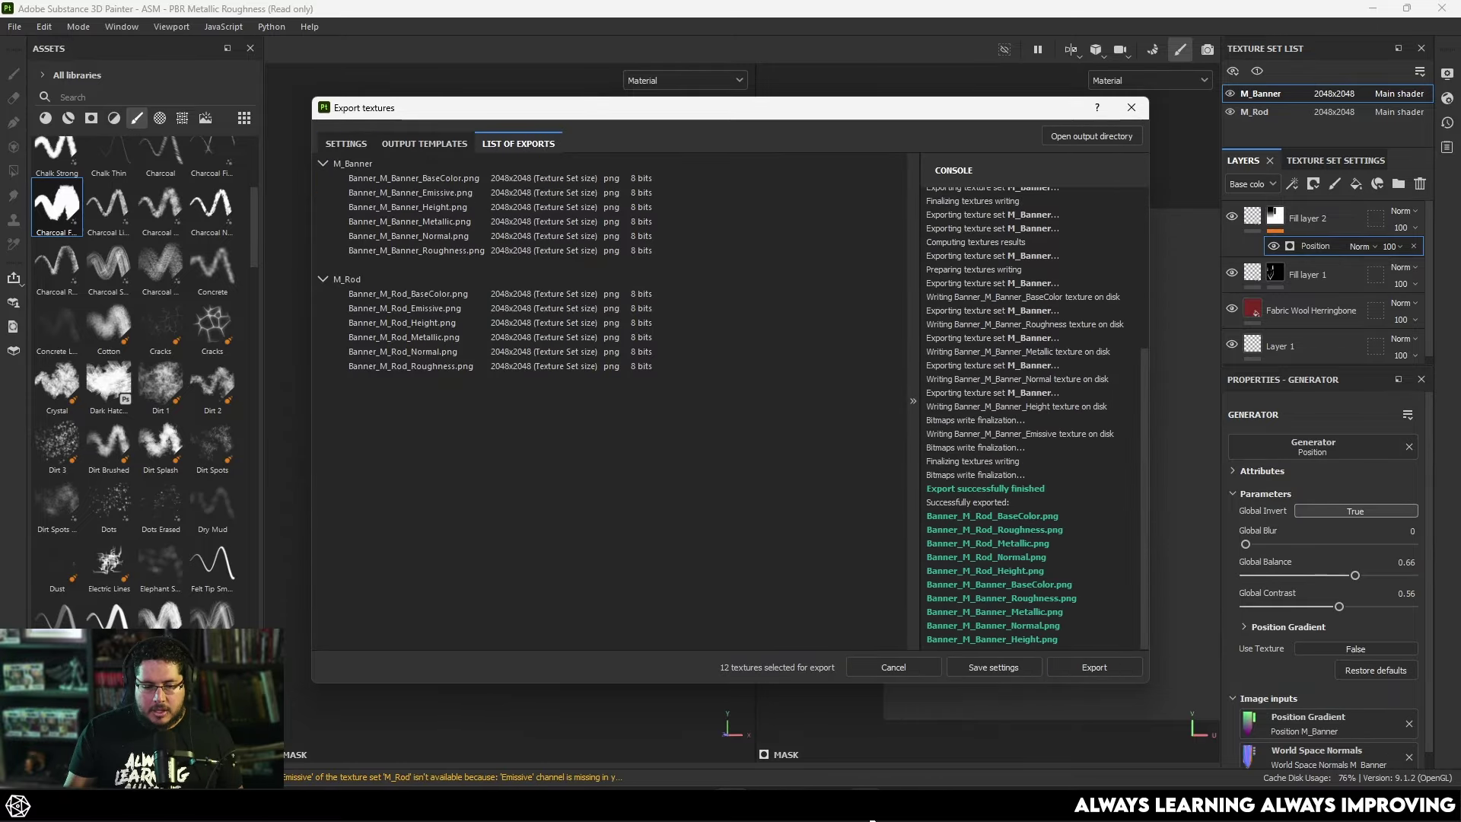
Switch to Marmoset Toolbag, check the banner's lower edge, and set the M_Banner material's transparency to Dither.
mouse_move(872, 816)
click(863, 723)
scroll(564, 343, down, 5)
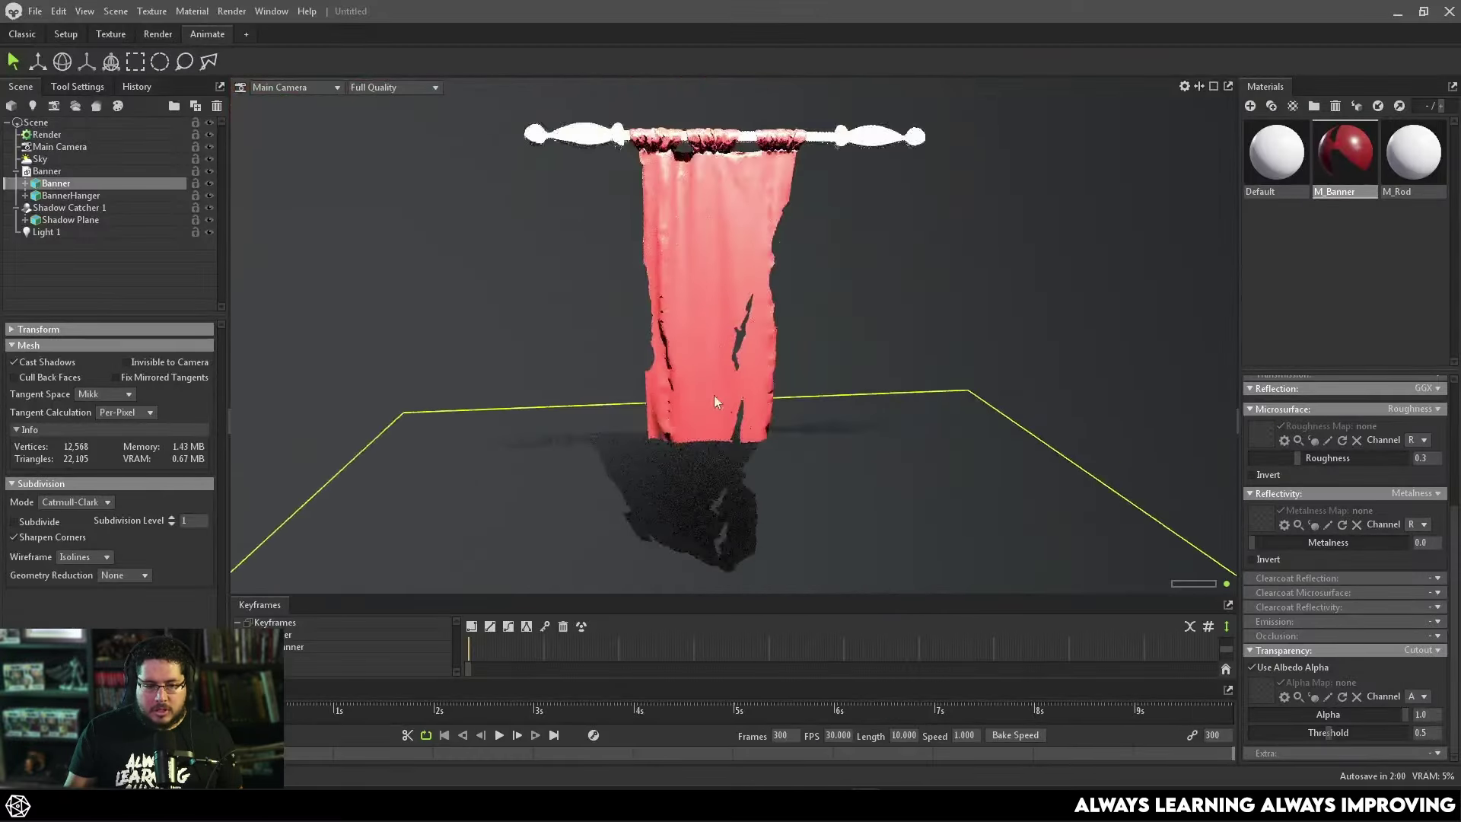
drag(722, 398, 761, 377)
middle_drag(855, 411, 839, 334)
scroll(770, 391, up, 5)
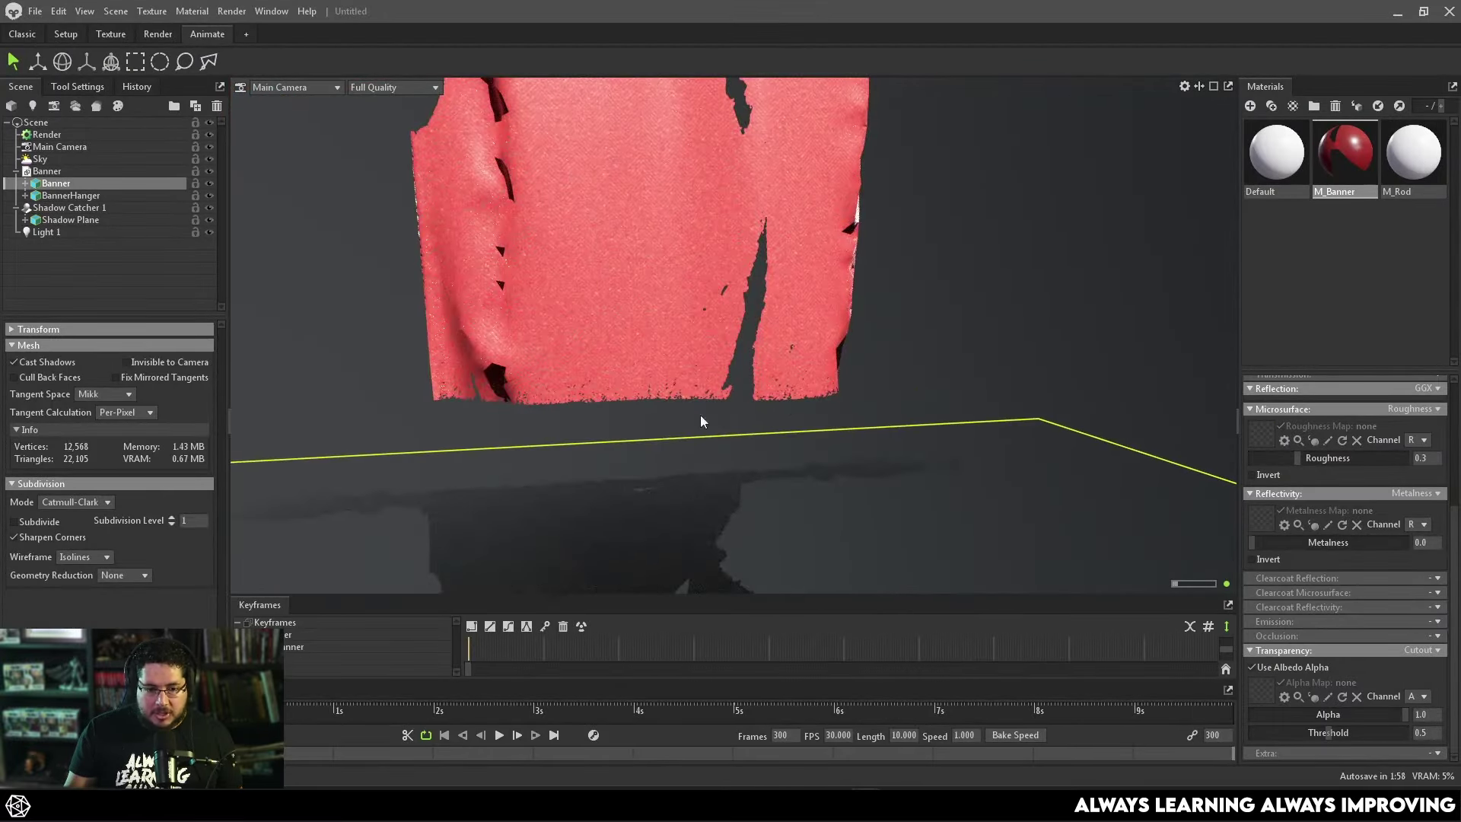
scroll(728, 422, down, 2)
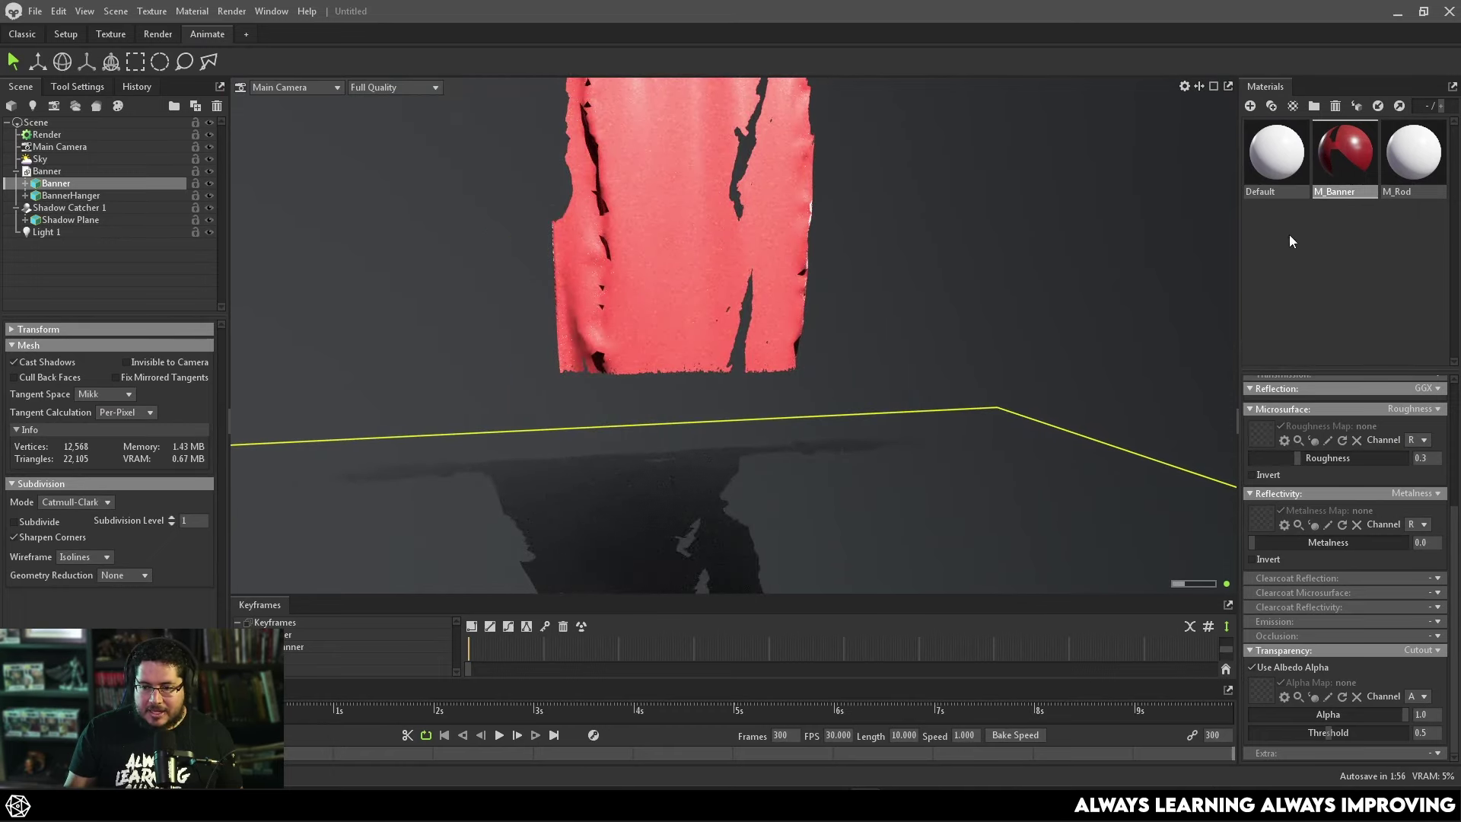
click(1419, 650)
click(1421, 694)
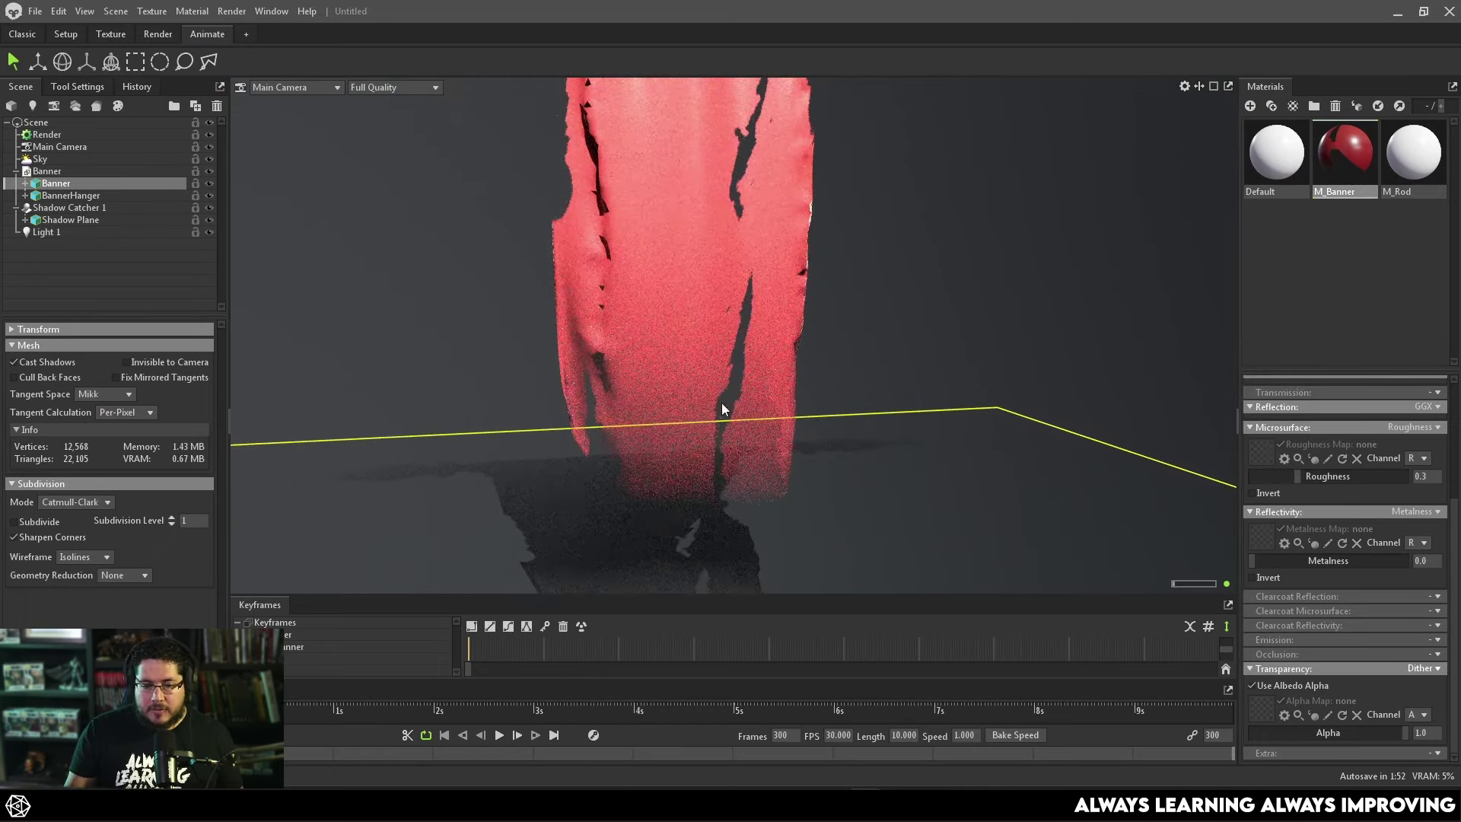
Examine the dithered fade at the banner's lower end and its cast shadow from several angles.
scroll(753, 411, down, 2)
drag(806, 413, 828, 469)
scroll(829, 469, up, 4)
middle_drag(829, 469, 943, 314)
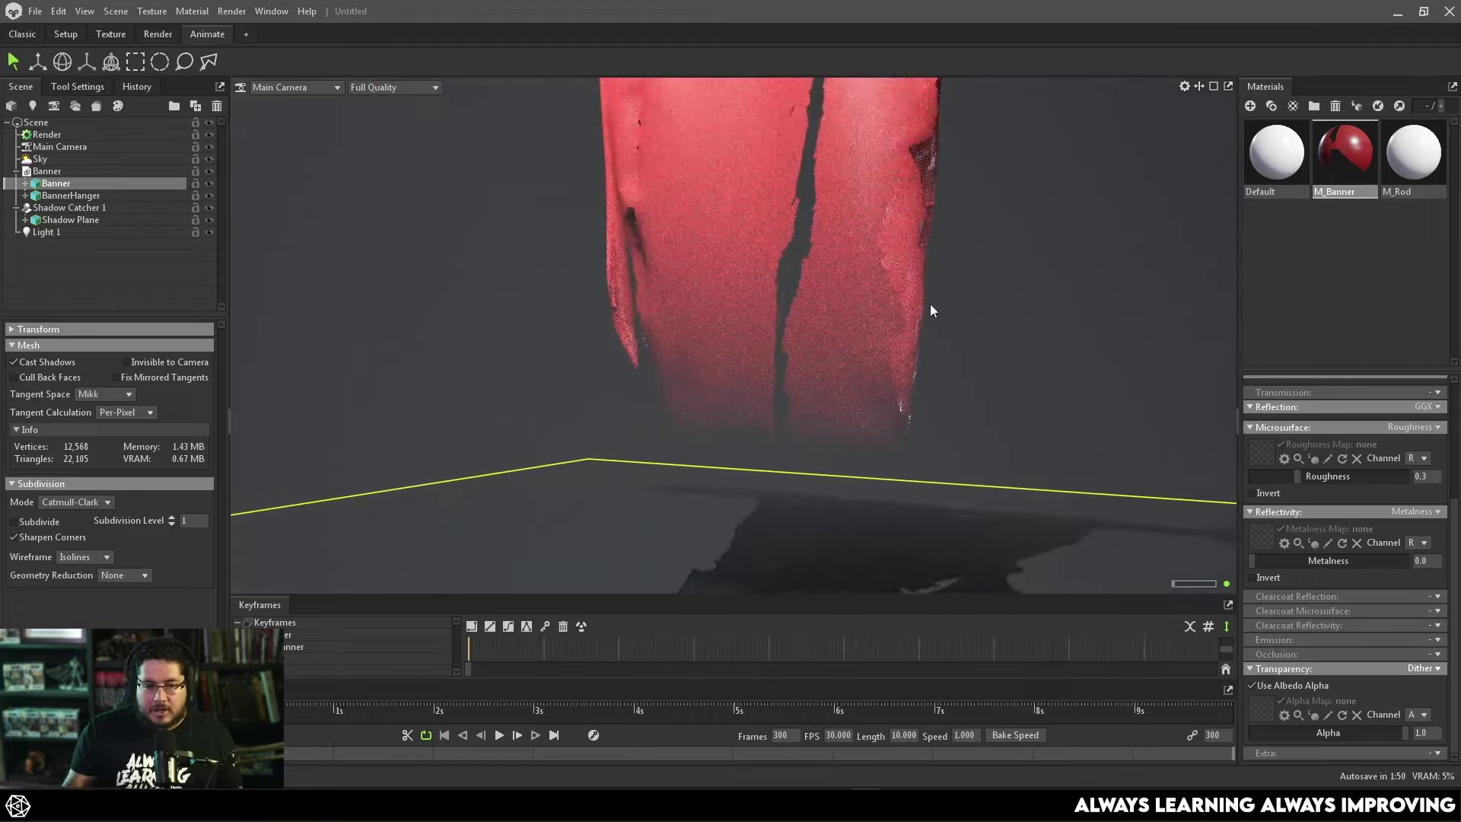
drag(930, 303, 650, 330)
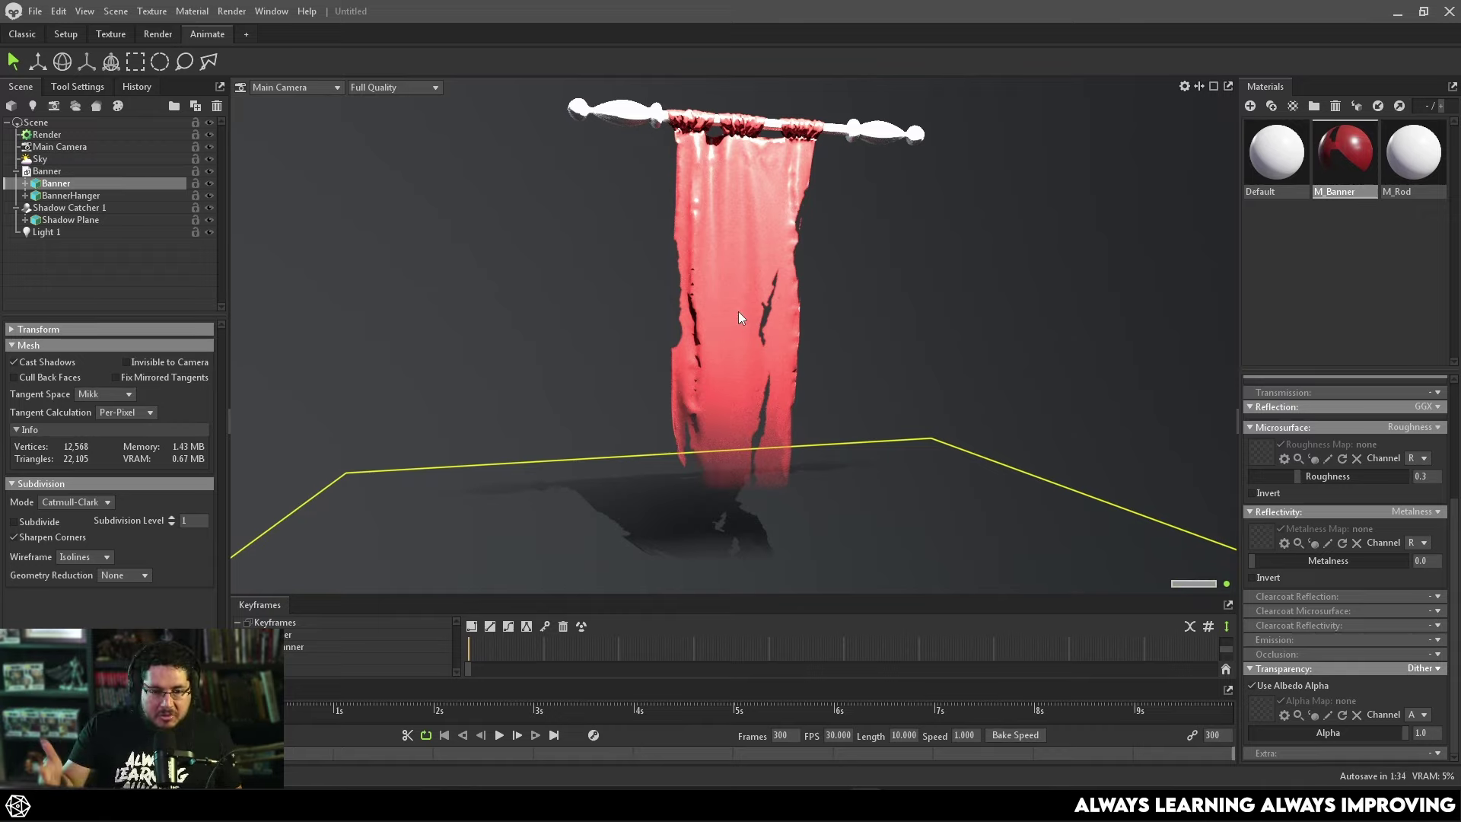
drag(805, 381, 777, 404)
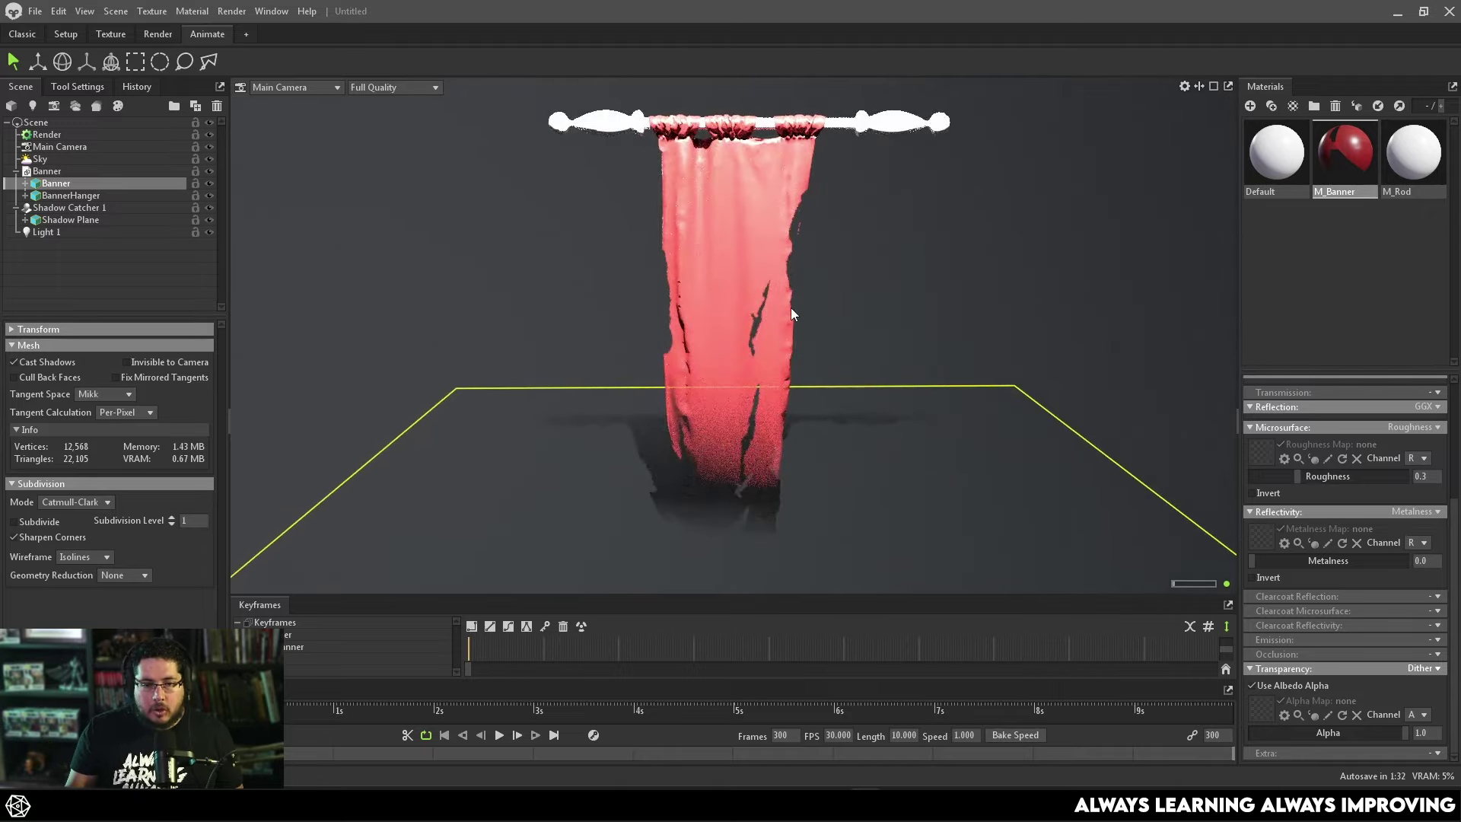